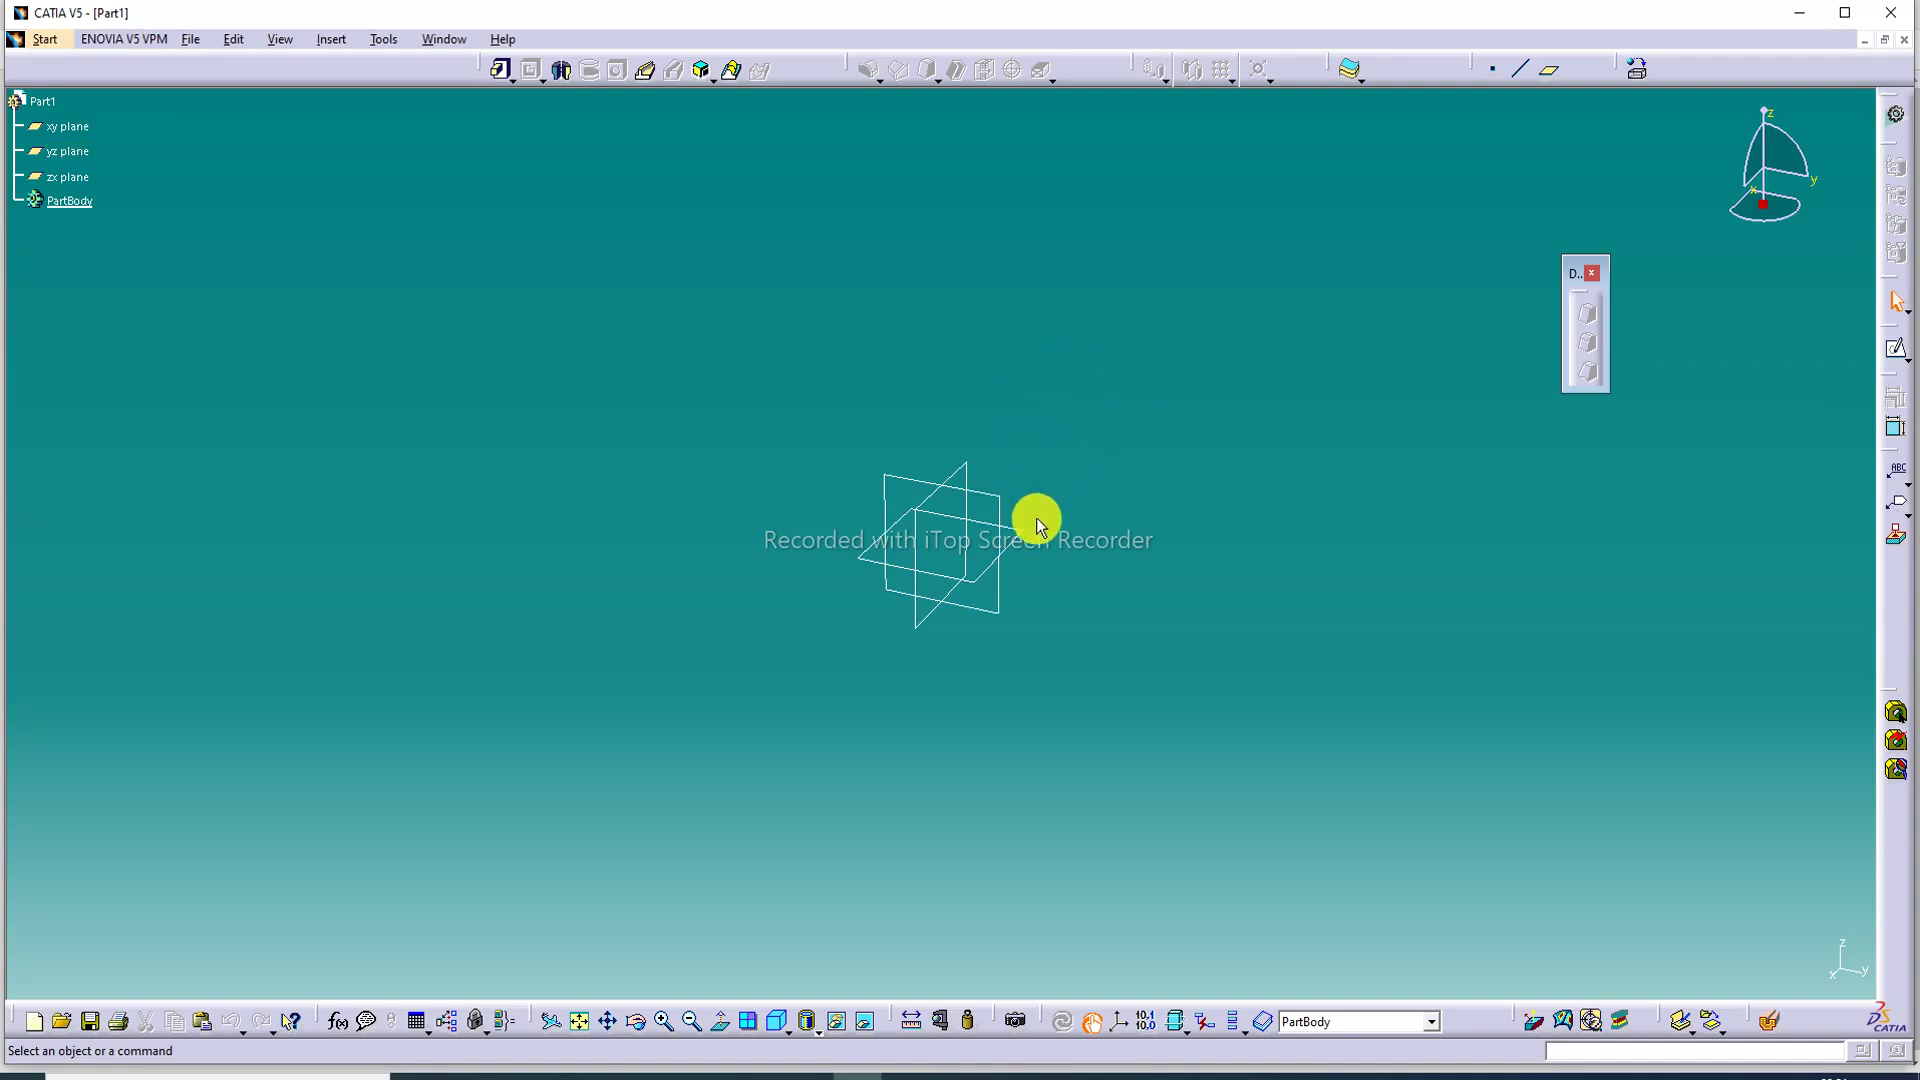
# On the xy plane, sketch a rectangle from the origin, about 135 mm wide and 84 mm high.
pyautogui.click(1025, 548)
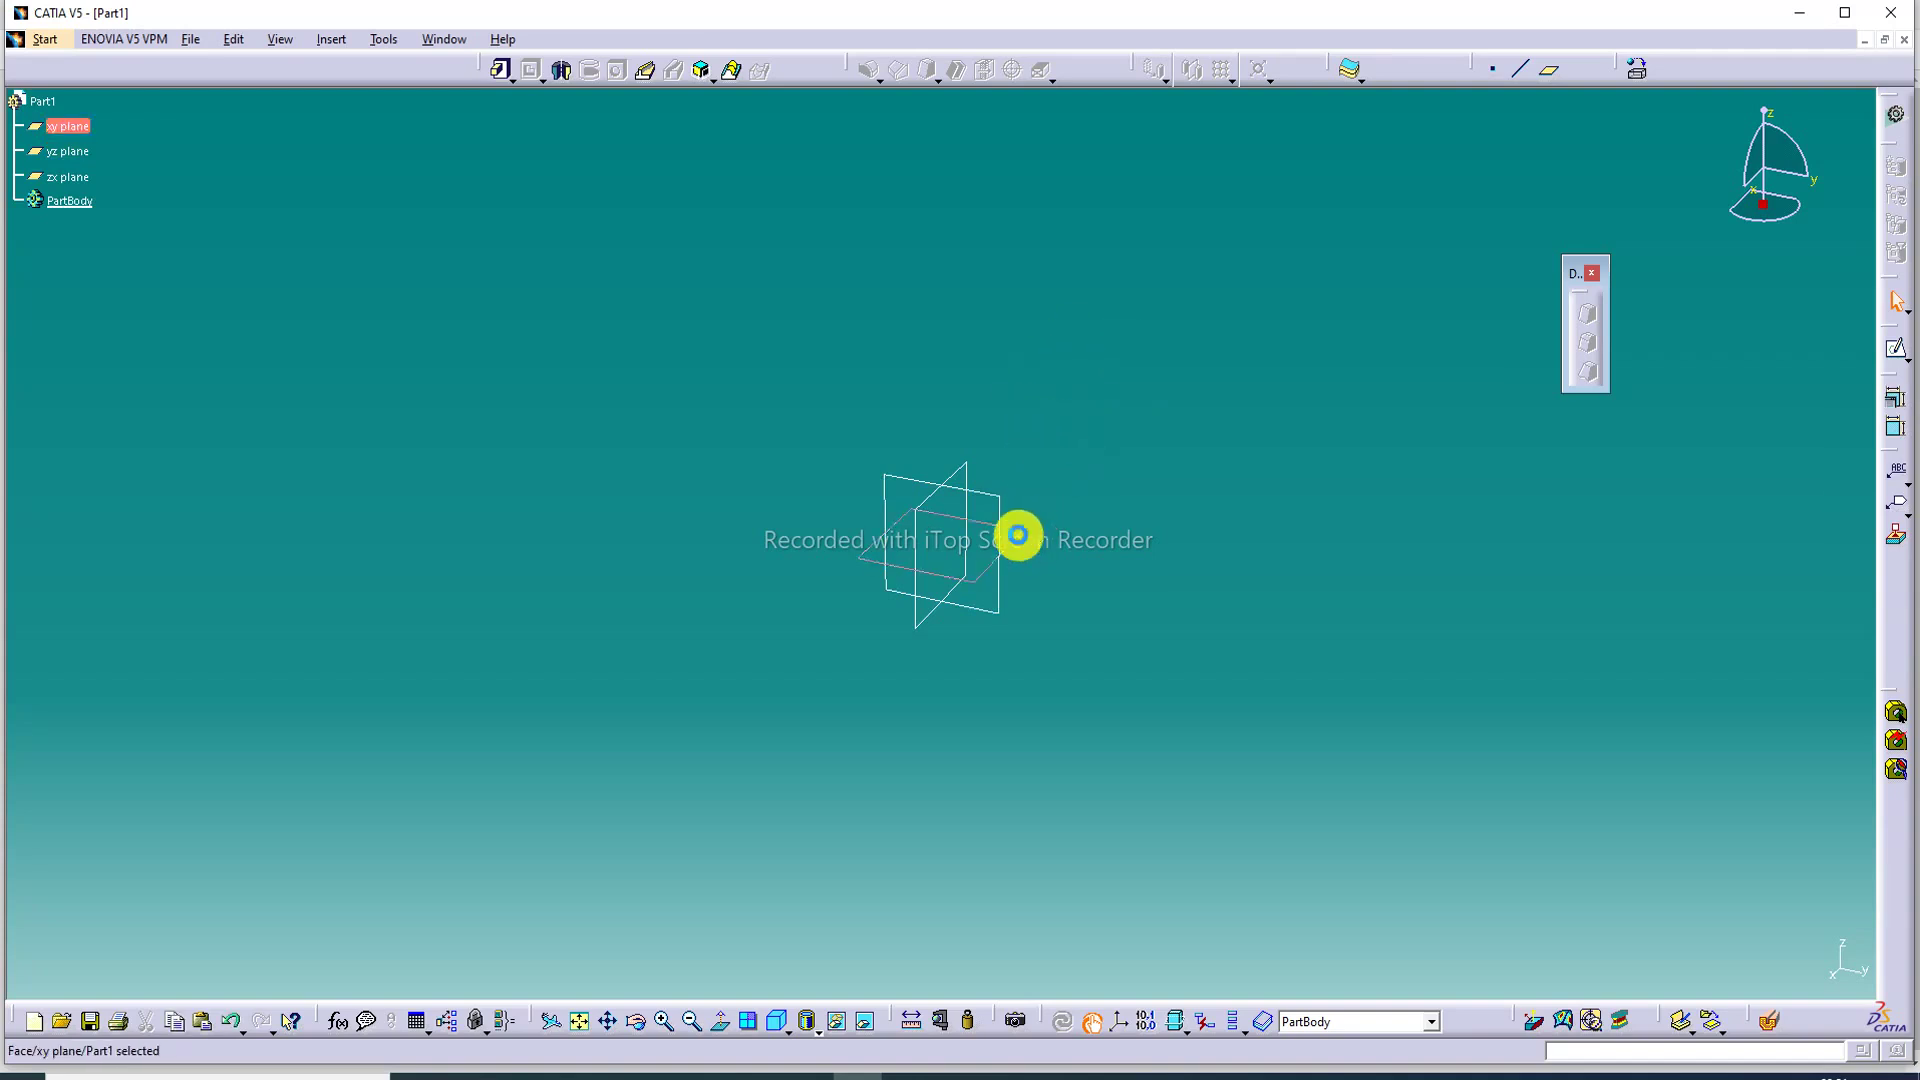
pyautogui.click(1895, 353)
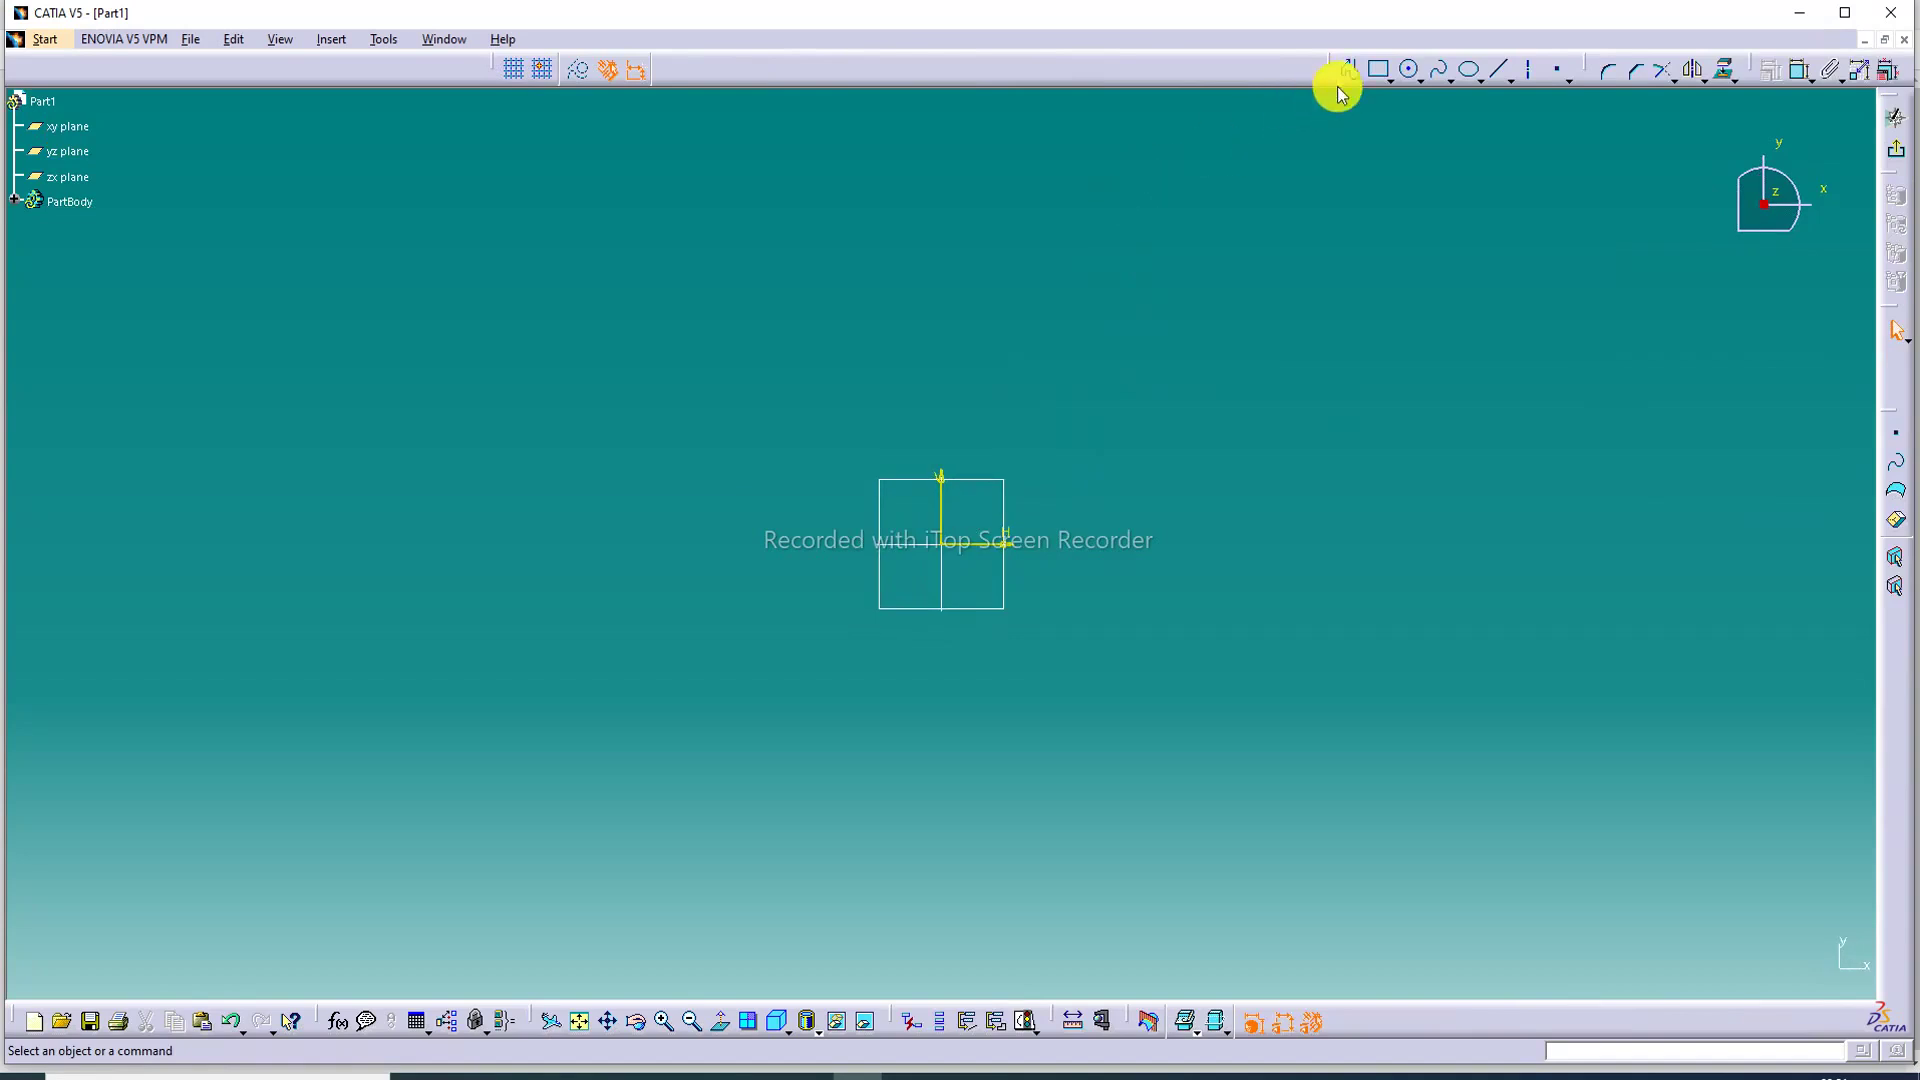
pyautogui.click(1380, 70)
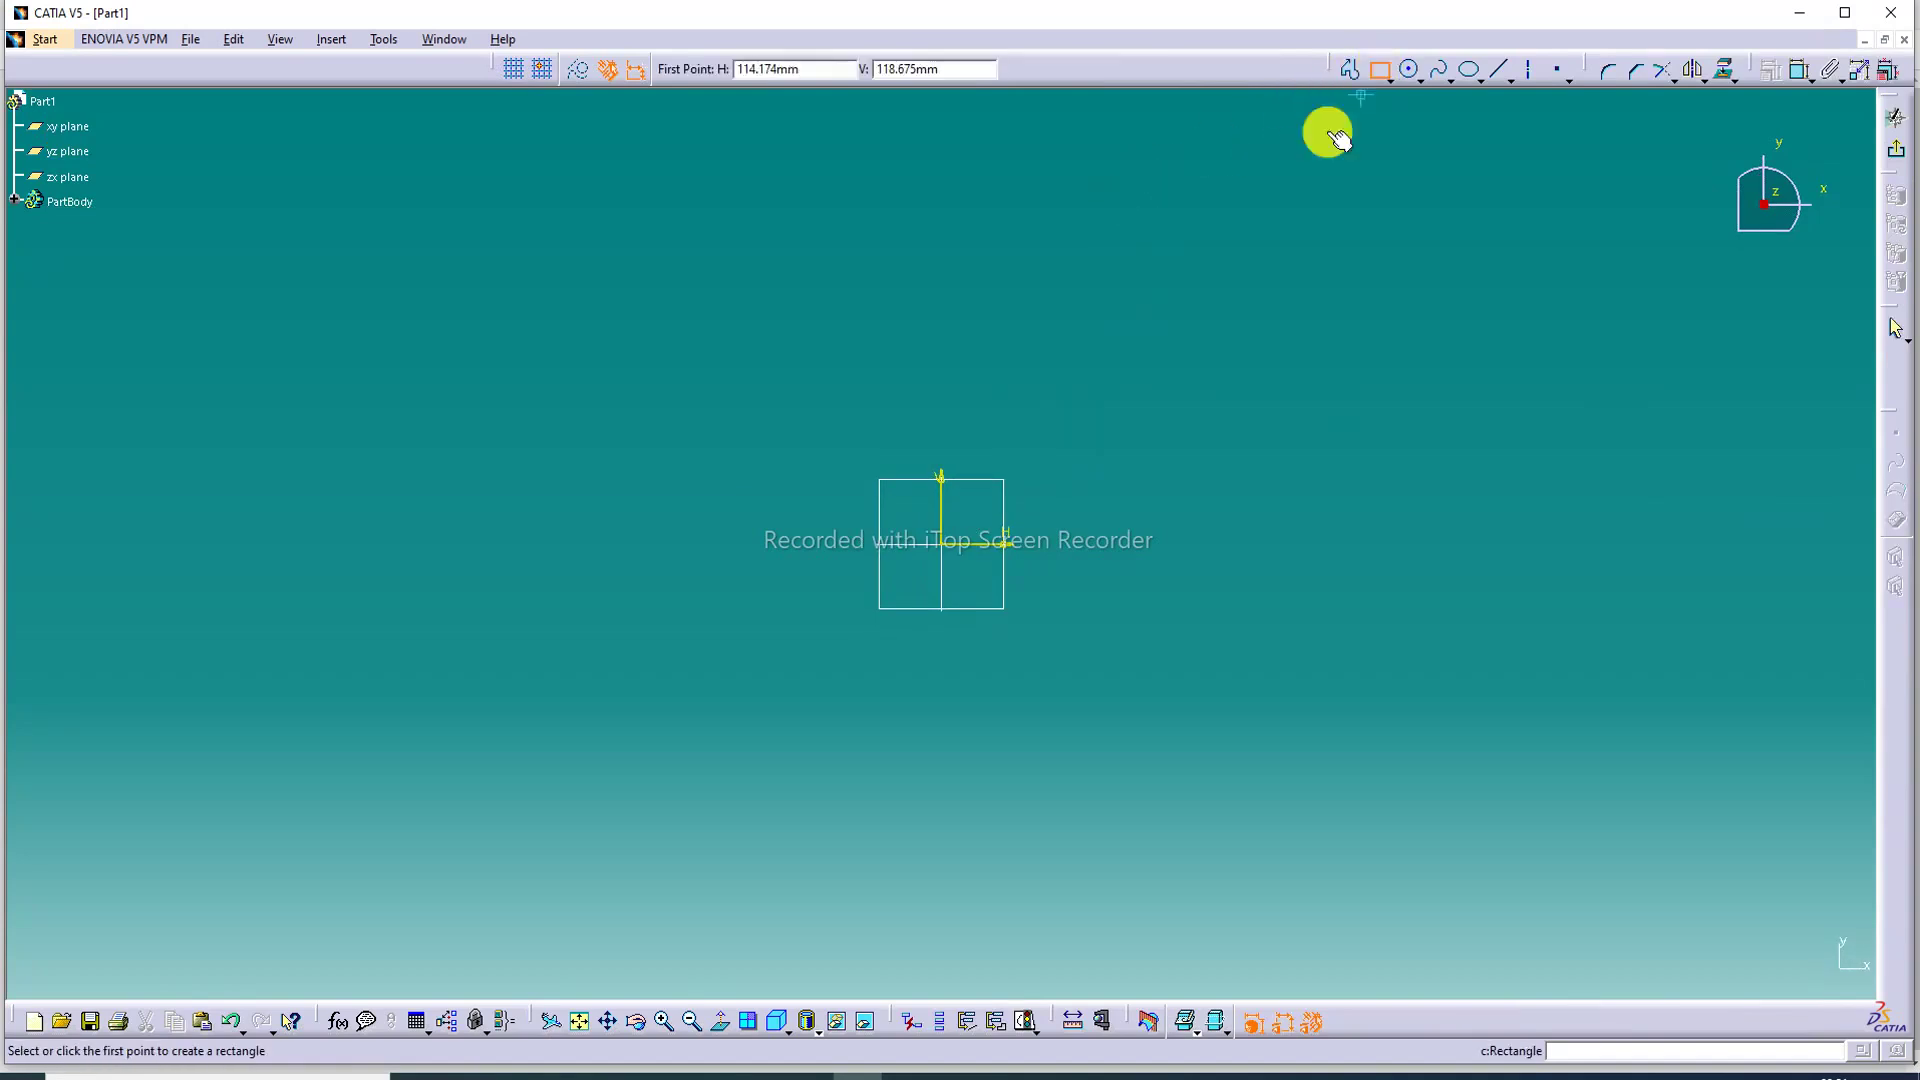
pyautogui.click(950, 546)
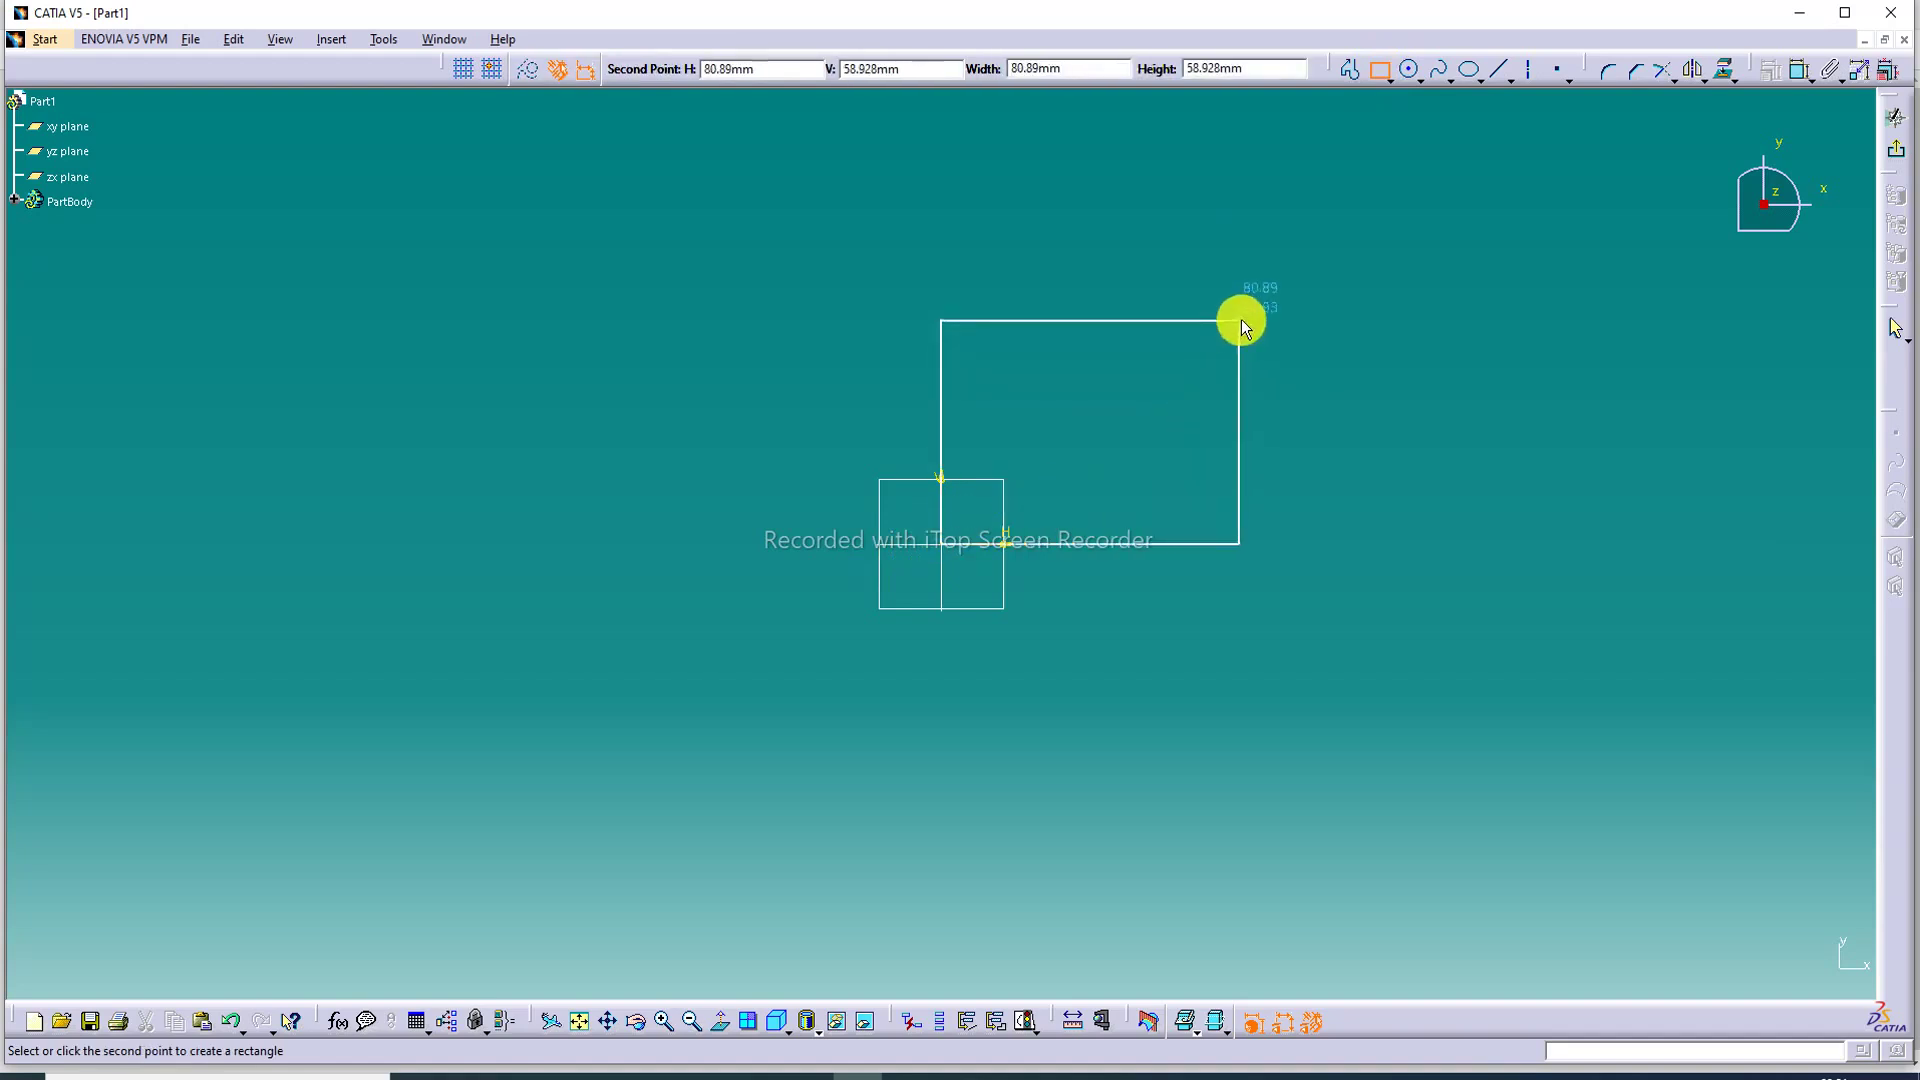
pyautogui.click(1357, 285)
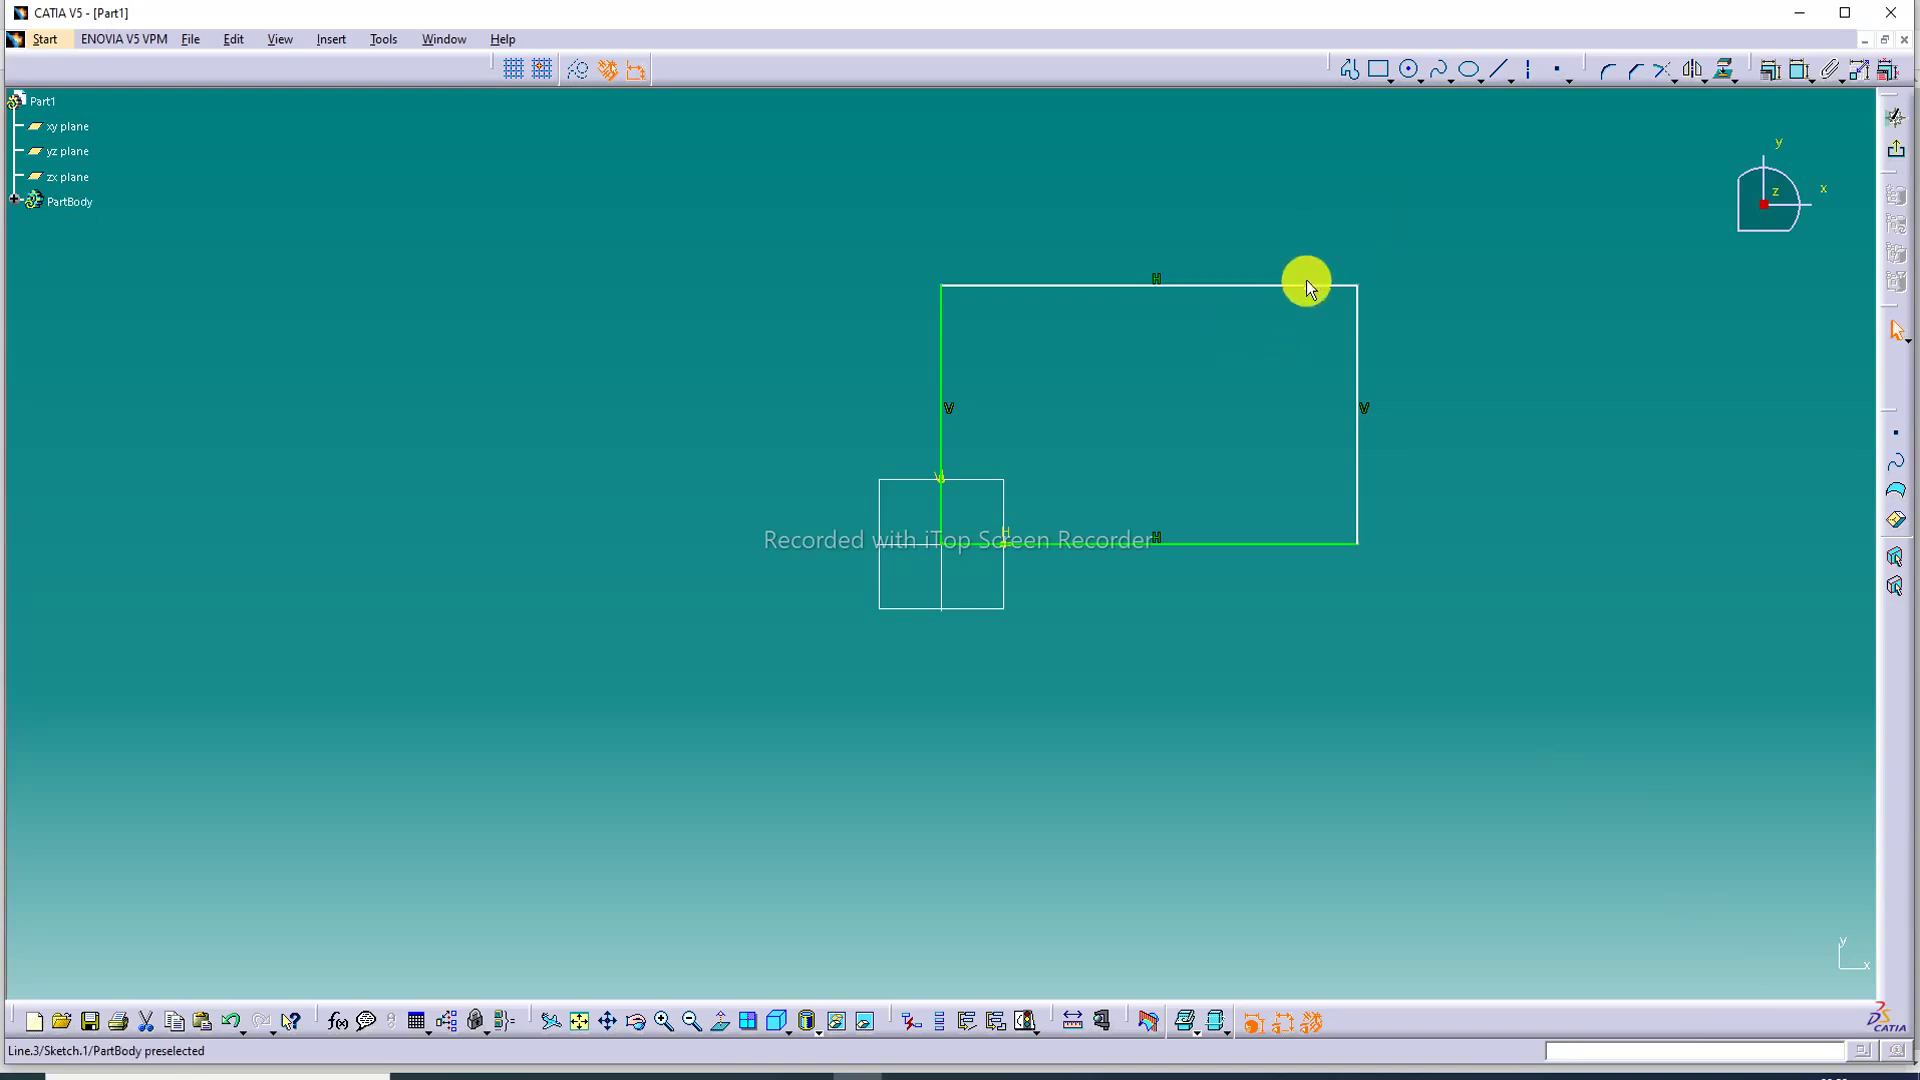
pyautogui.moveTo(1314, 289); pyautogui.dragTo(1330, 234)
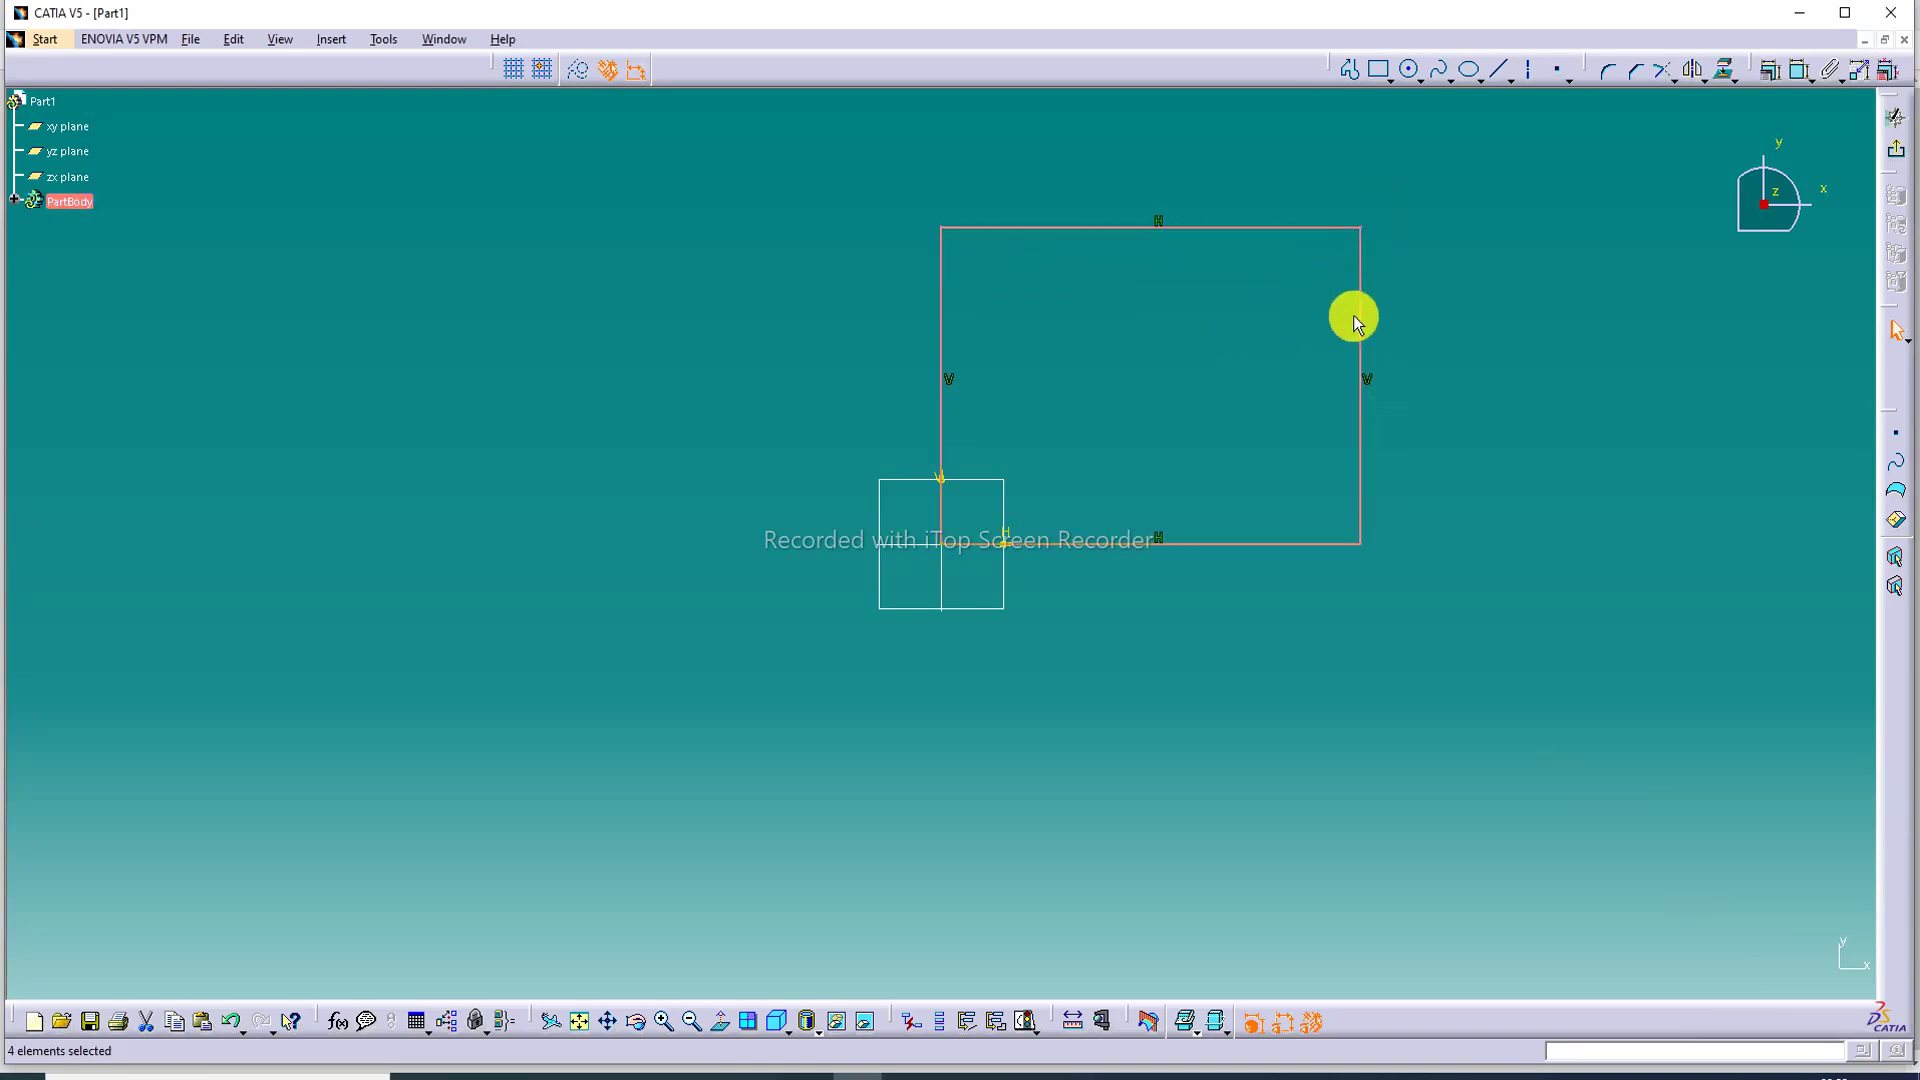
pyautogui.moveTo(1363, 309)
pyautogui.mouseDown()
pyautogui.moveTo(1460, 308)
pyautogui.moveTo(1437, 310)
pyautogui.mouseUp()
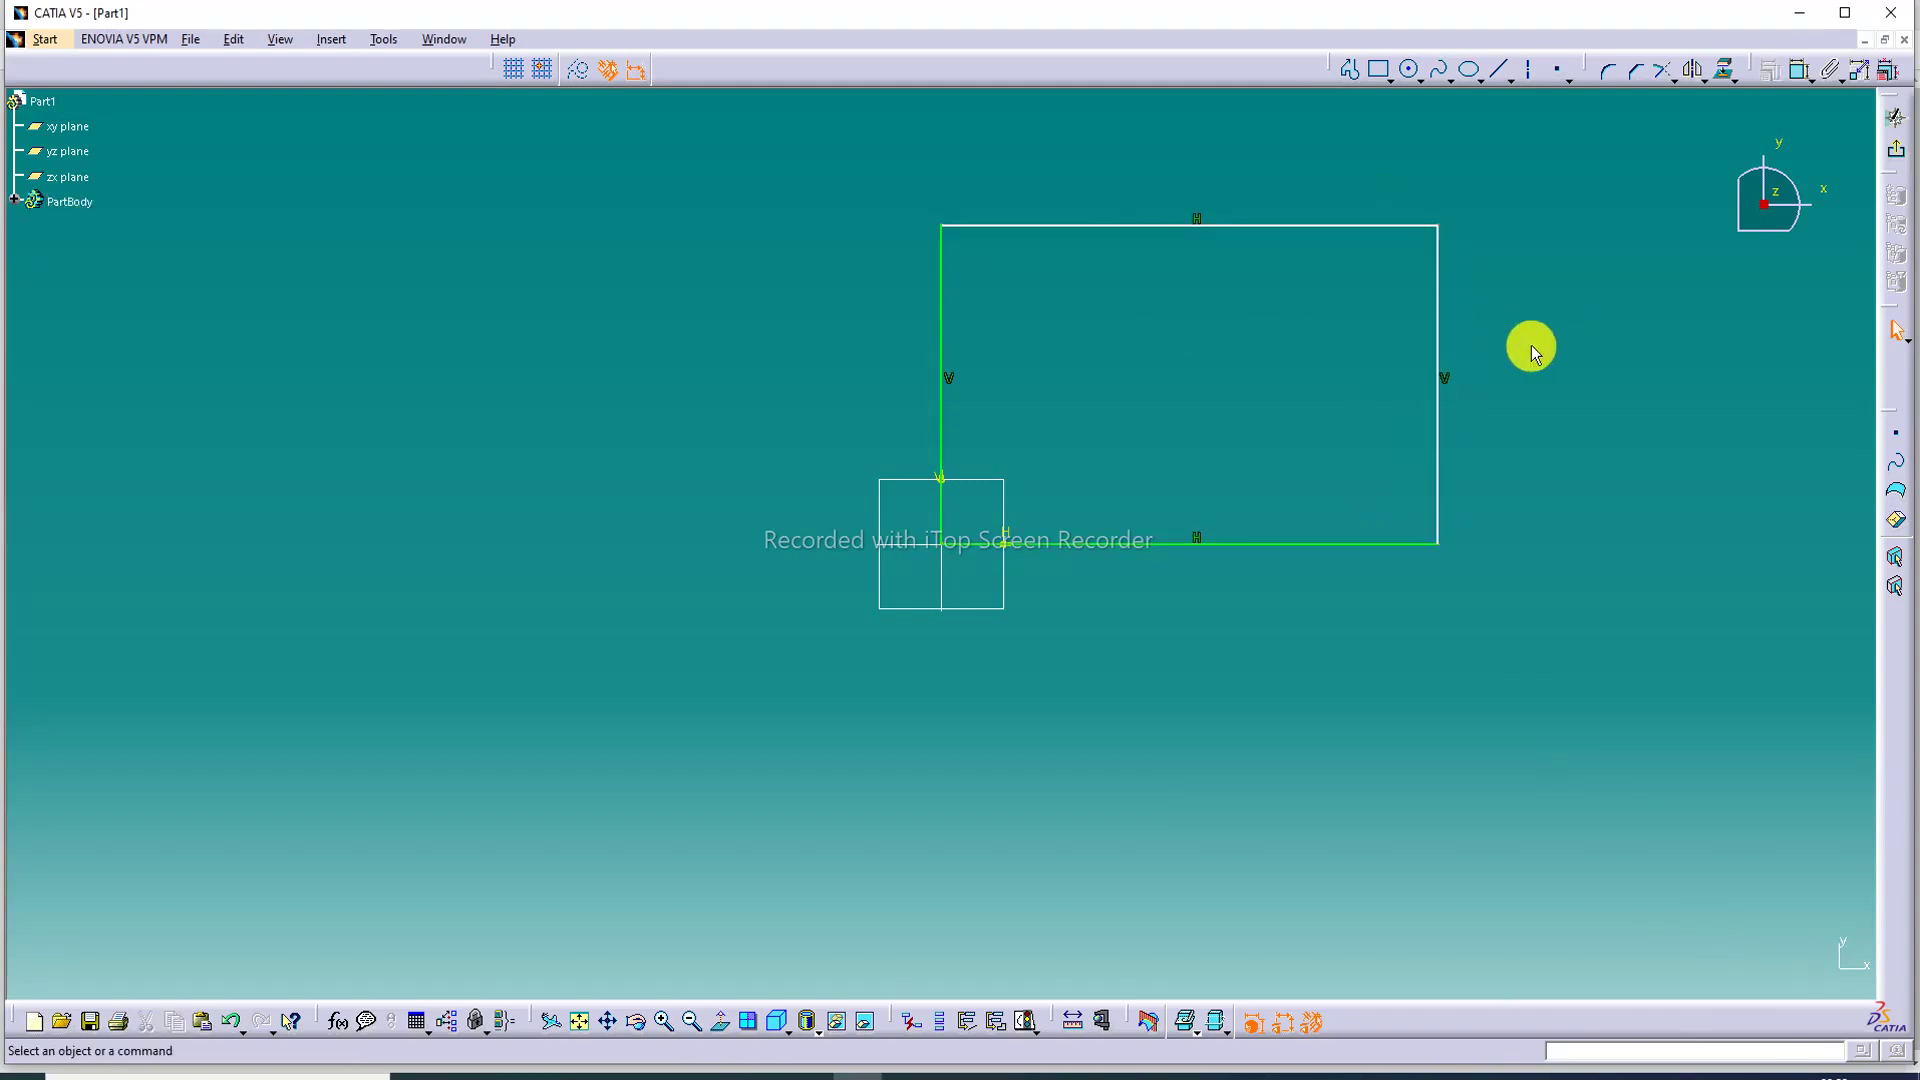
# Dimension the rectangle's upper edge and its vertical edge opposite the origin.
pyautogui.click(1799, 69)
pyautogui.click(1192, 225)
pyautogui.click(1195, 174)
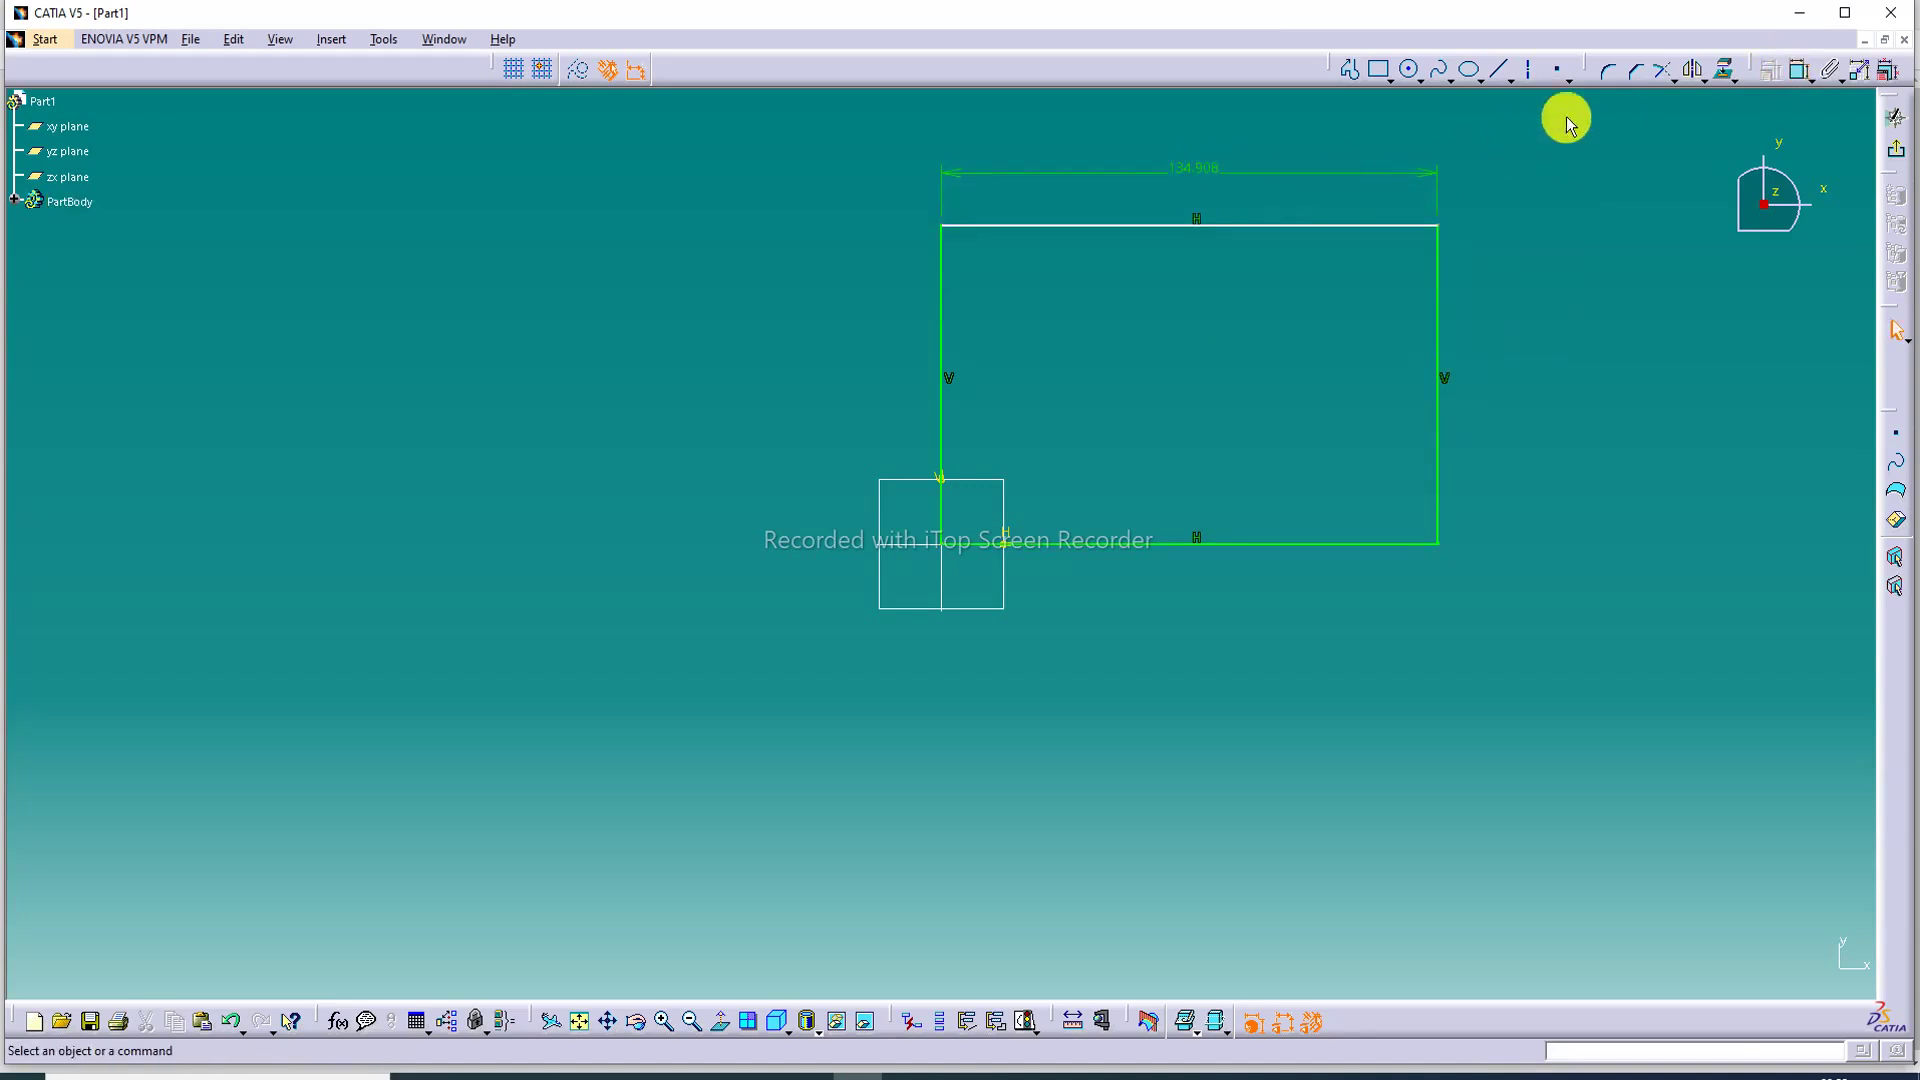
pyautogui.click(1797, 72)
pyautogui.click(1437, 302)
pyautogui.click(1506, 300)
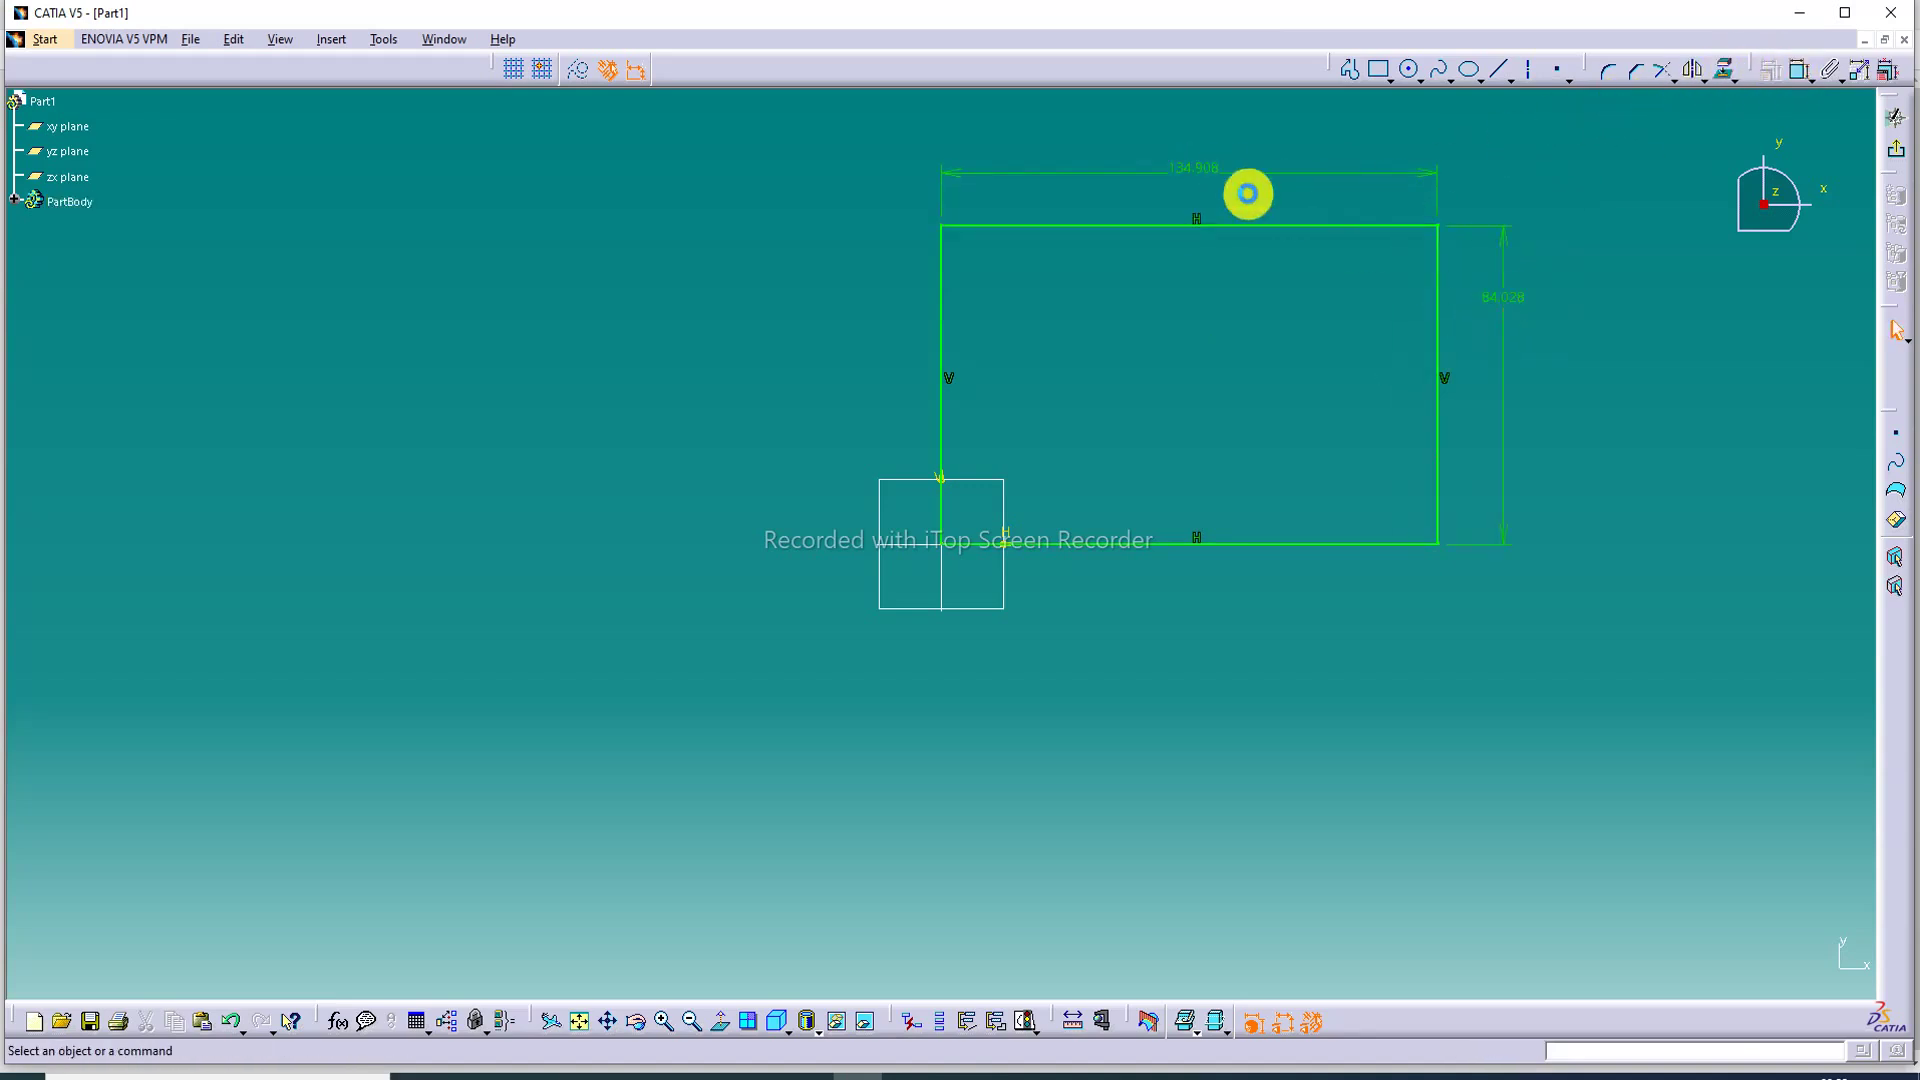
# Set the rectangle's width to 130 mm and its height to 90 mm.
pyautogui.doubleClick(1210, 177)
pyautogui.write('1')
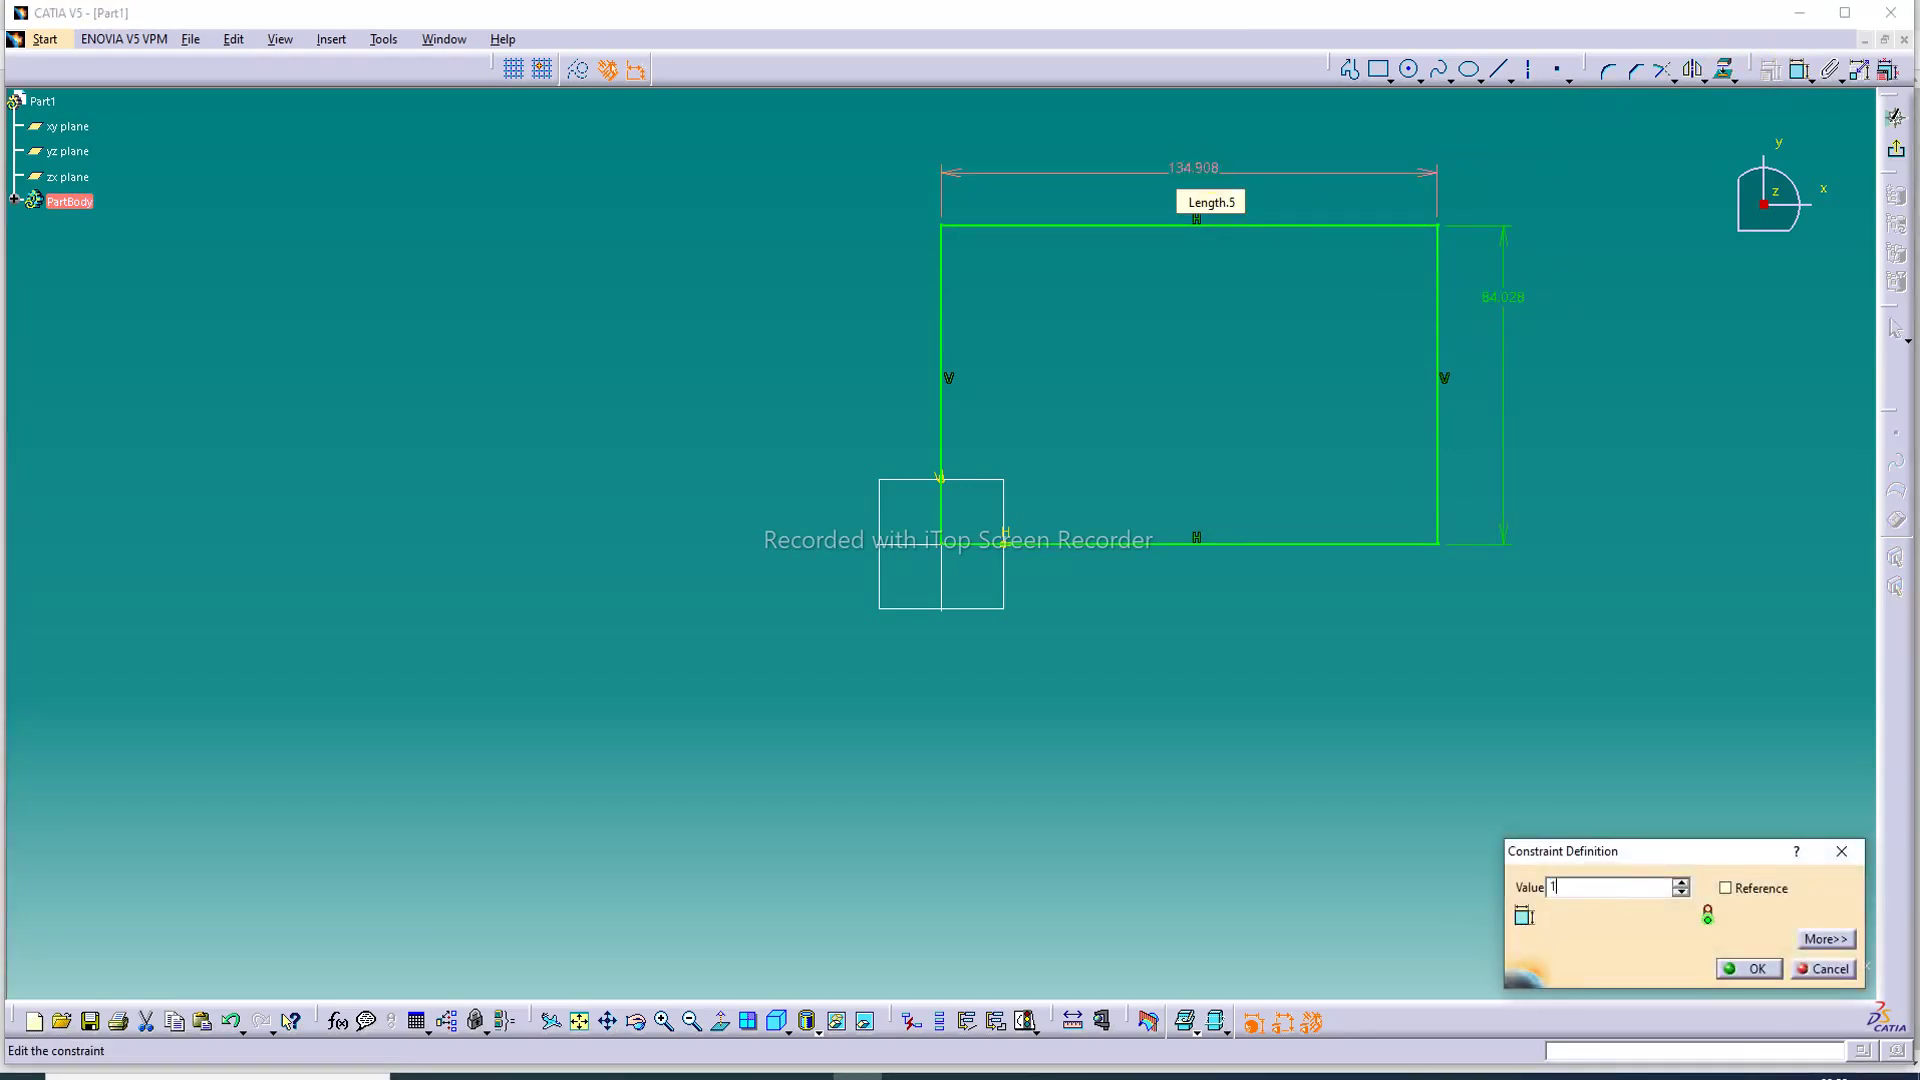
pyautogui.write('30')
pyautogui.press('Return')
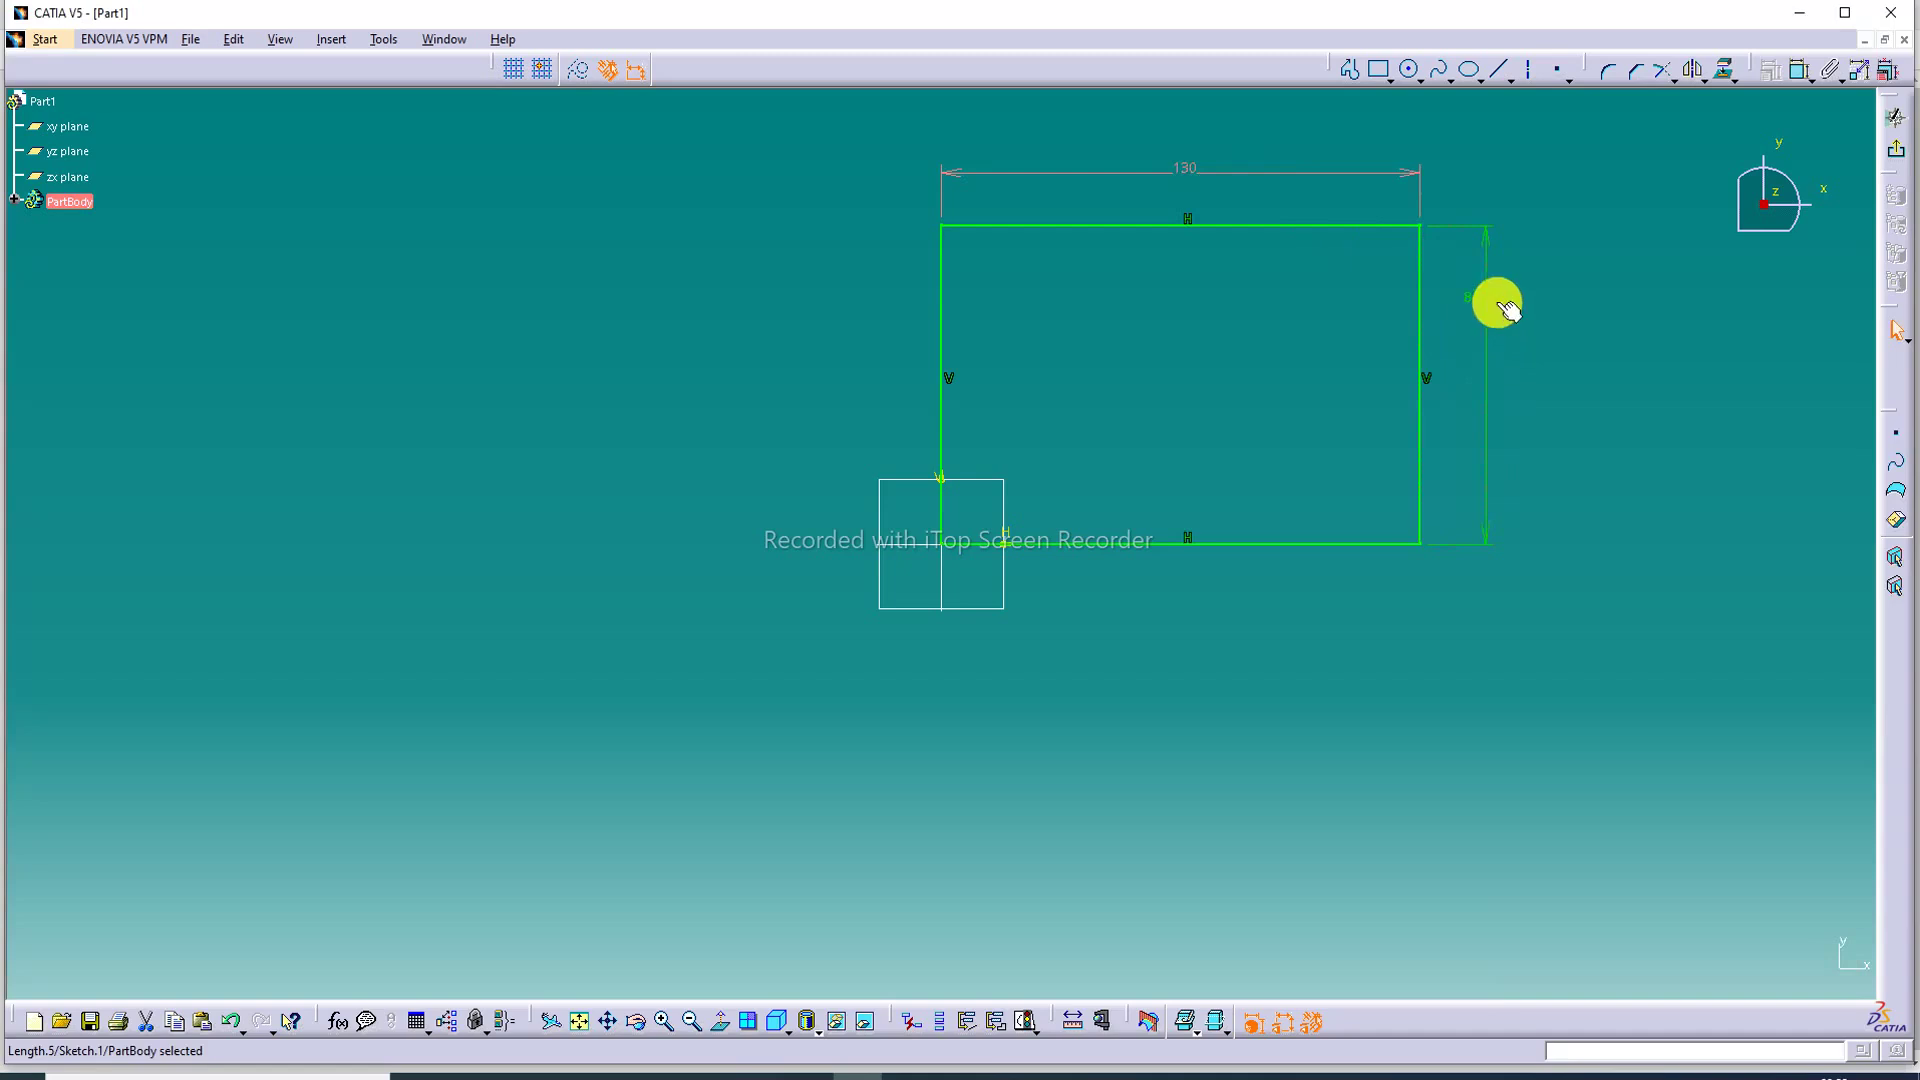
pyautogui.doubleClick(1486, 349)
pyautogui.write('90')
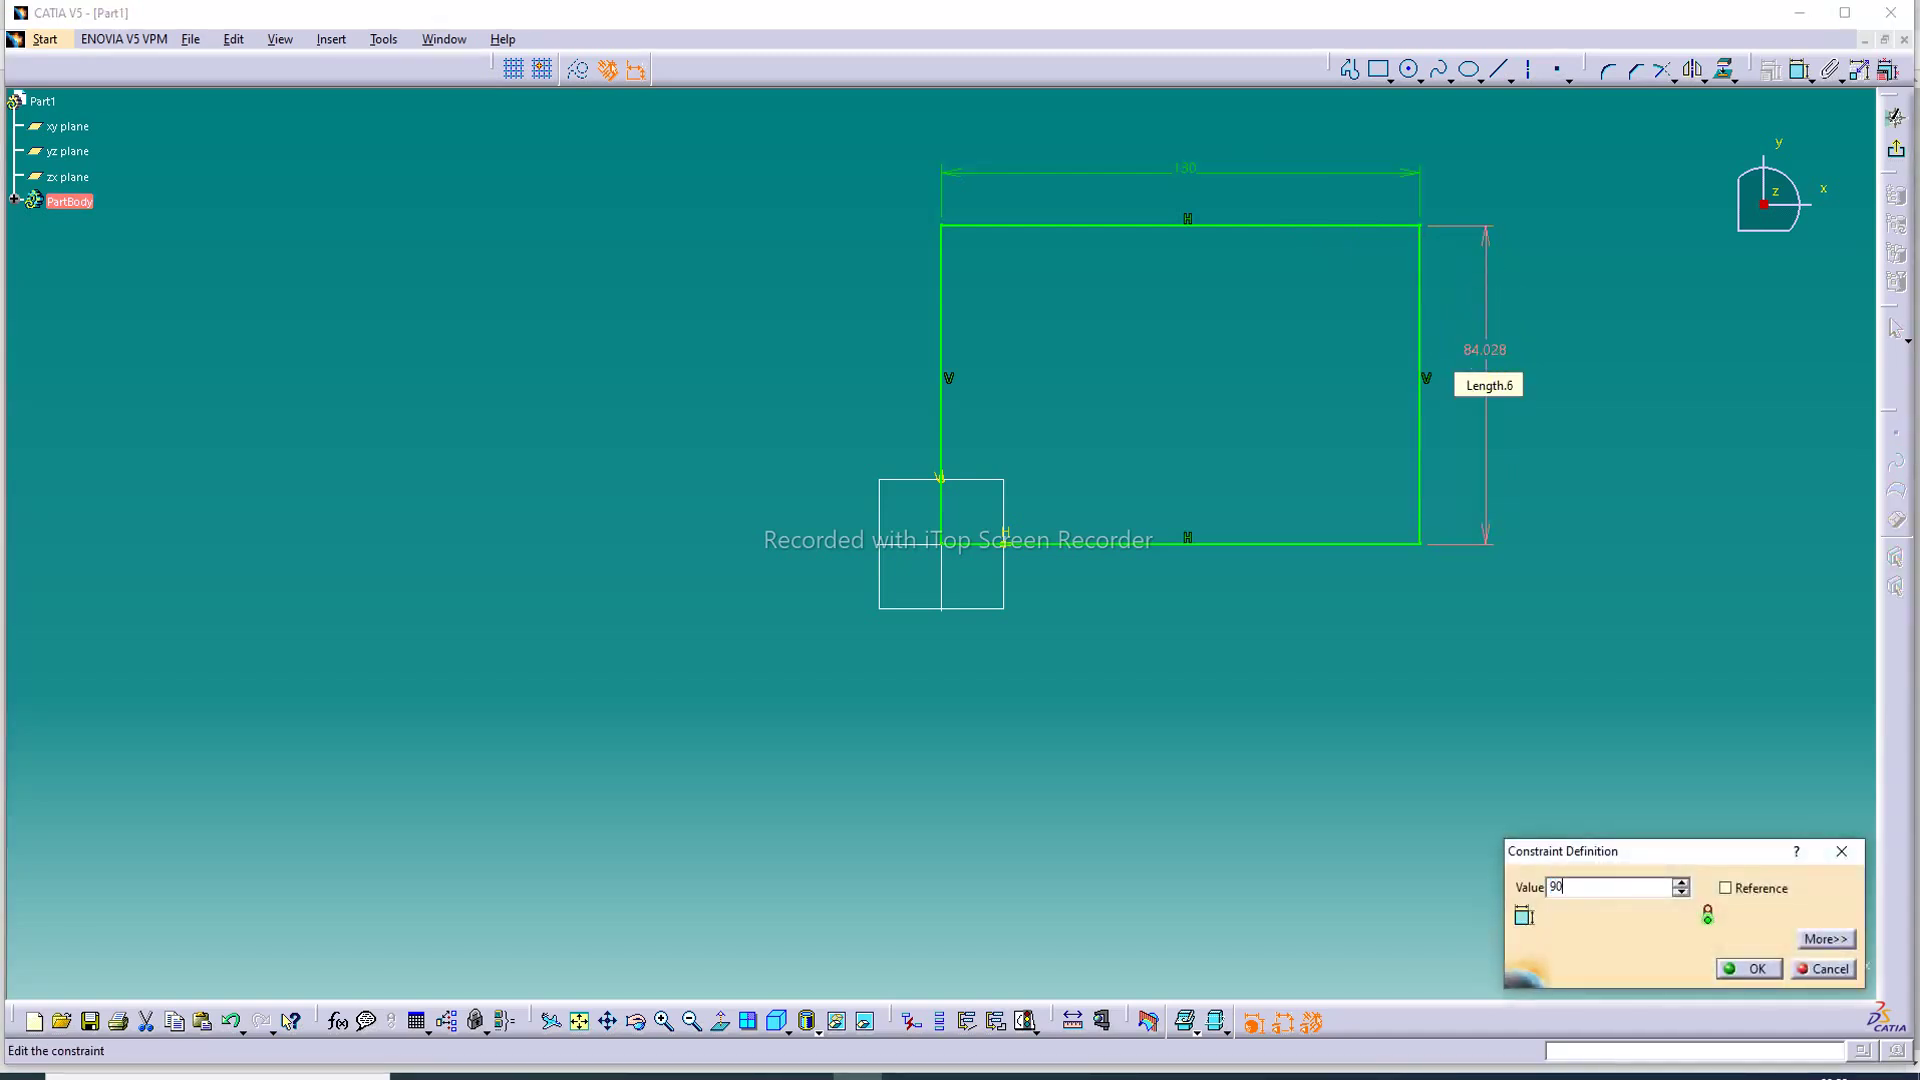
pyautogui.press('Return')
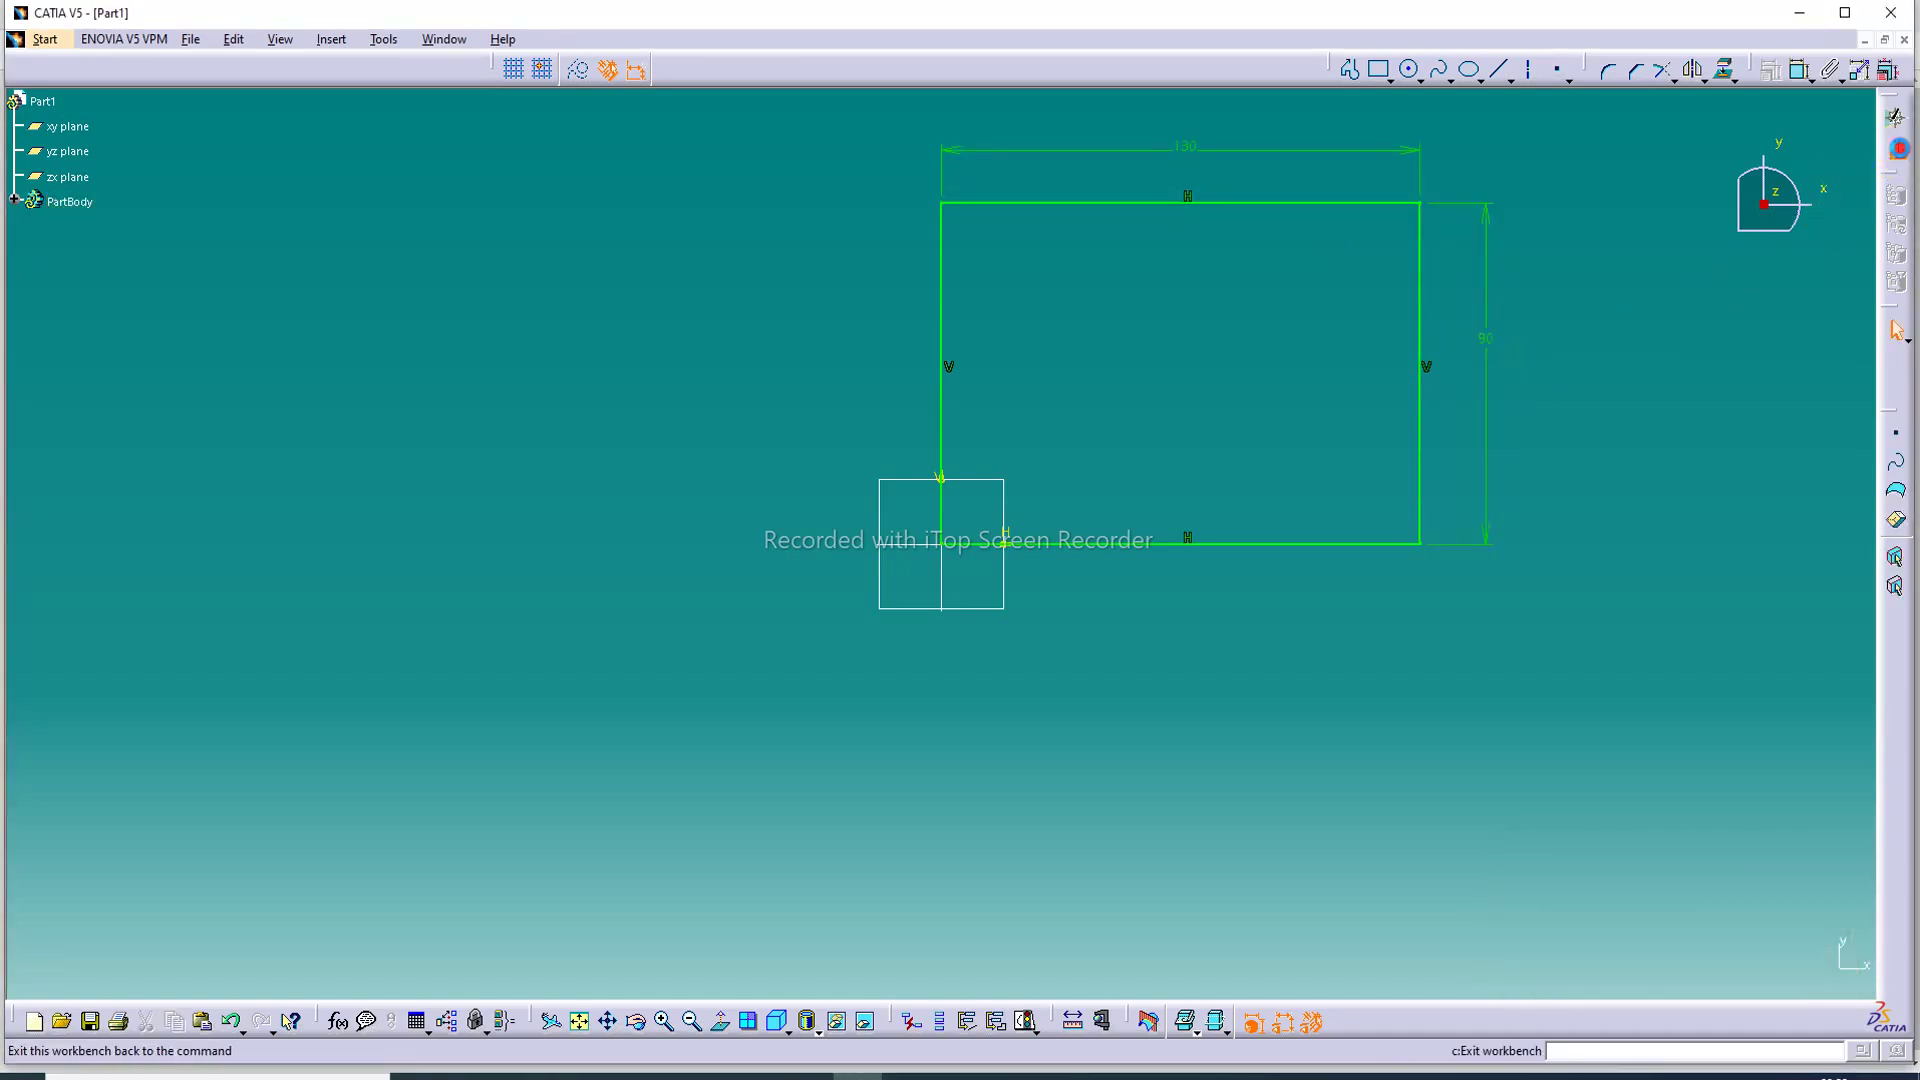
# Finish the sketch and pad the rectangle to a length of 40 mm.
pyautogui.click(1895, 117)
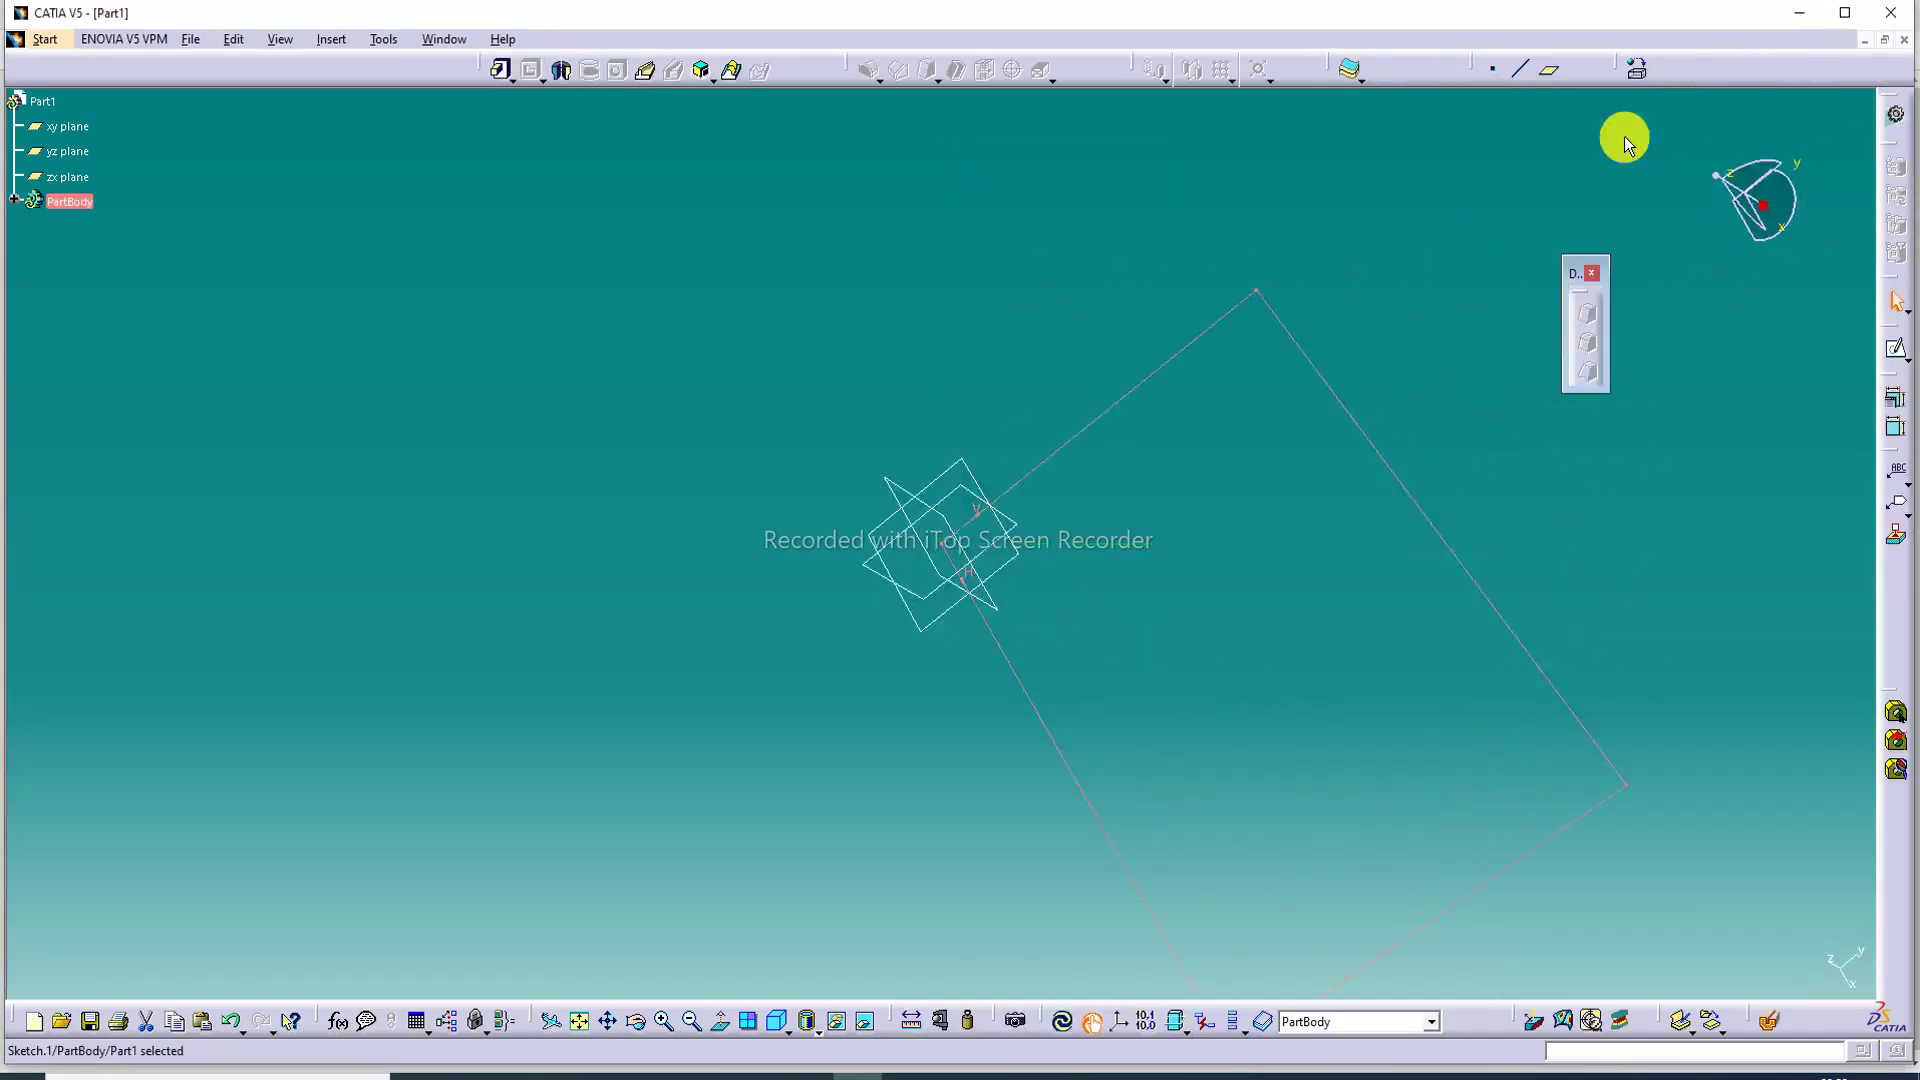
pyautogui.click(499, 69)
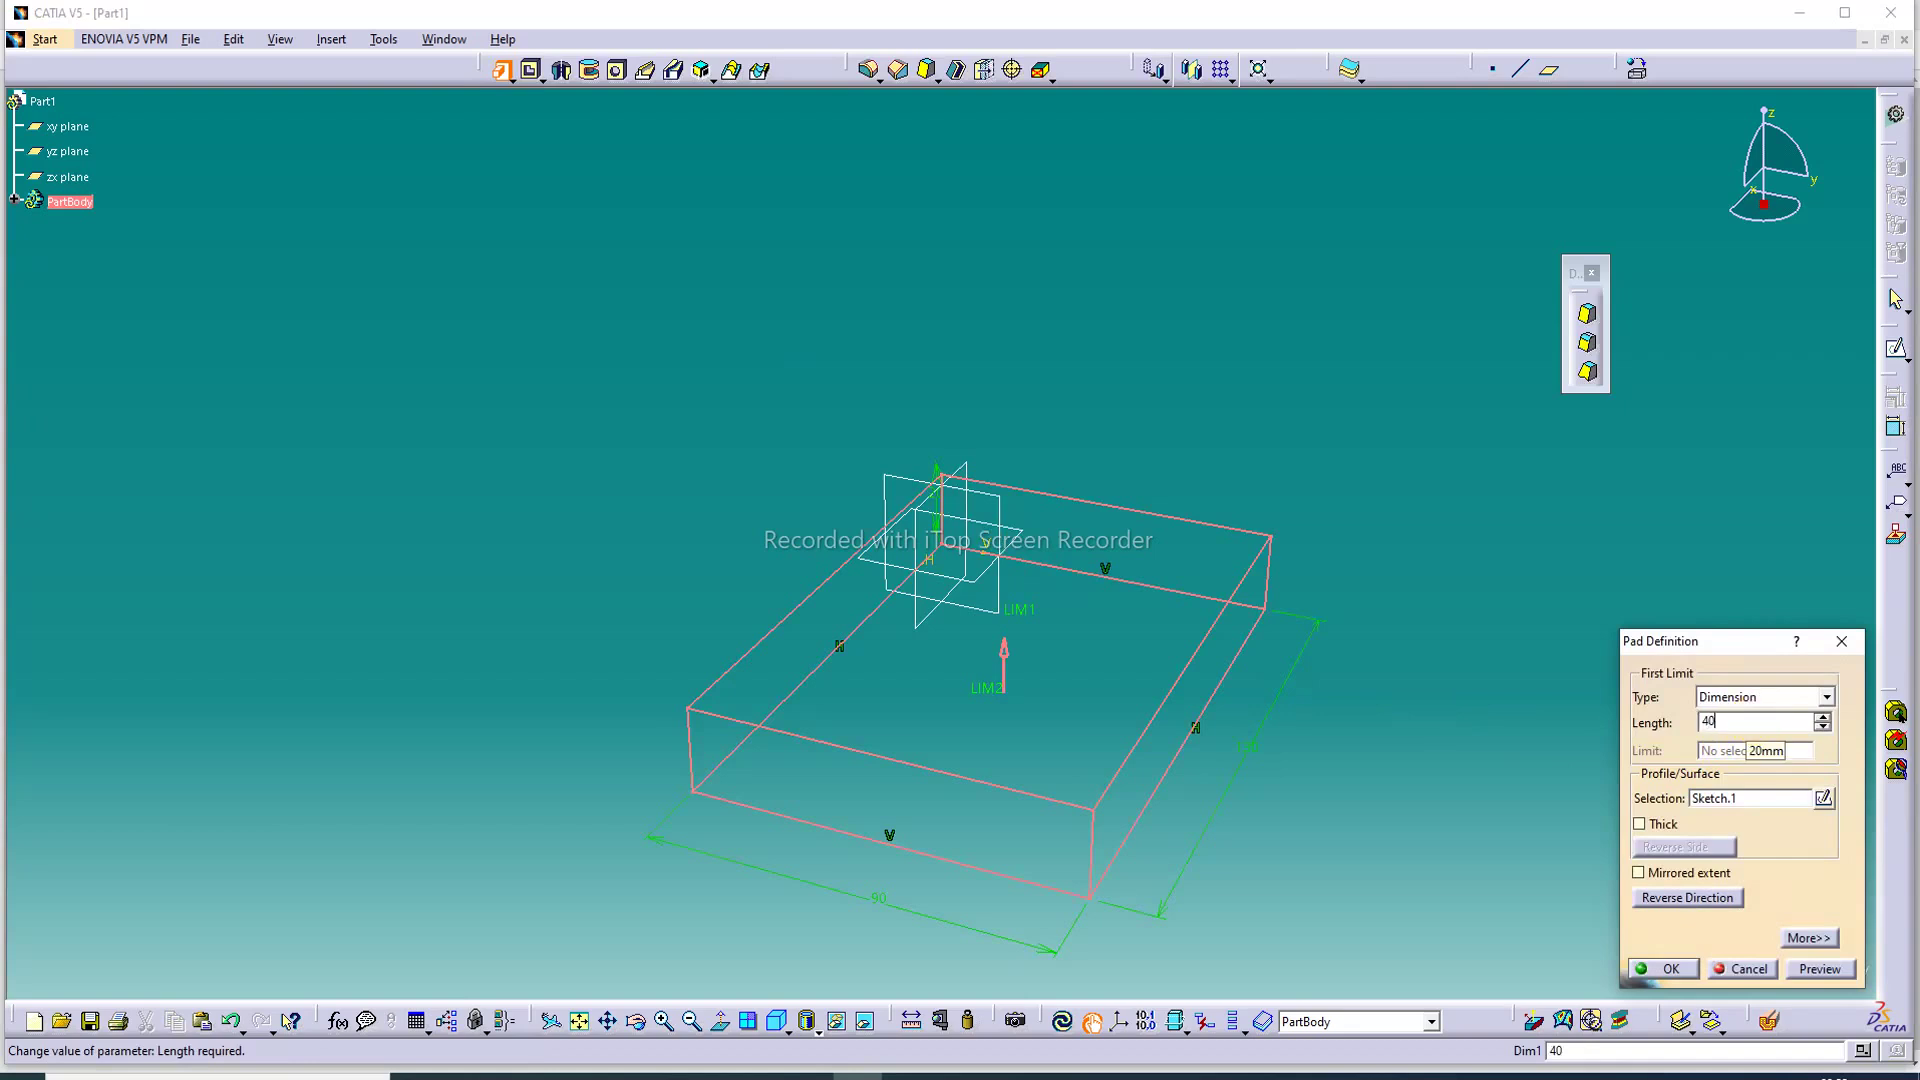
pyautogui.press('Return')
# On the block's top face, sketch a circle with a radius of about 23 mm near the middle.
pyautogui.click(1060, 550)
pyautogui.click(1895, 349)
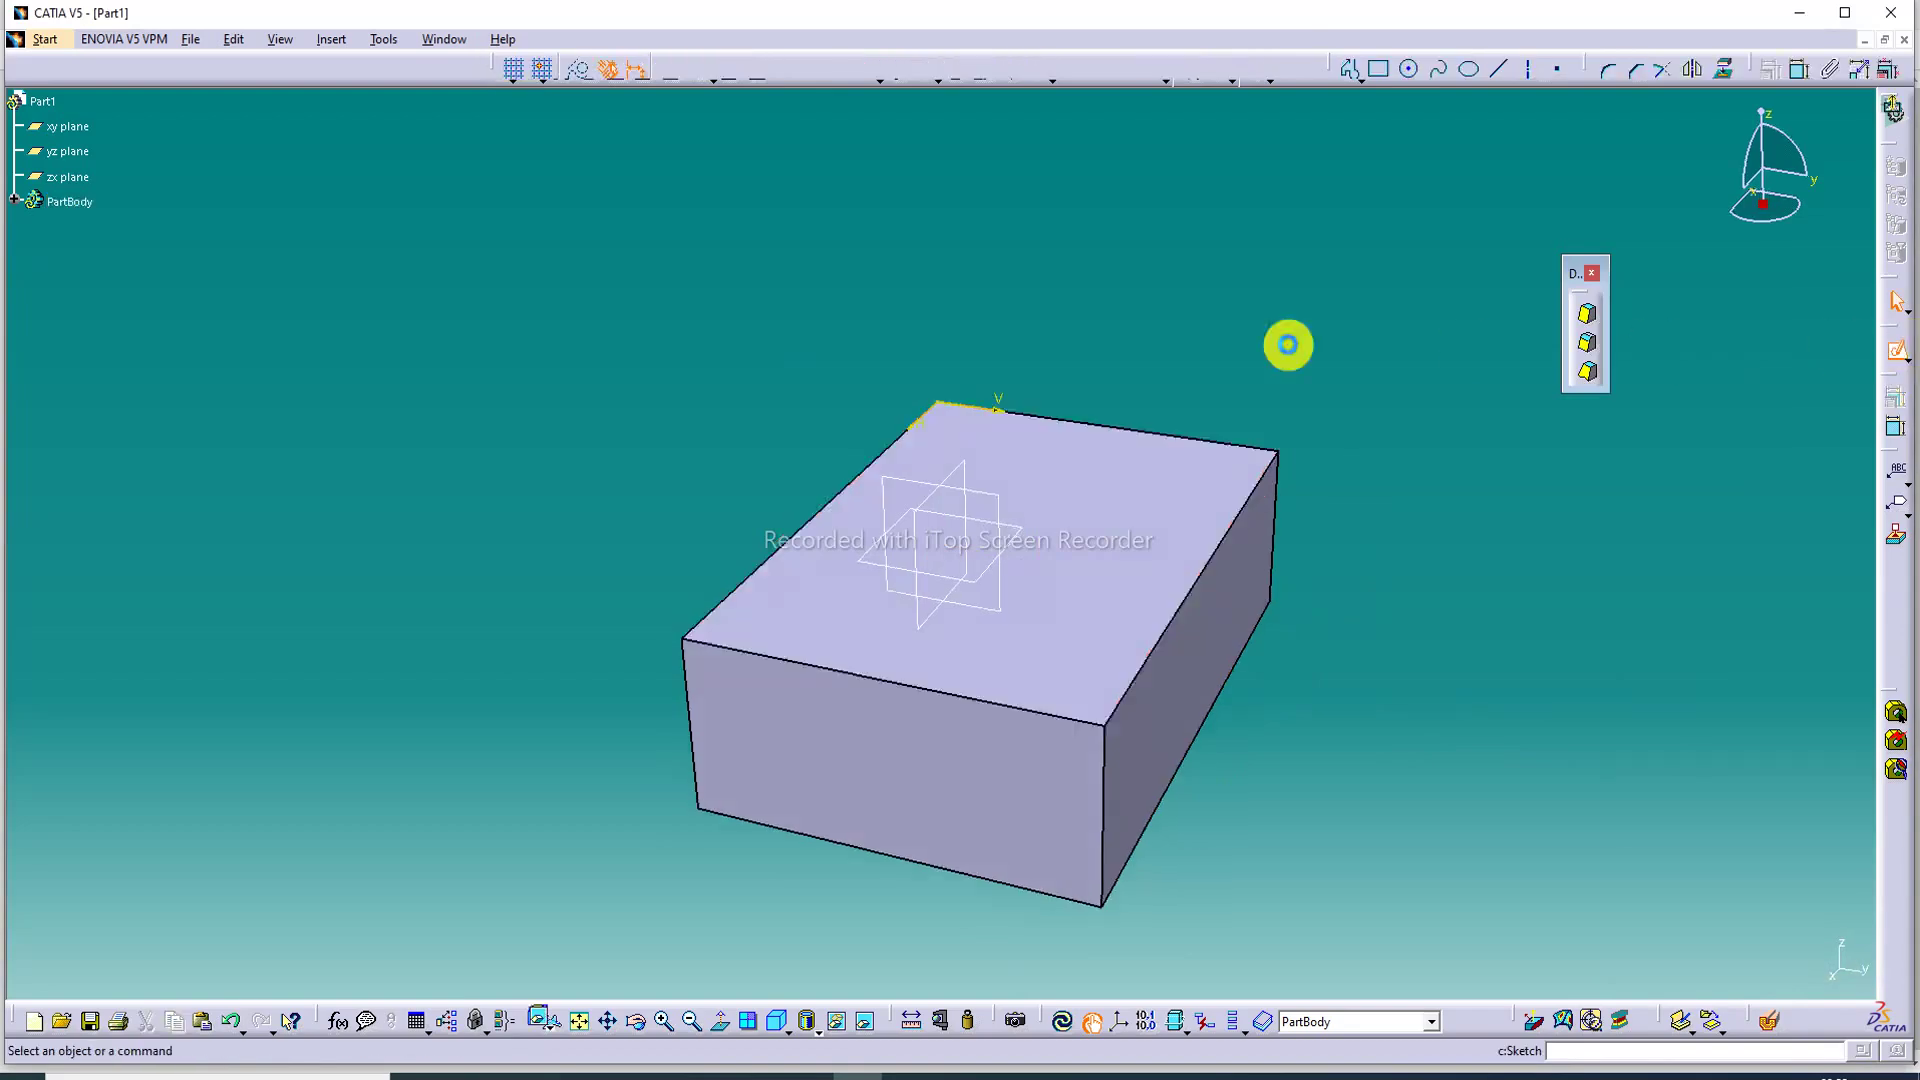
pyautogui.click(1408, 69)
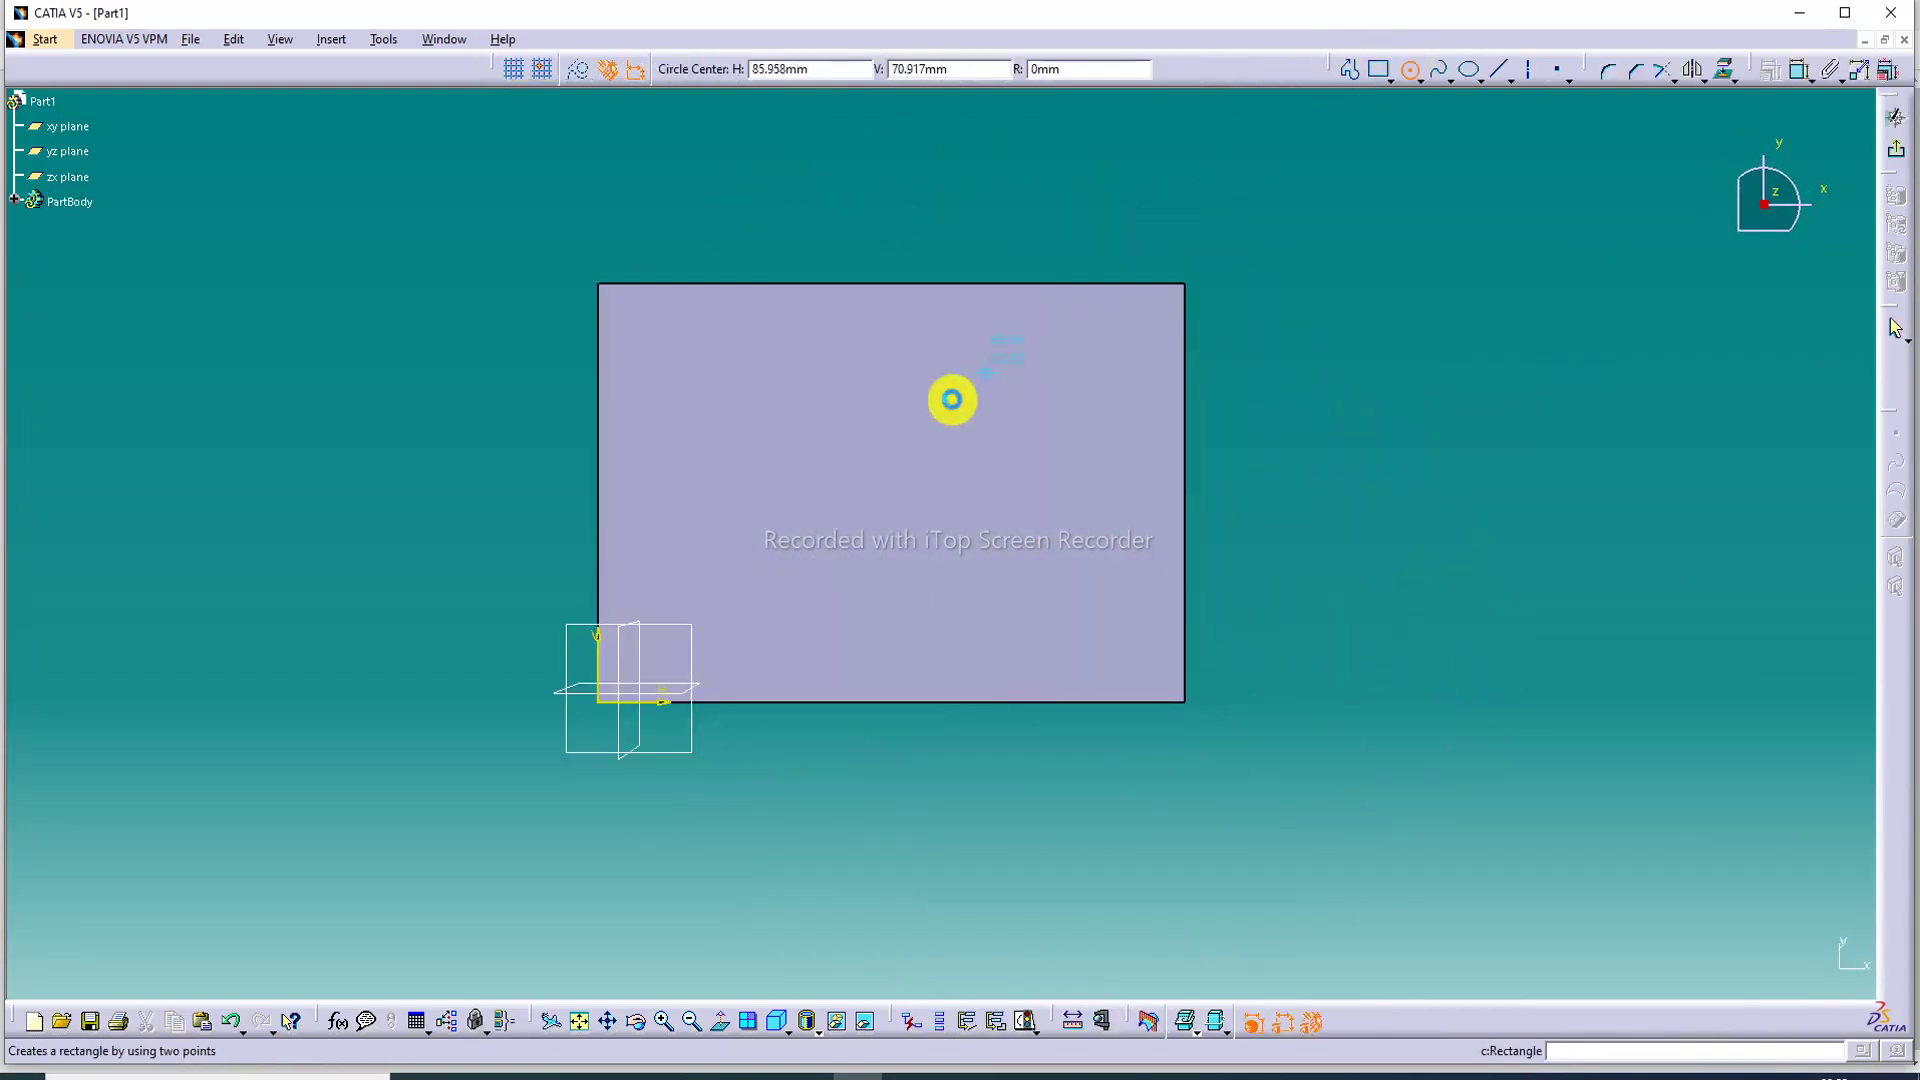
pyautogui.click(871, 477)
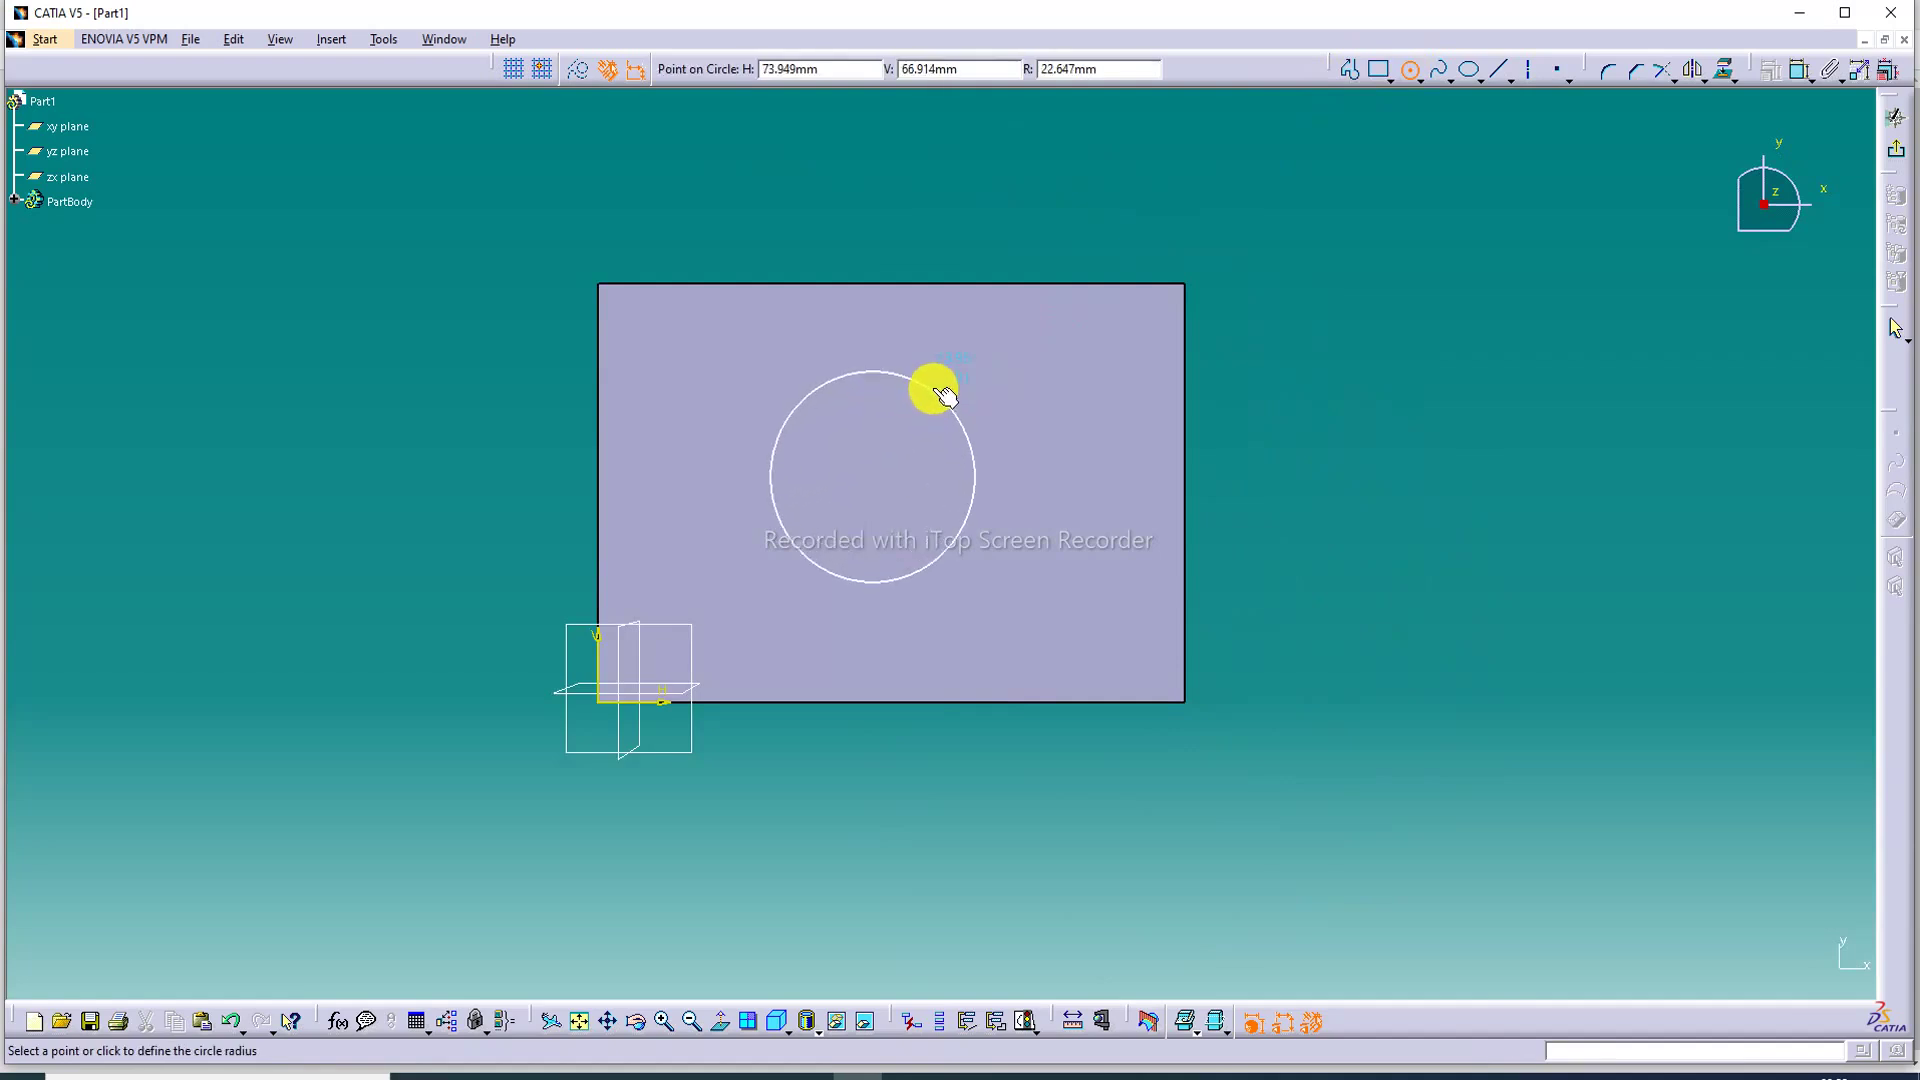
pyautogui.click(945, 397)
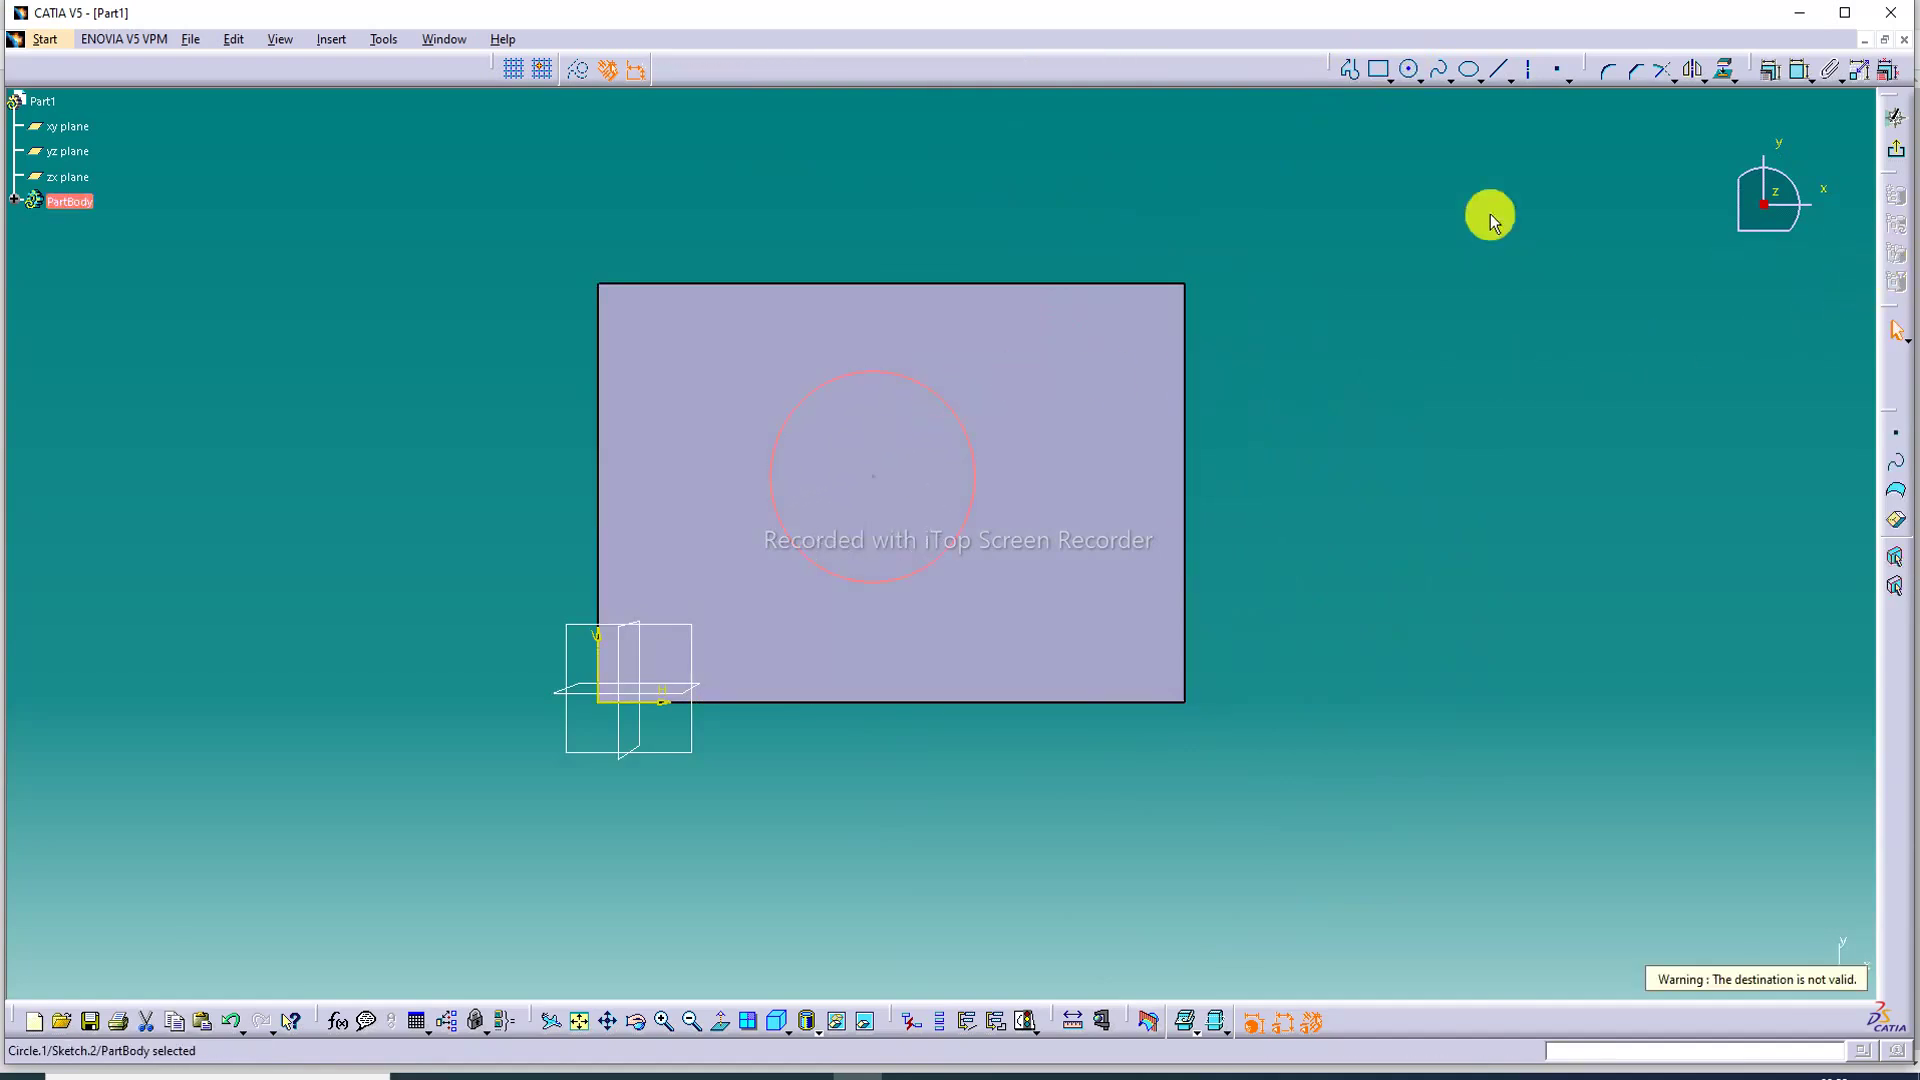
# Dimension the circle's diameter and set it to 45 mm.
pyautogui.click(1804, 72)
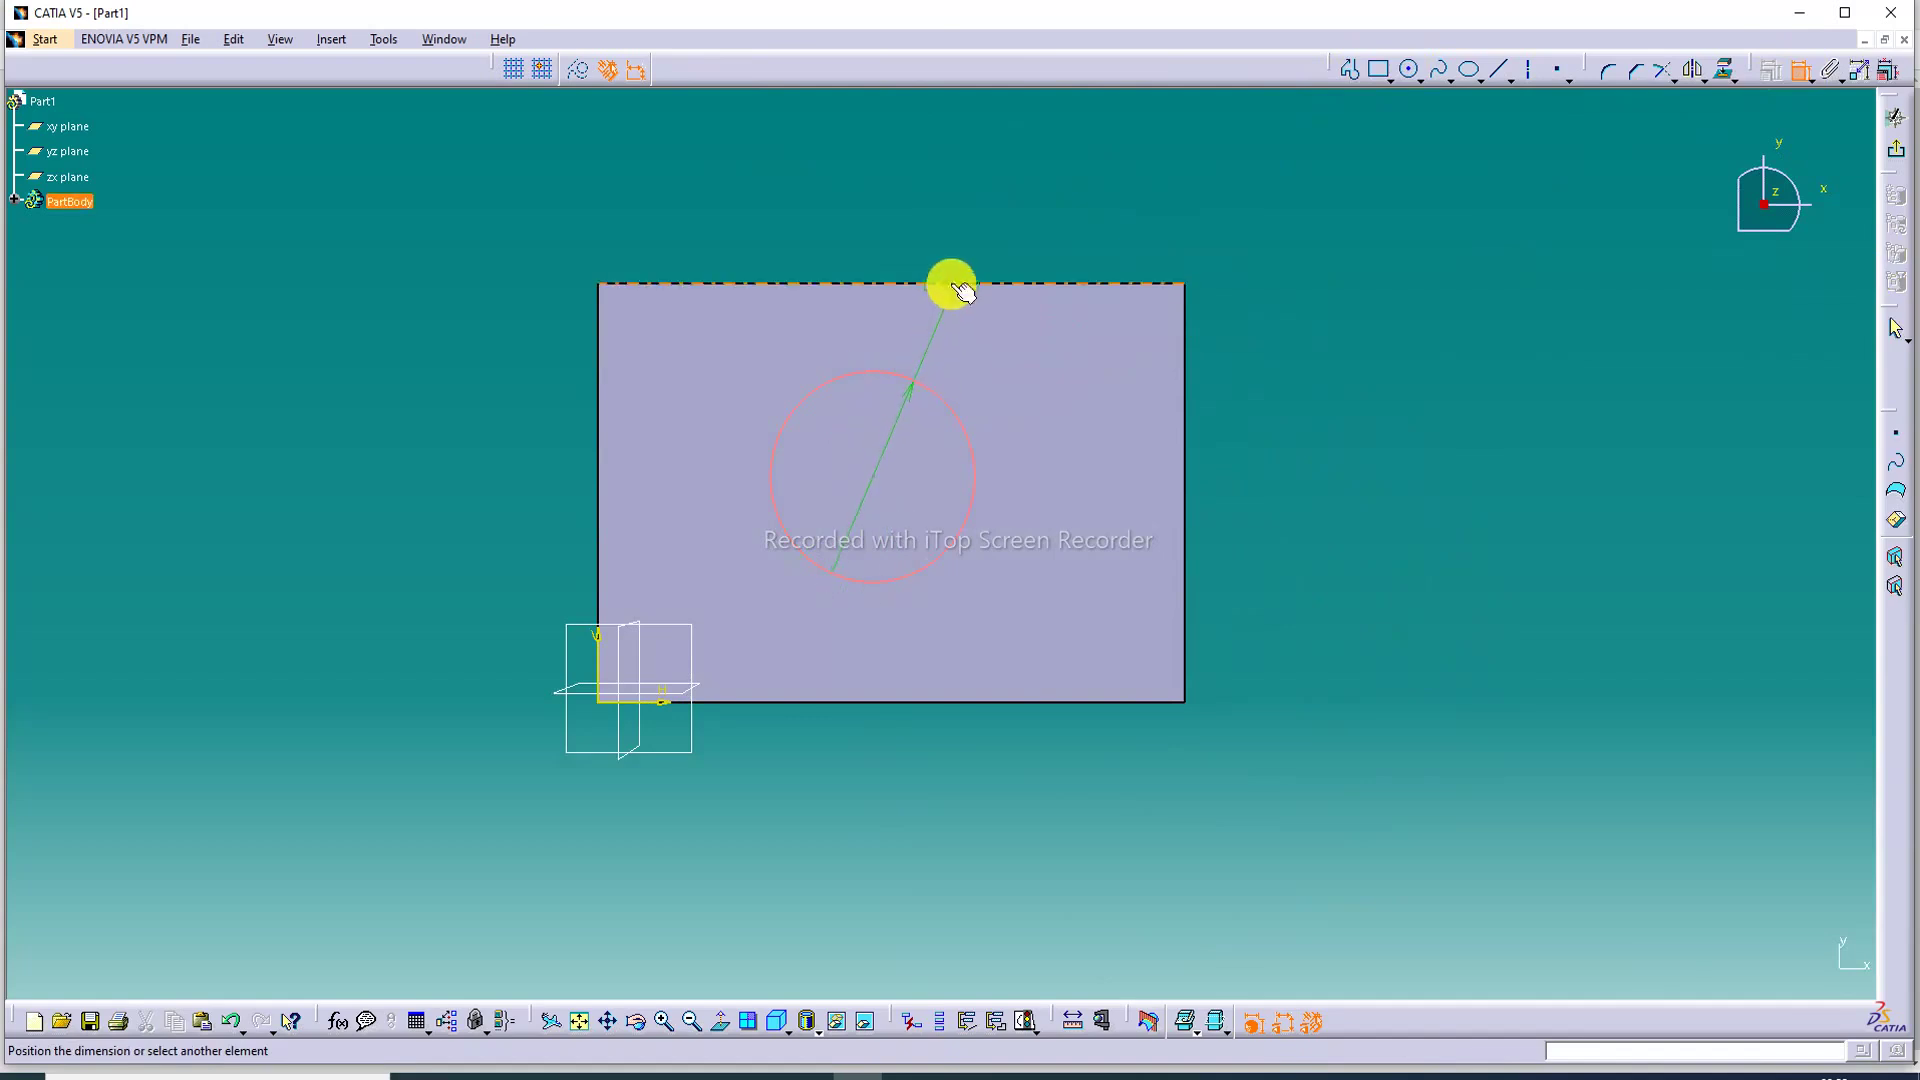
pyautogui.click(958, 218)
pyautogui.doubleClick(962, 225)
pyautogui.write('45mm')
pyautogui.press('Return')
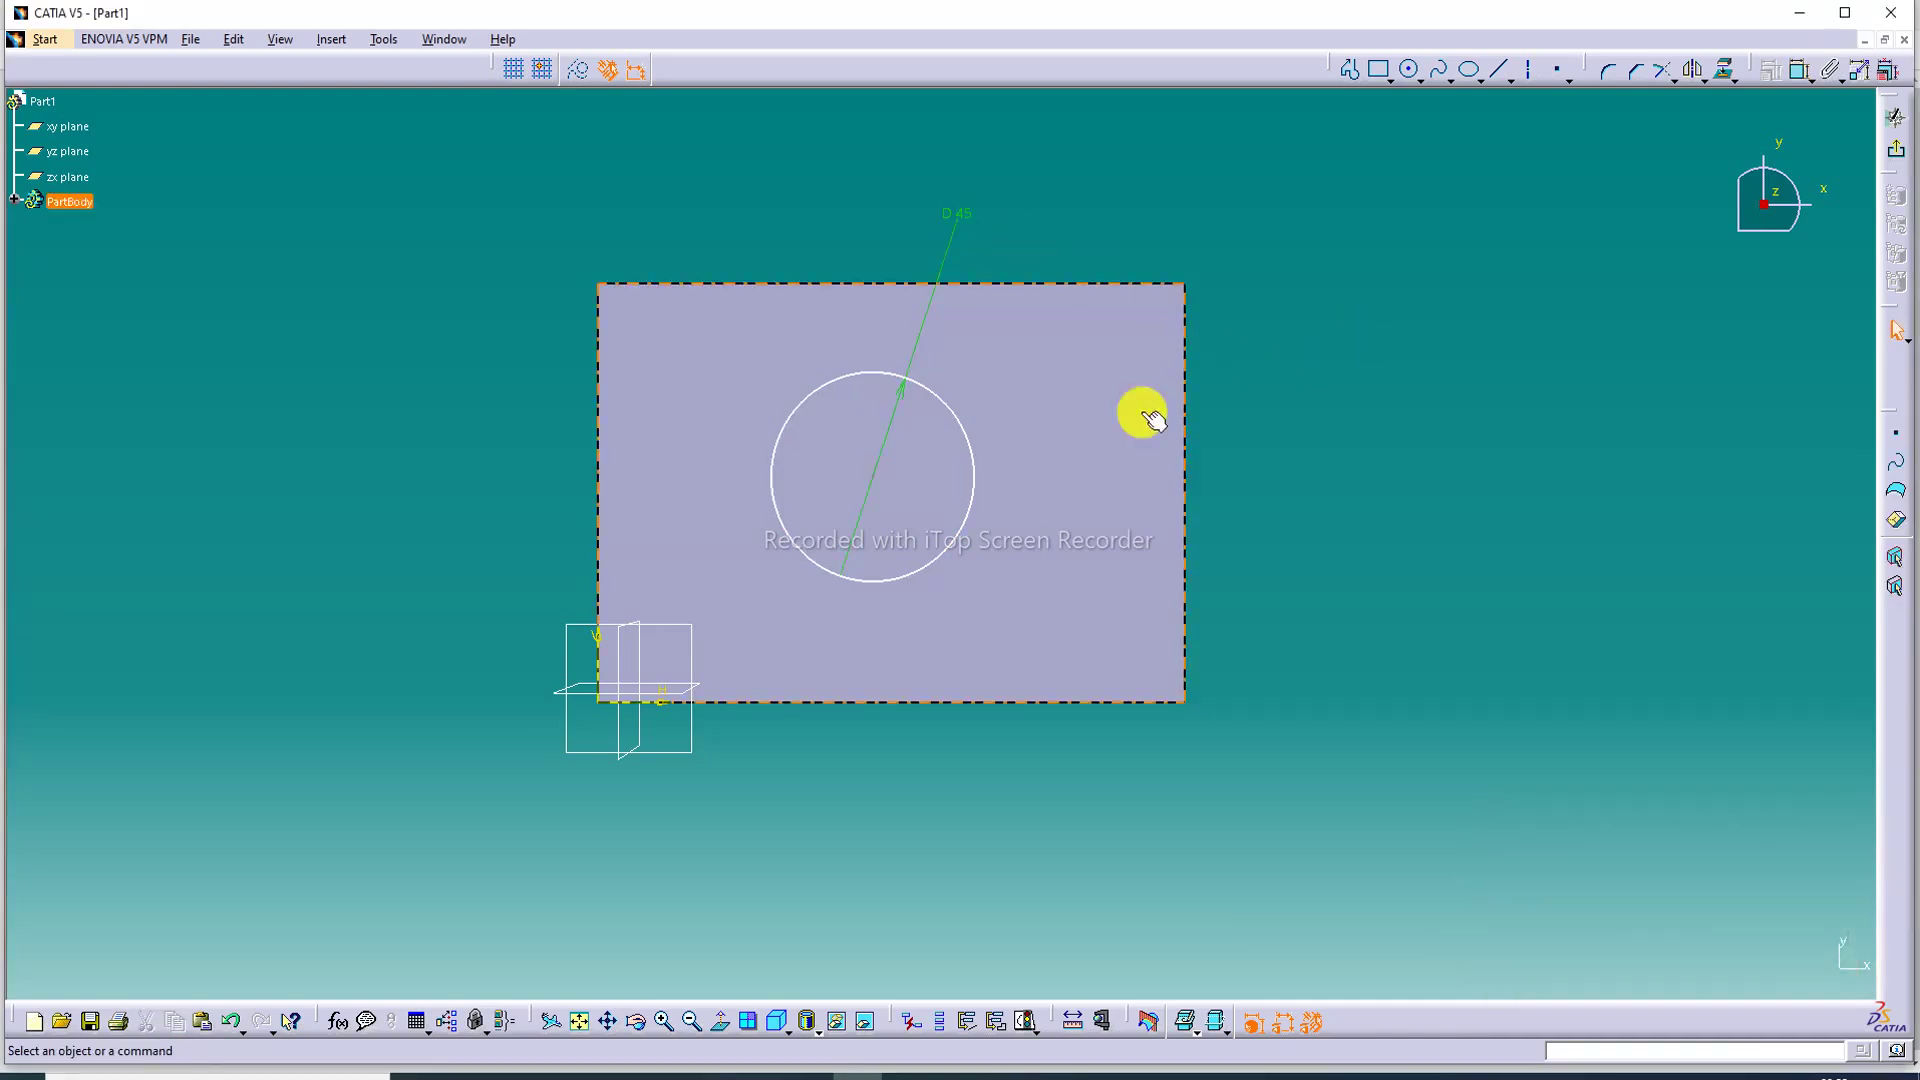
# Dimension the horizontal distance from the sketch's vertical axis to the circle's centre.
pyautogui.click(1801, 72)
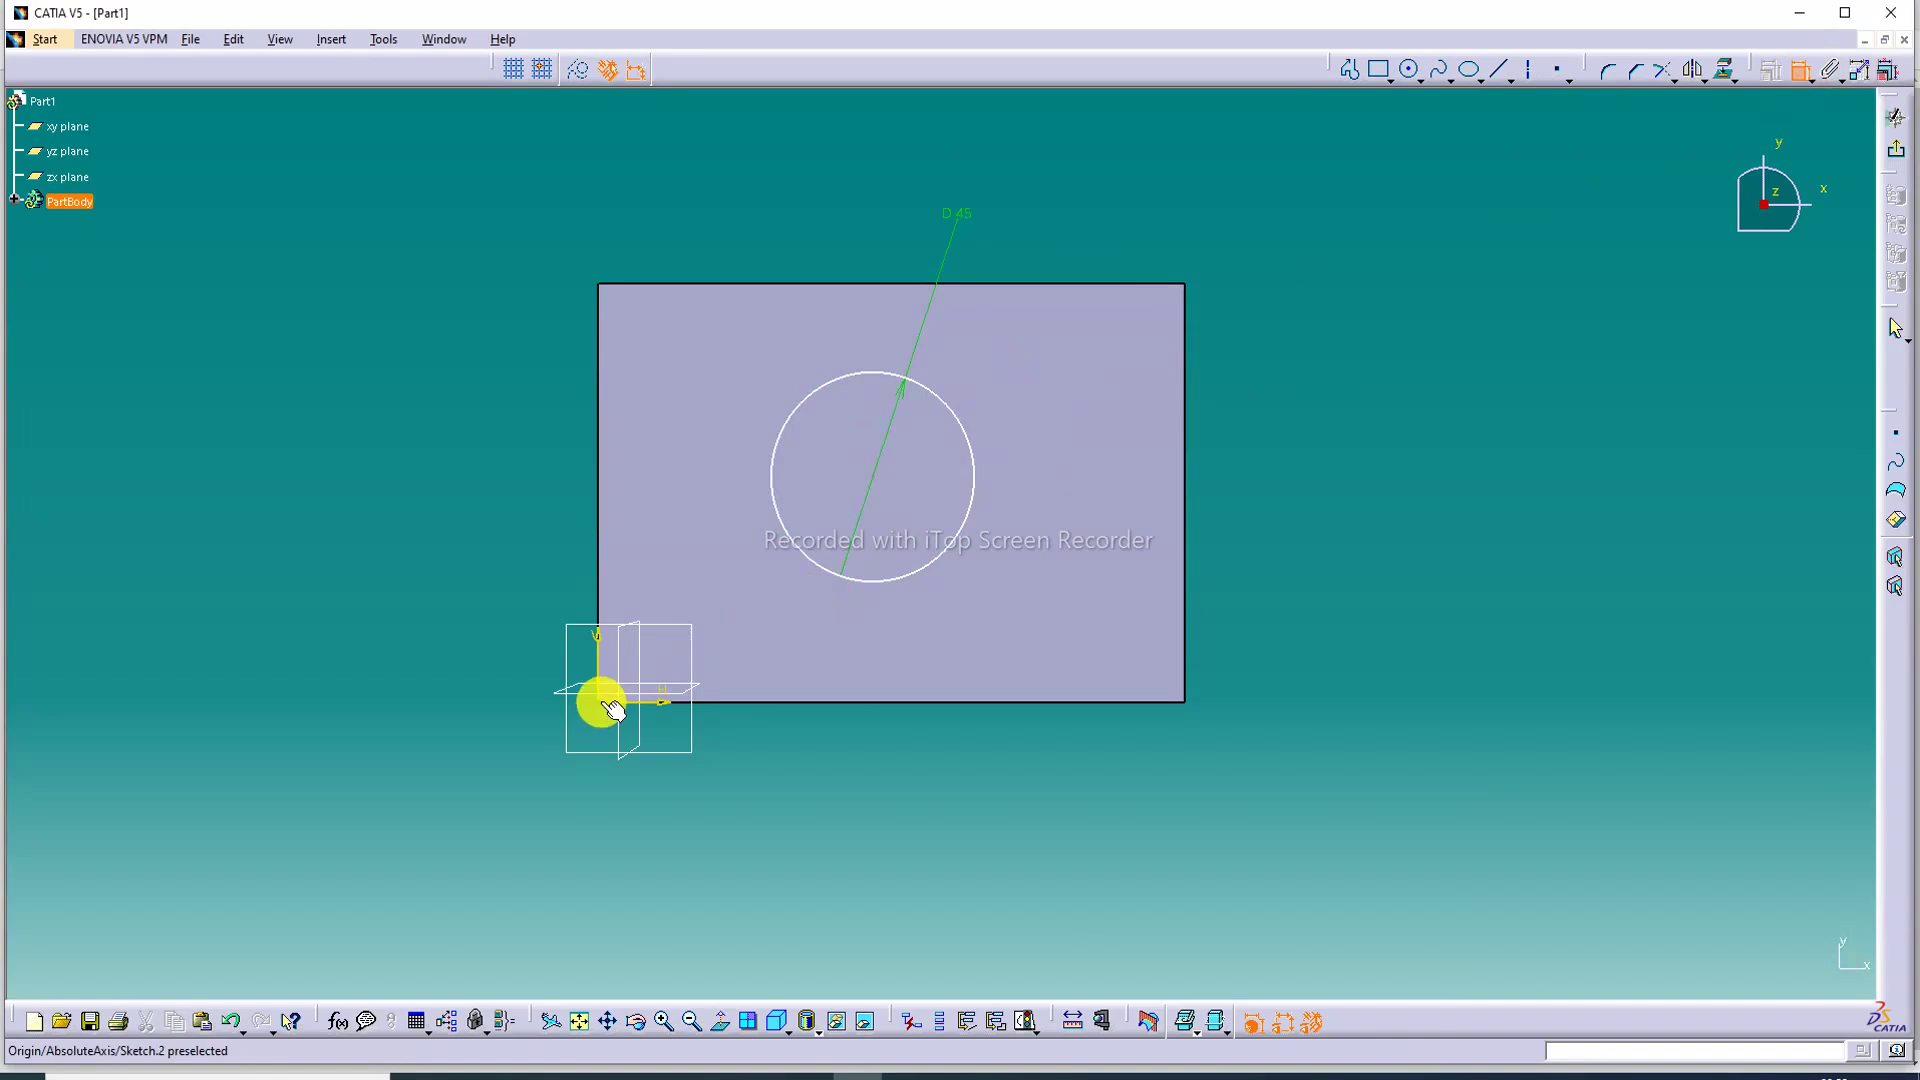
pyautogui.click(608, 668)
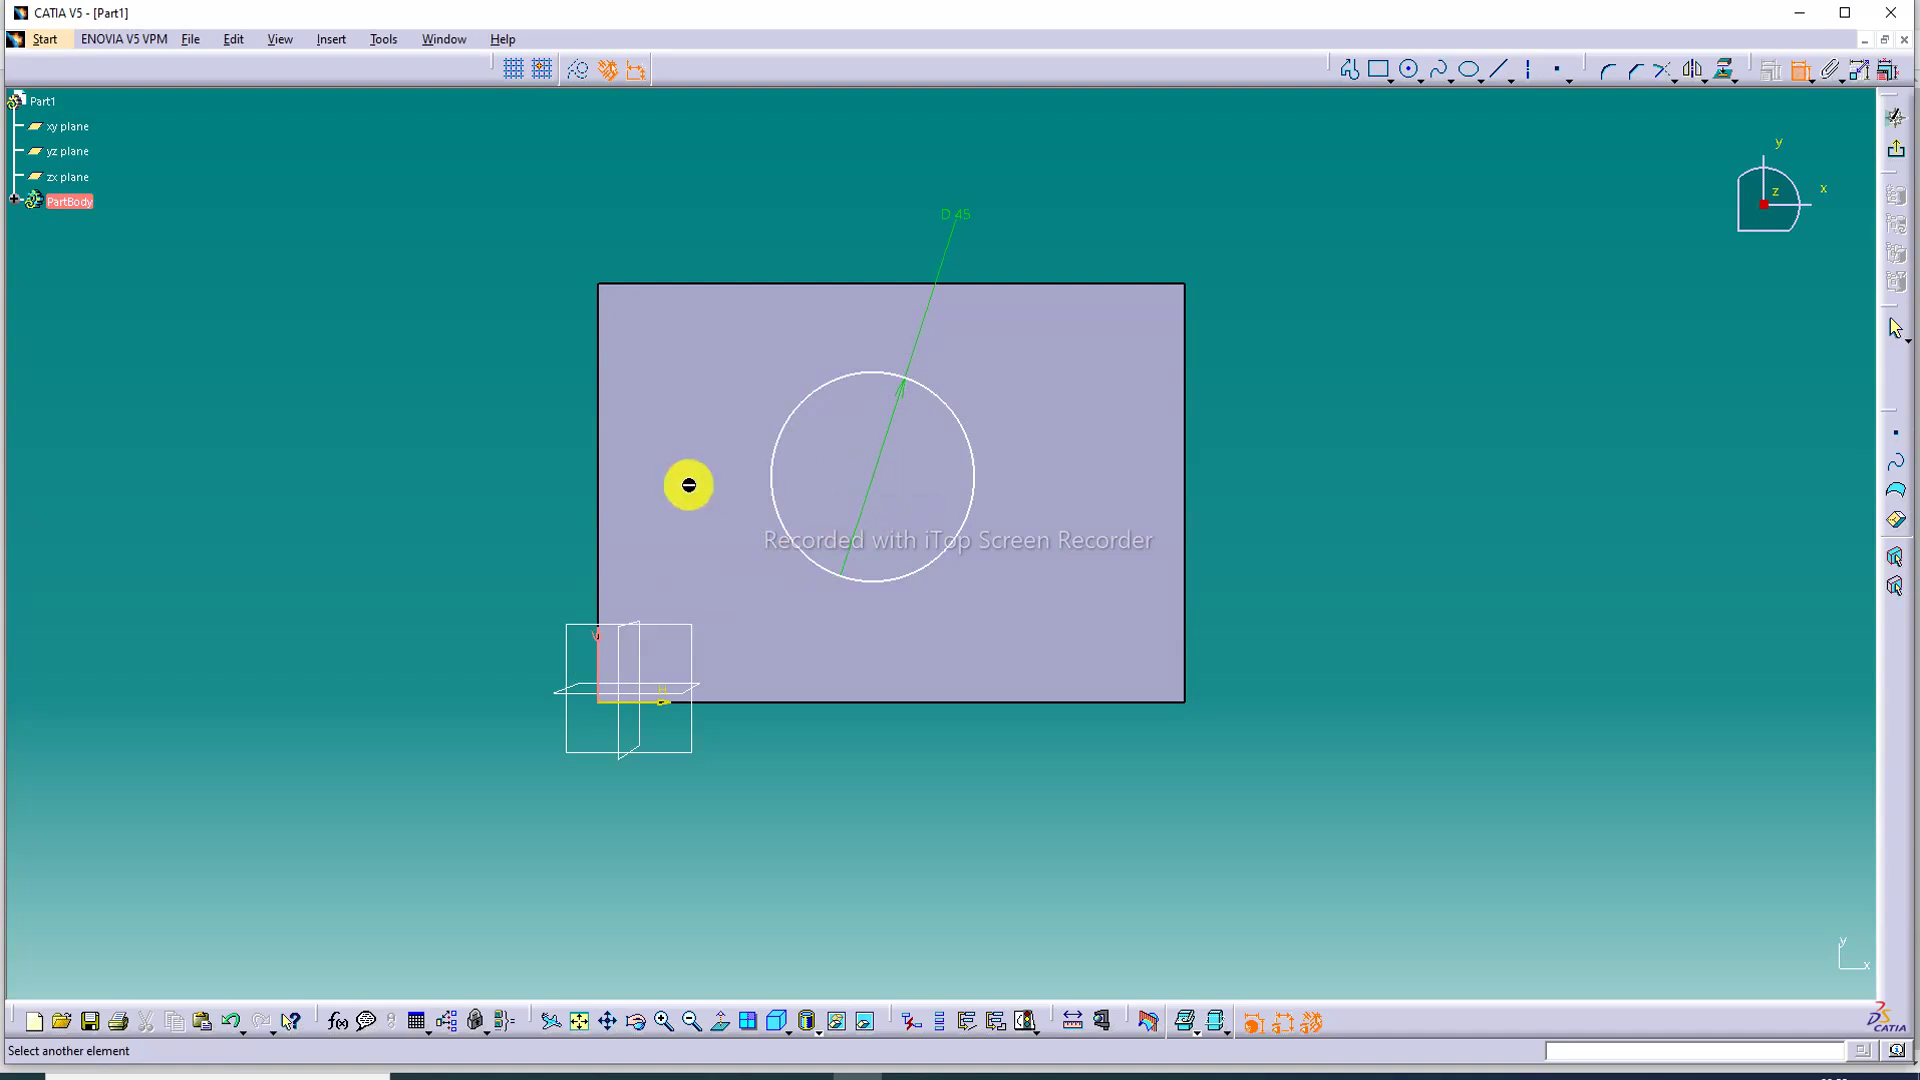
pyautogui.click(876, 478)
pyautogui.click(686, 411)
pyautogui.click(1788, 72)
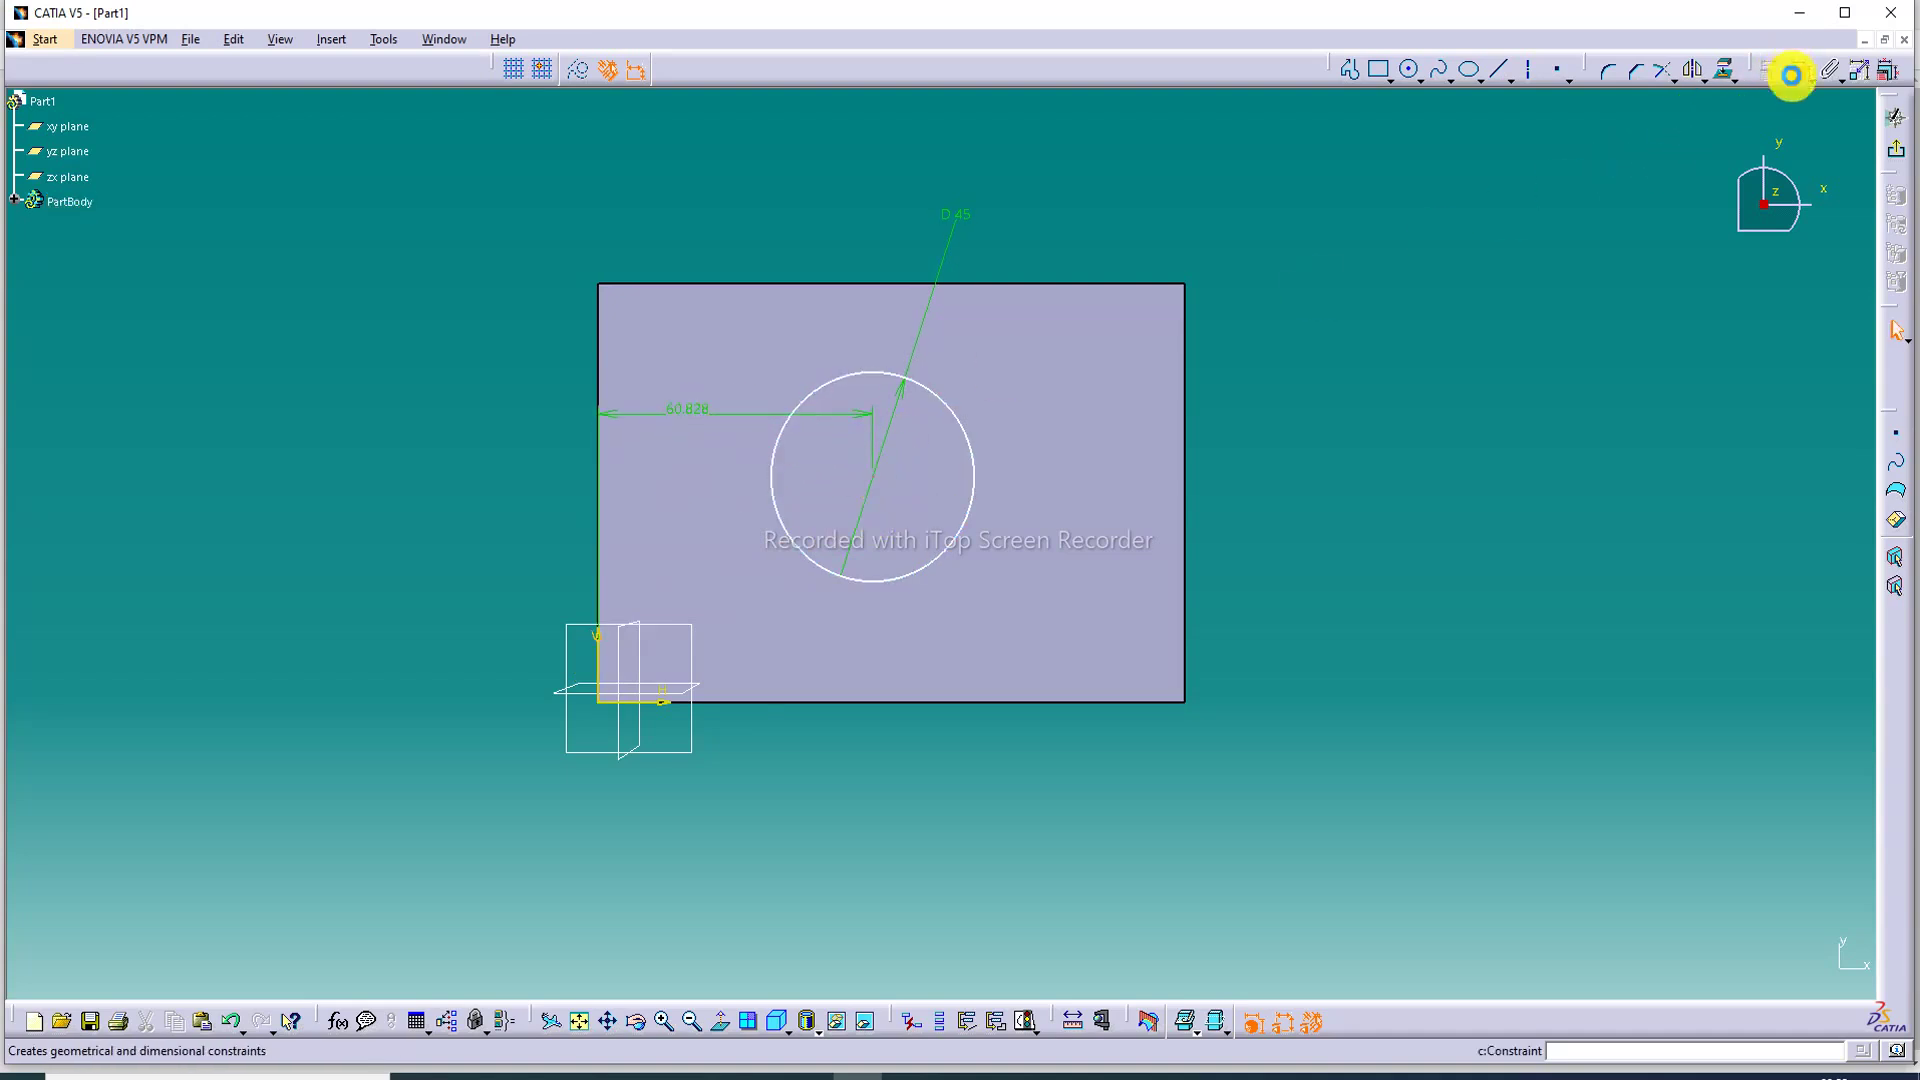
pyautogui.click(634, 703)
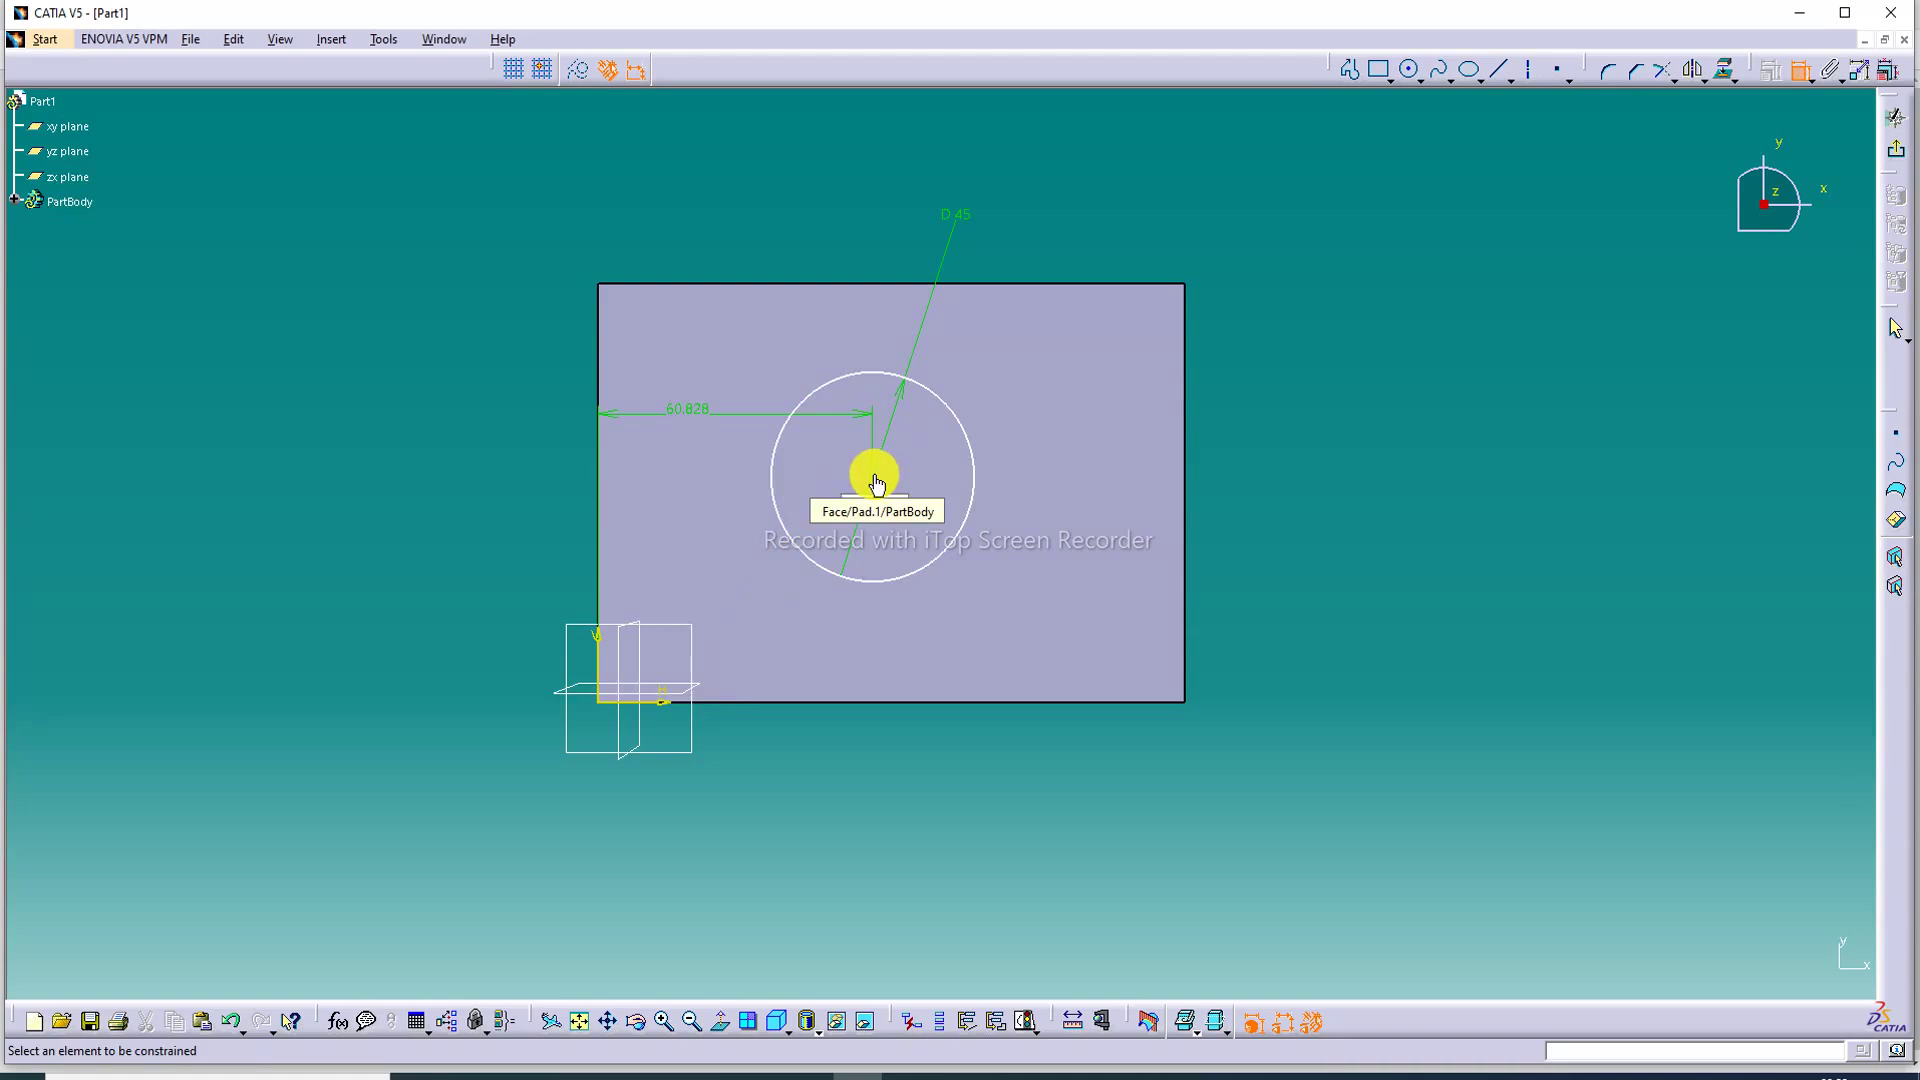
pyautogui.click(875, 476)
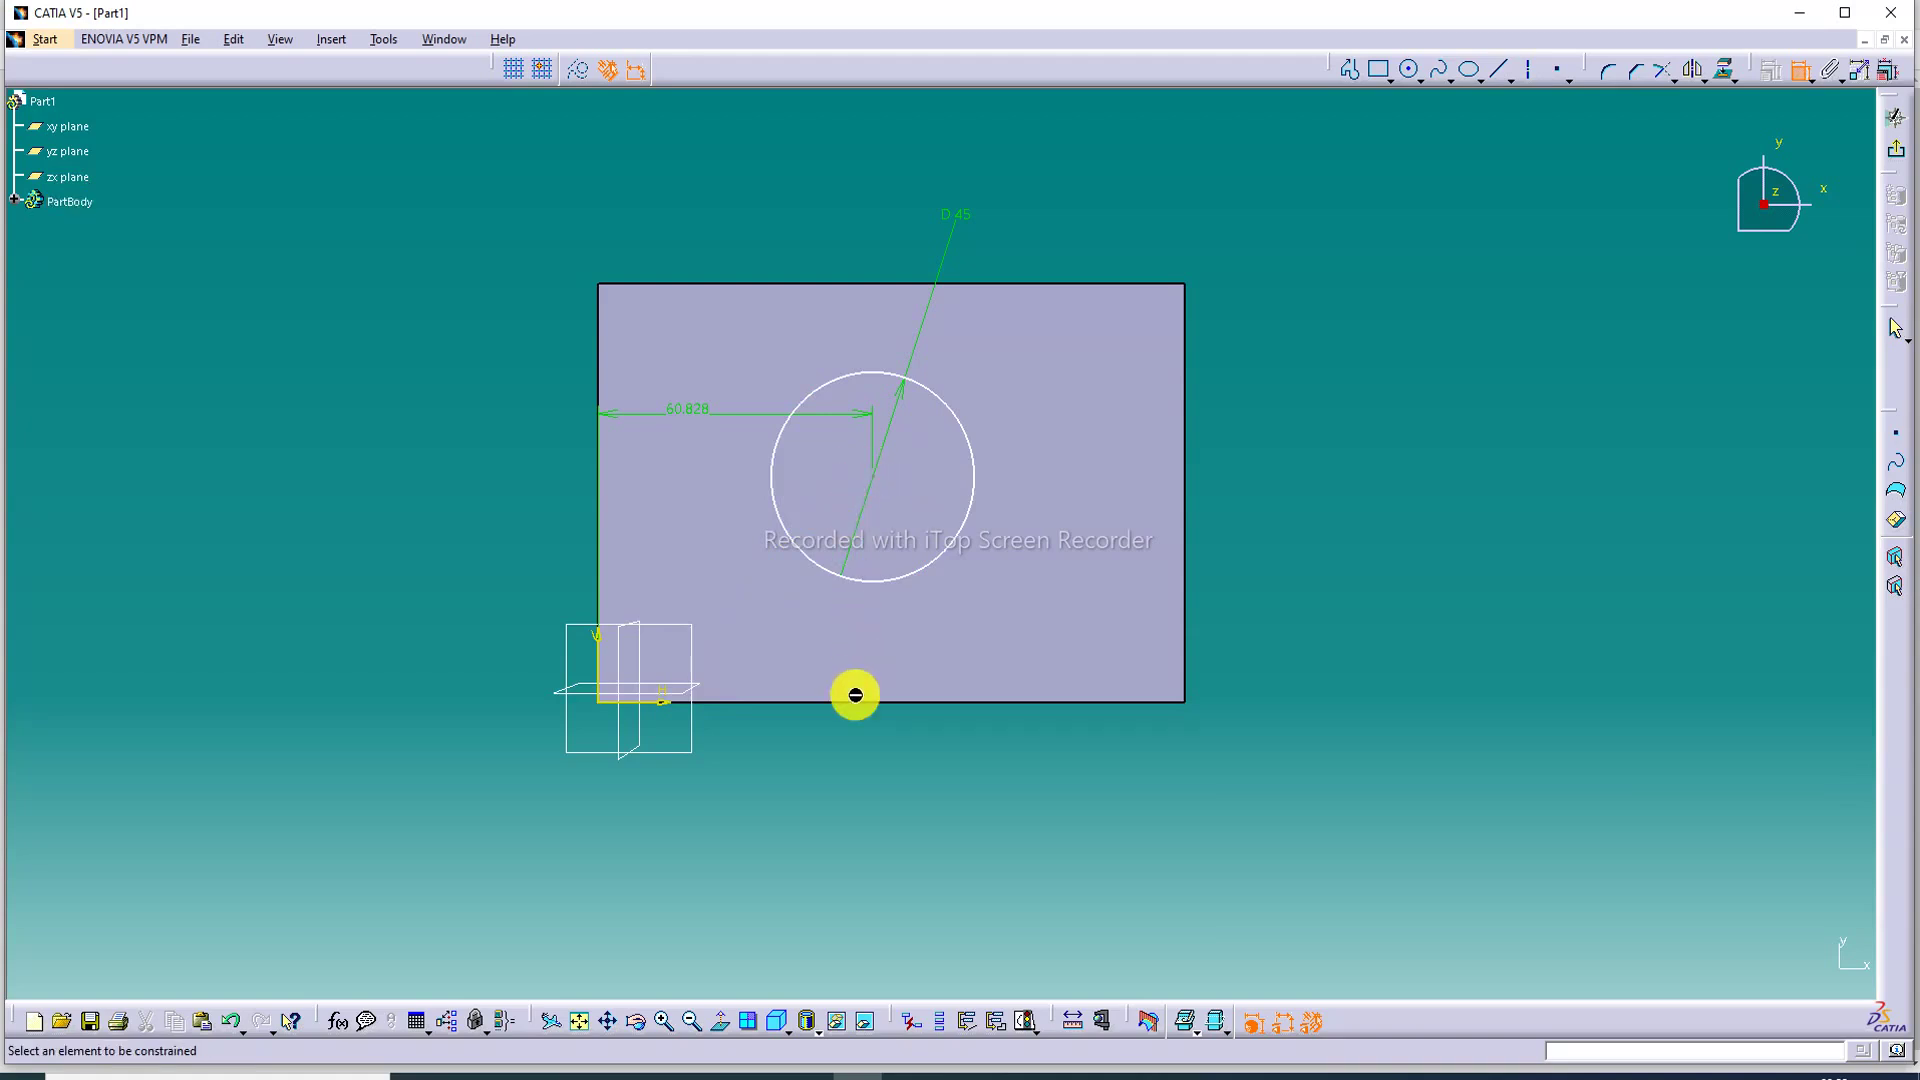
pyautogui.click(813, 704)
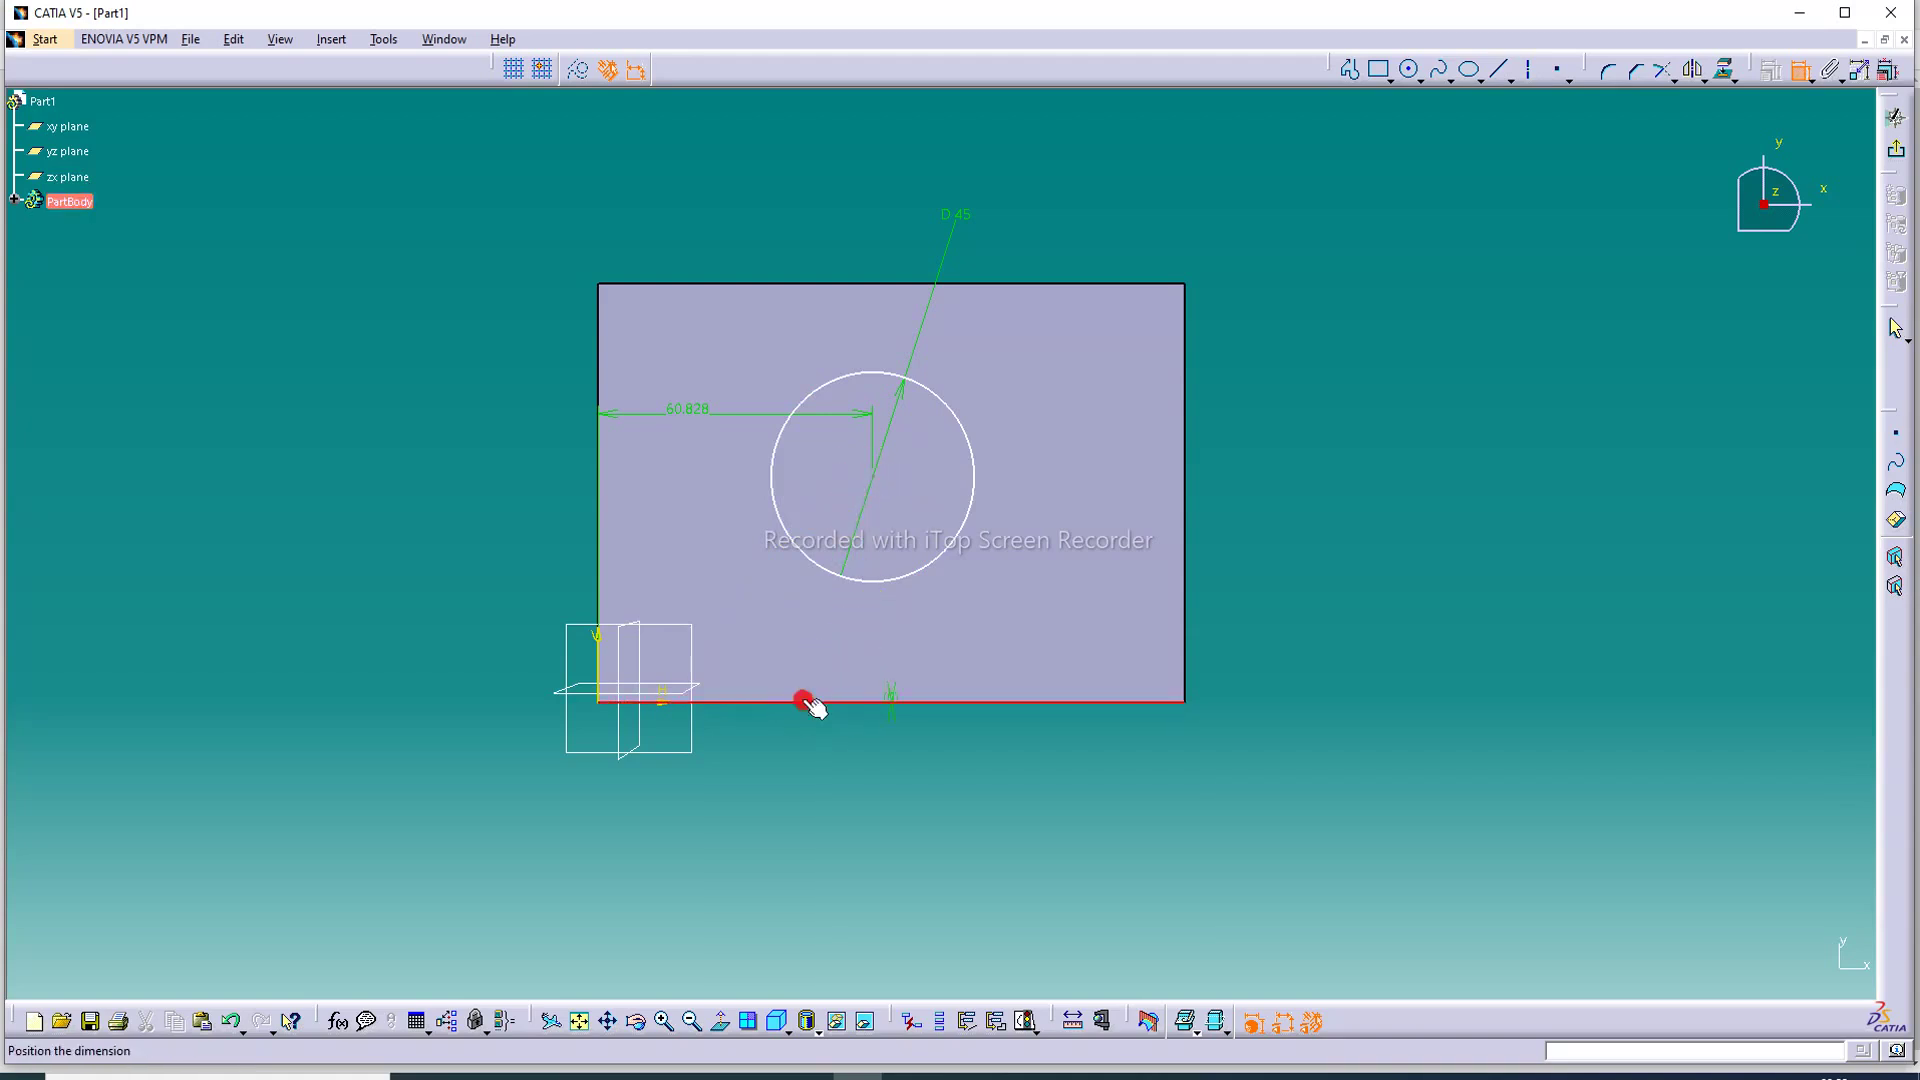
pyautogui.click(886, 484)
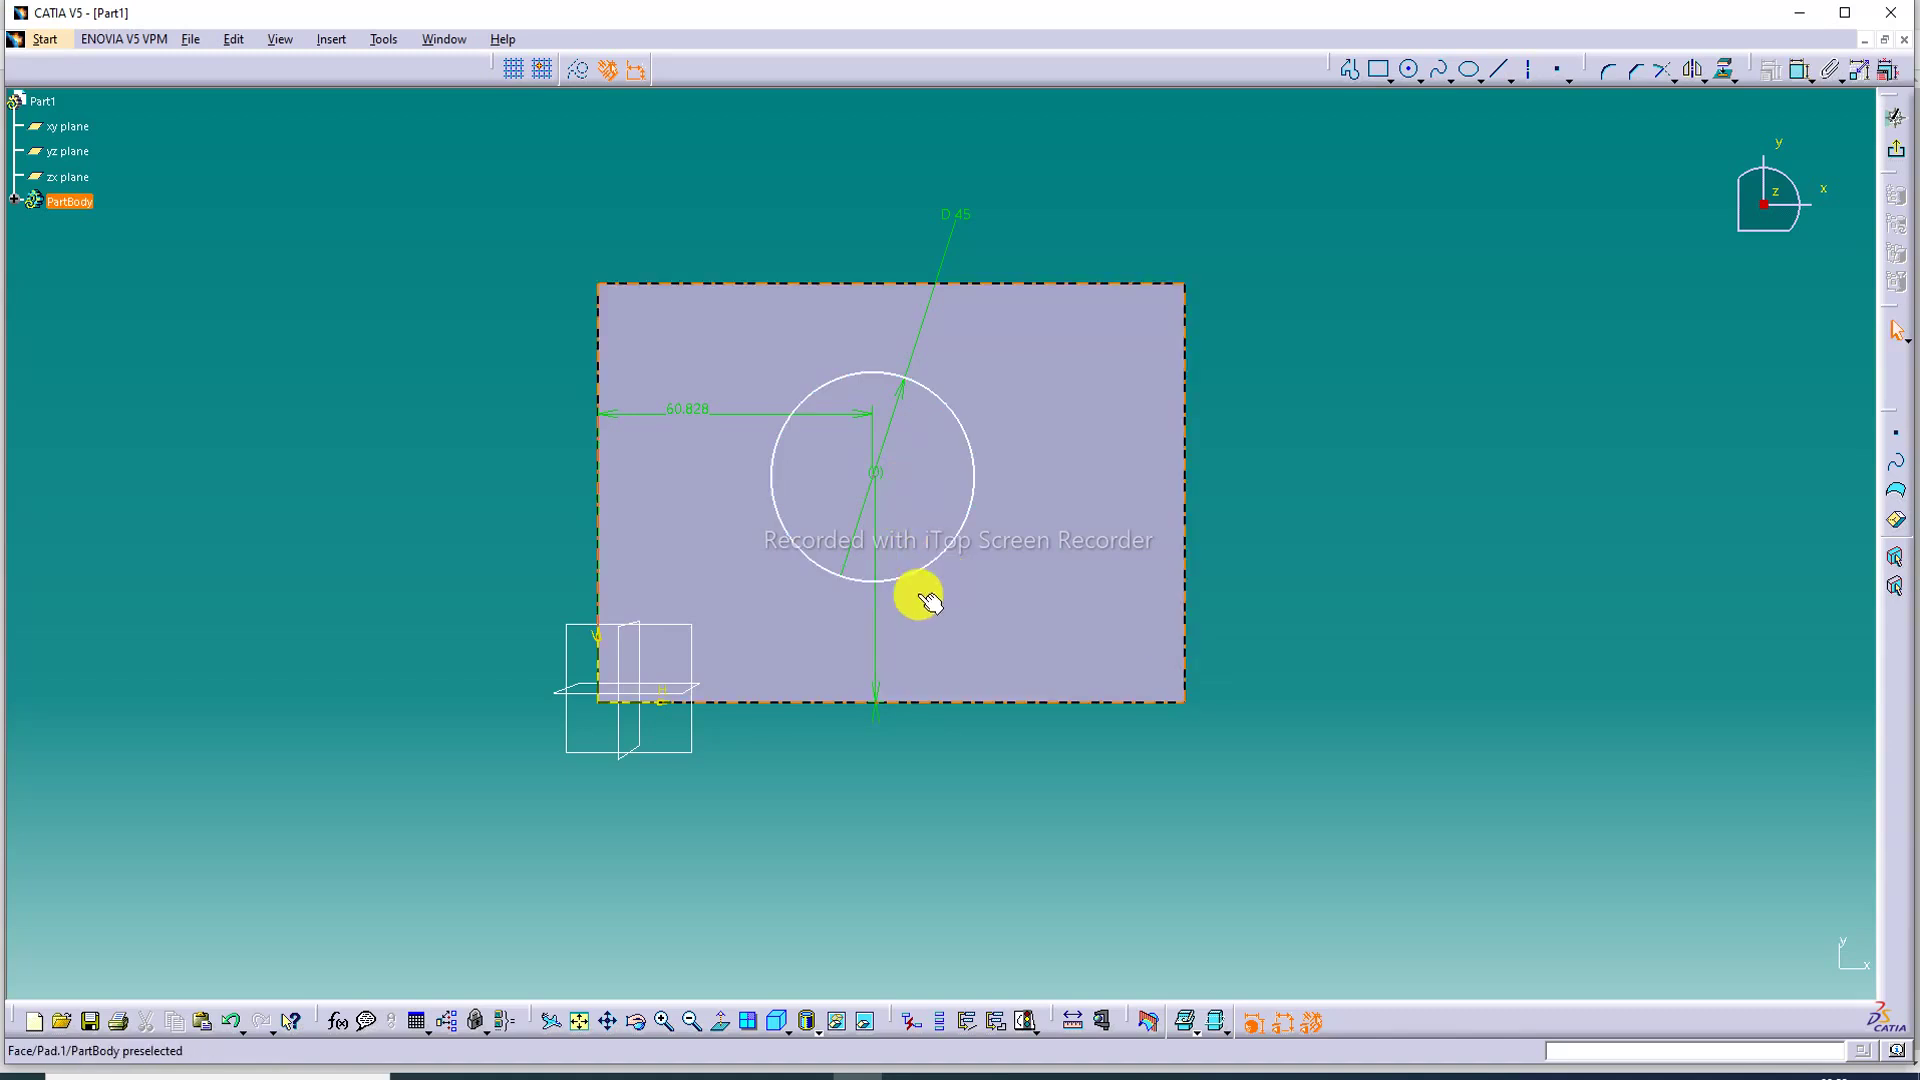
pyautogui.click(875, 638)
pyautogui.press('Escape')
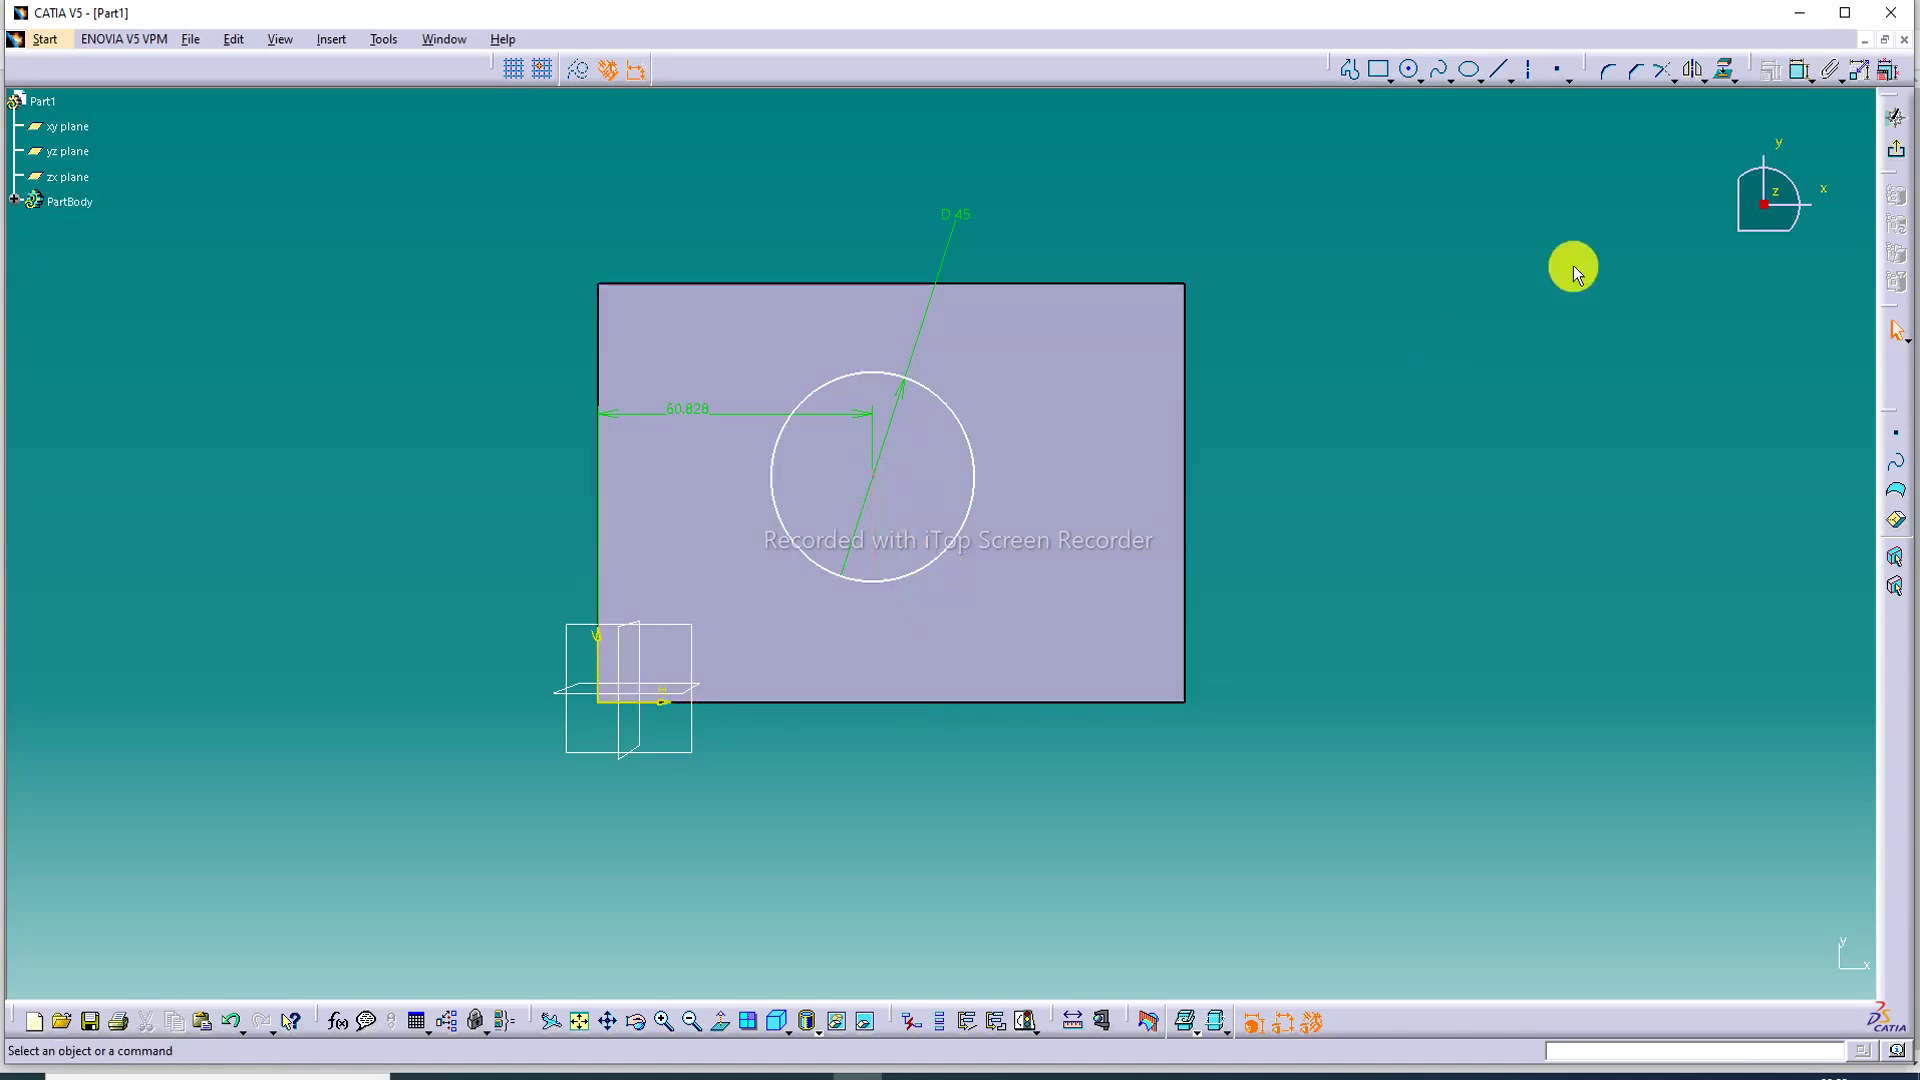
# Dimension the circle's vertical distance from the face's lower edge and set it to 40 mm.
pyautogui.click(1797, 70)
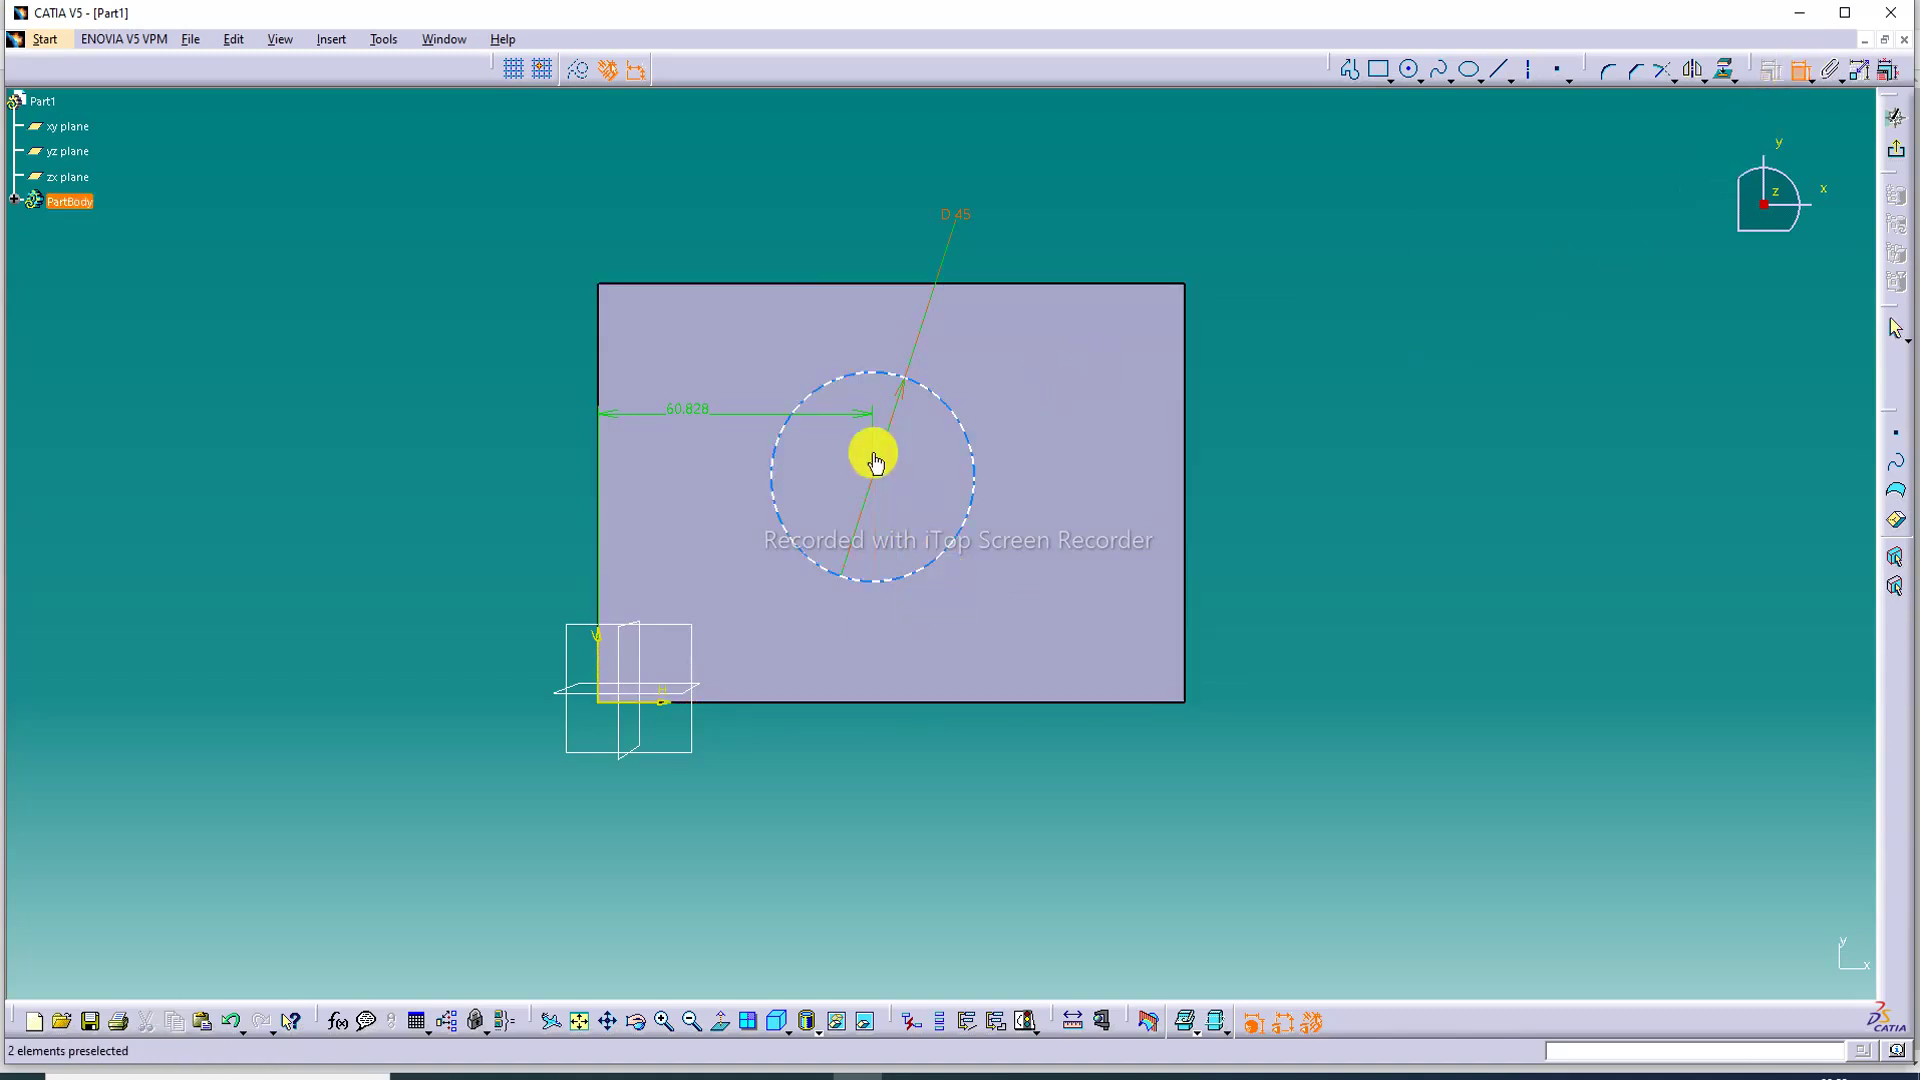
pyautogui.click(875, 495)
pyautogui.click(875, 704)
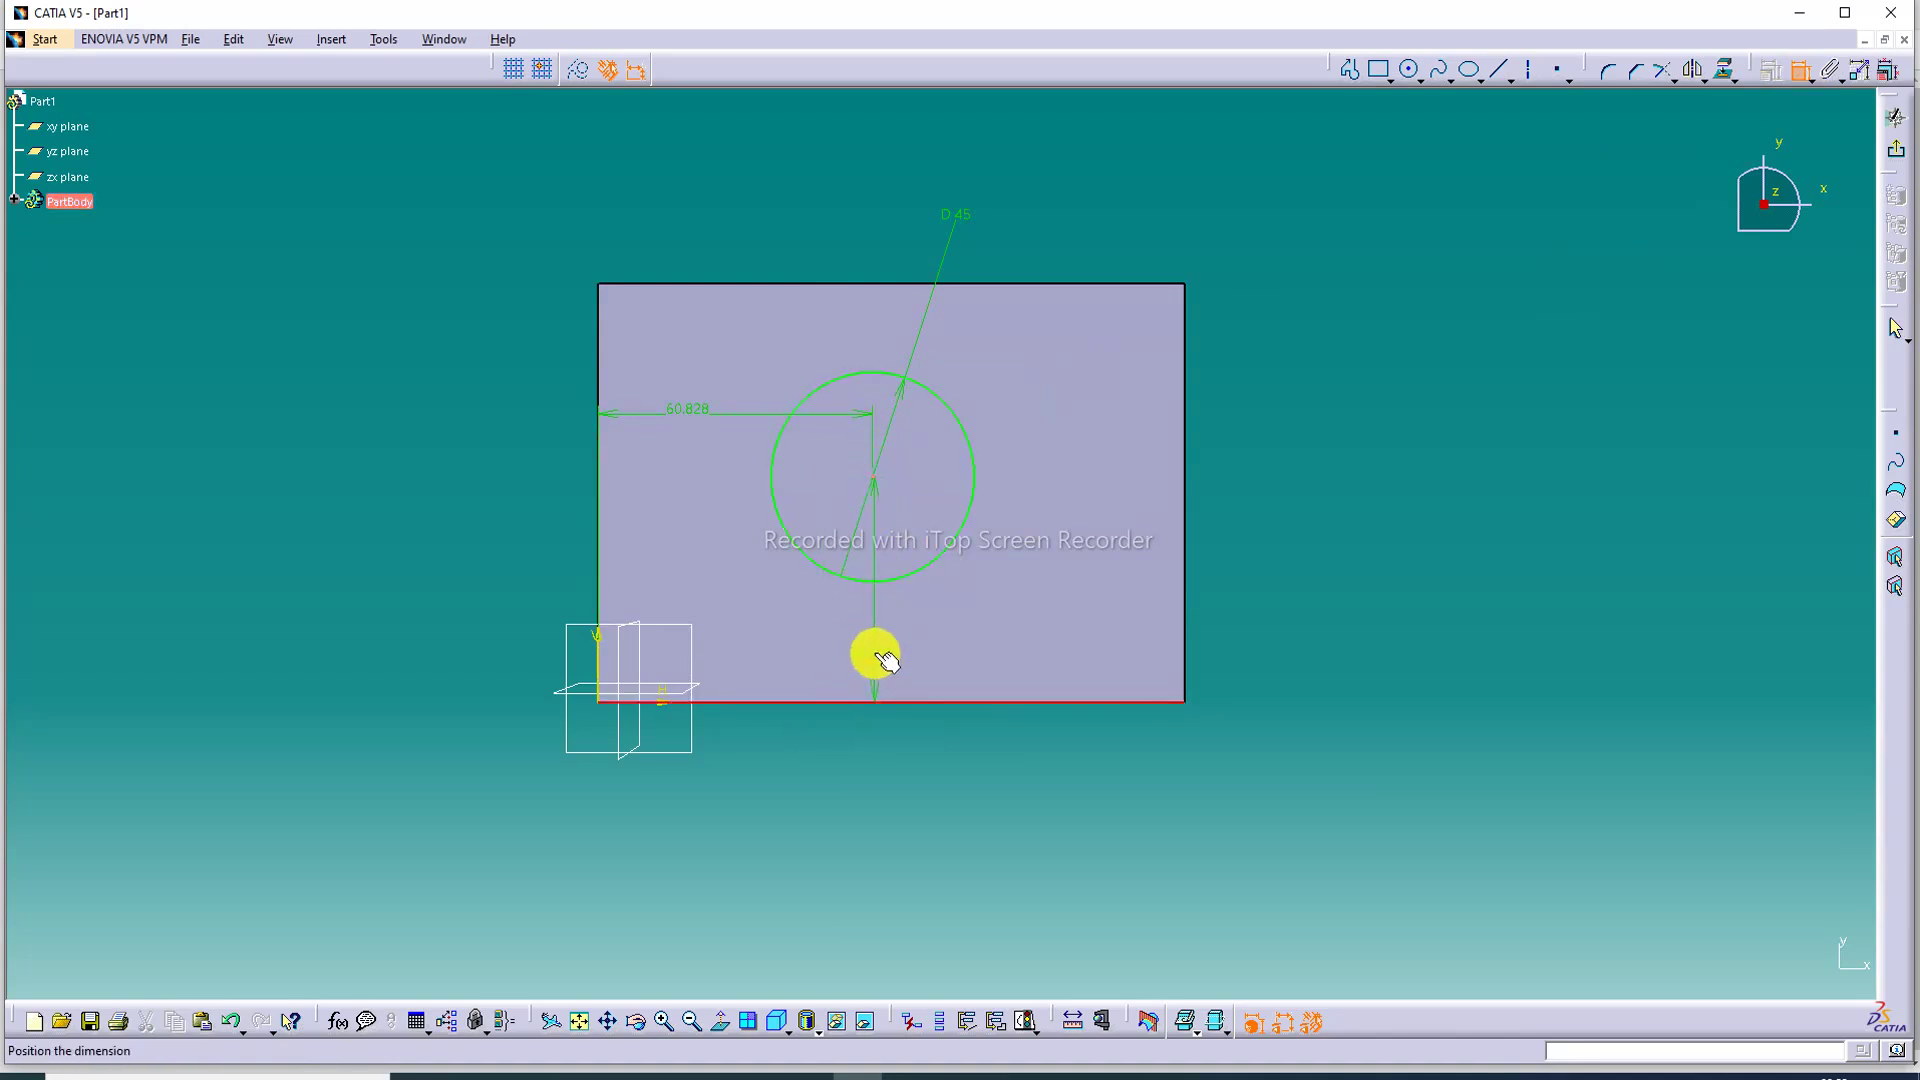
pyautogui.click(1018, 570)
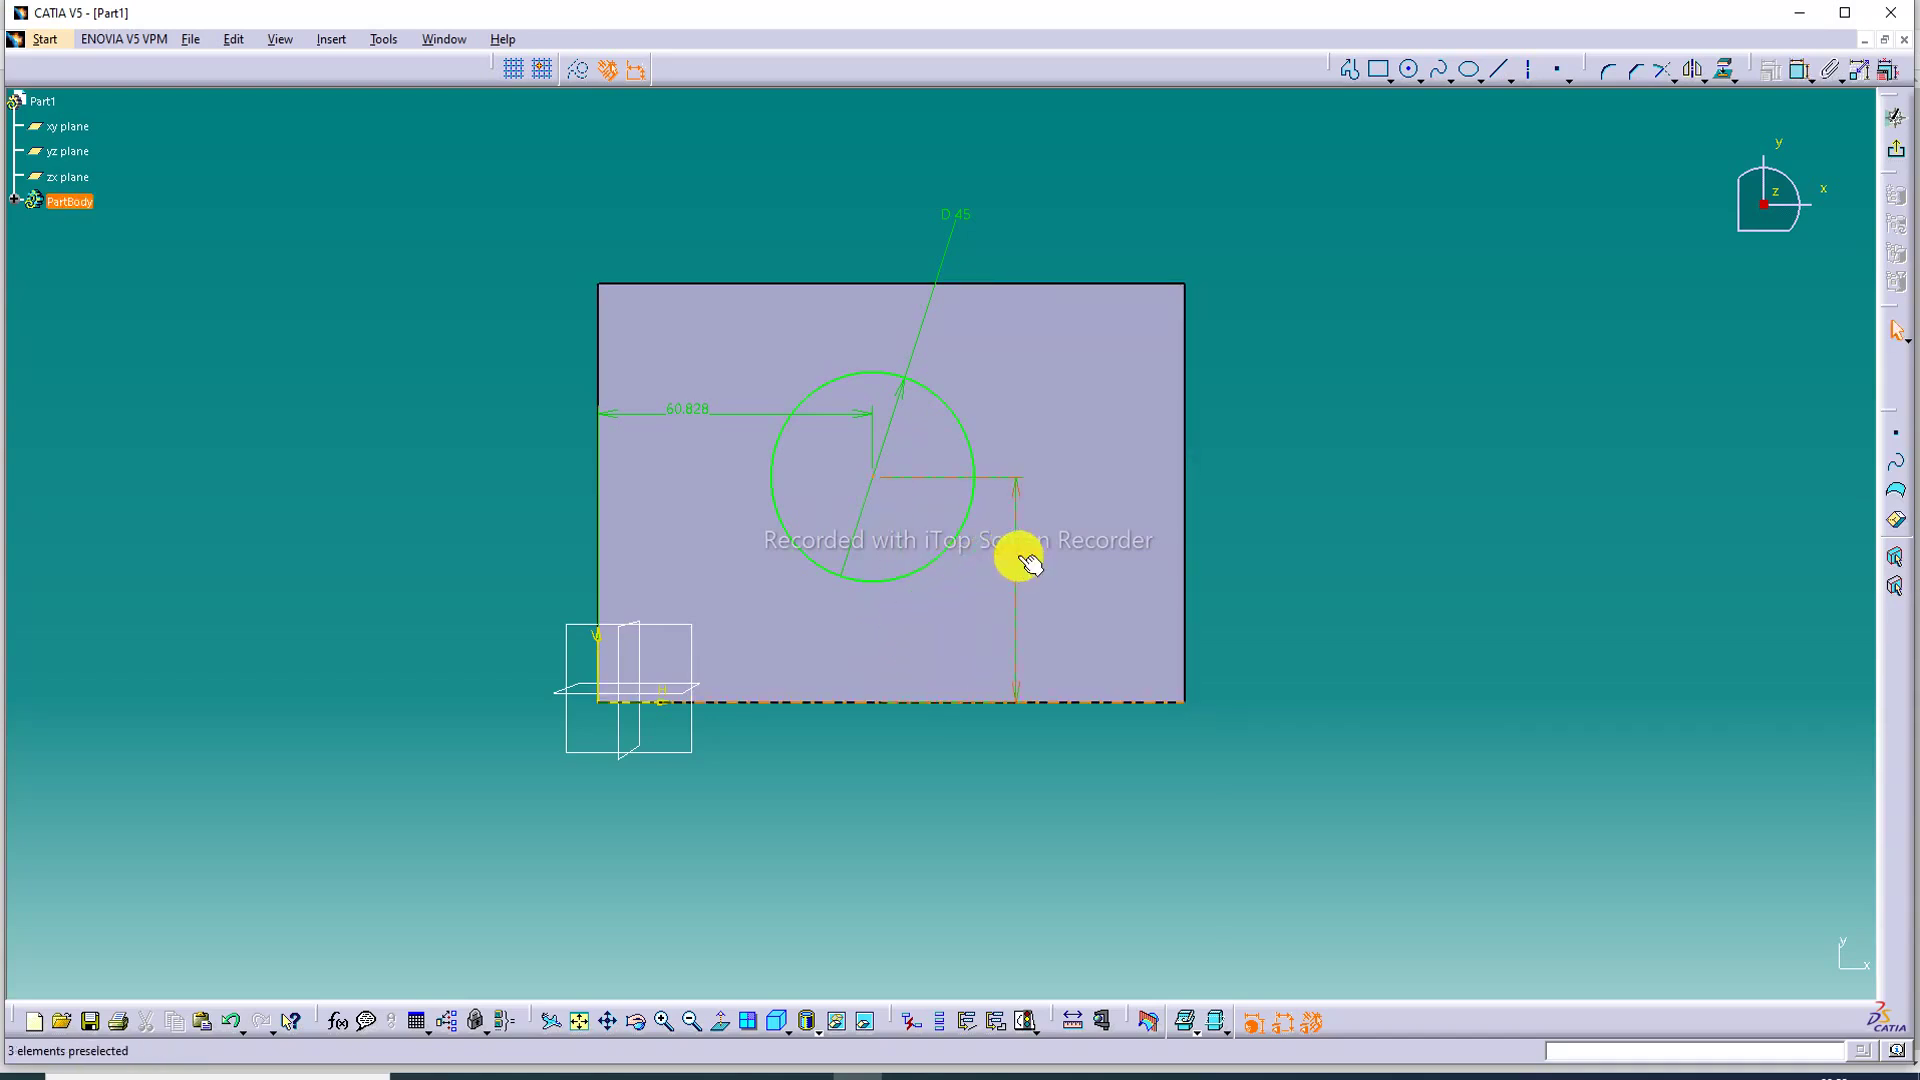
pyautogui.doubleClick(1020, 566)
pyautogui.write('40')
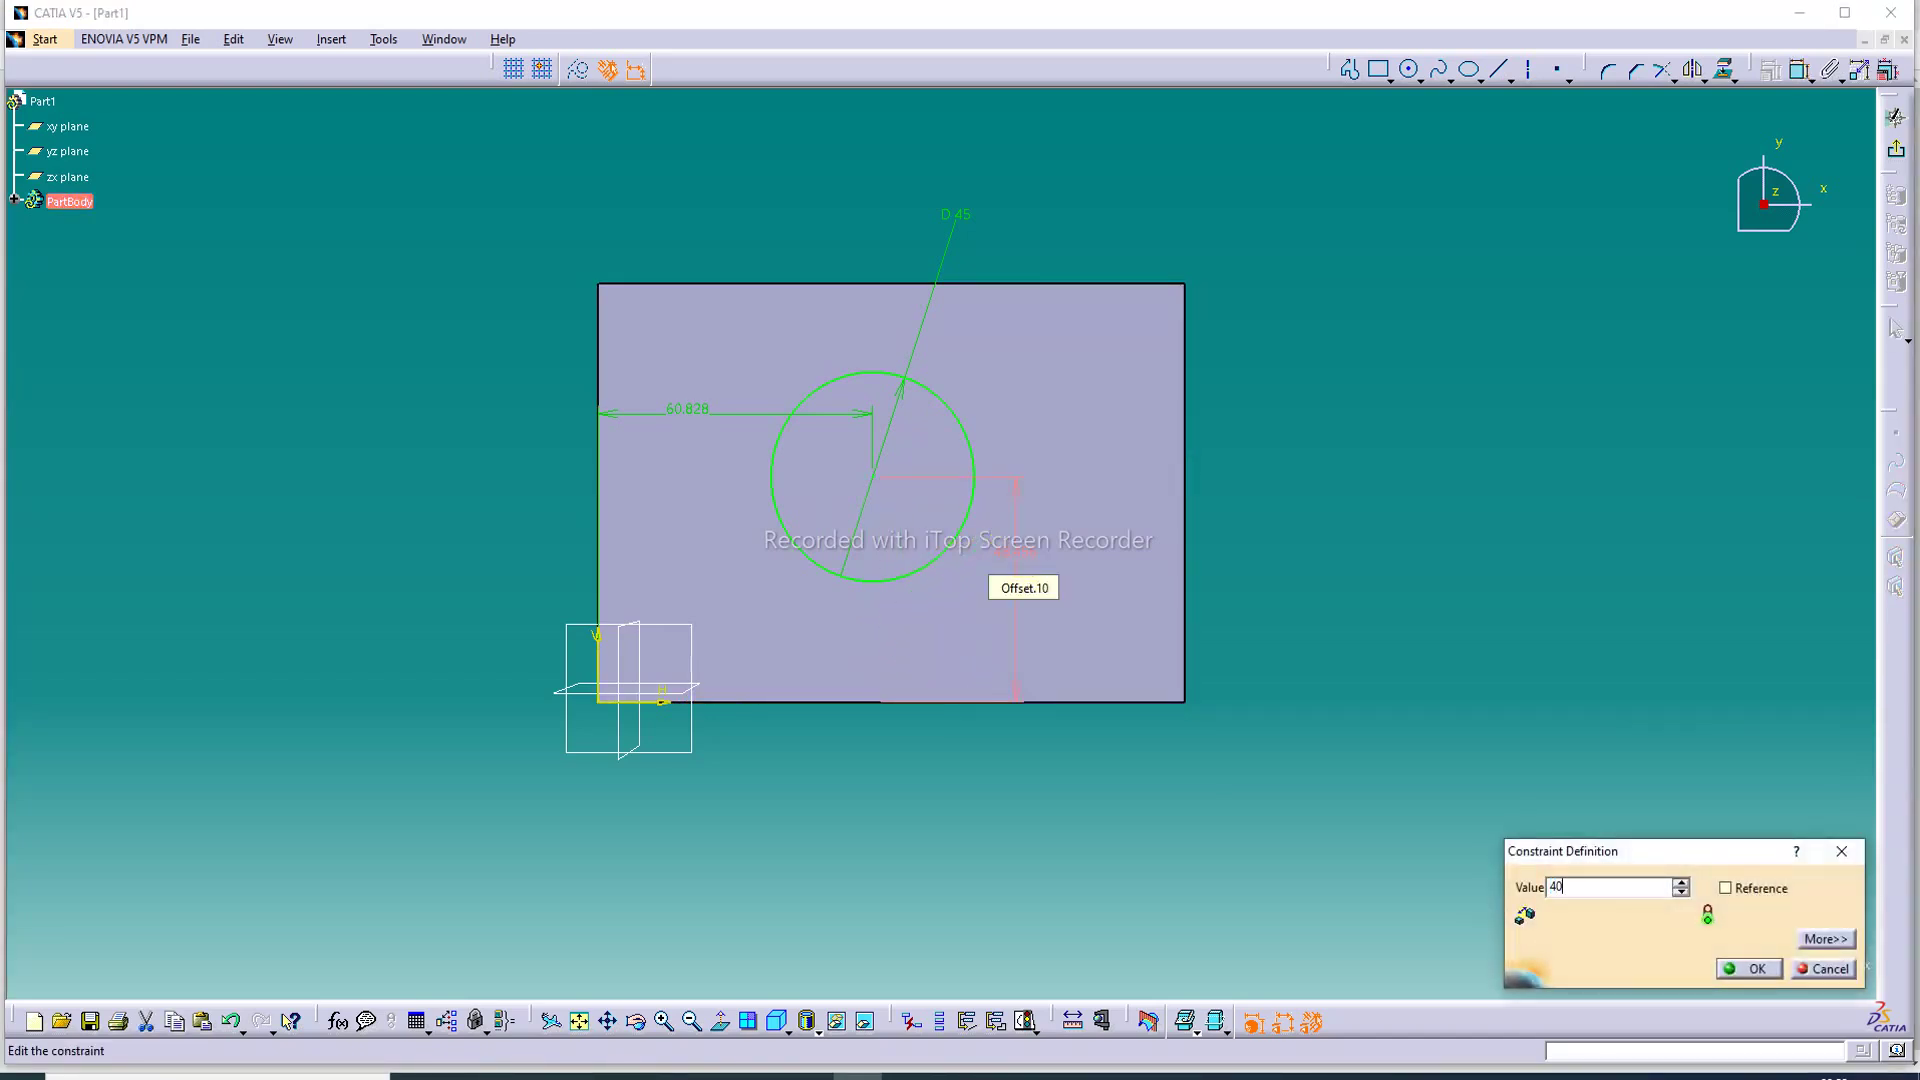
pyautogui.press('Return')
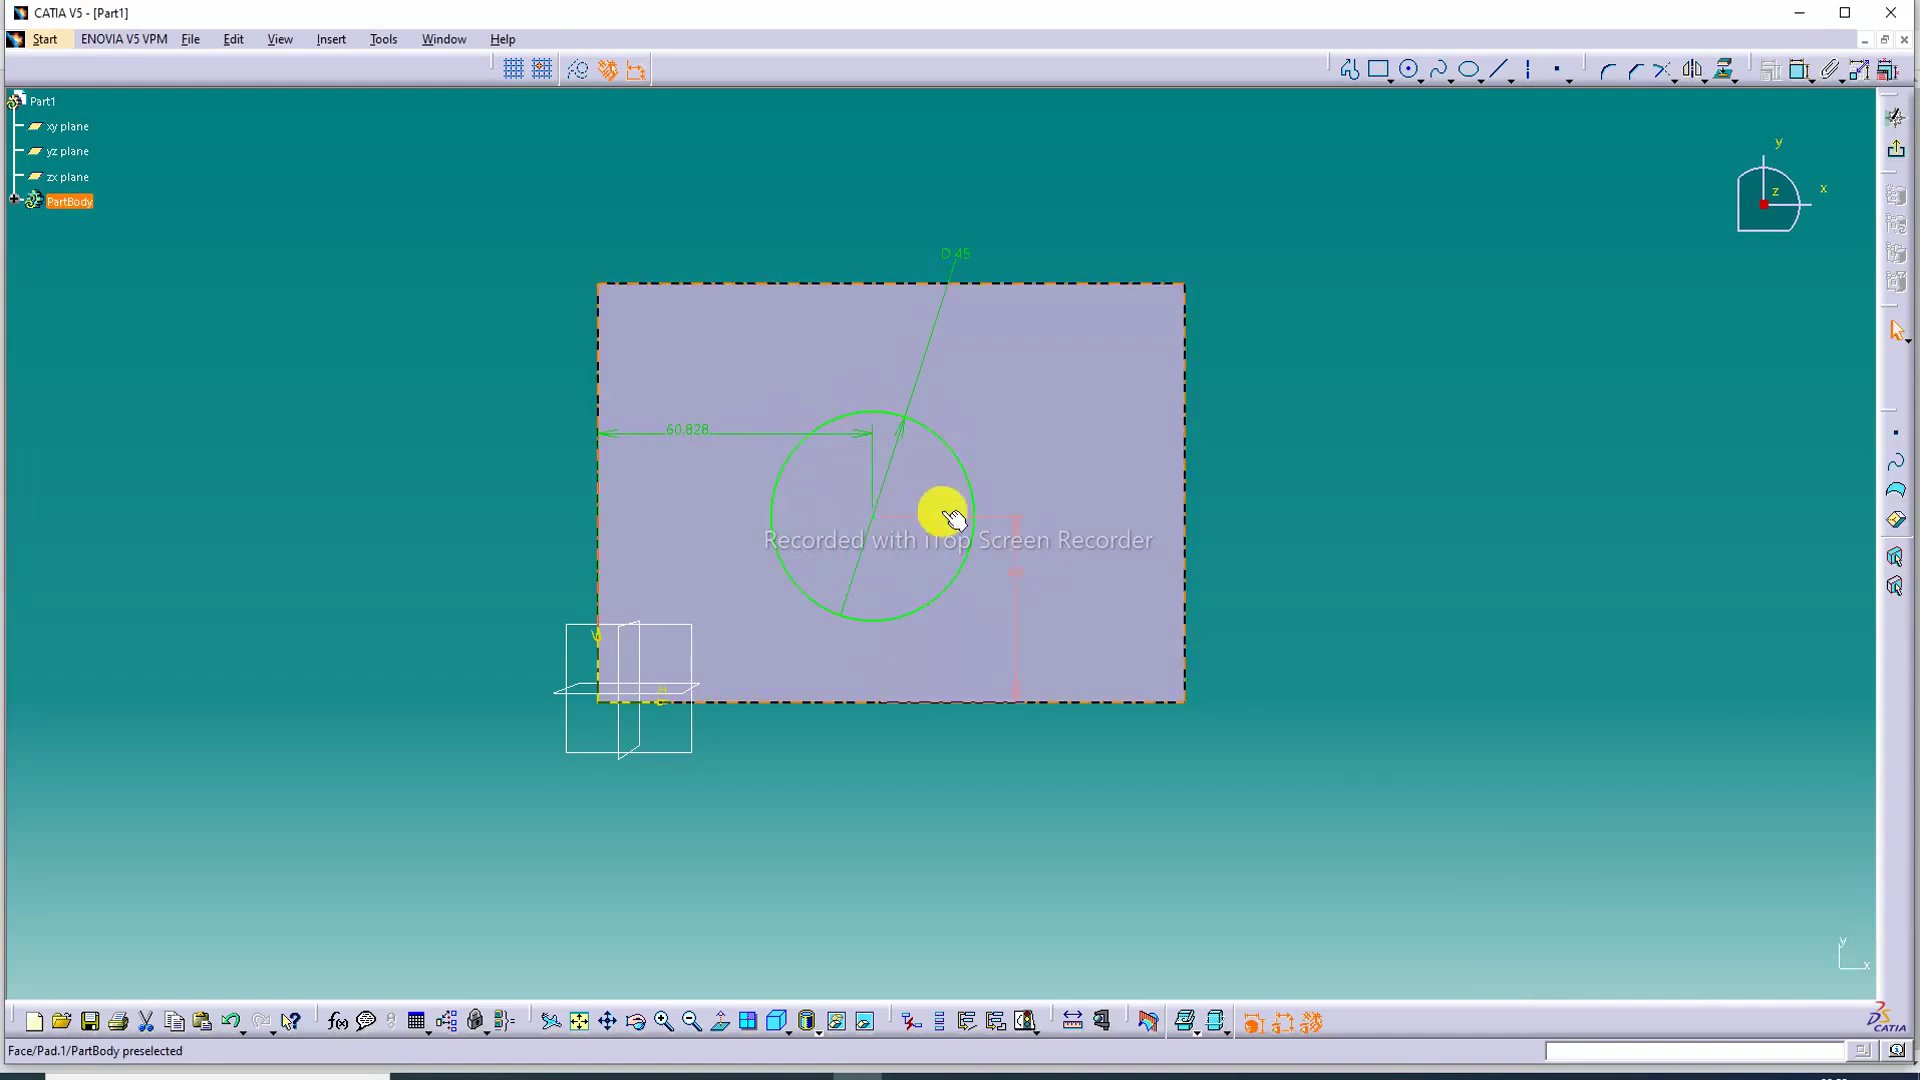
# Set the circle centre's vertical distance from the face's lower edge to 42 mm.
pyautogui.doubleClick(1015, 584)
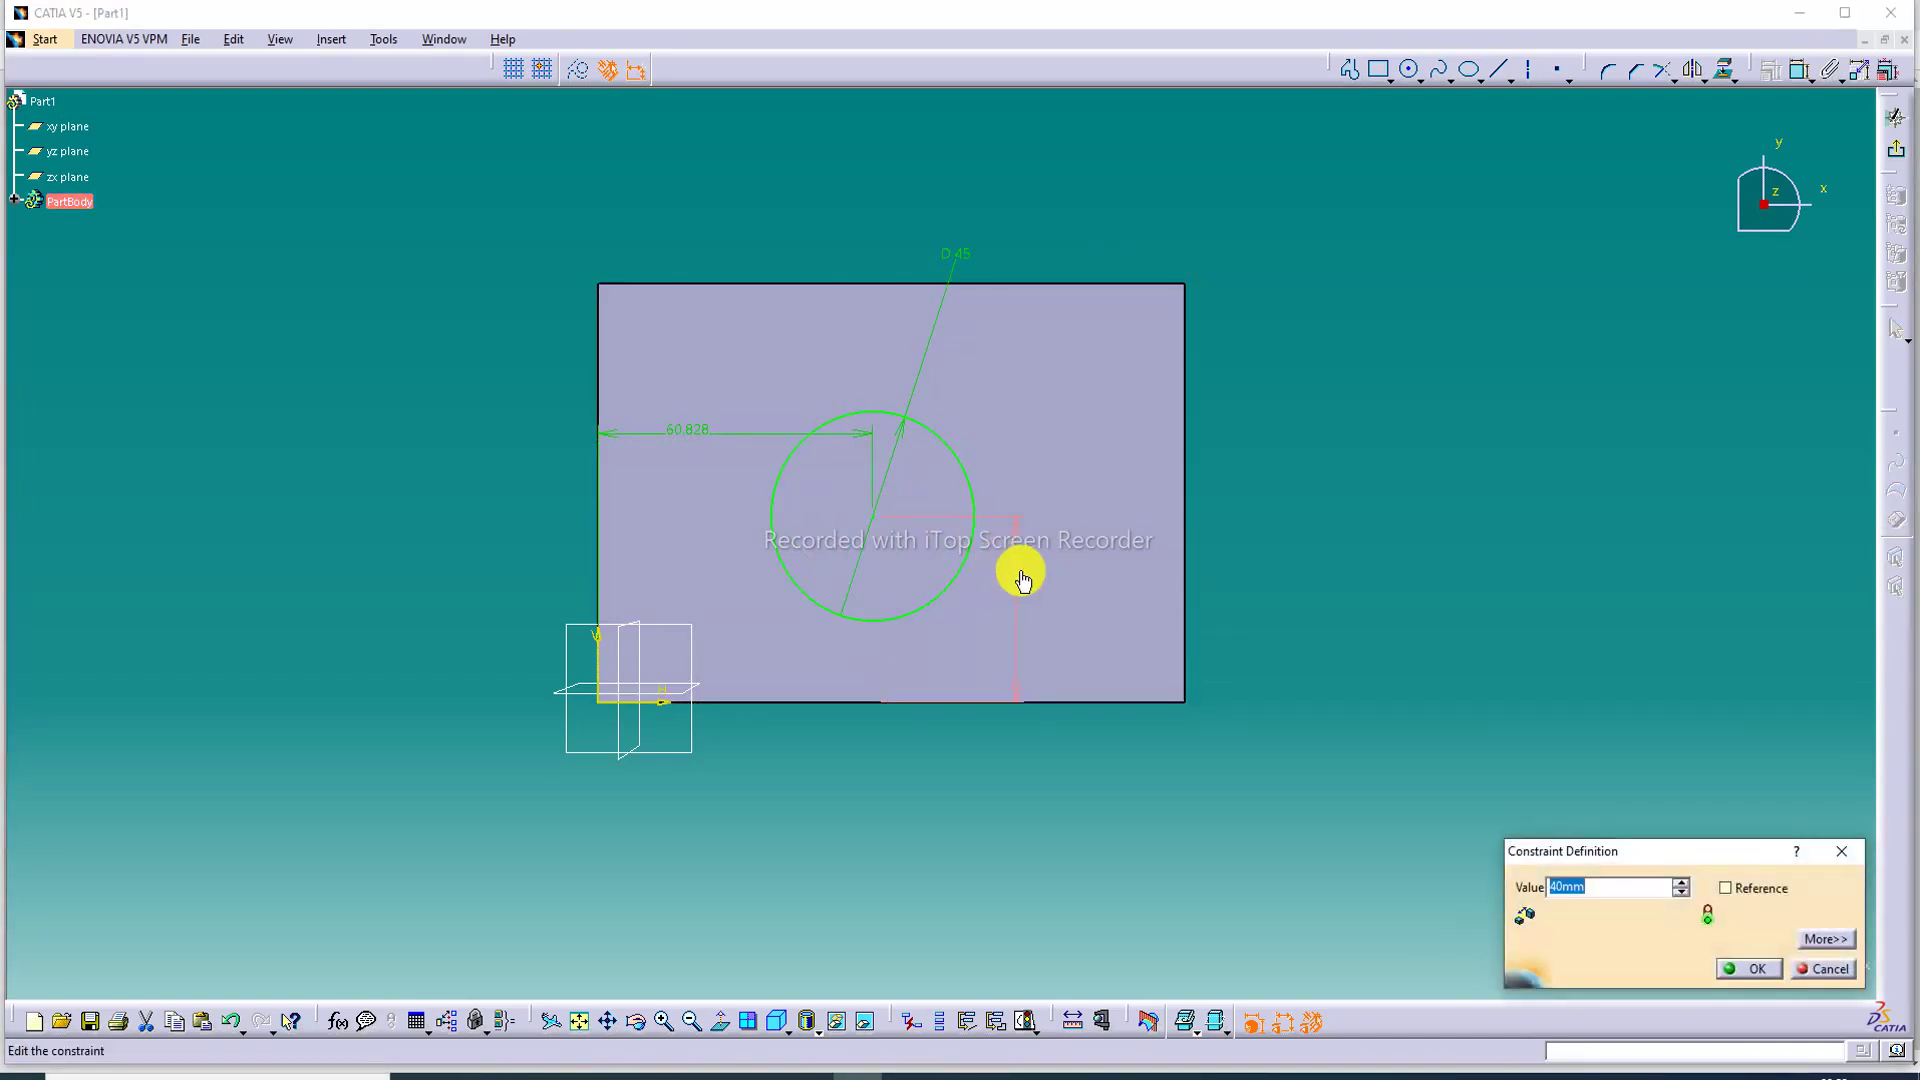
pyautogui.write('42')
pyautogui.press('Return')
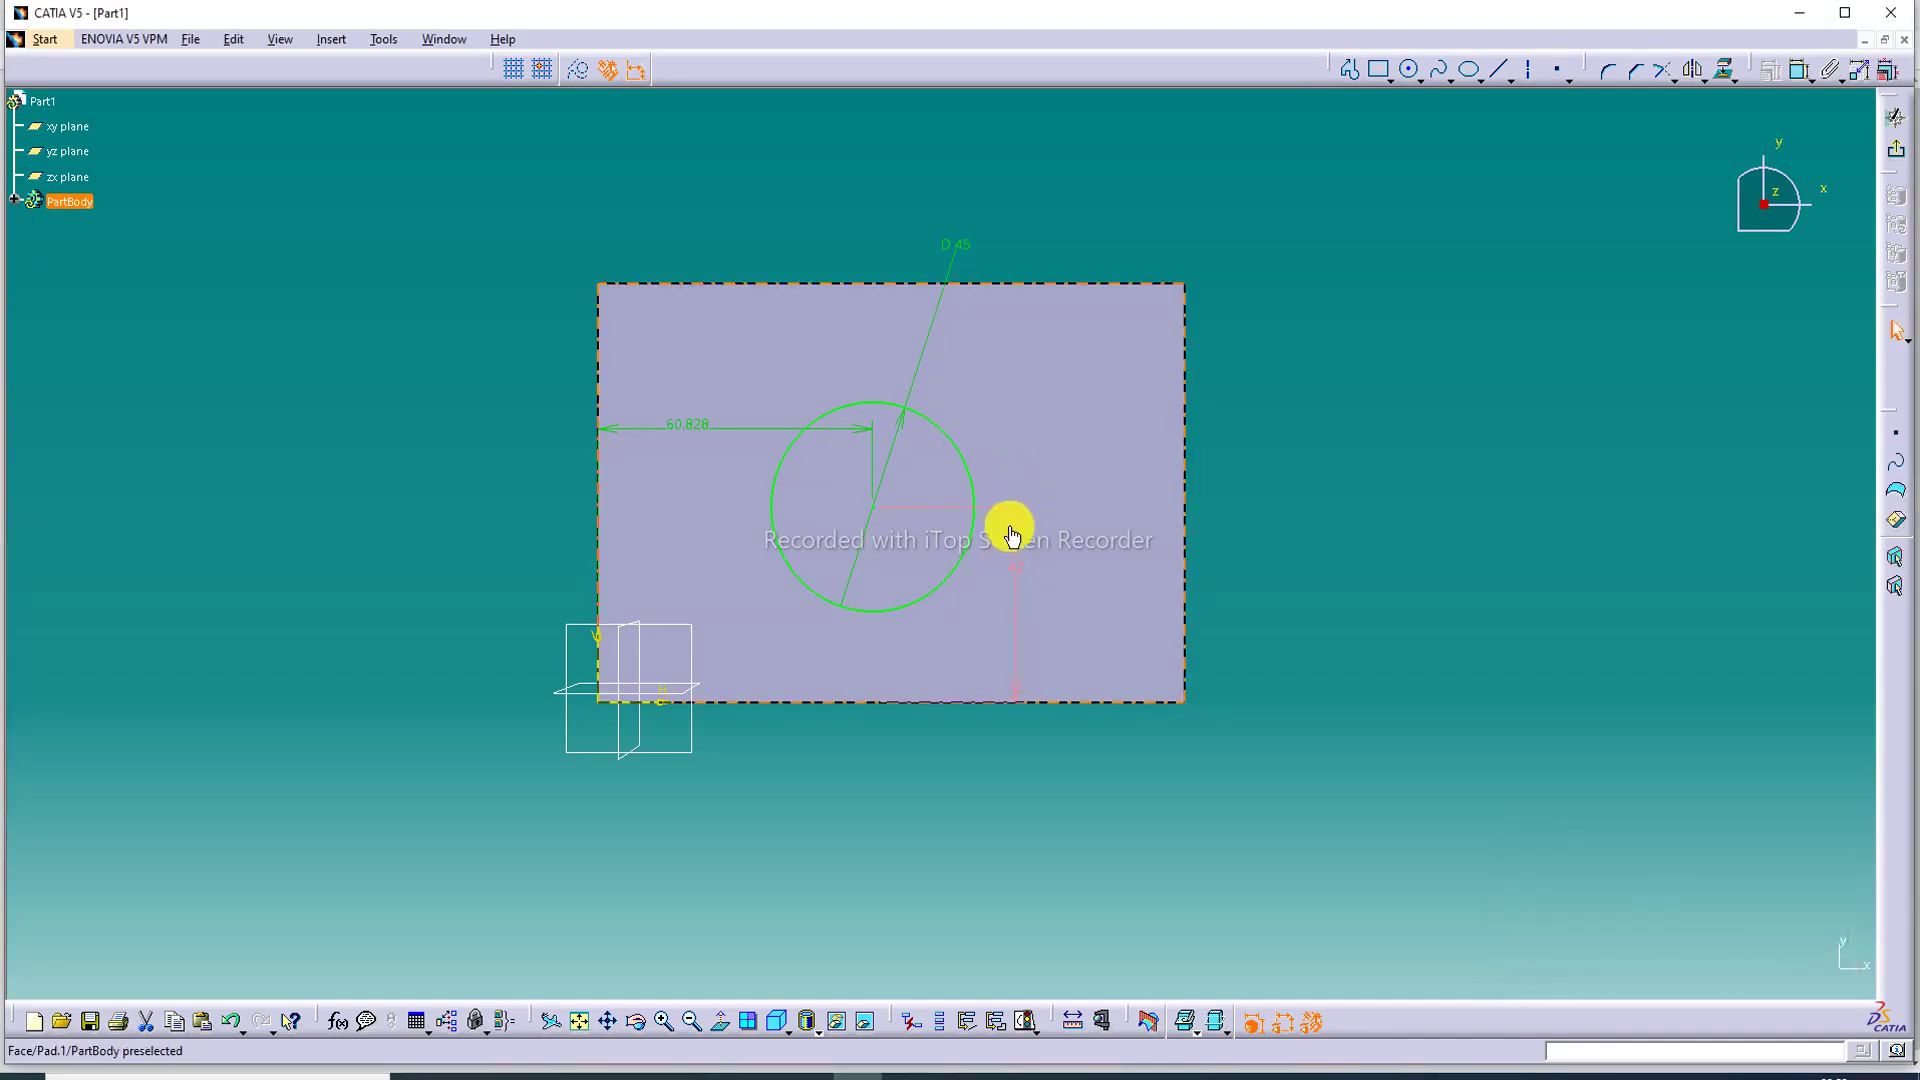
# Set the circle centre's vertical distance from the face's lower edge to 44 mm.
pyautogui.doubleClick(1018, 570)
pyautogui.write('4')
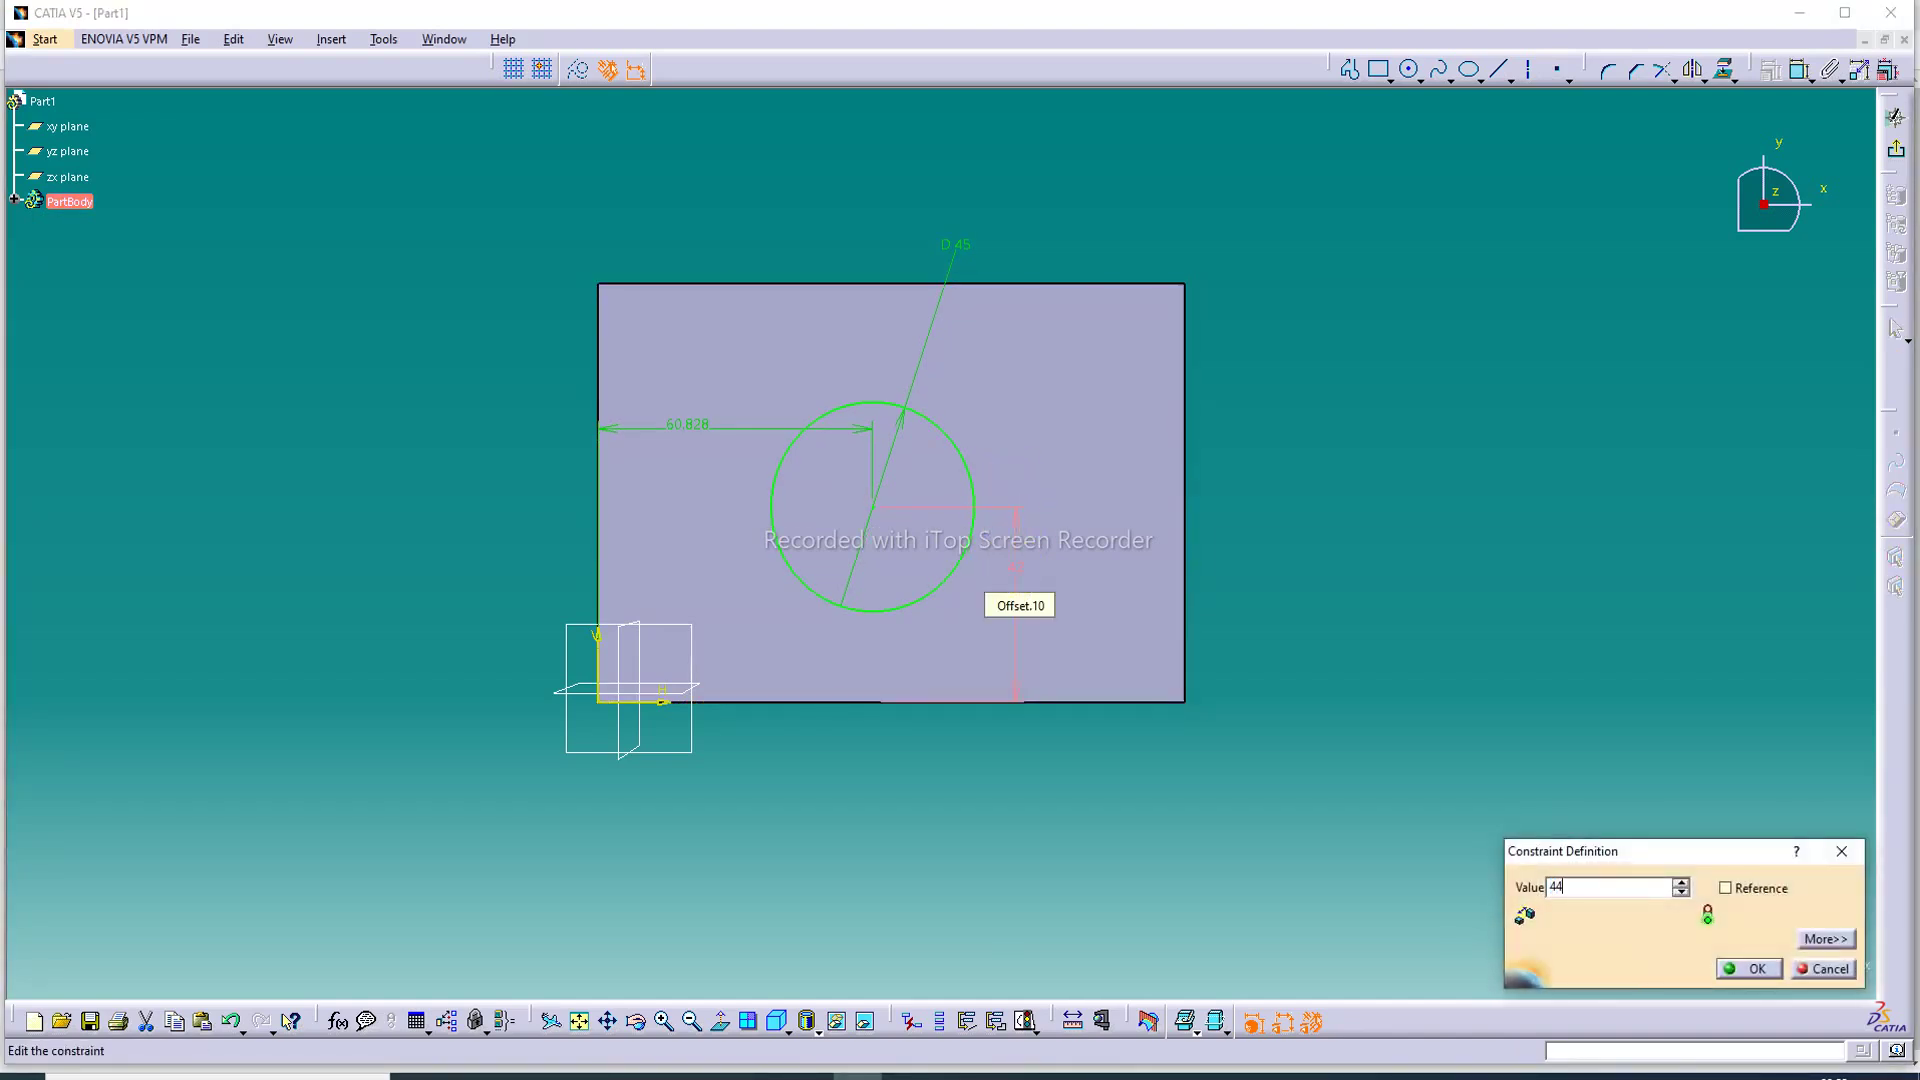
pyautogui.write('4')
pyautogui.press('Return')
# Try 5 mm and 55 mm for the horizontal distance from the sketch's vertical axis to the circle's centre.
pyautogui.click(690, 428)
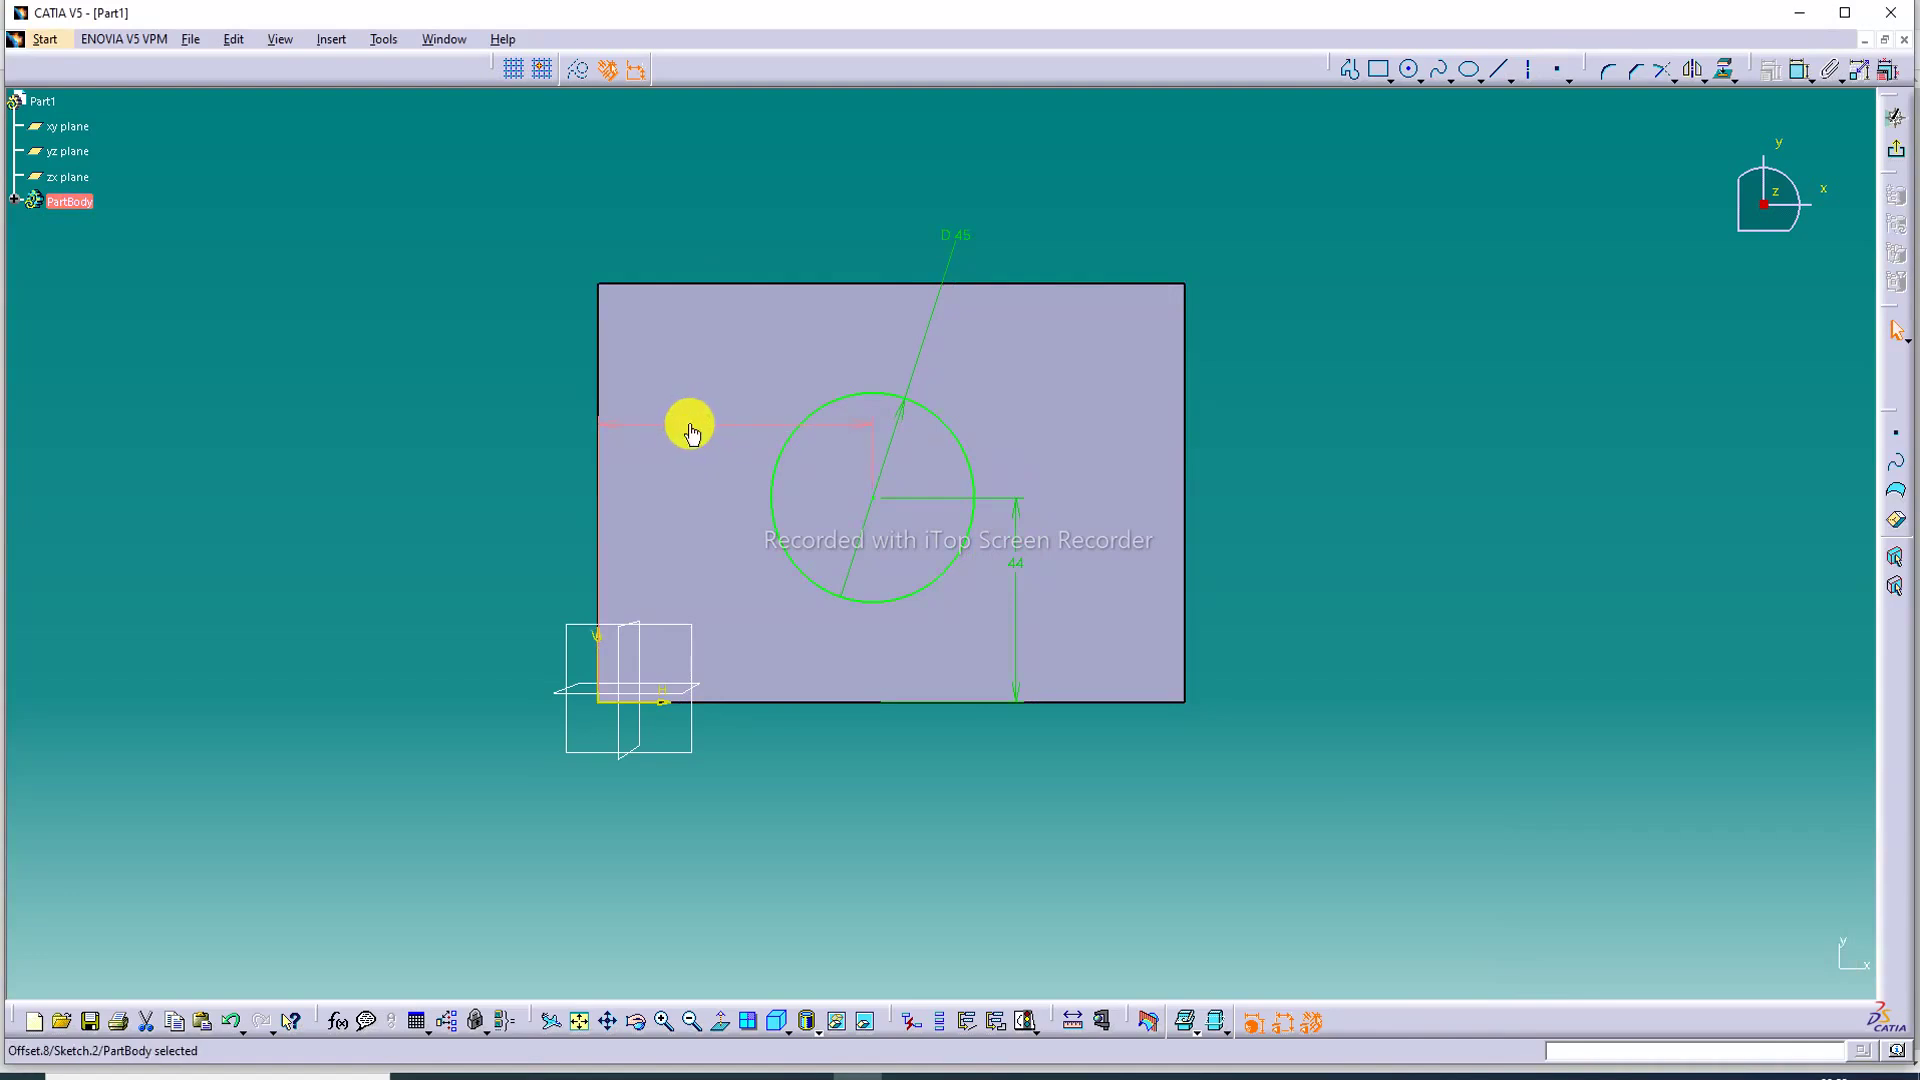
pyautogui.doubleClick(689, 422)
pyautogui.write('5mm')
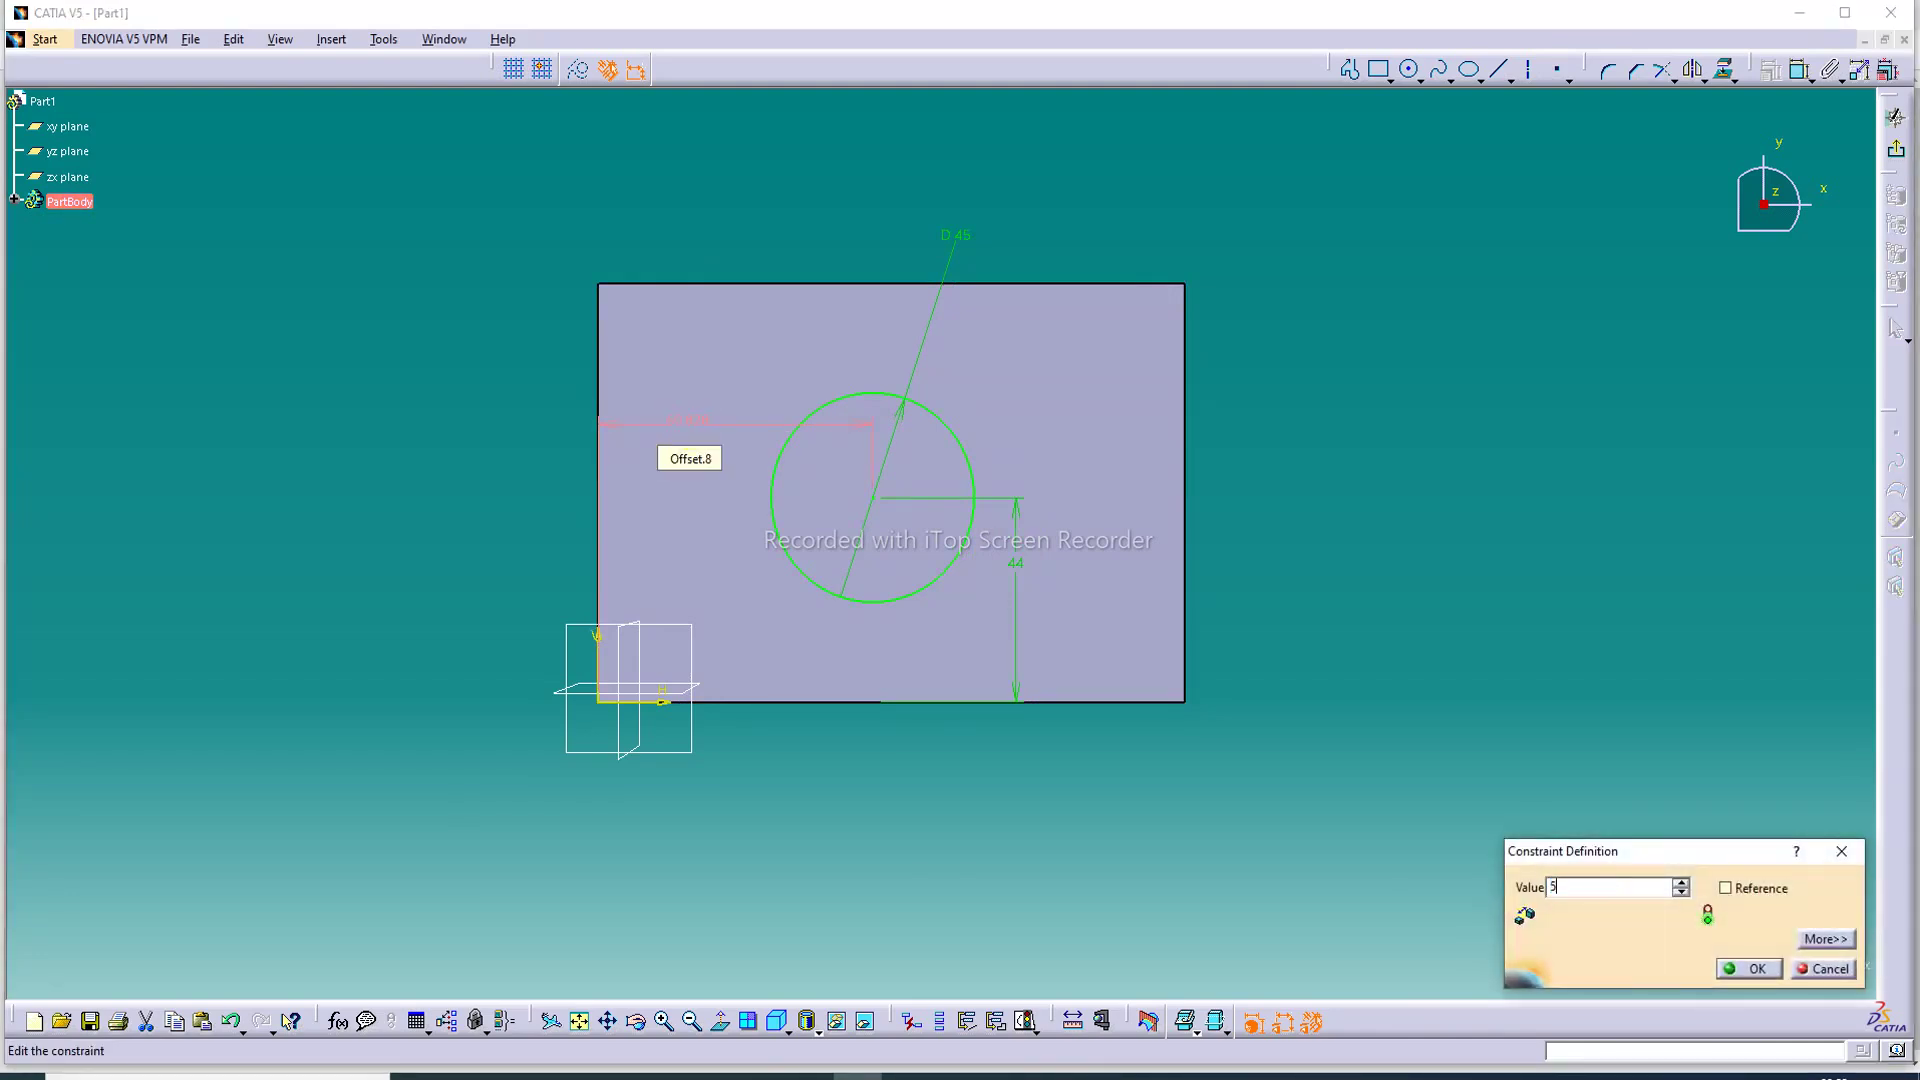
pyautogui.press('Return')
pyautogui.doubleClick(561, 425)
pyautogui.write('55')
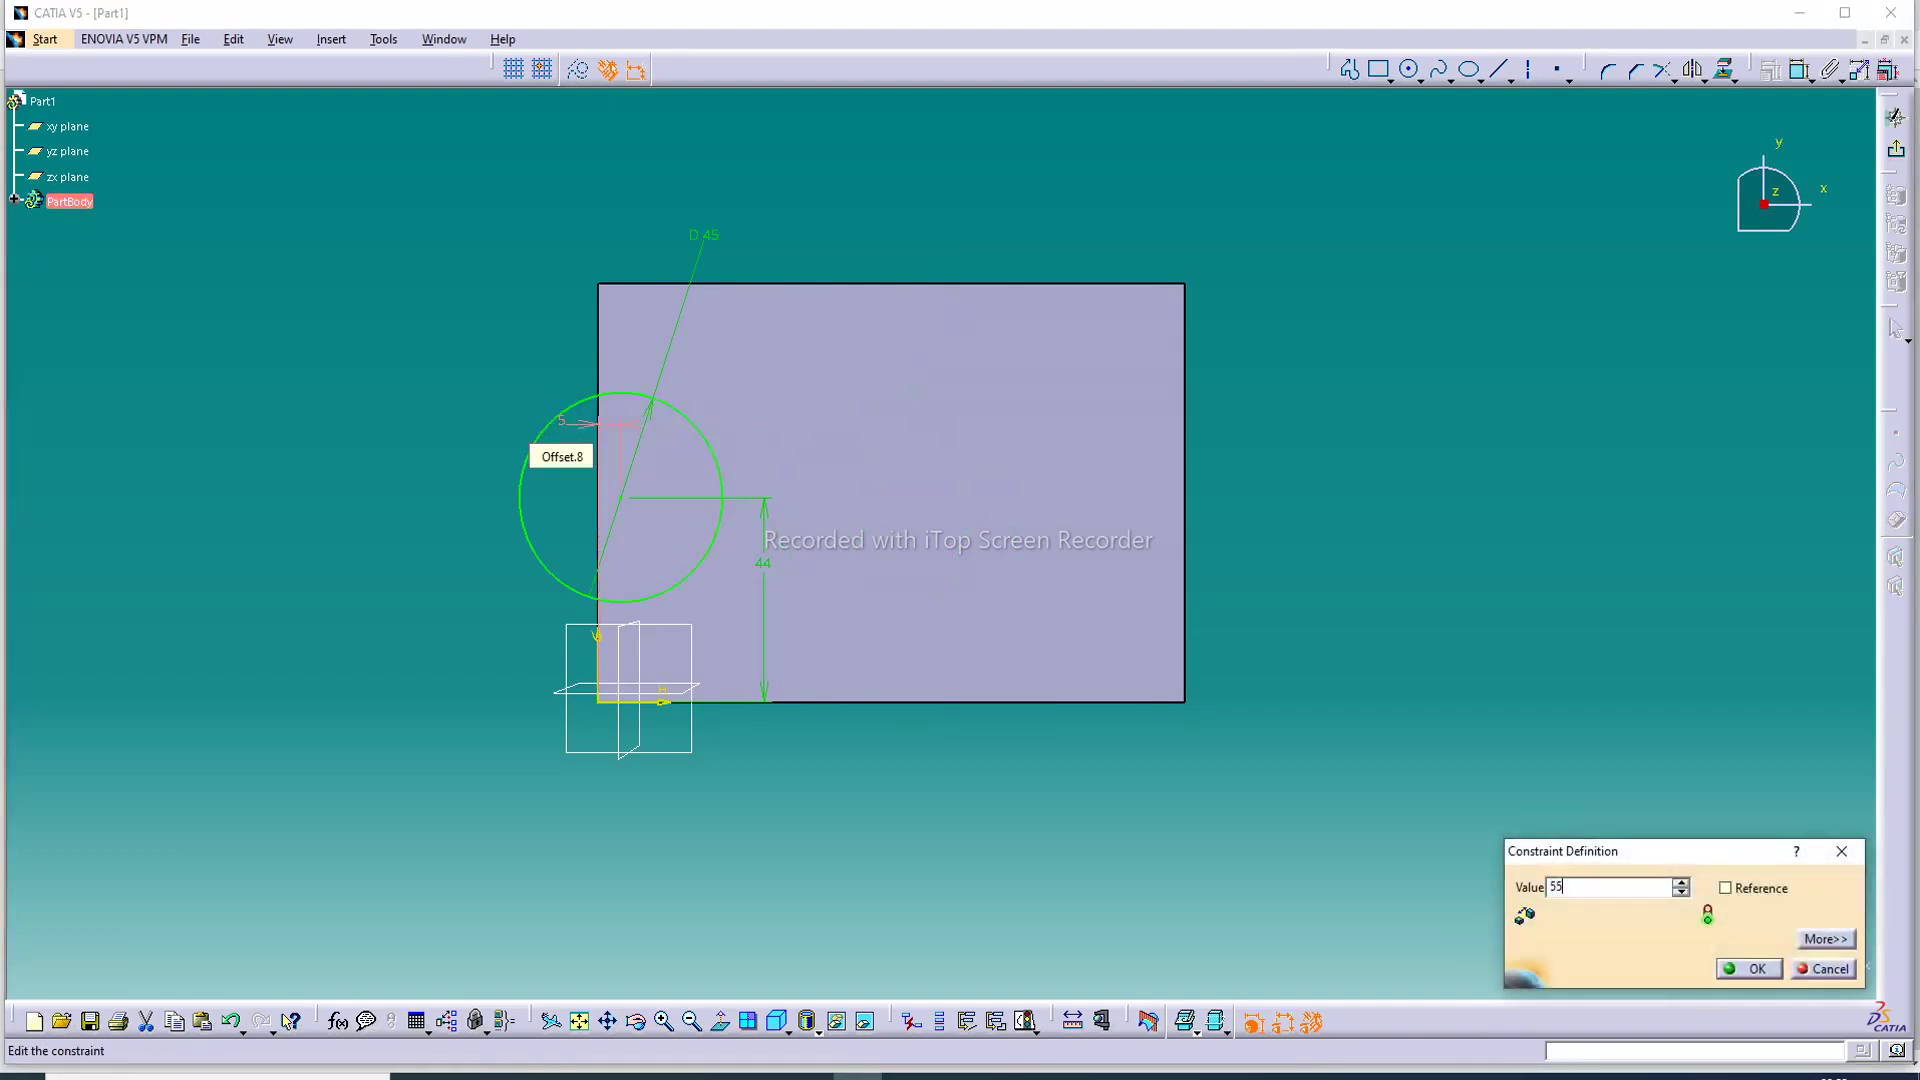
pyautogui.press('Return')
# Set the horizontal distance from the sketch's vertical axis to the circle's centre to 60 mm.
pyautogui.doubleClick(673, 425)
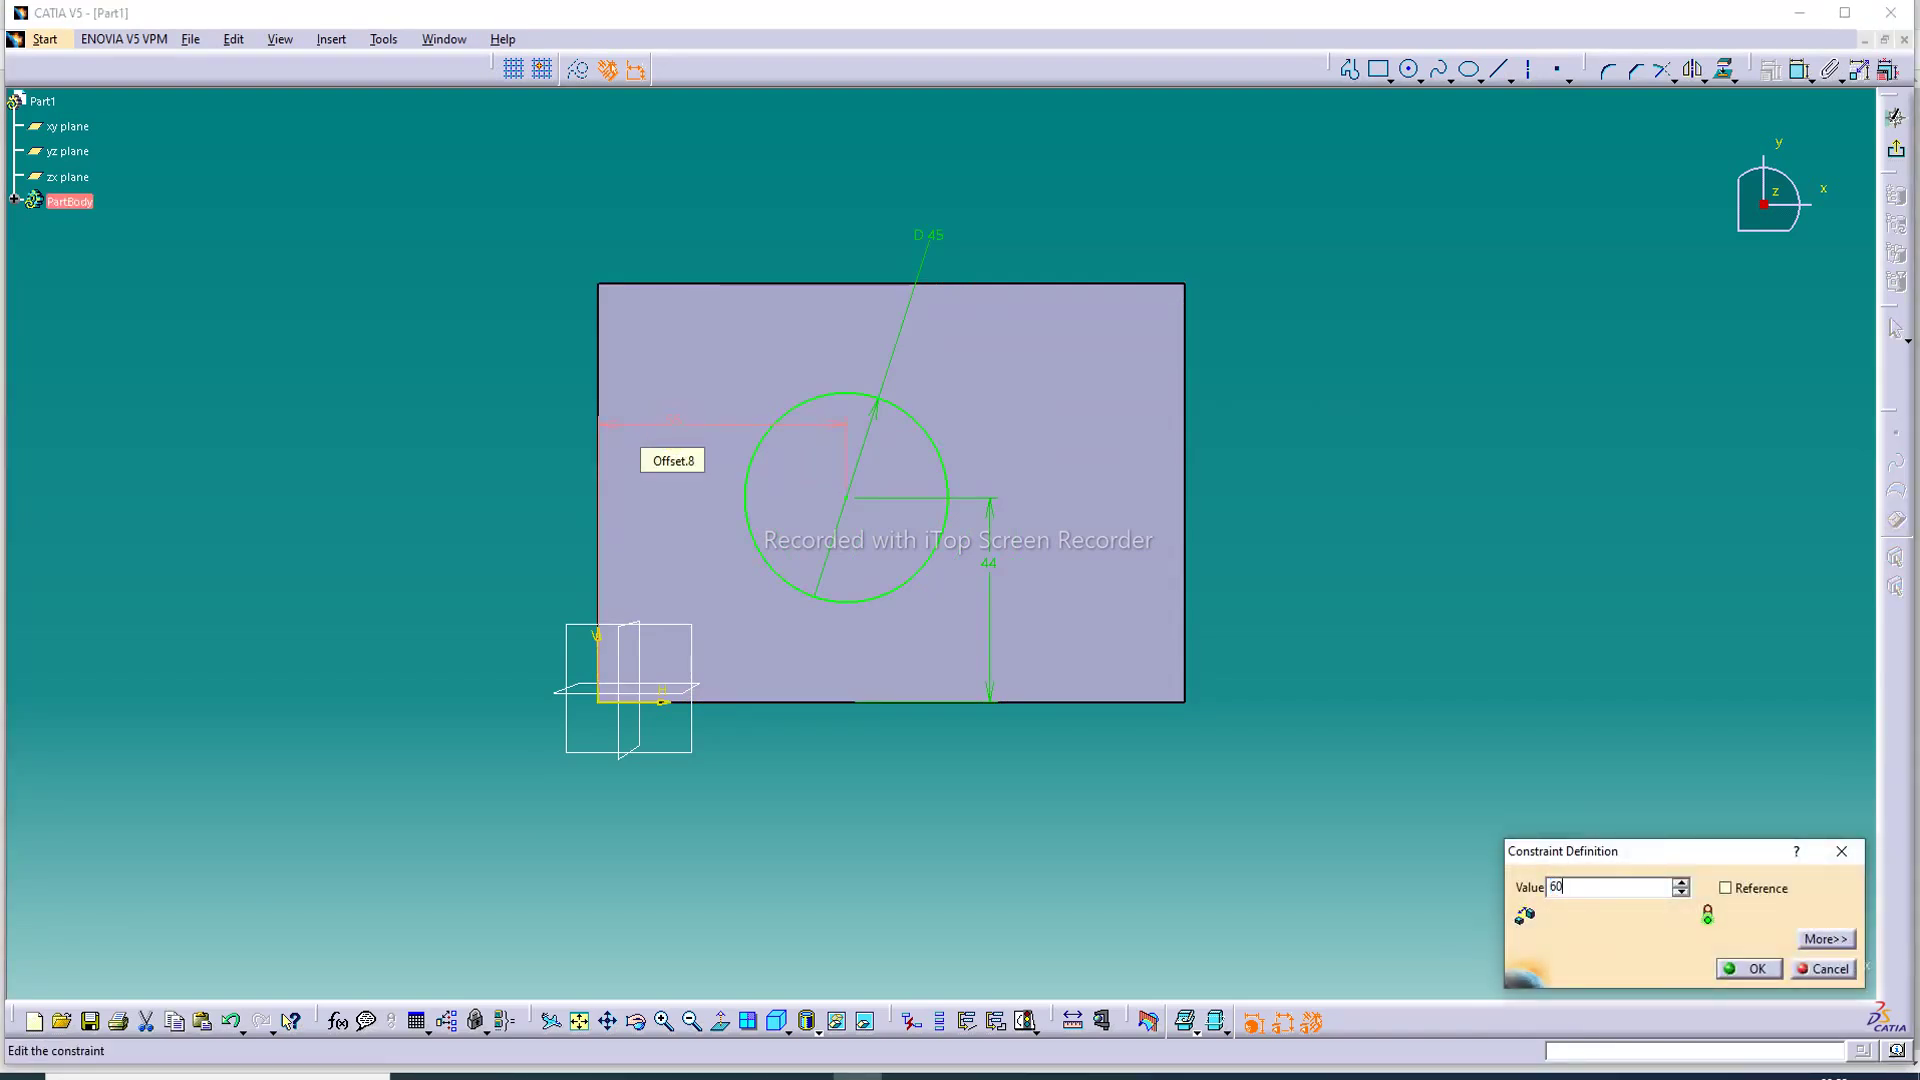
pyautogui.write('60')
pyautogui.press('Return')
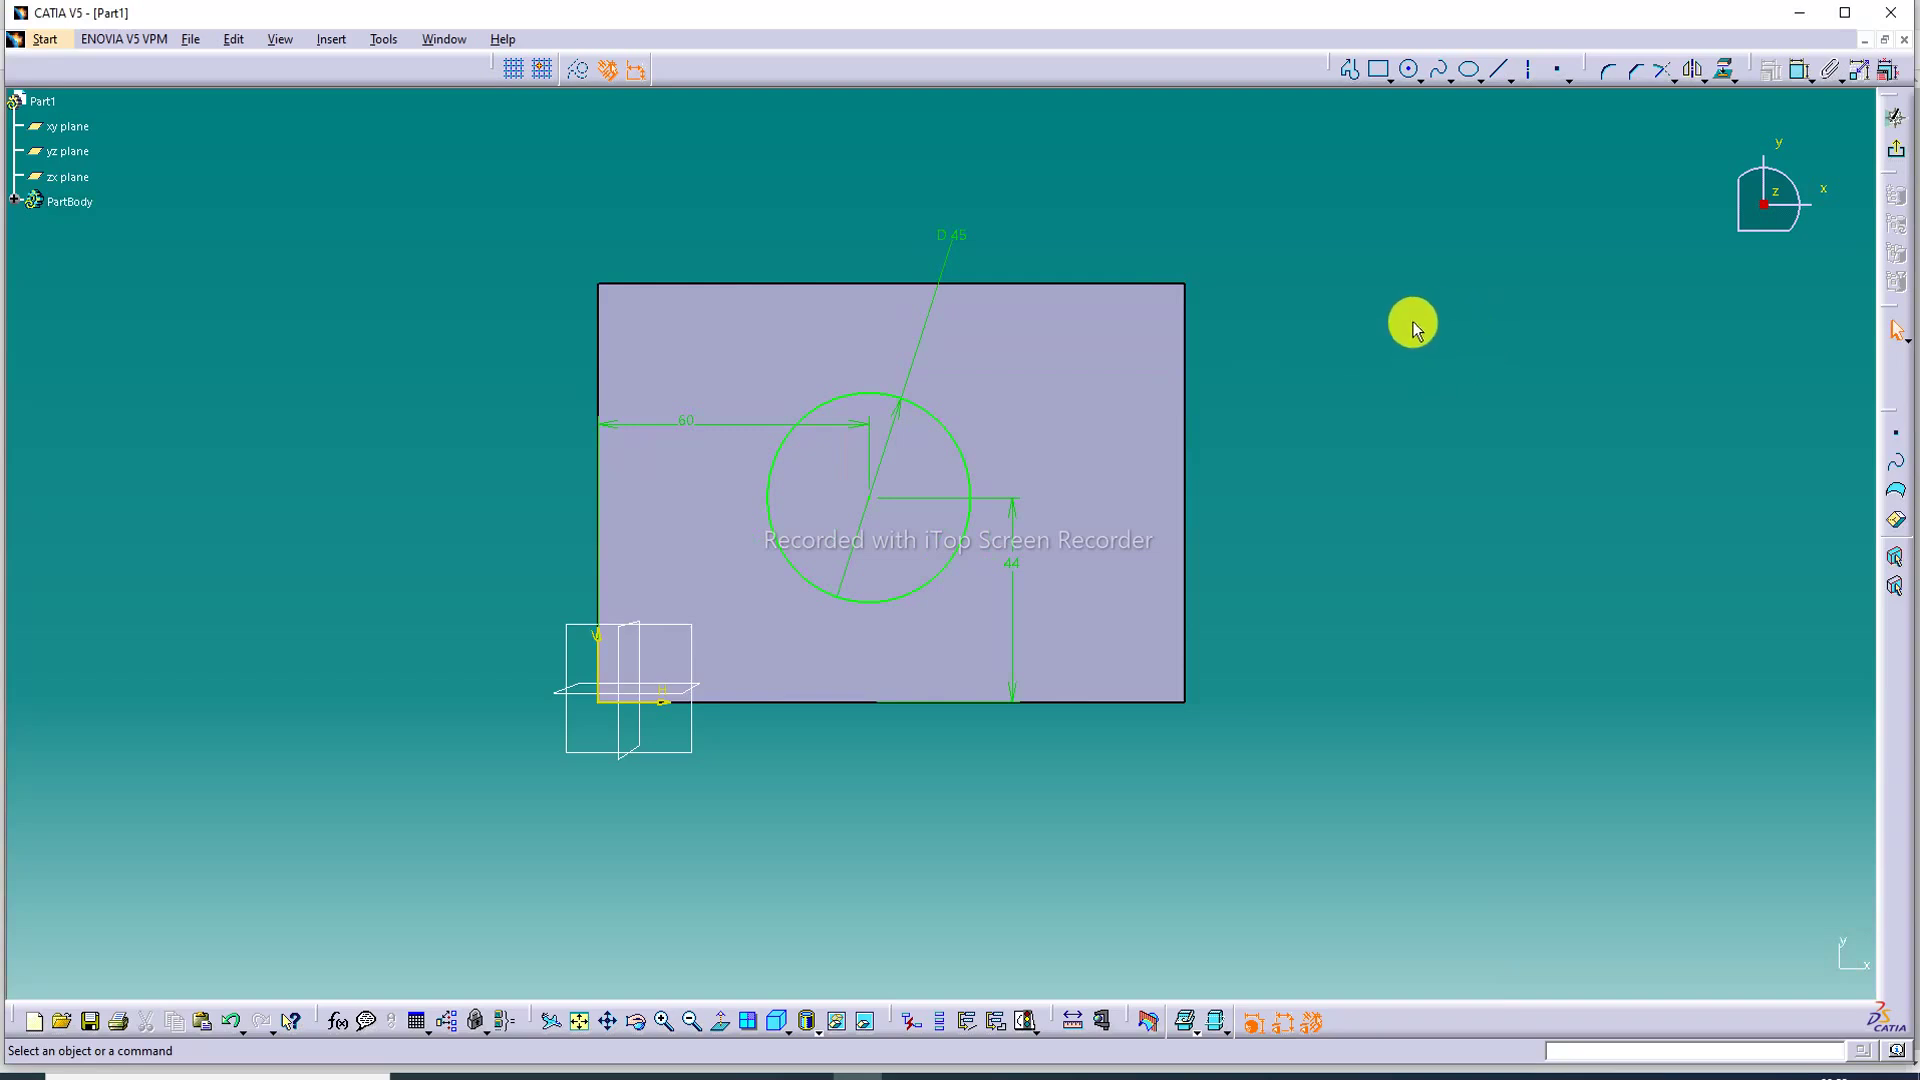
# Finish the circle sketch and extrude it upward from the block as a 40 mm Pad.
pyautogui.click(1895, 152)
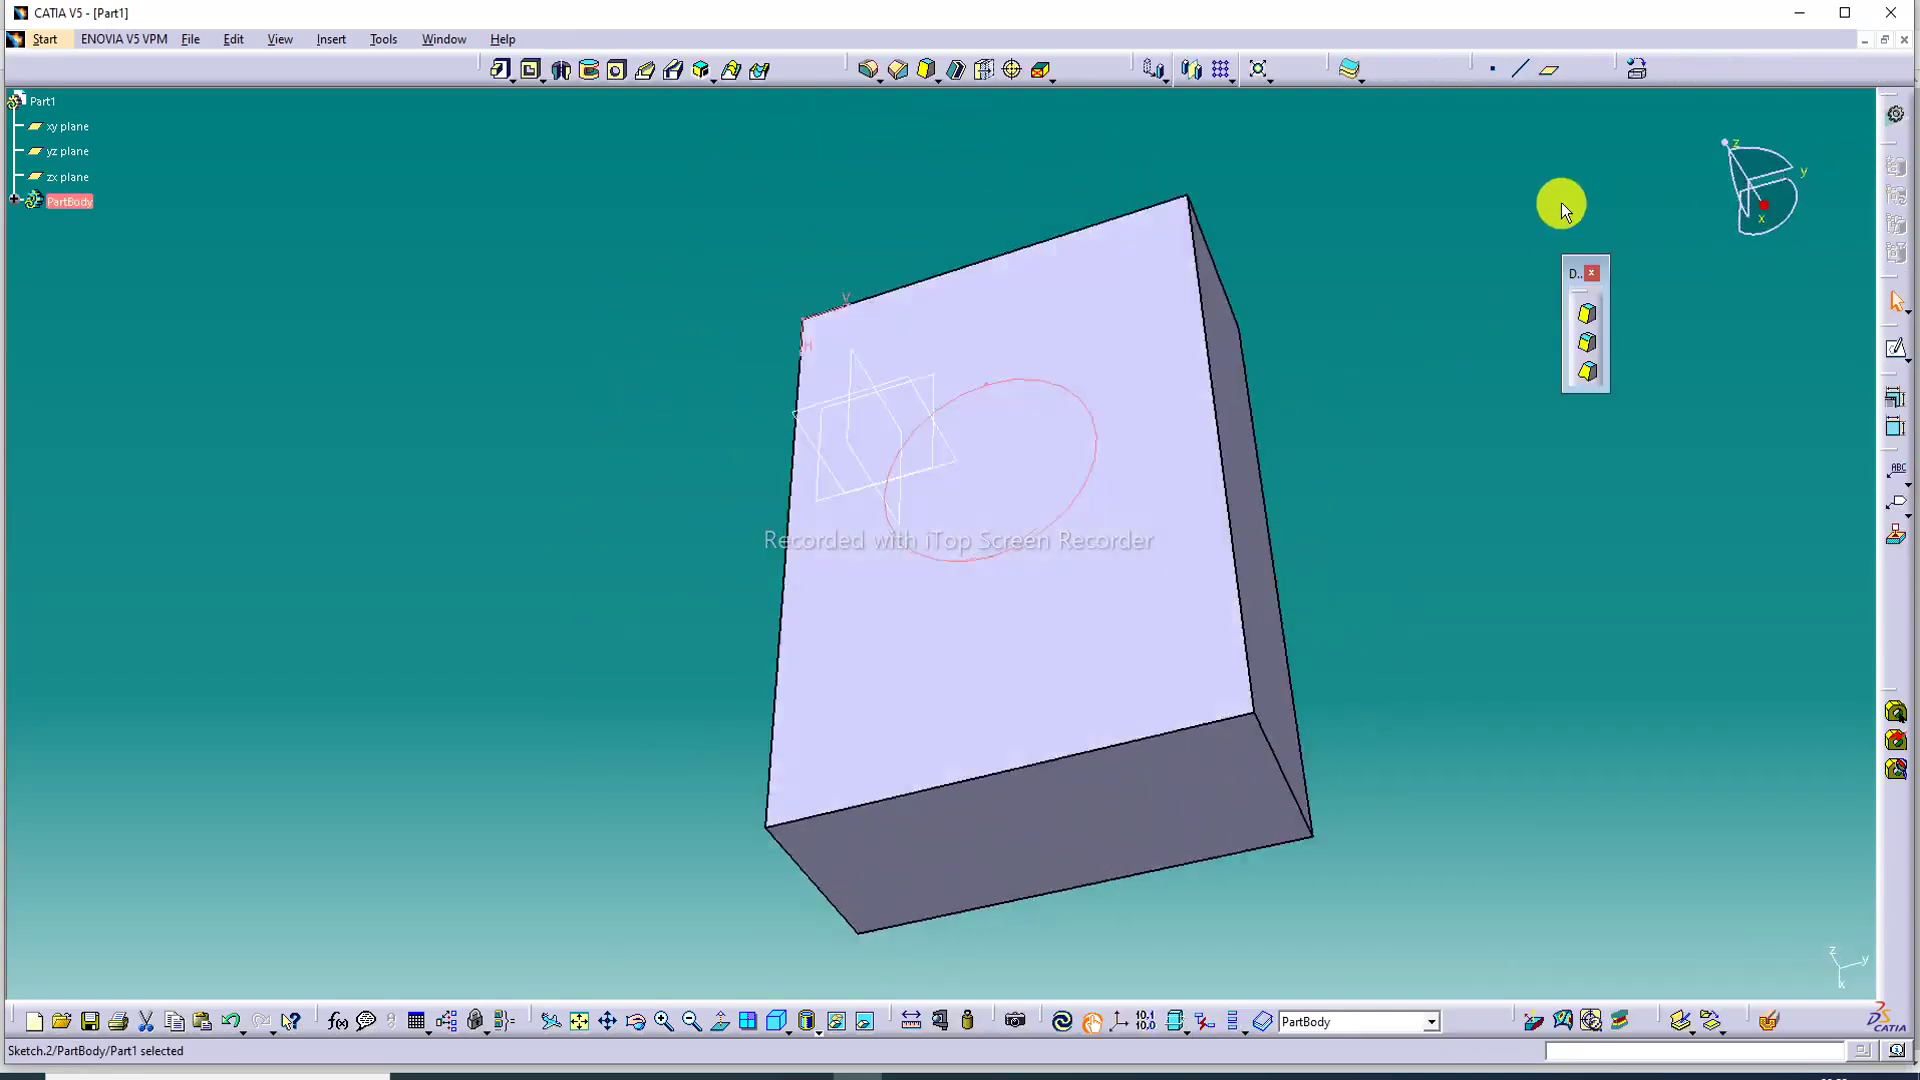
pyautogui.click(500, 70)
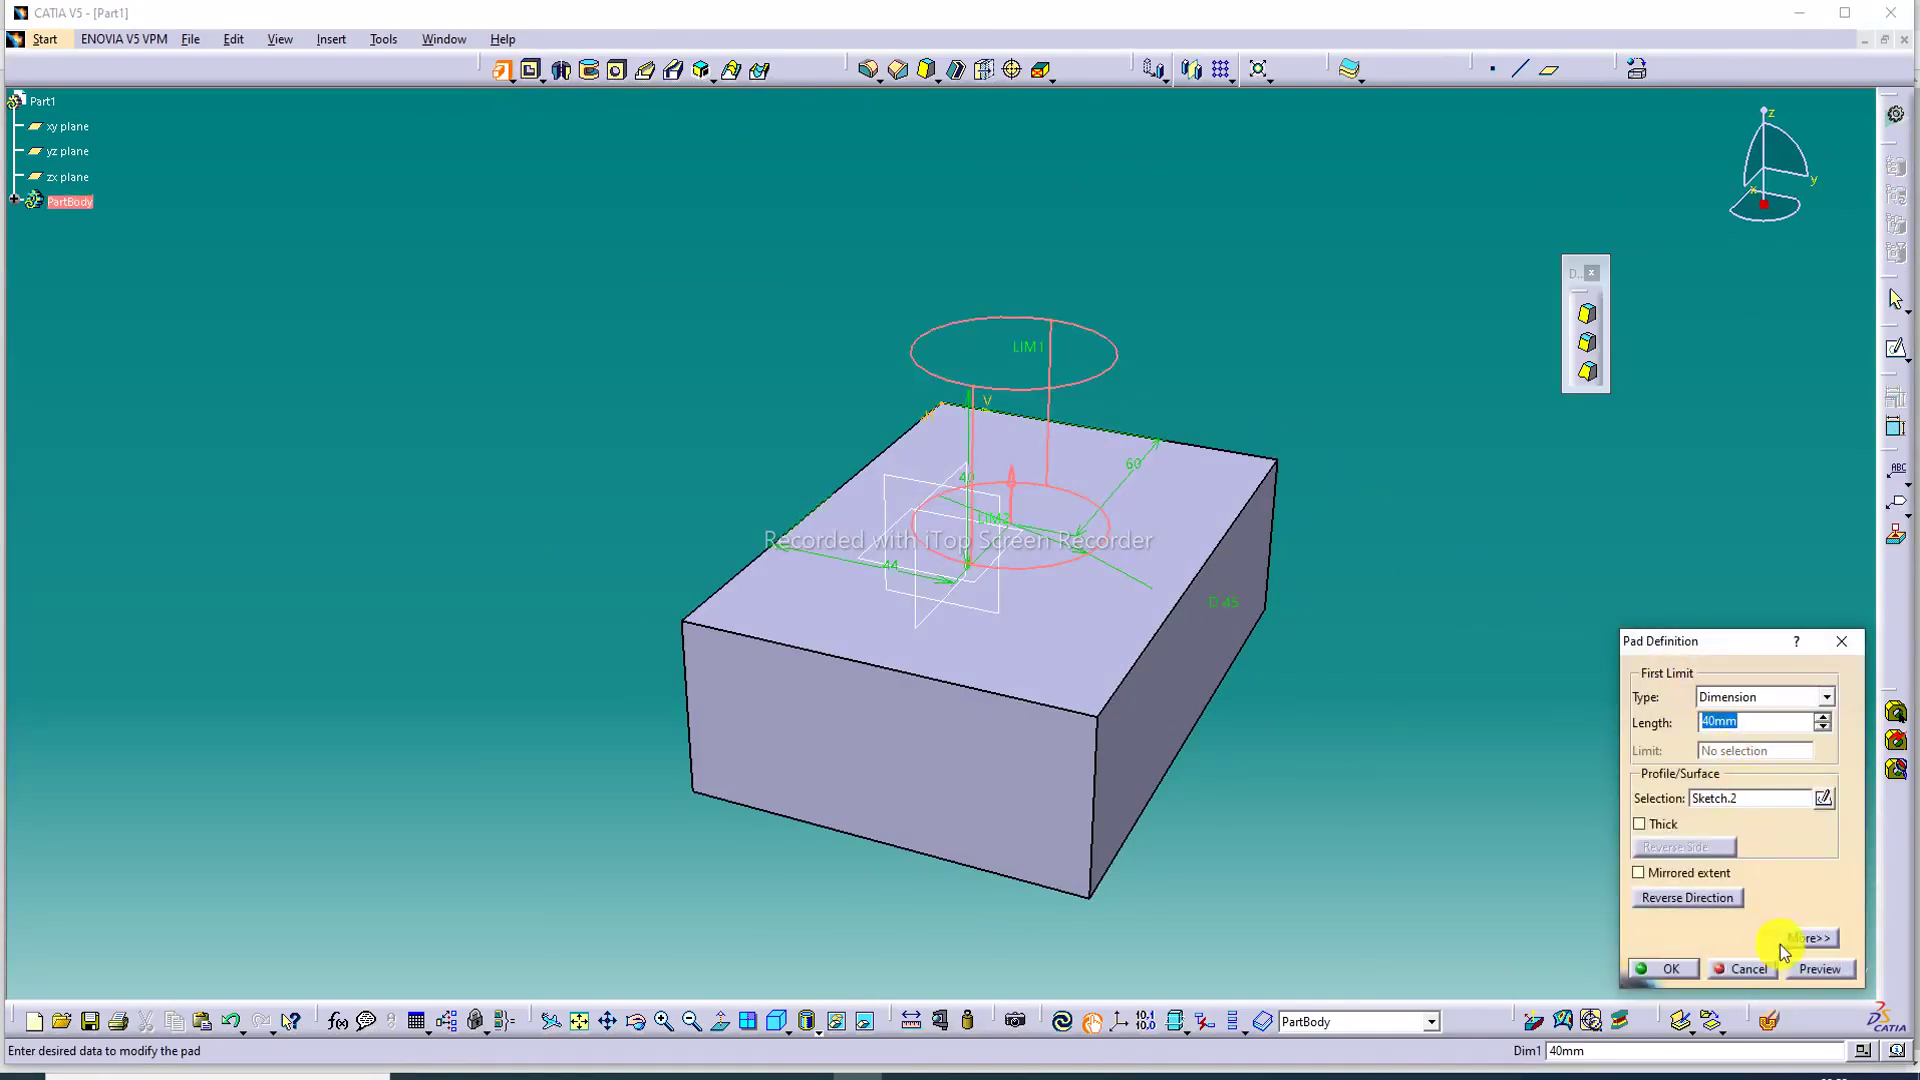
pyautogui.click(1808, 967)
pyautogui.click(1678, 968)
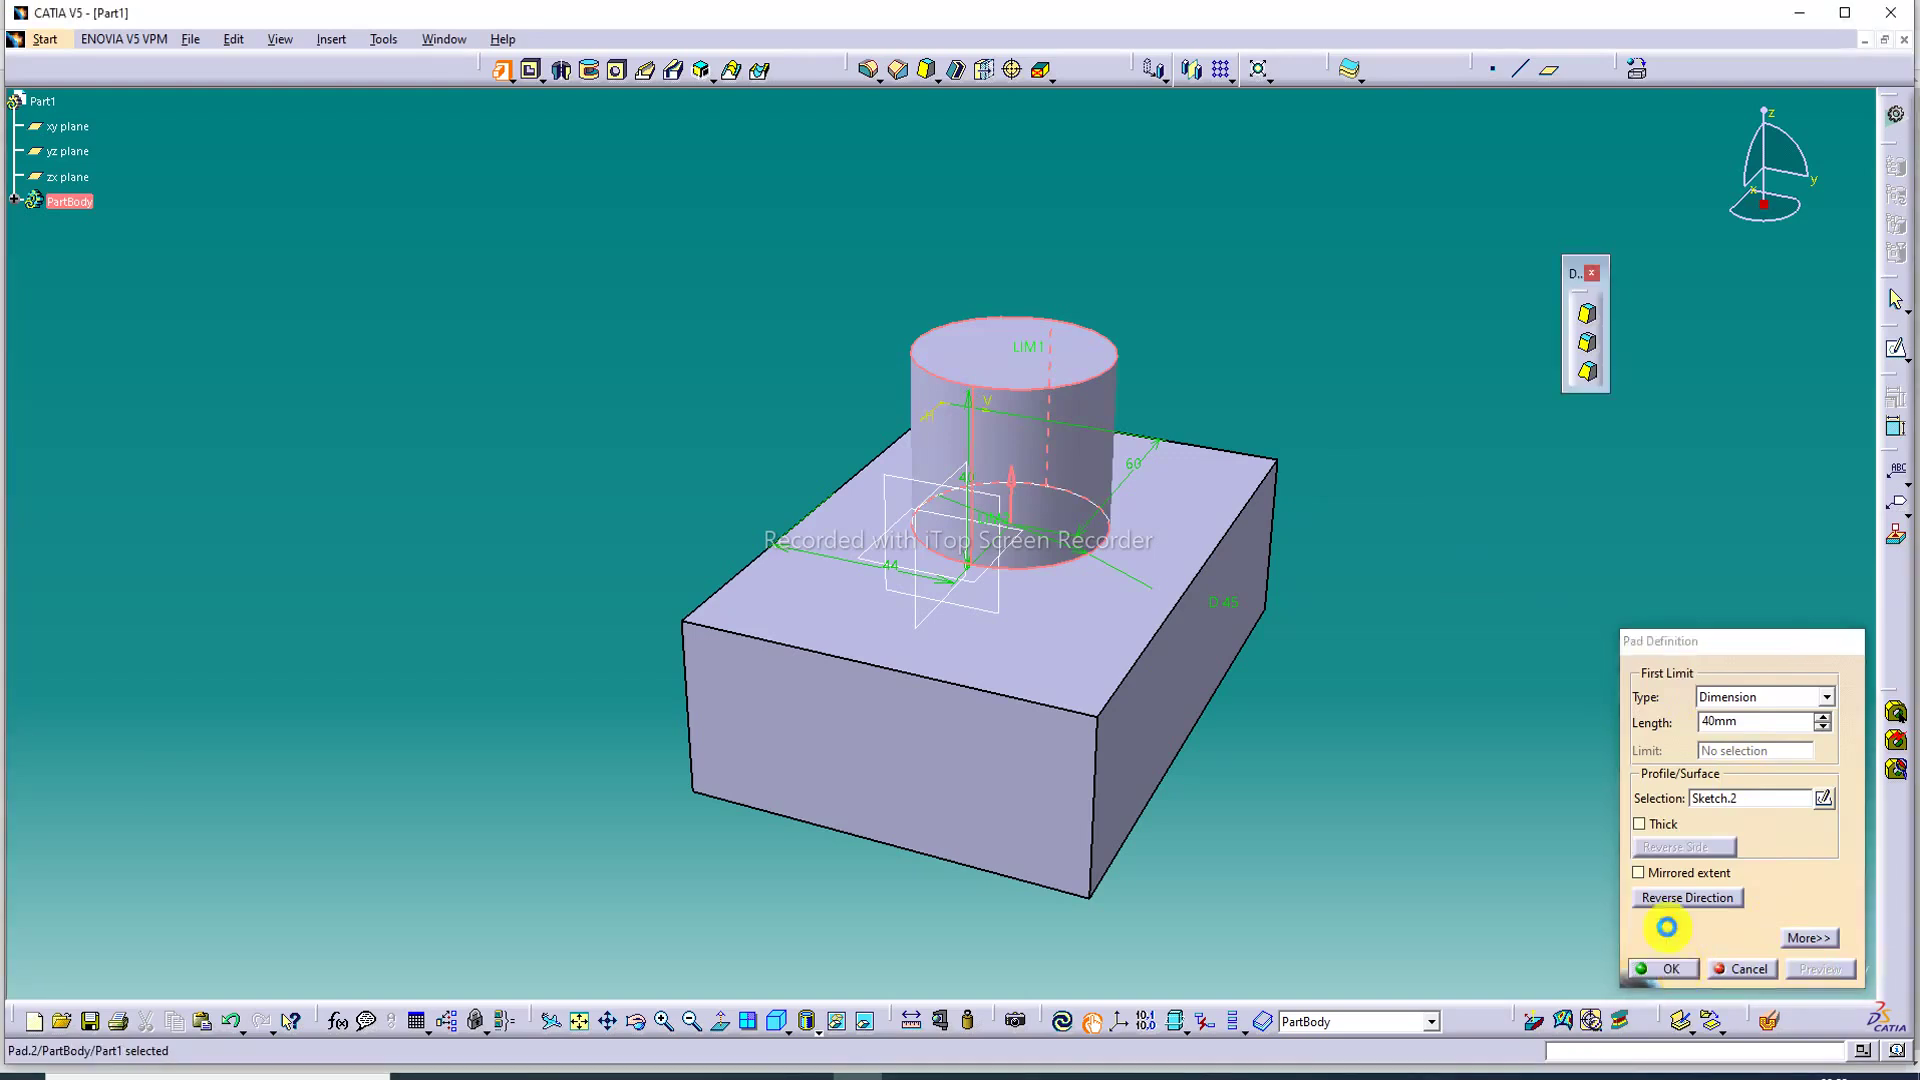
# Round the cylinder's top circular edge with a 5 mm Edge Fillet in Tangency mode.
pyautogui.moveTo(1296, 258); pyautogui.dragTo(1046, 419, button='middle')
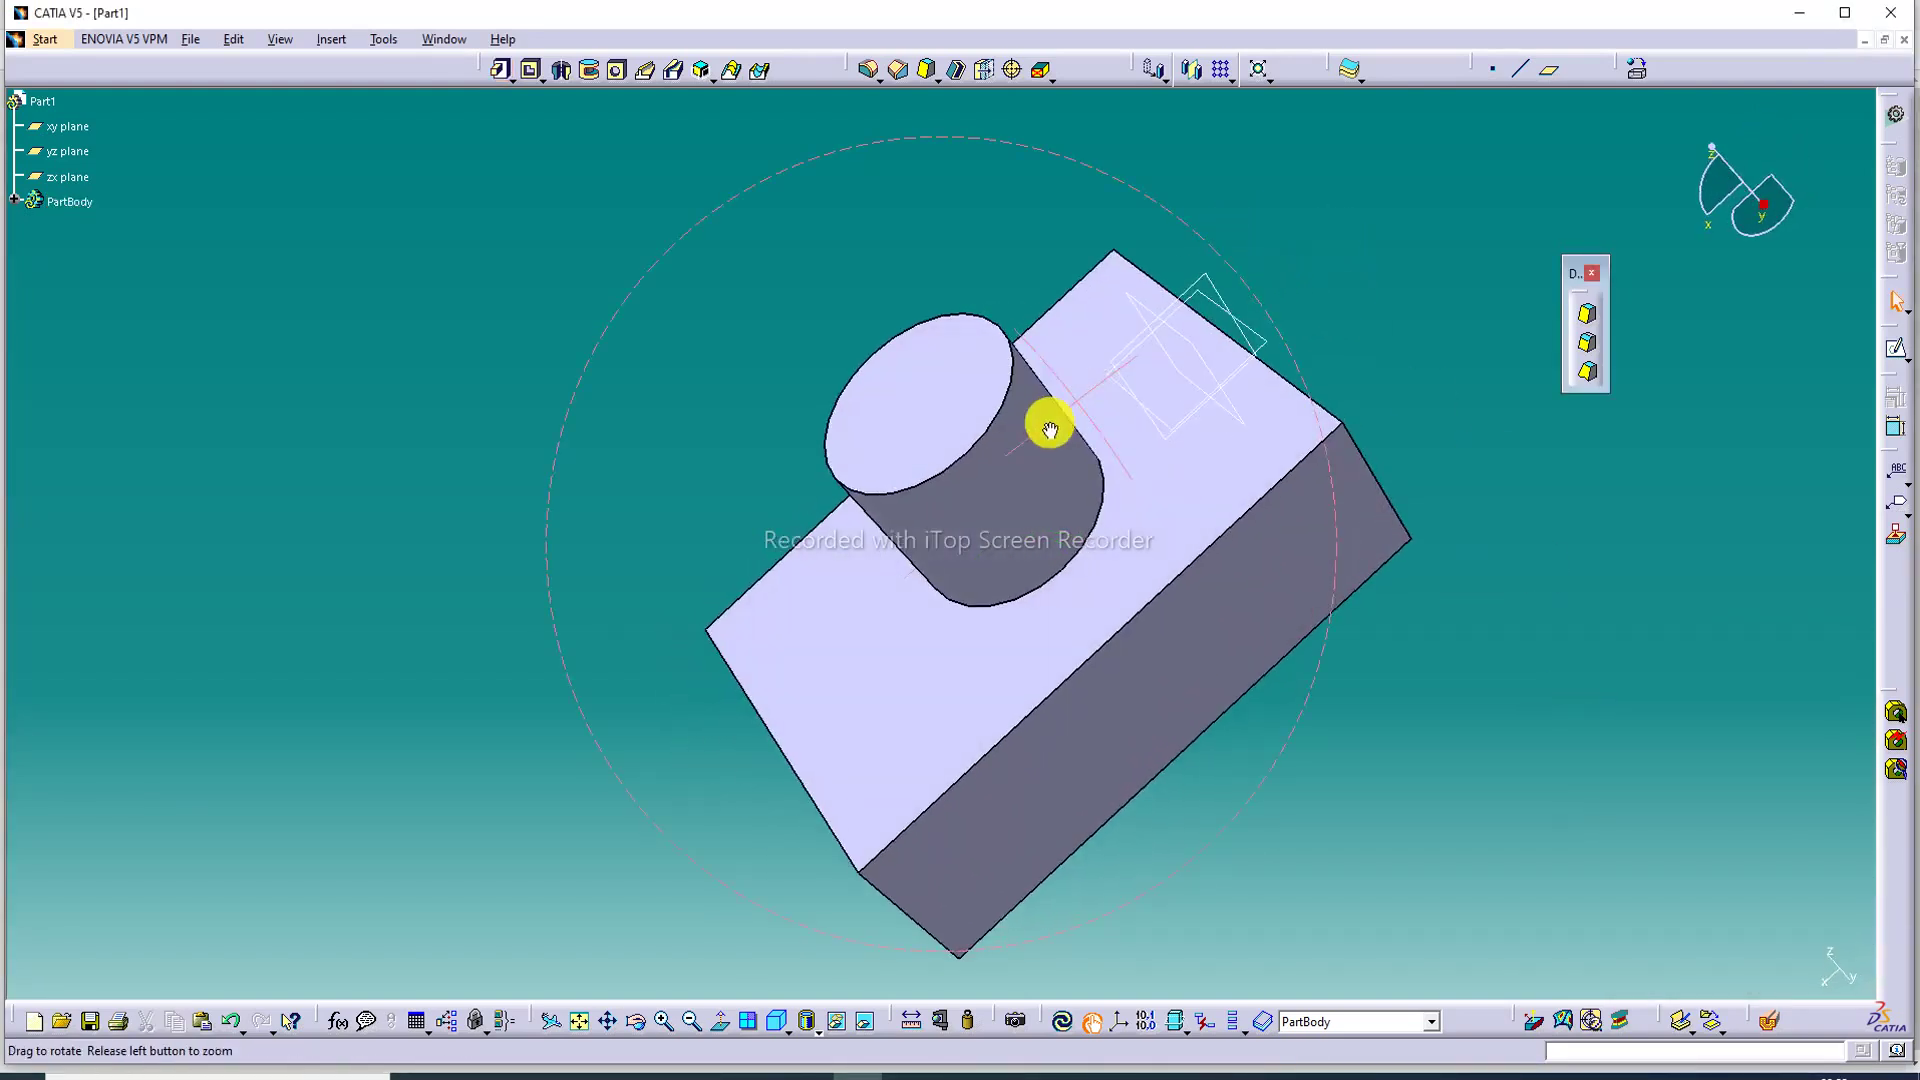
pyautogui.click(866, 71)
pyautogui.click(1003, 428)
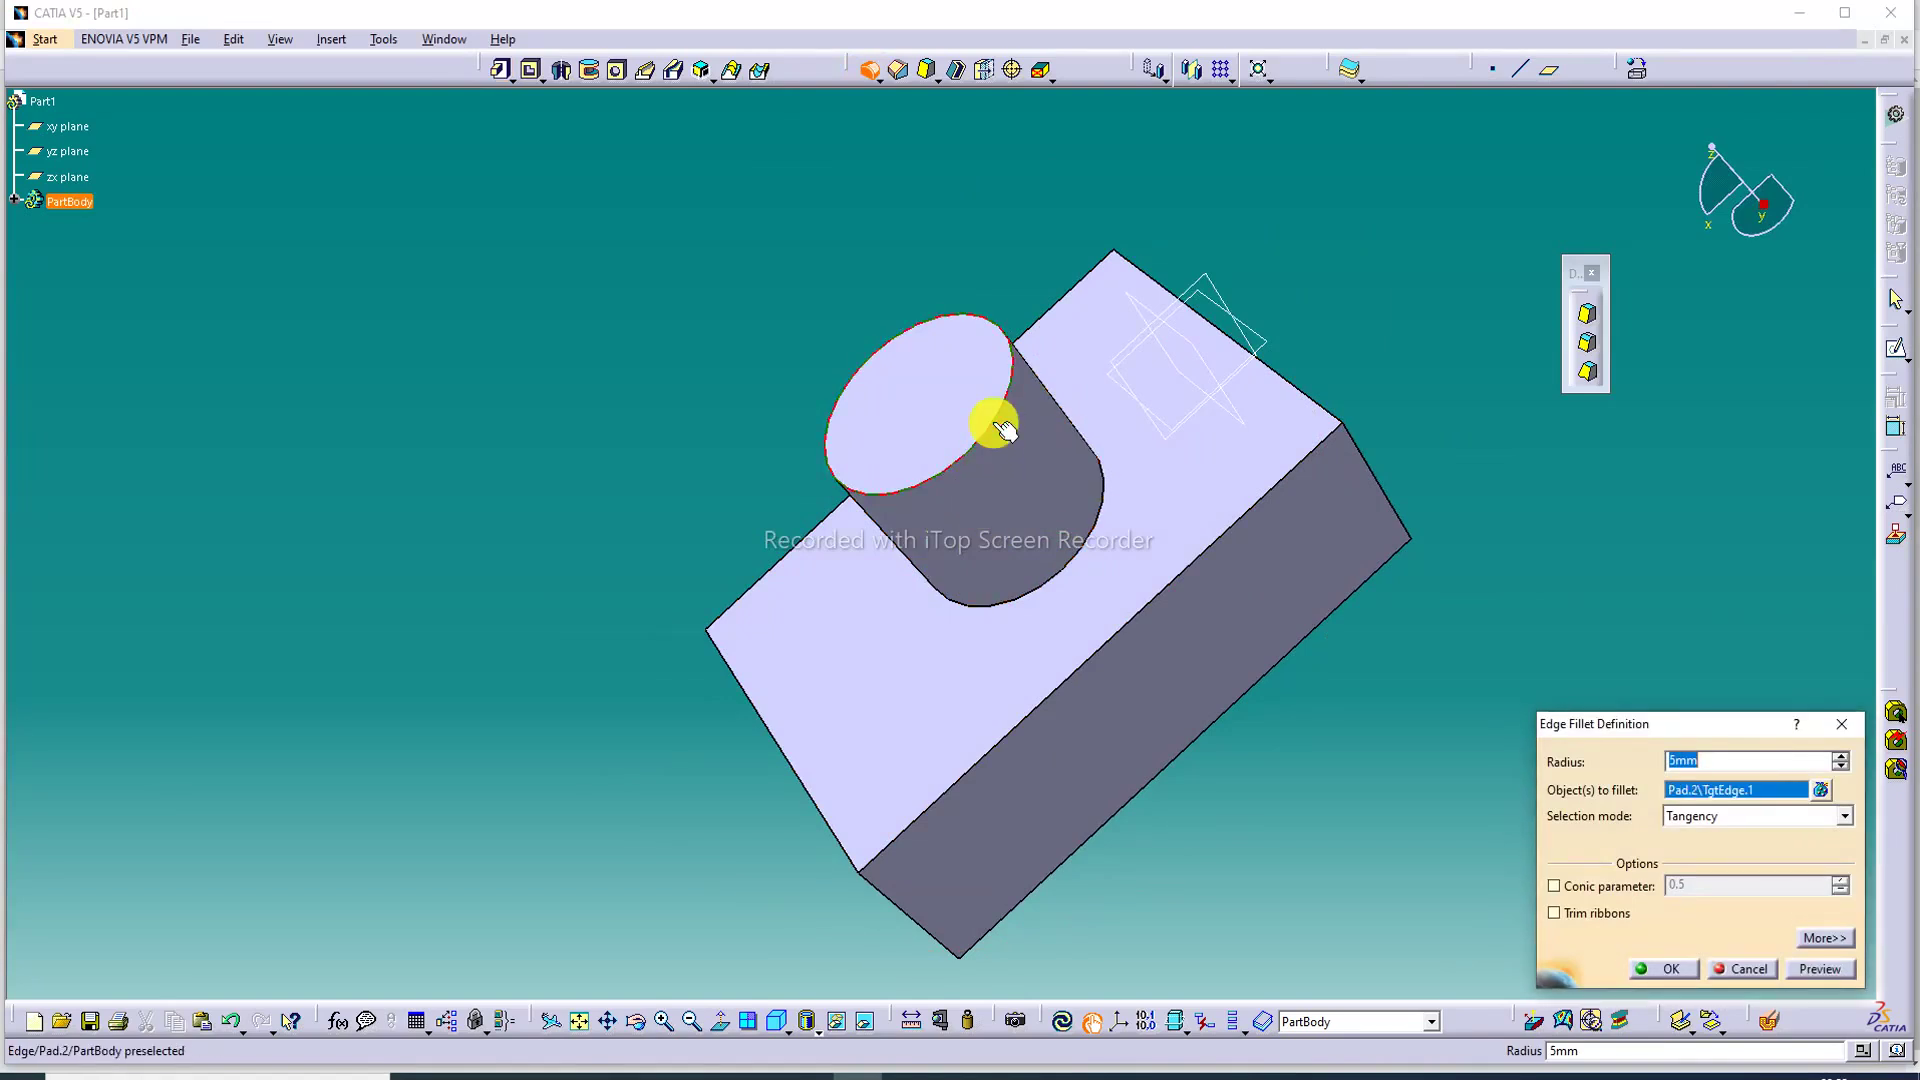
pyautogui.click(1690, 972)
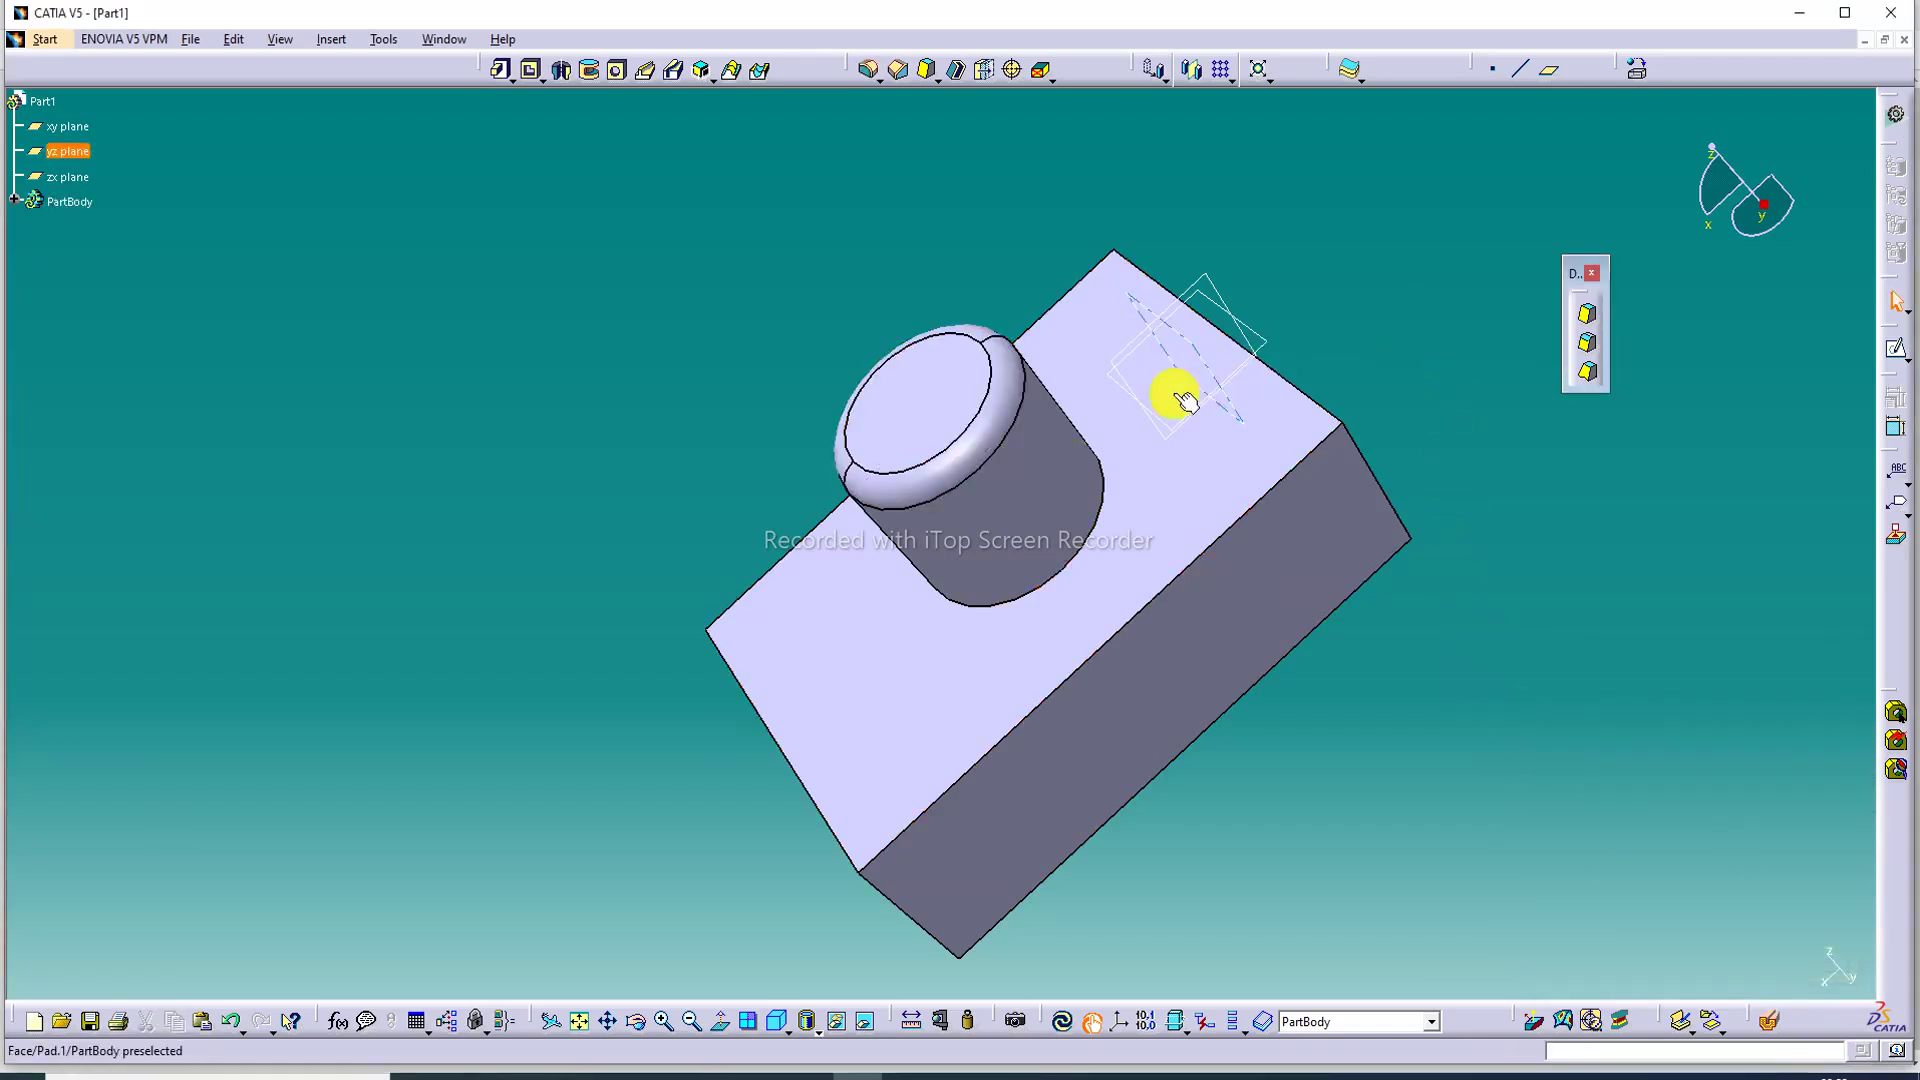
# Add a 5 mm Face-Face Fillet between the cylinder's side face and the block's top face.
pyautogui.click(900, 76)
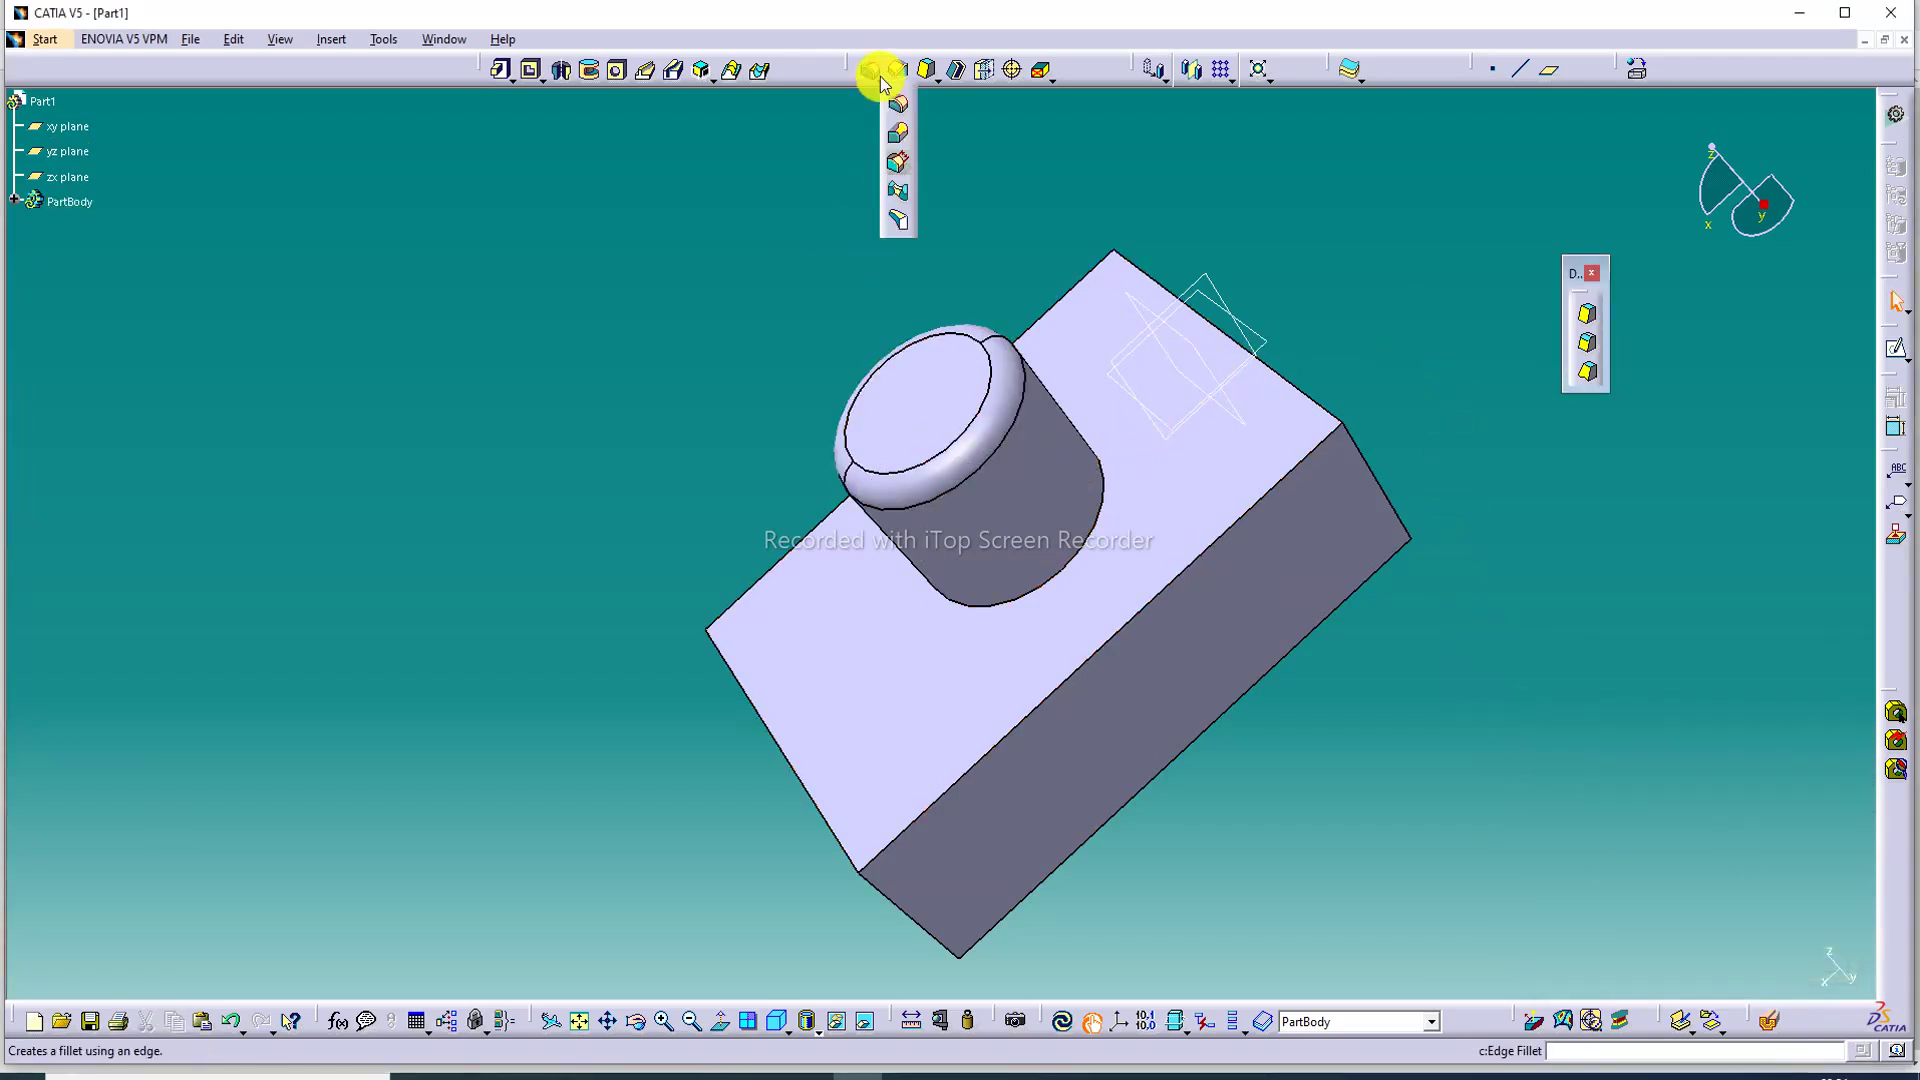
pyautogui.click(906, 190)
pyautogui.click(1040, 517)
pyautogui.click(1022, 645)
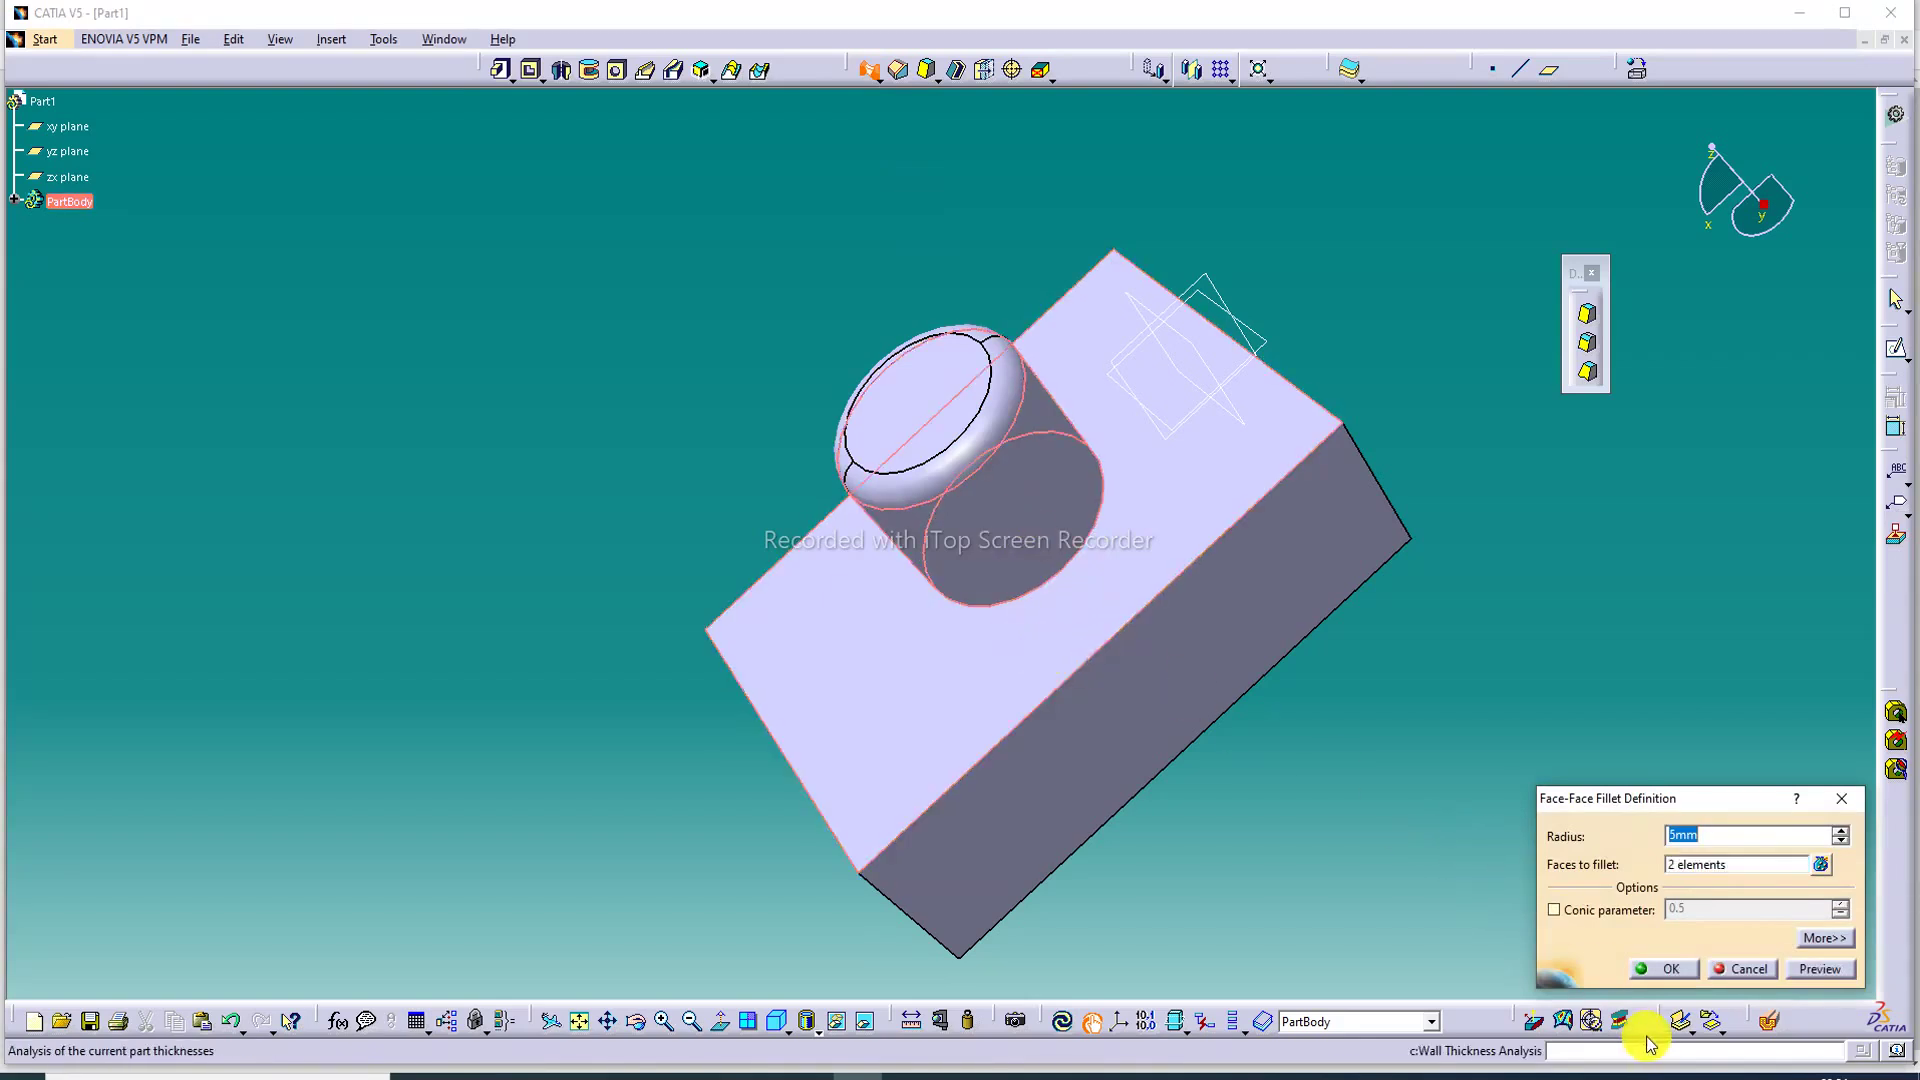
pyautogui.click(1668, 970)
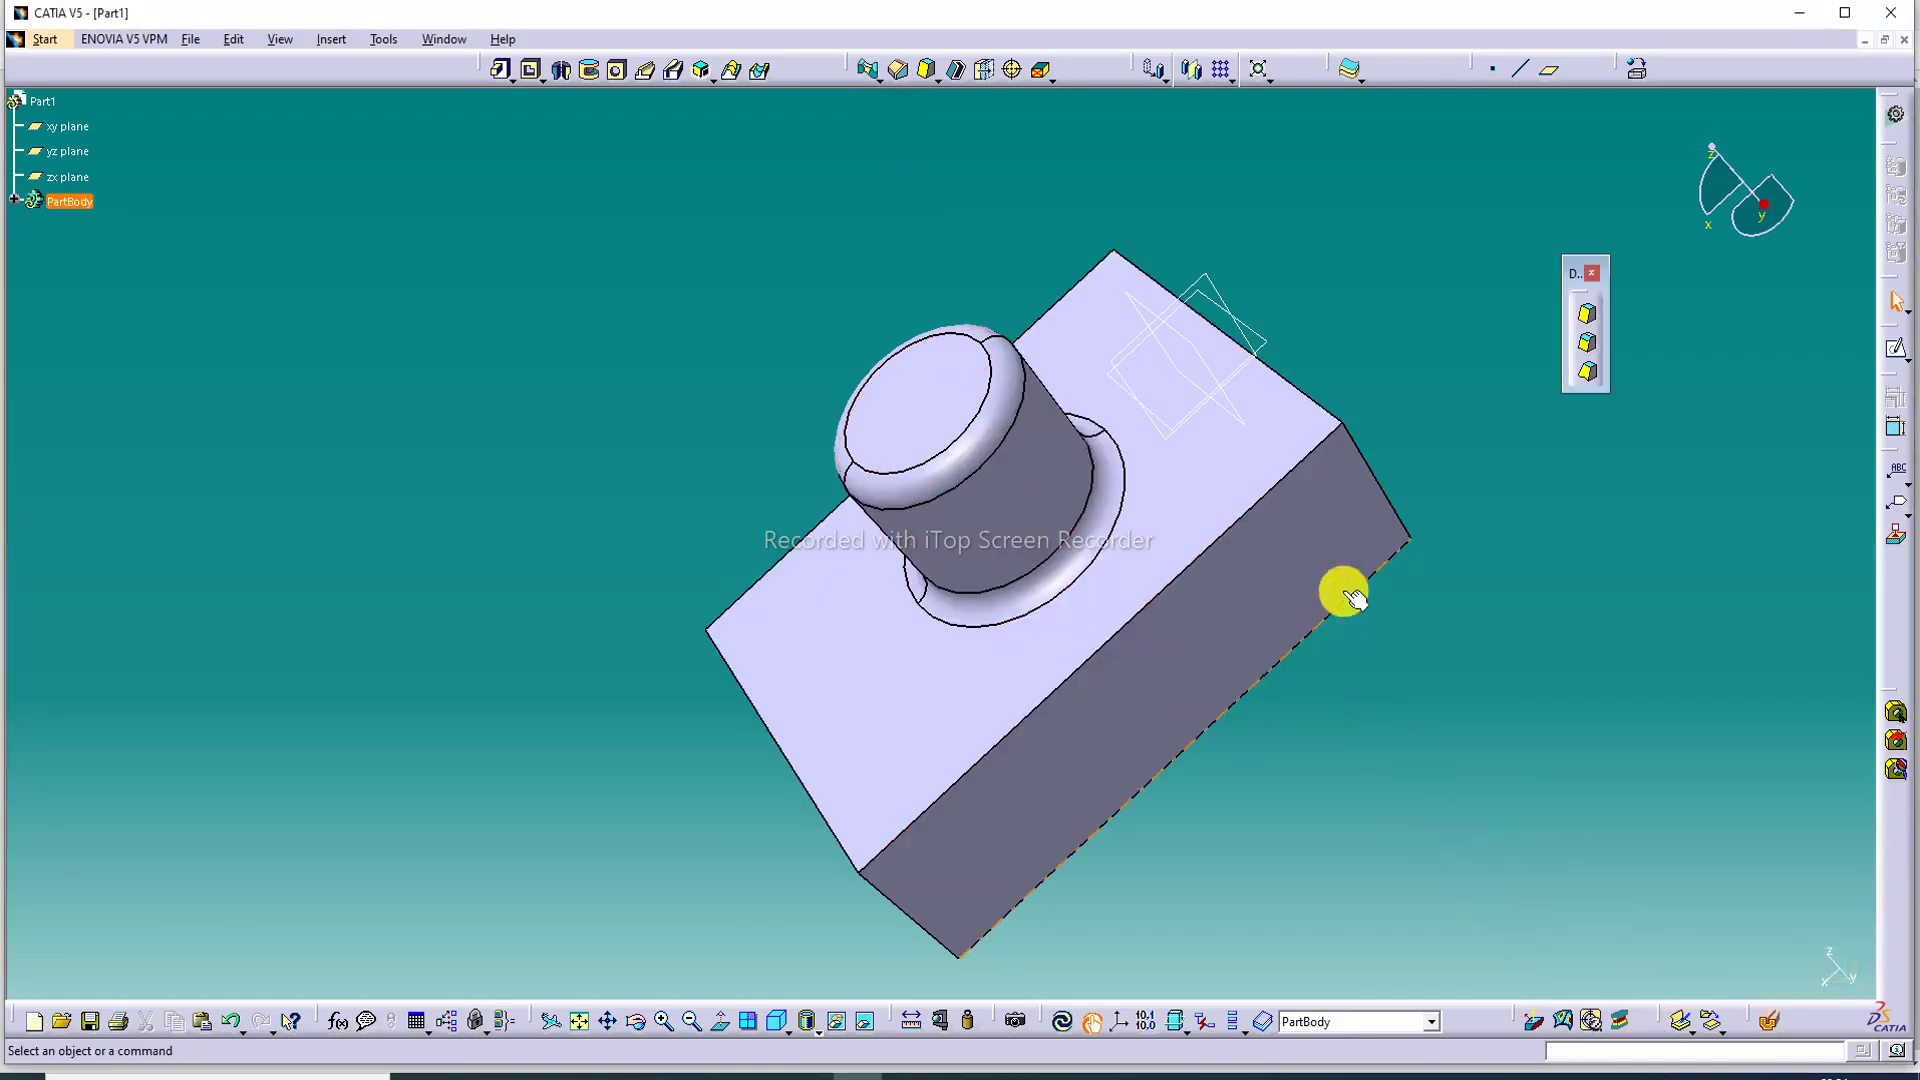
# Set the fill color of the block, Pad.1, to magenta in its graphic properties.
pyautogui.moveTo(1290, 312); pyautogui.dragTo(998, 345, button='middle')
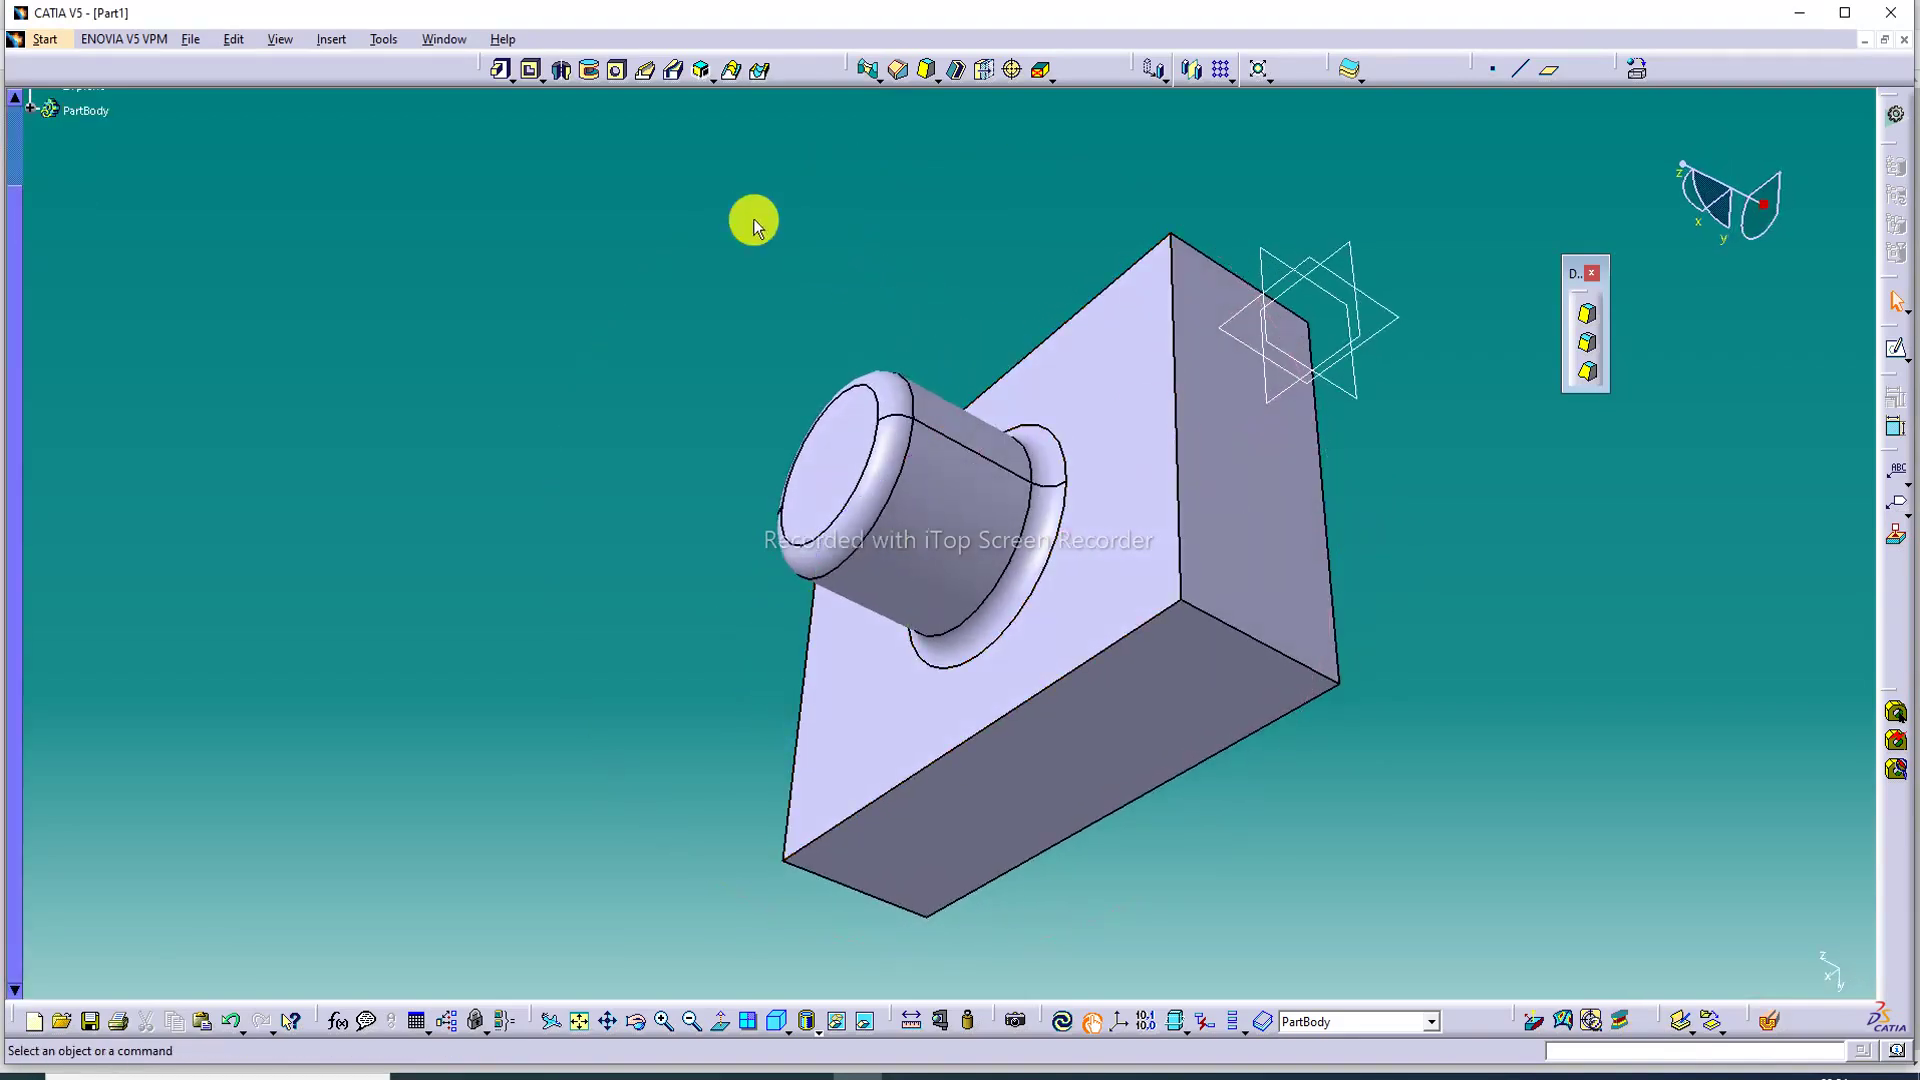
pyautogui.scroll(2, 142, 178)
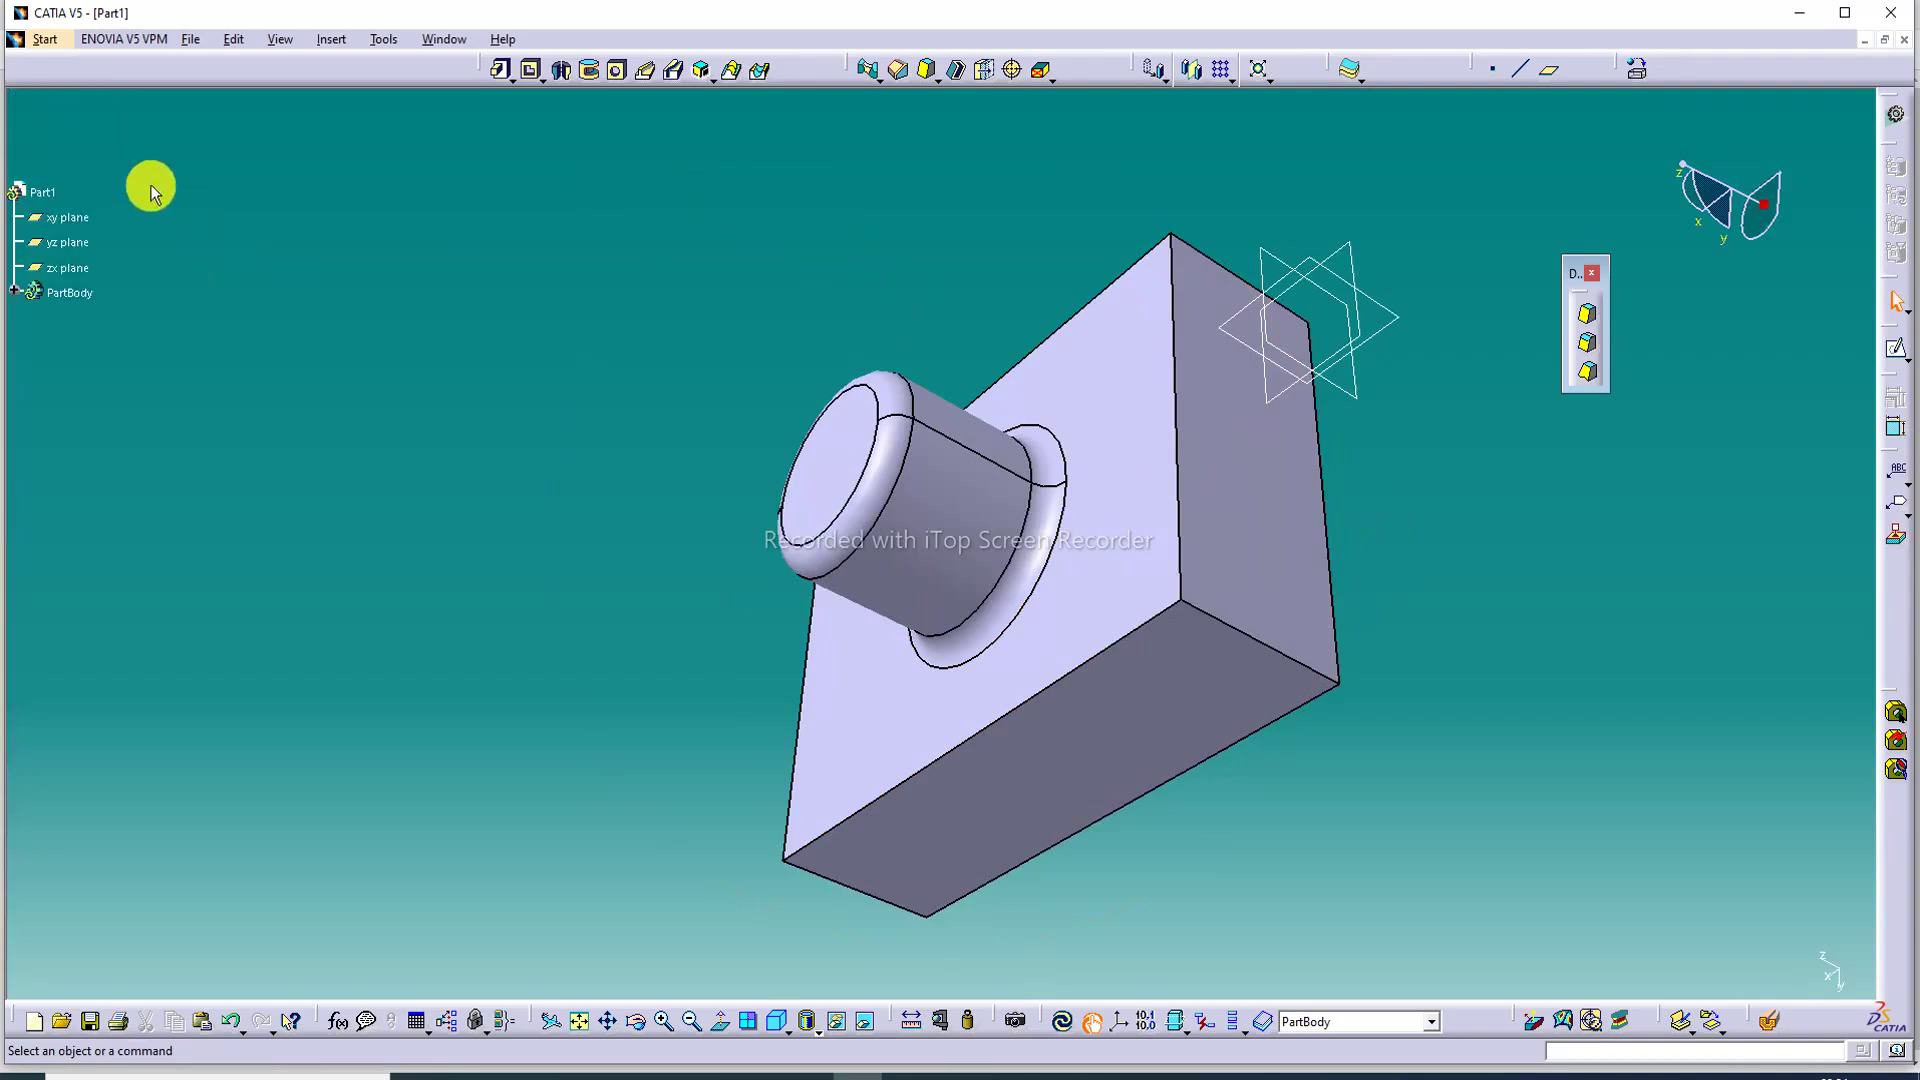
pyautogui.click(19, 293)
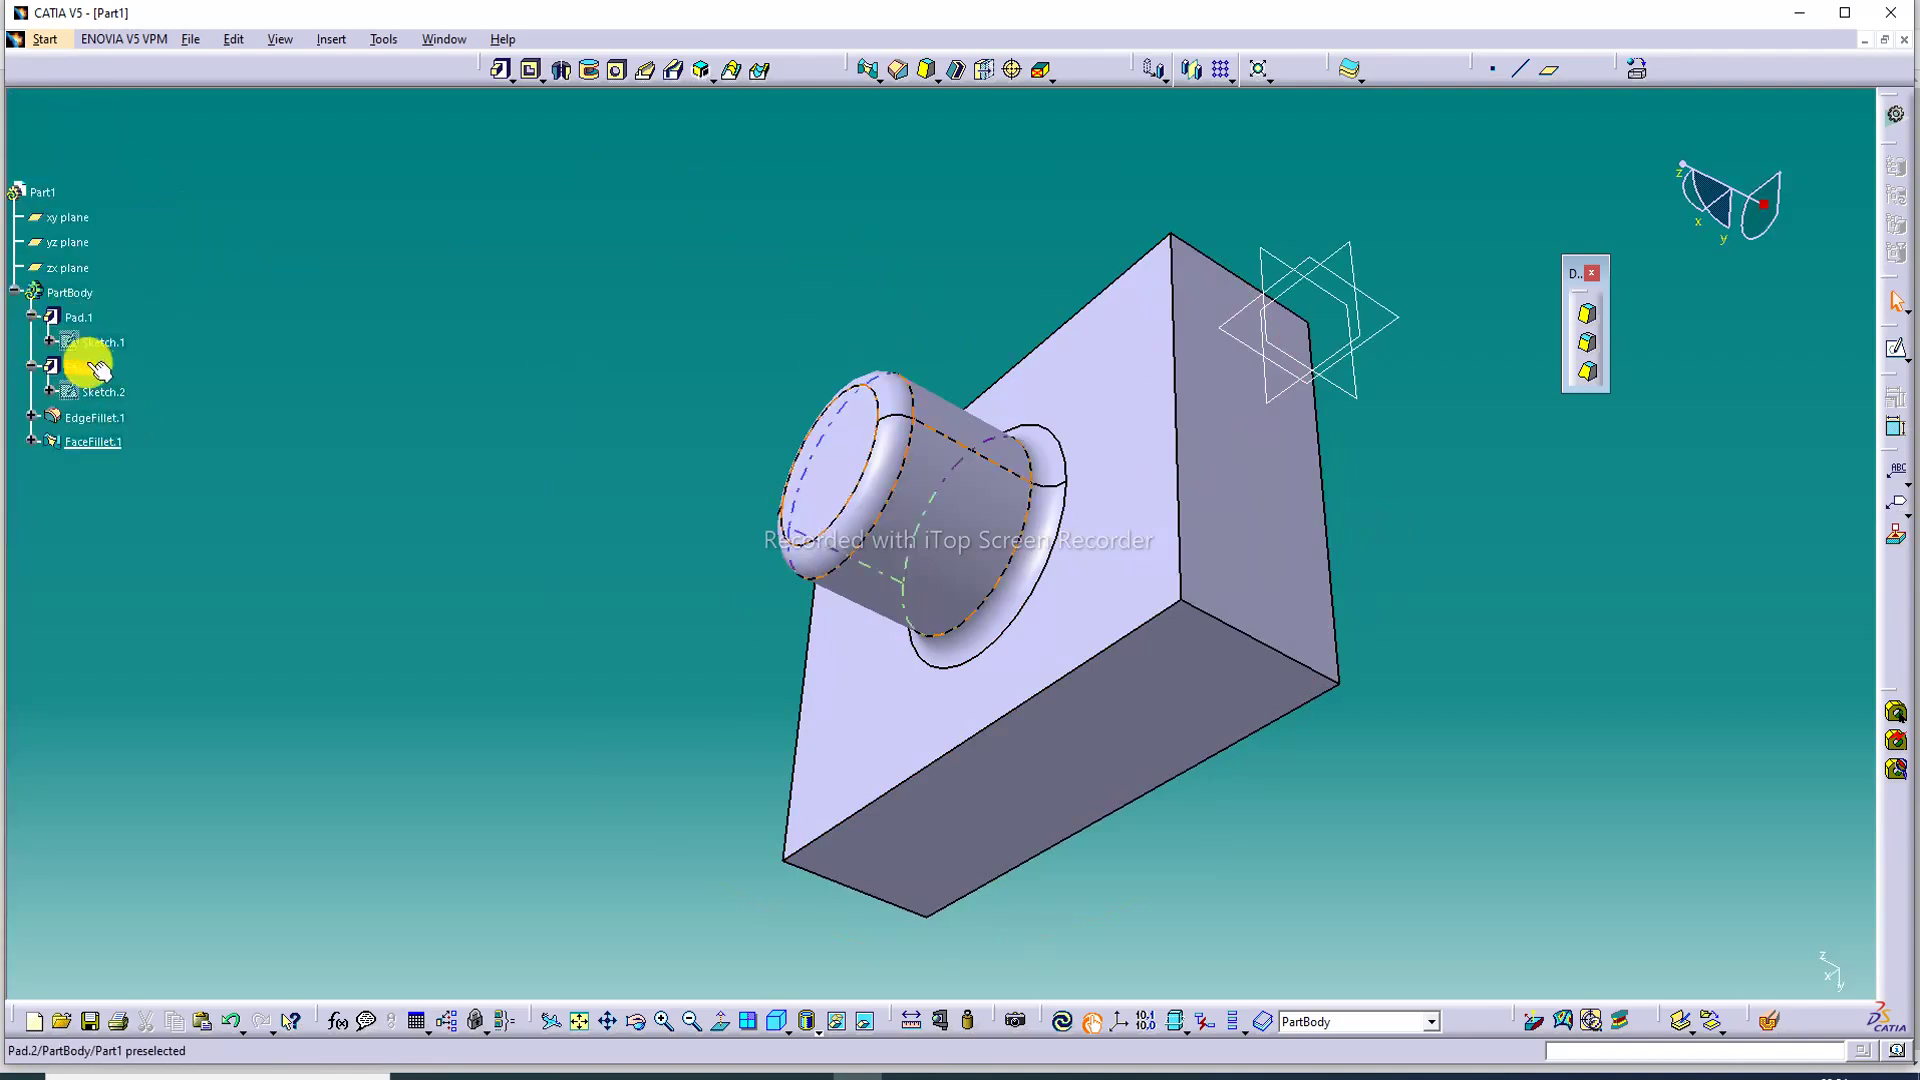
pyautogui.click(81, 317)
pyautogui.rightClick(81, 317)
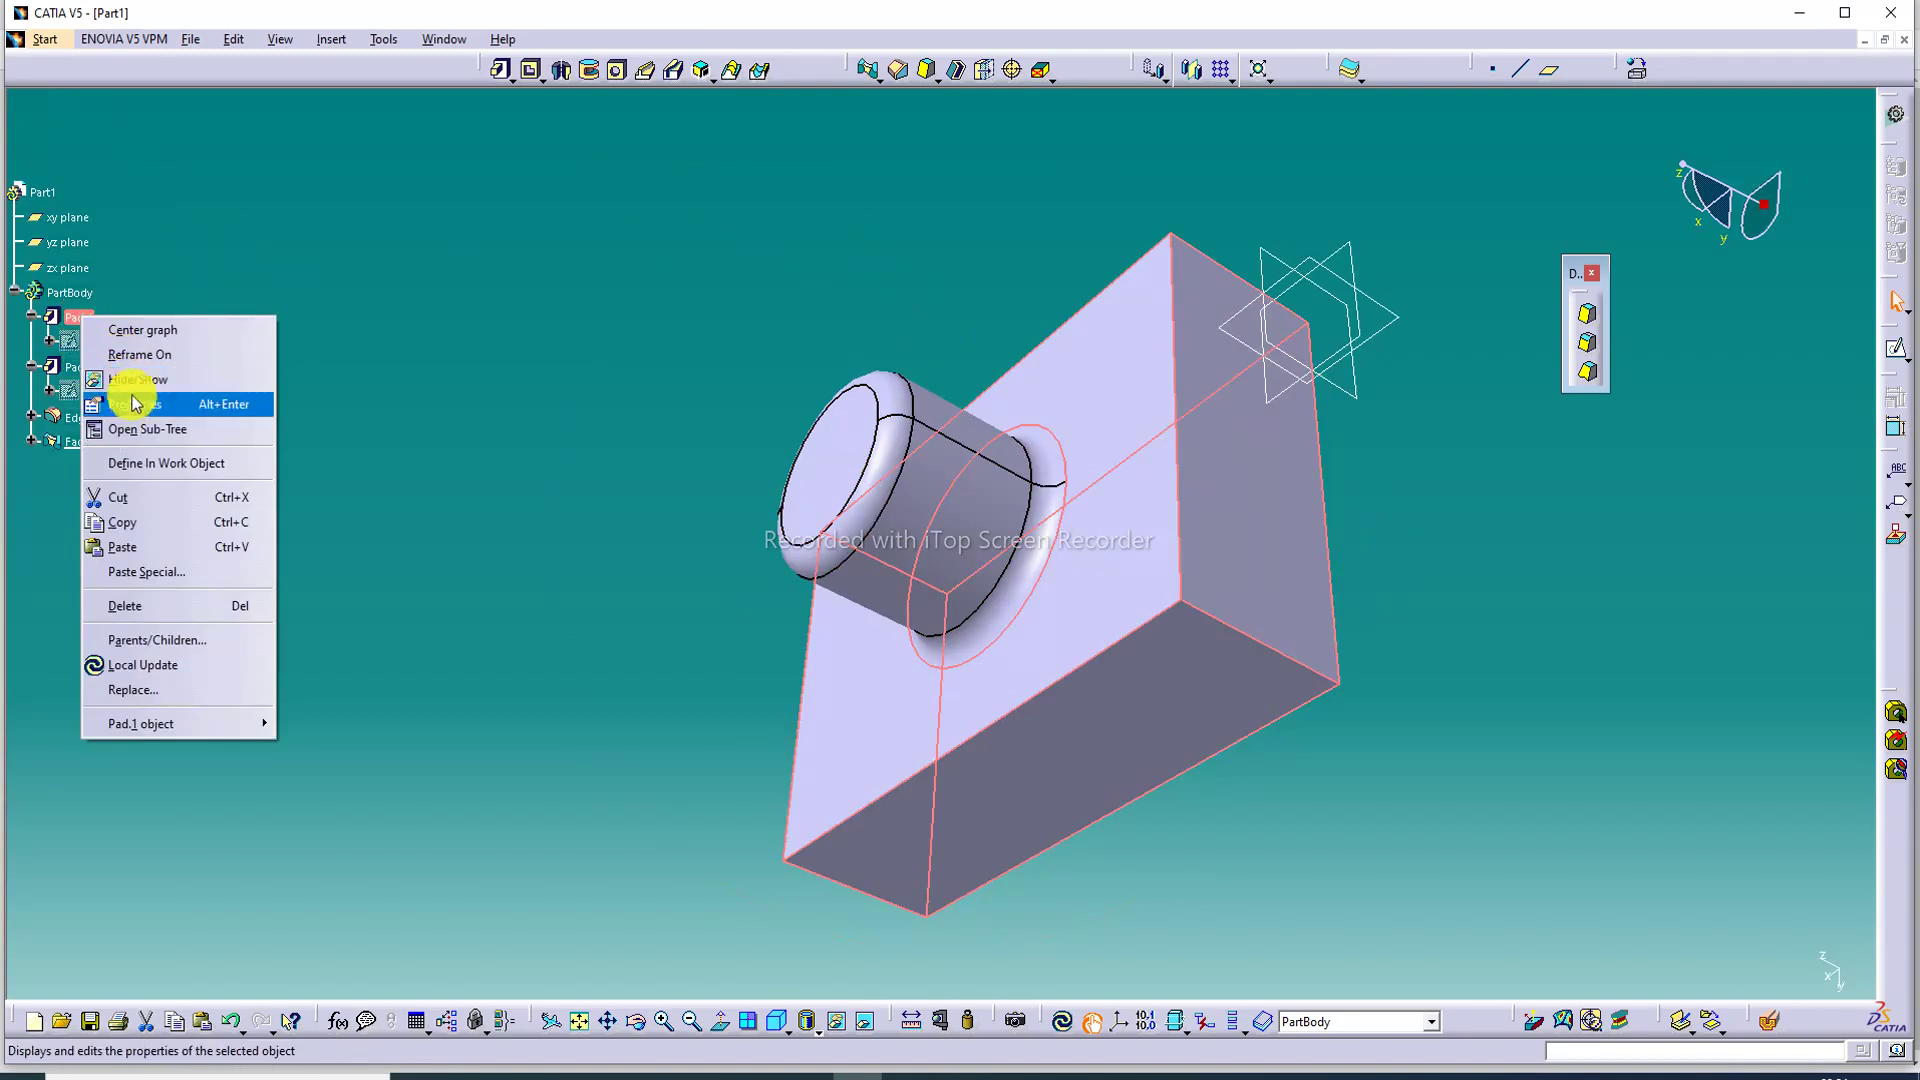
pyautogui.click(265, 407)
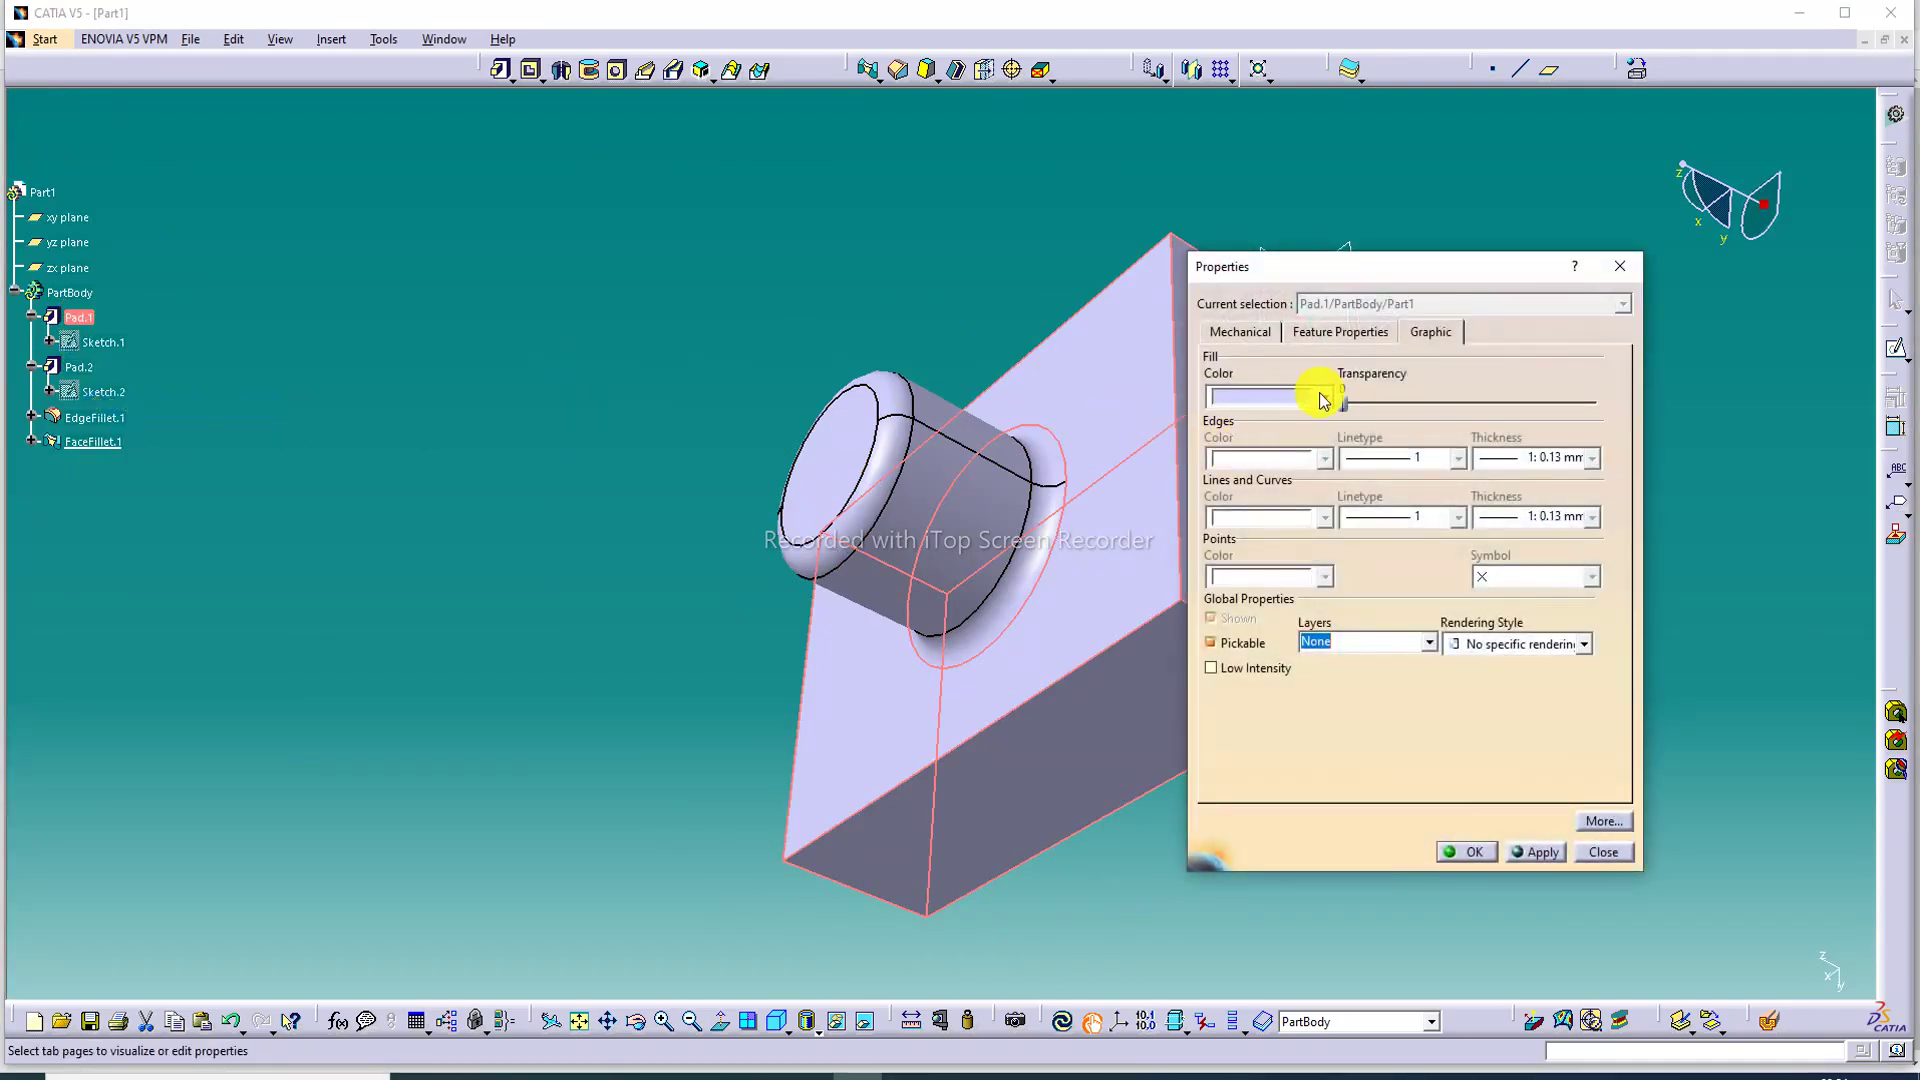
pyautogui.click(1323, 397)
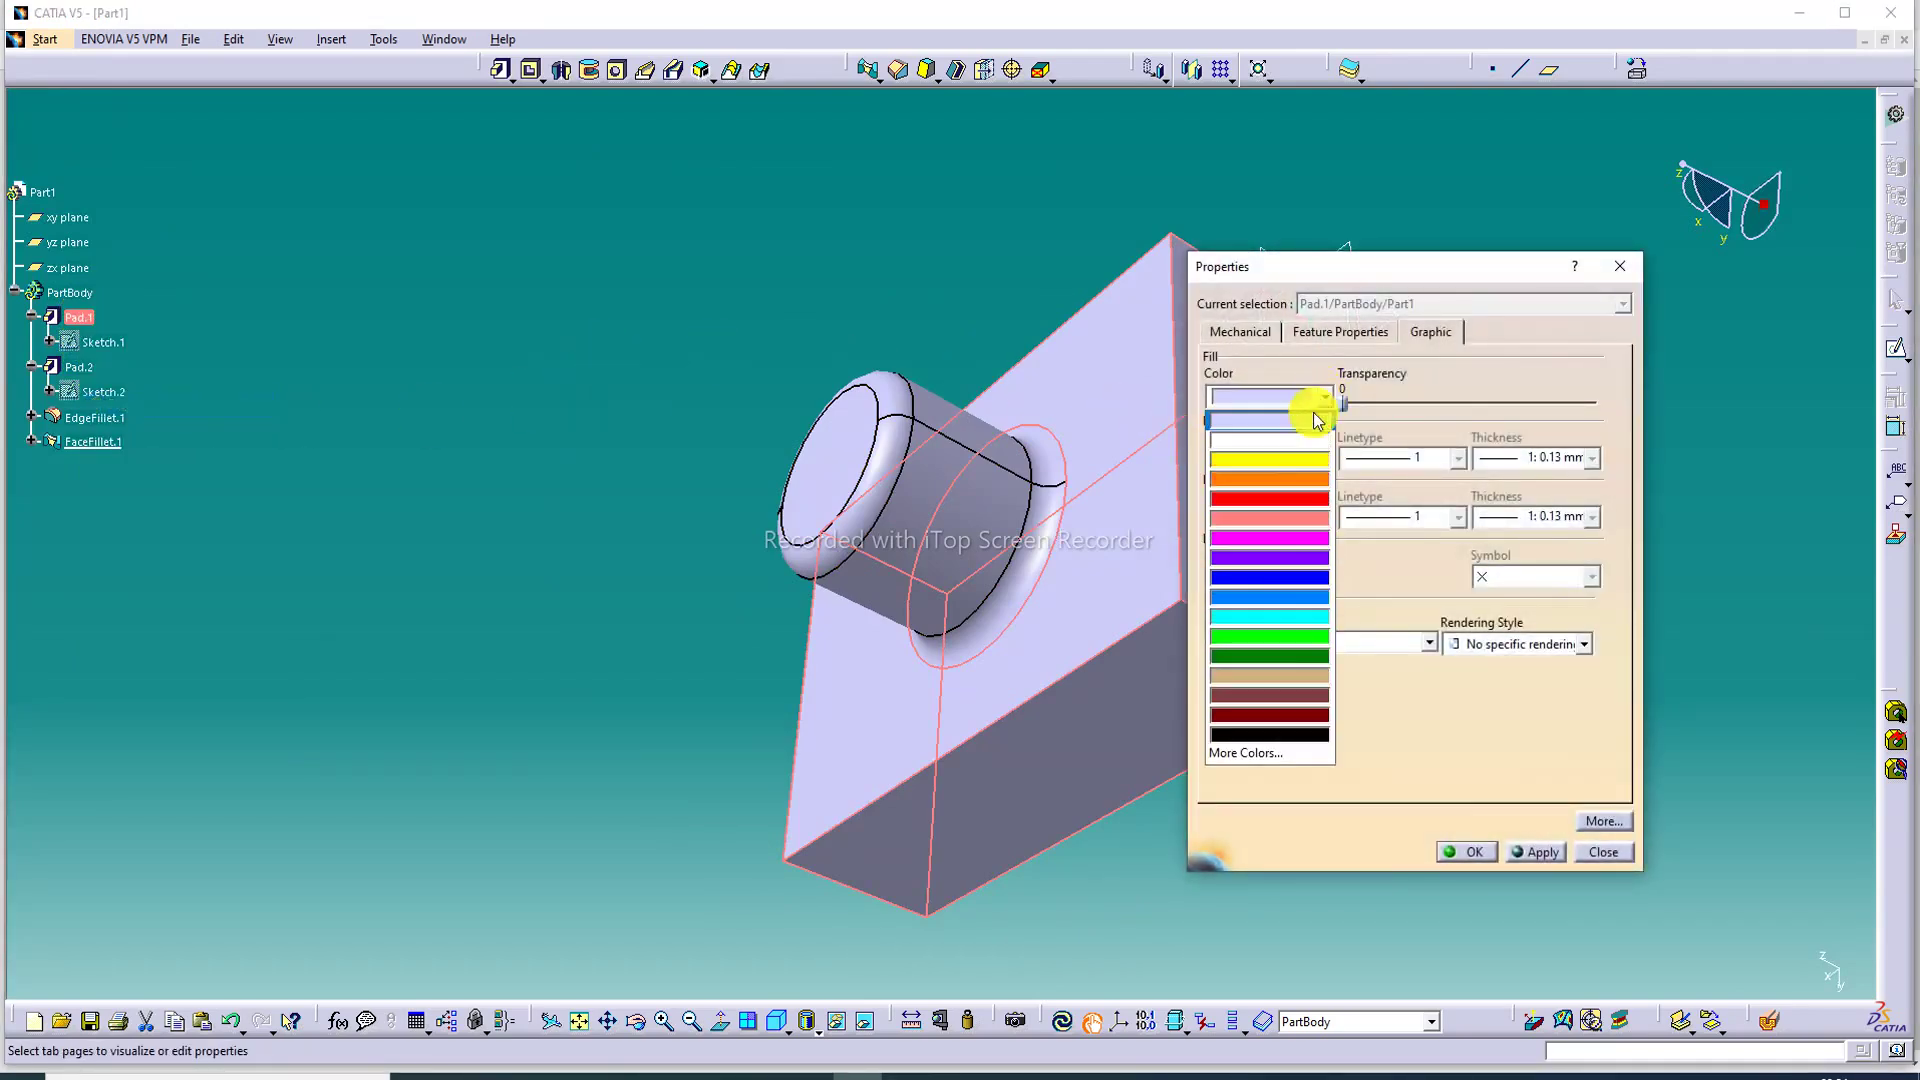
pyautogui.click(1305, 538)
pyautogui.click(1465, 853)
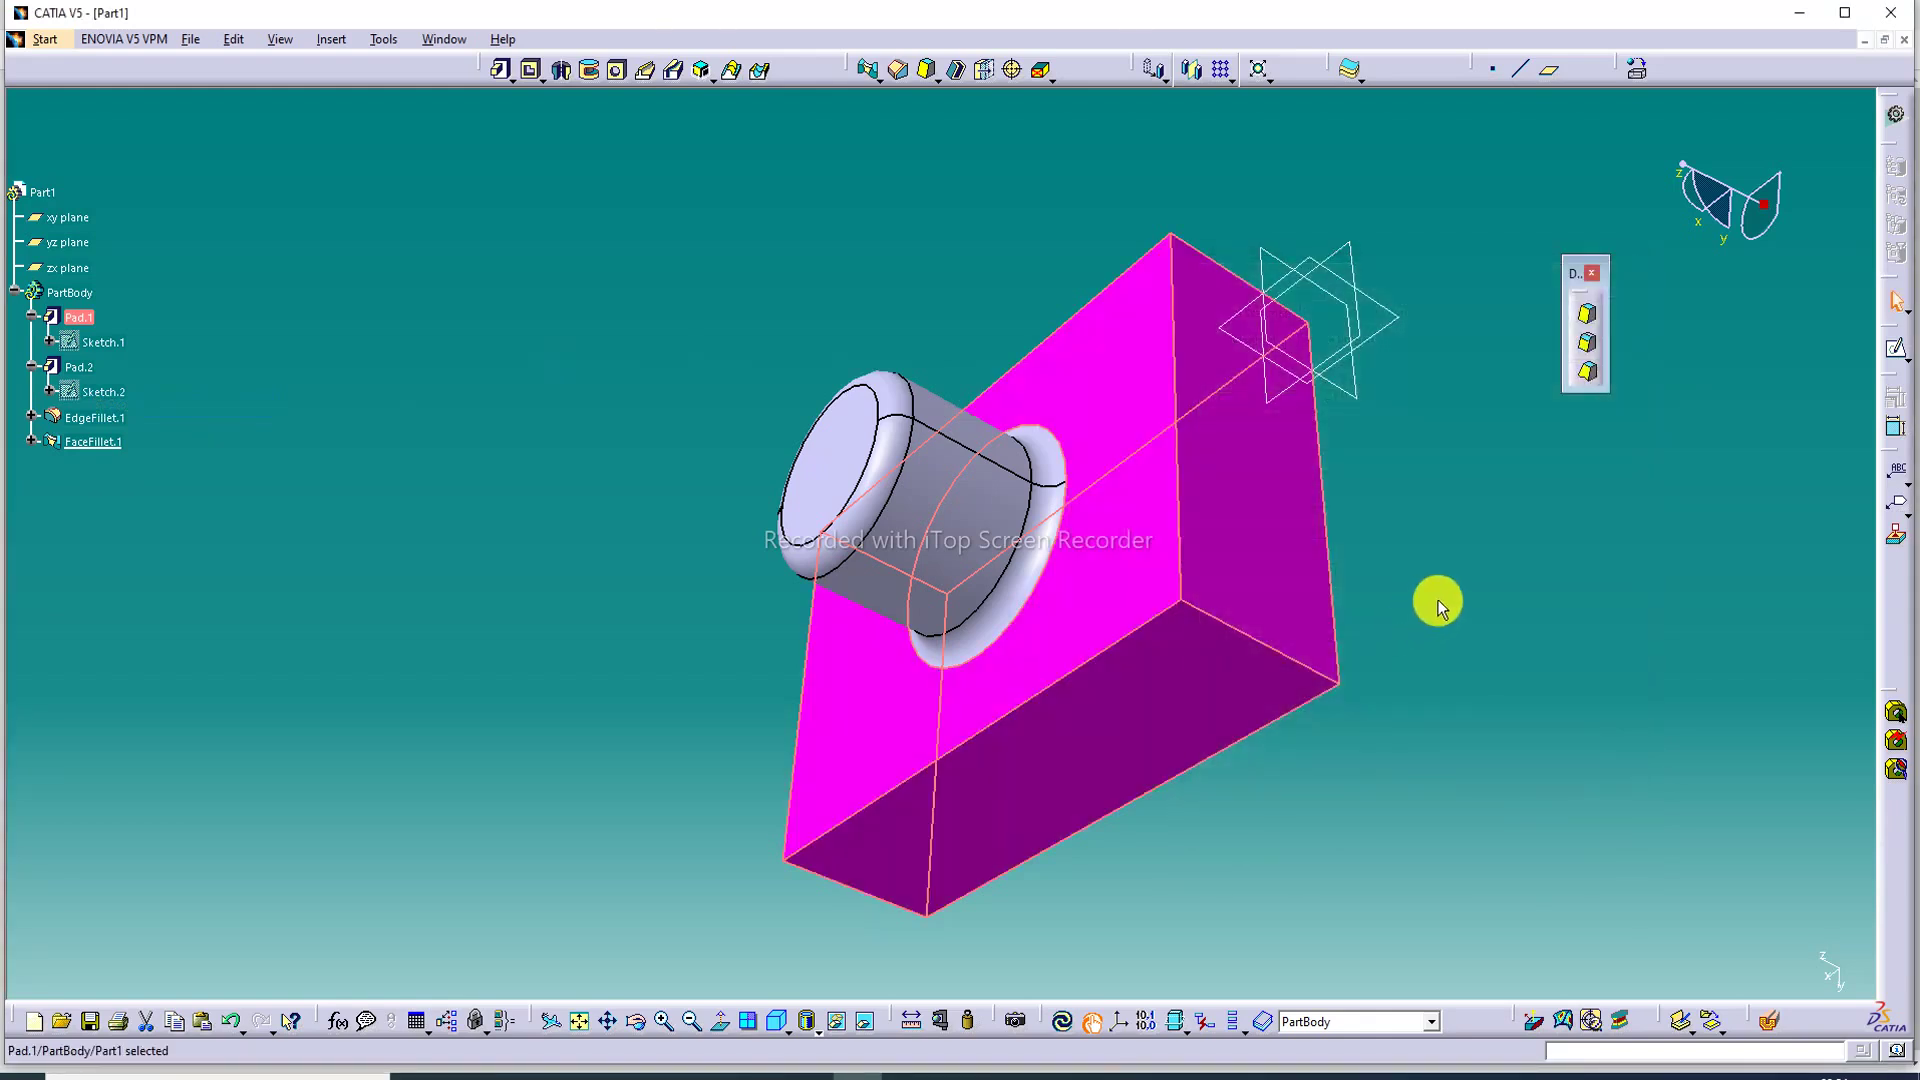
# Set the fill color of the fillet face around the cylinder's top edge to orange.
pyautogui.rightClick(903, 455)
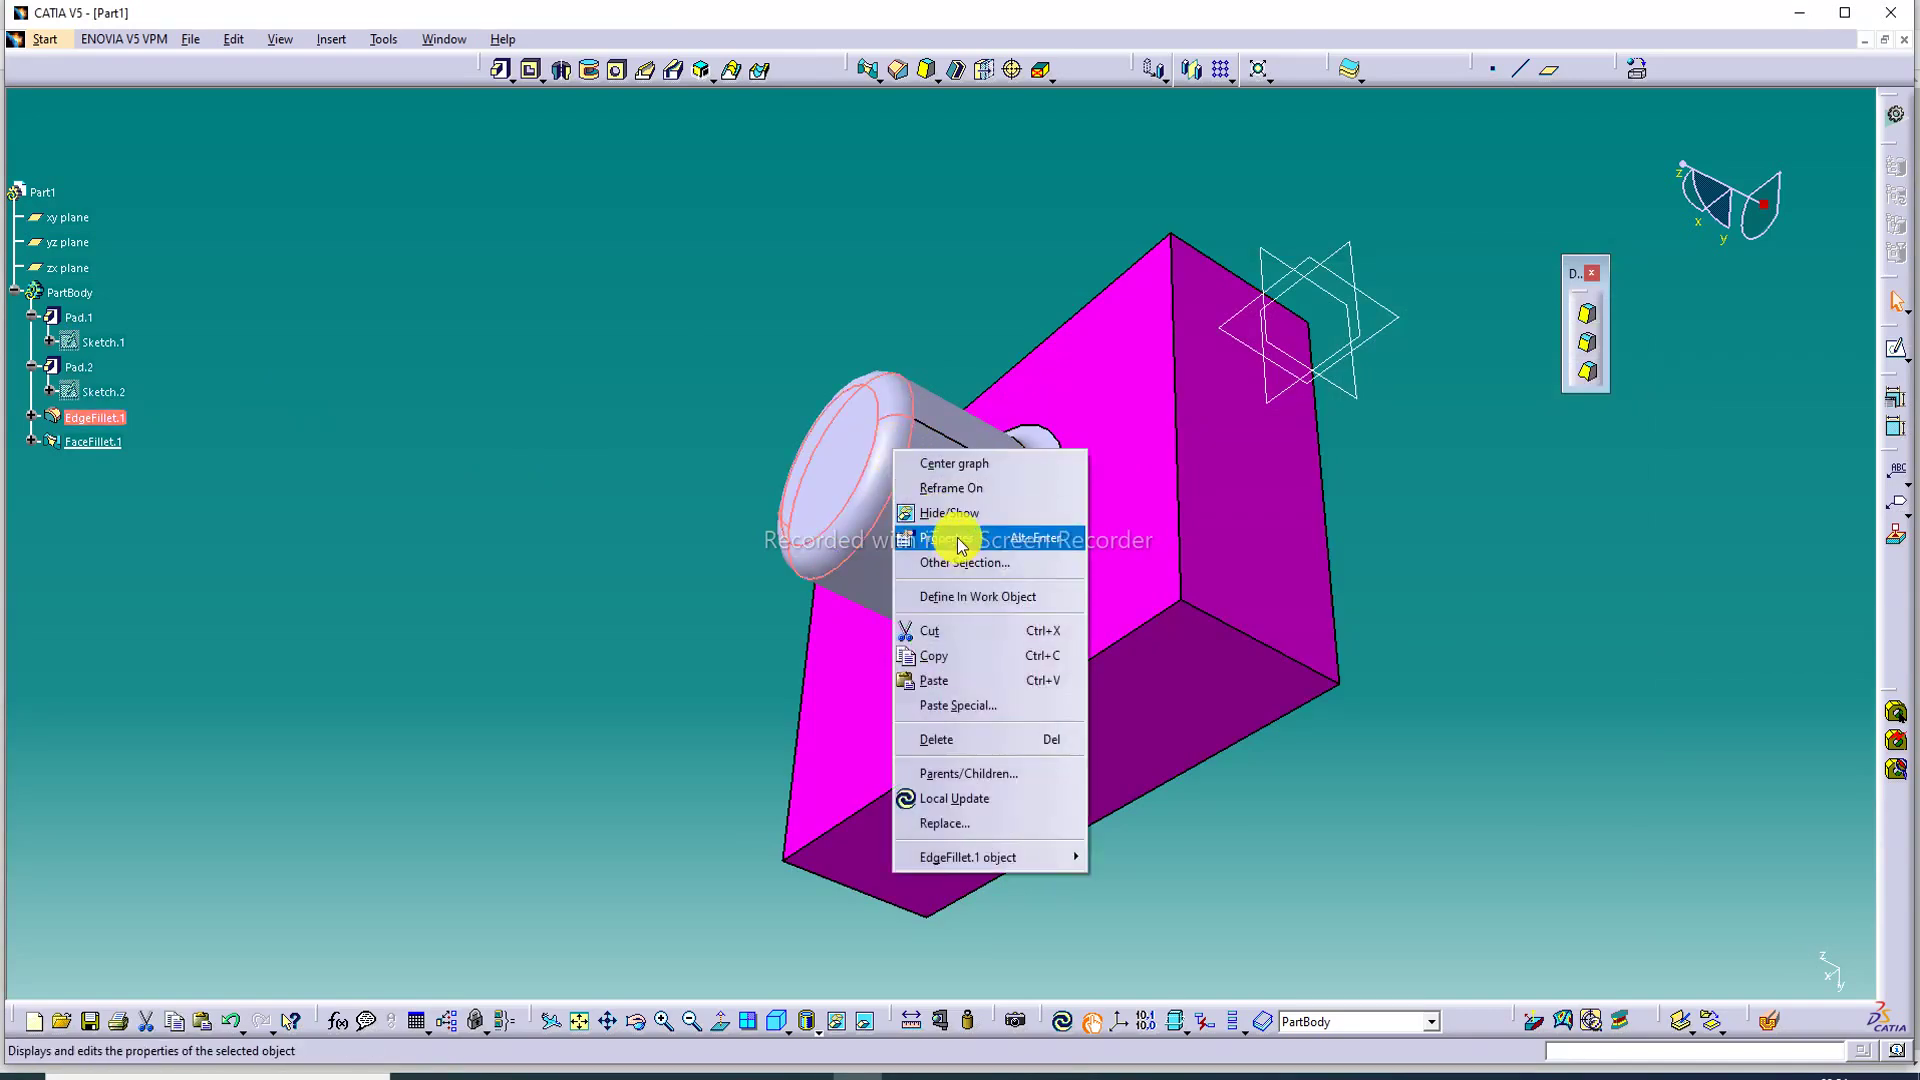
pyautogui.click(925, 532)
pyautogui.click(1324, 397)
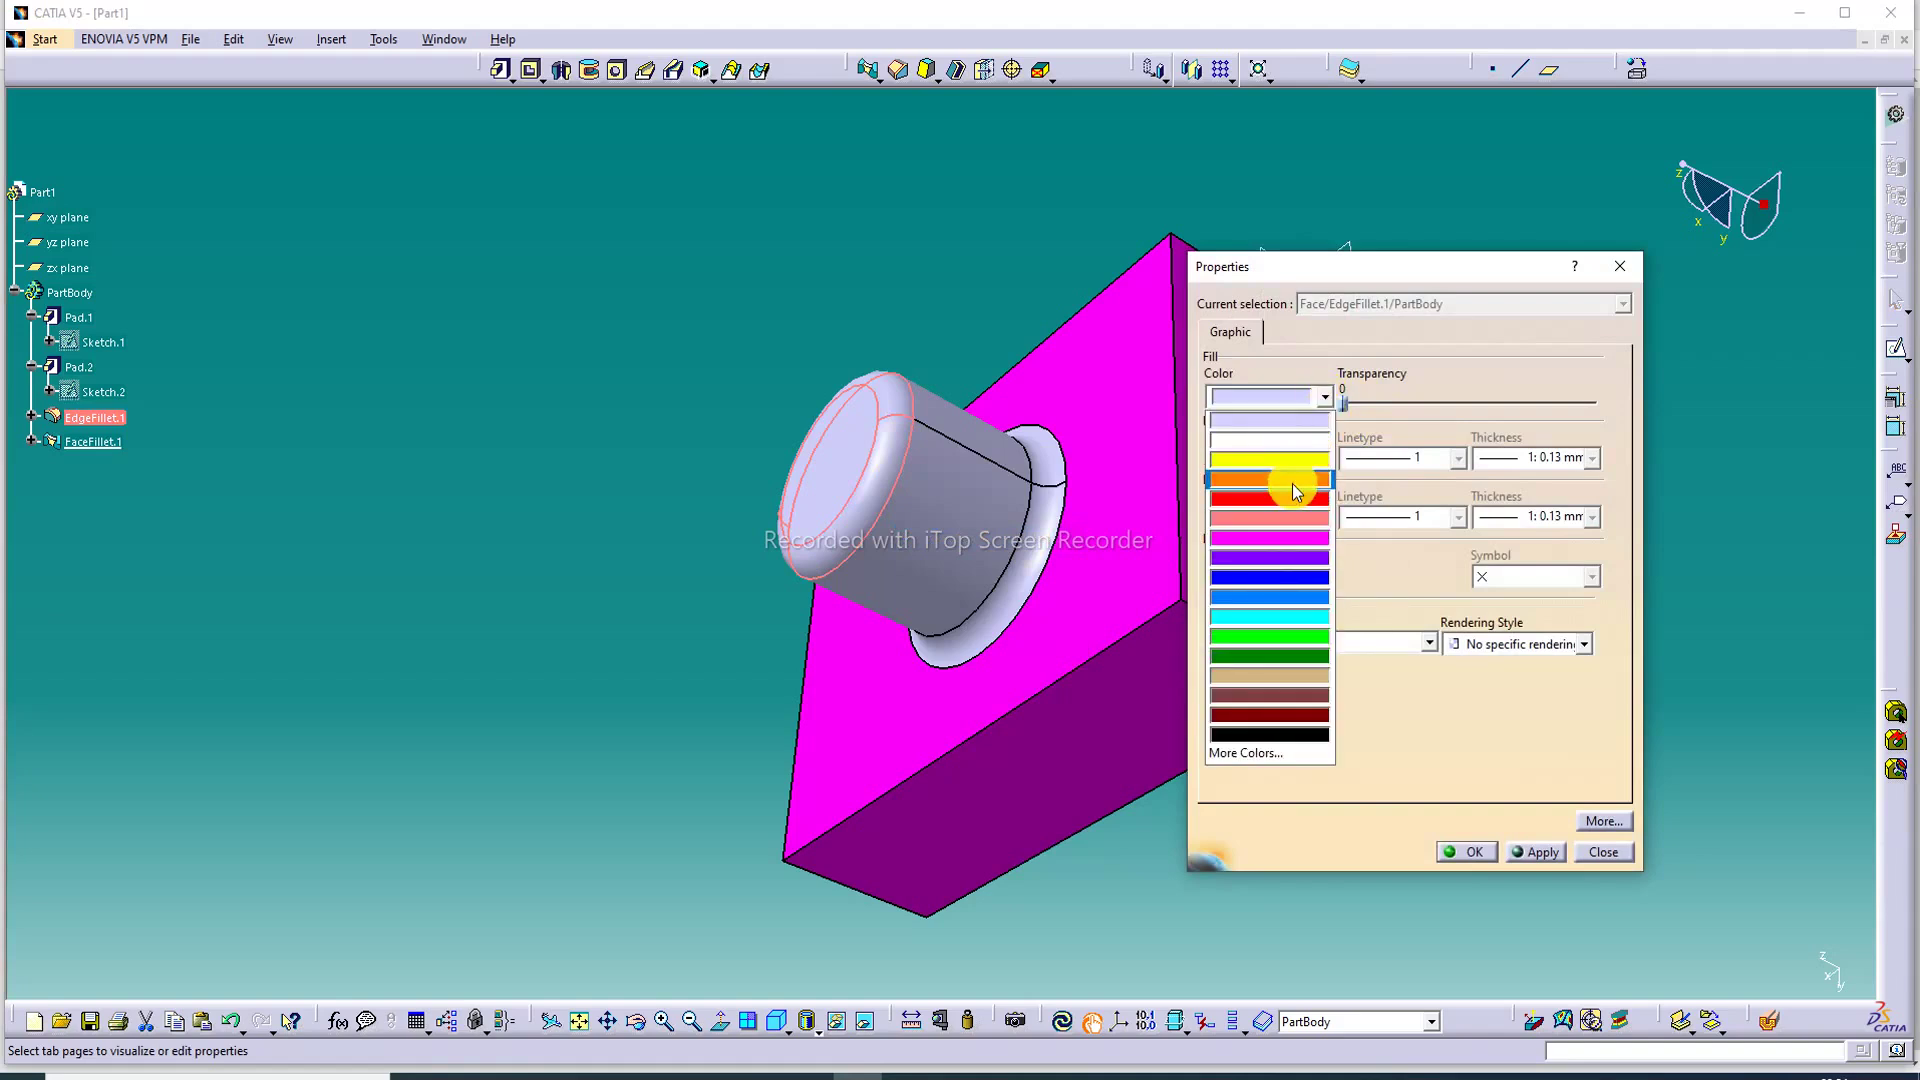
pyautogui.click(1292, 479)
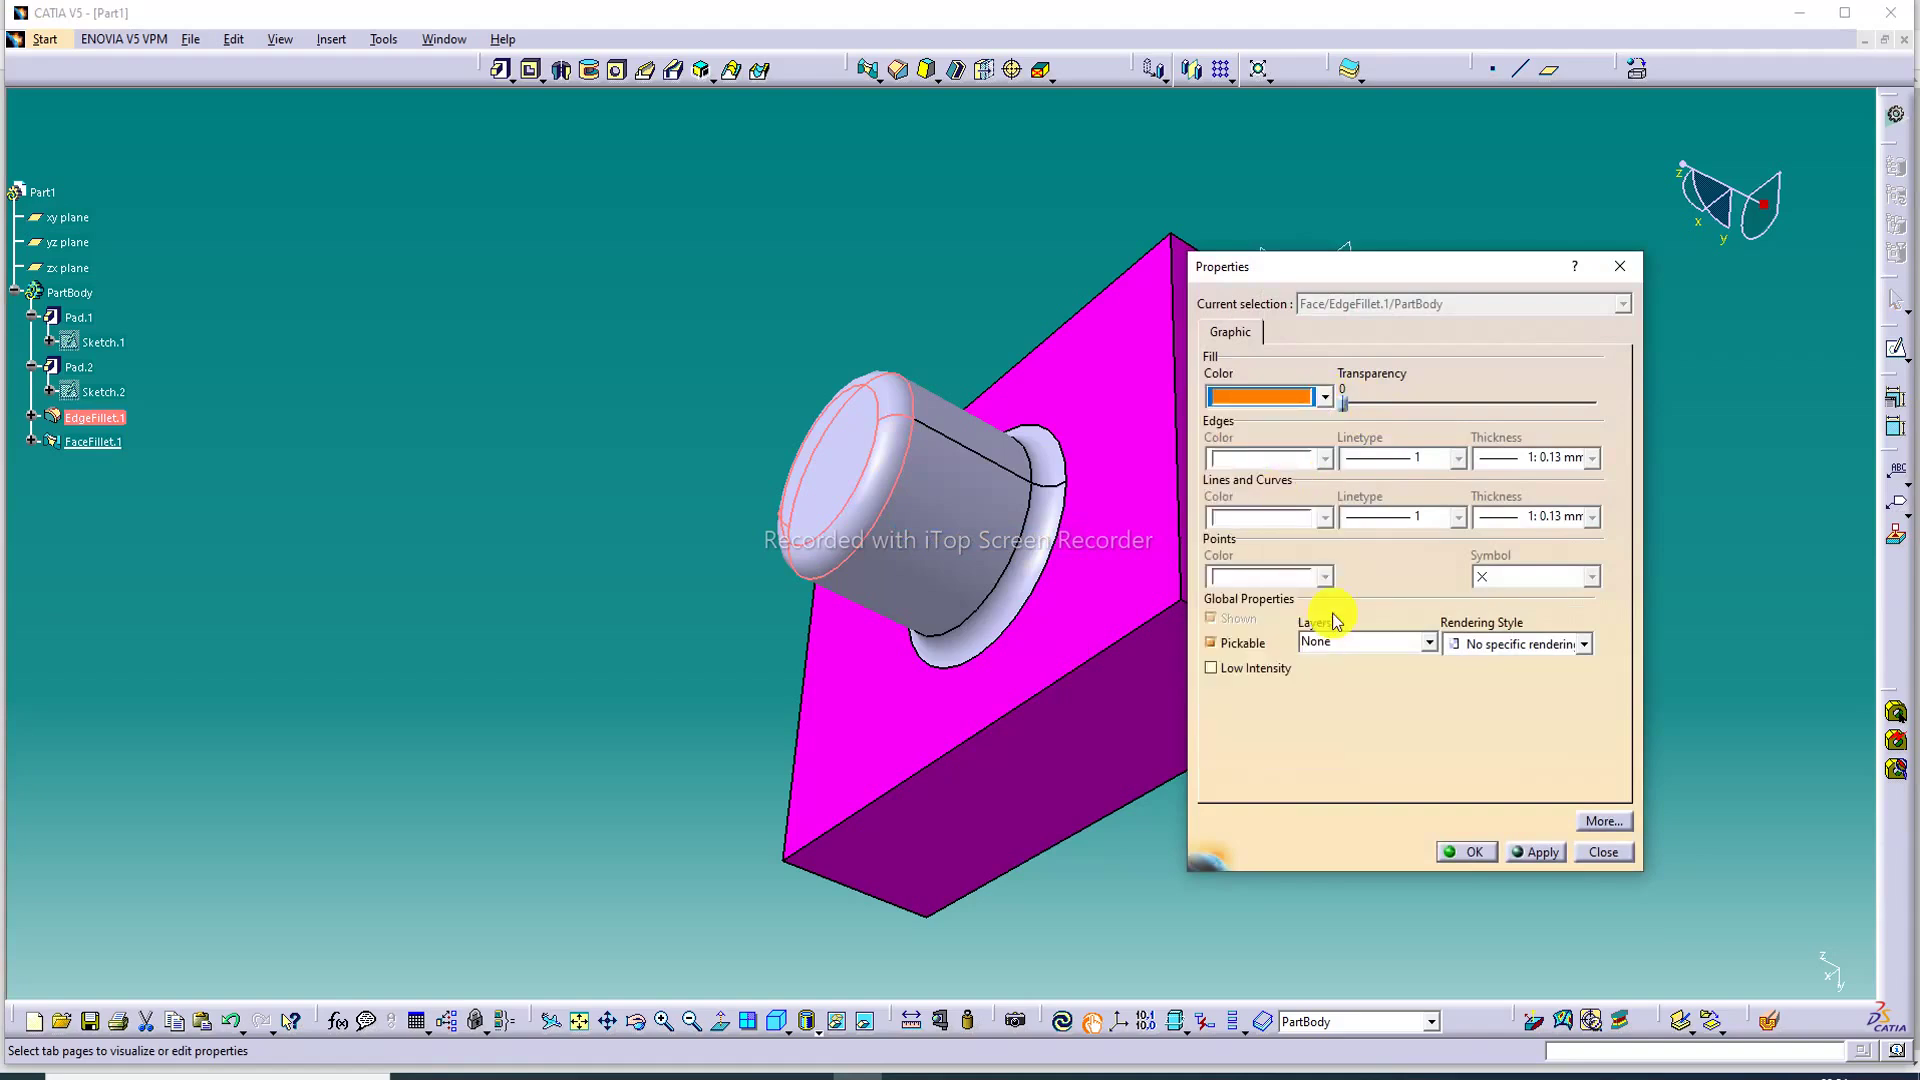
pyautogui.click(1481, 855)
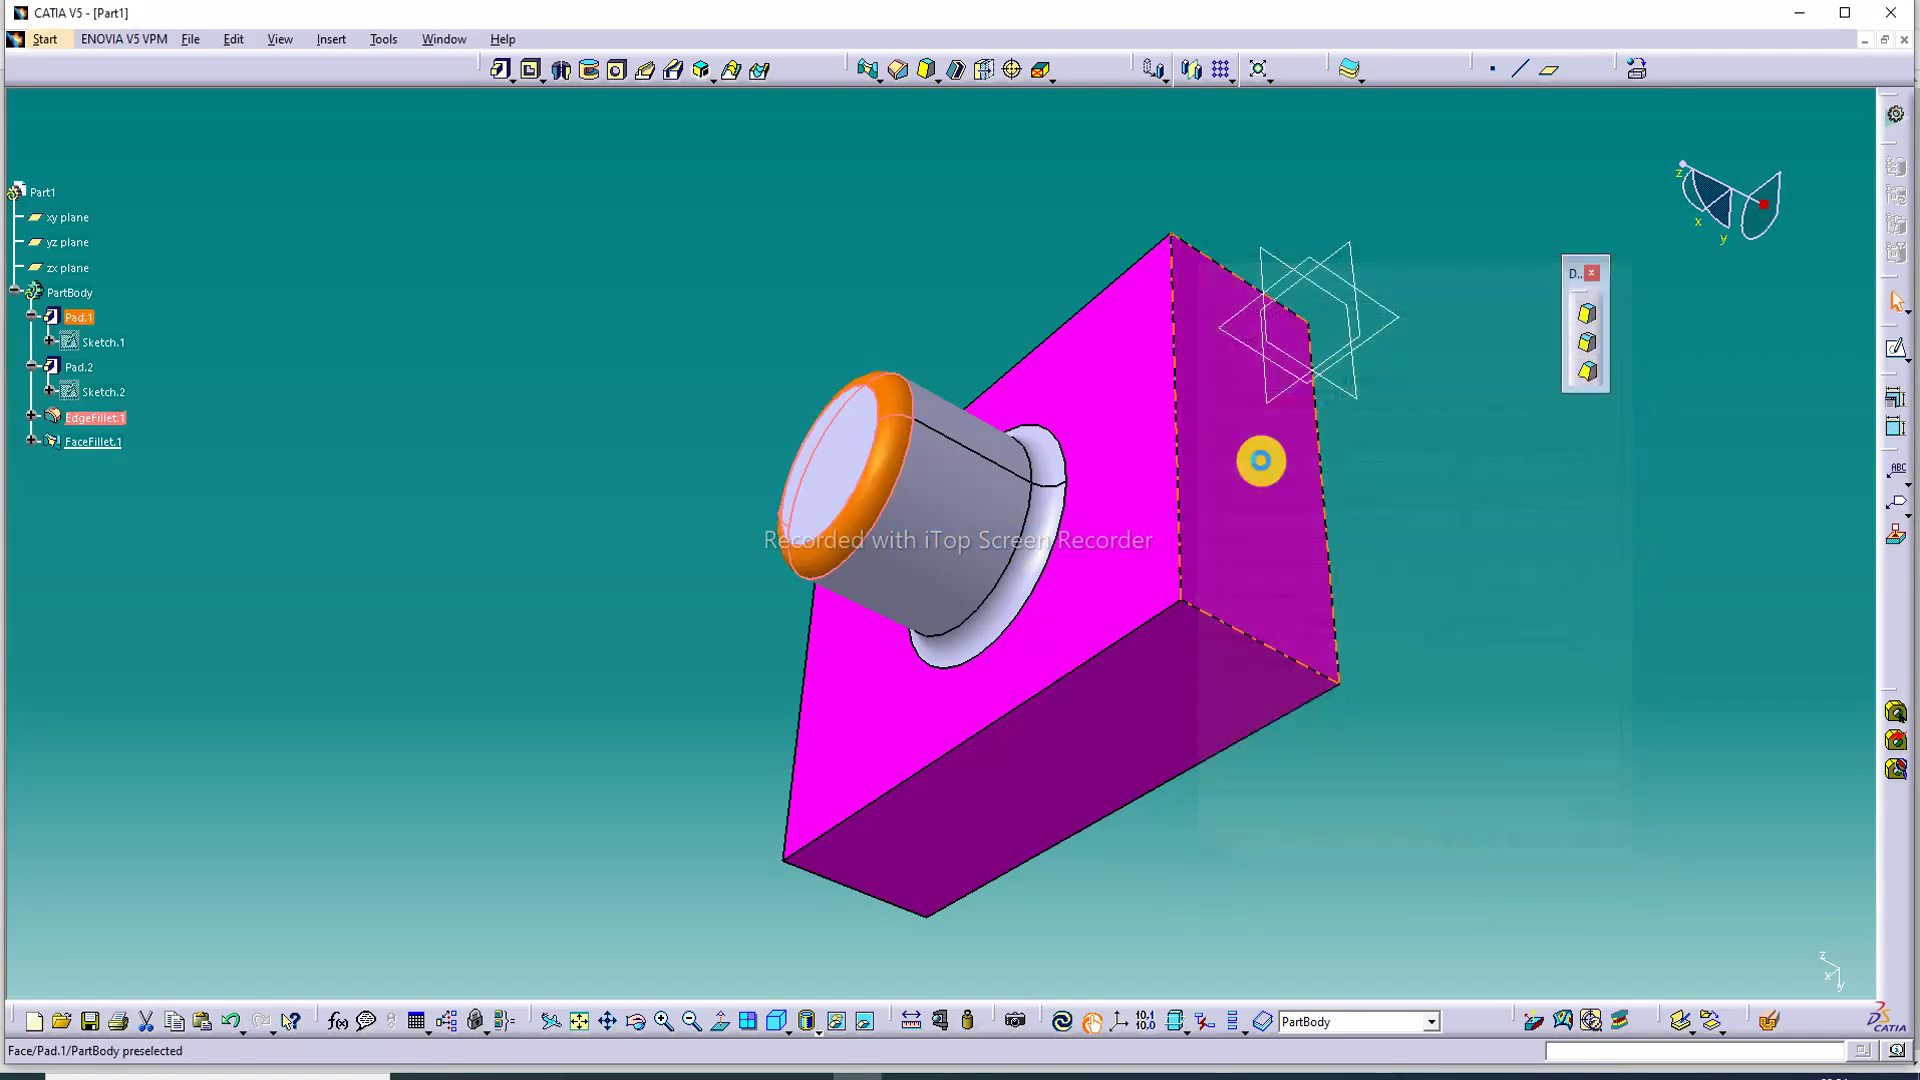
# Set the fill color of the fillet face at the cylinder's base to dark red.
pyautogui.rightClick(1058, 533)
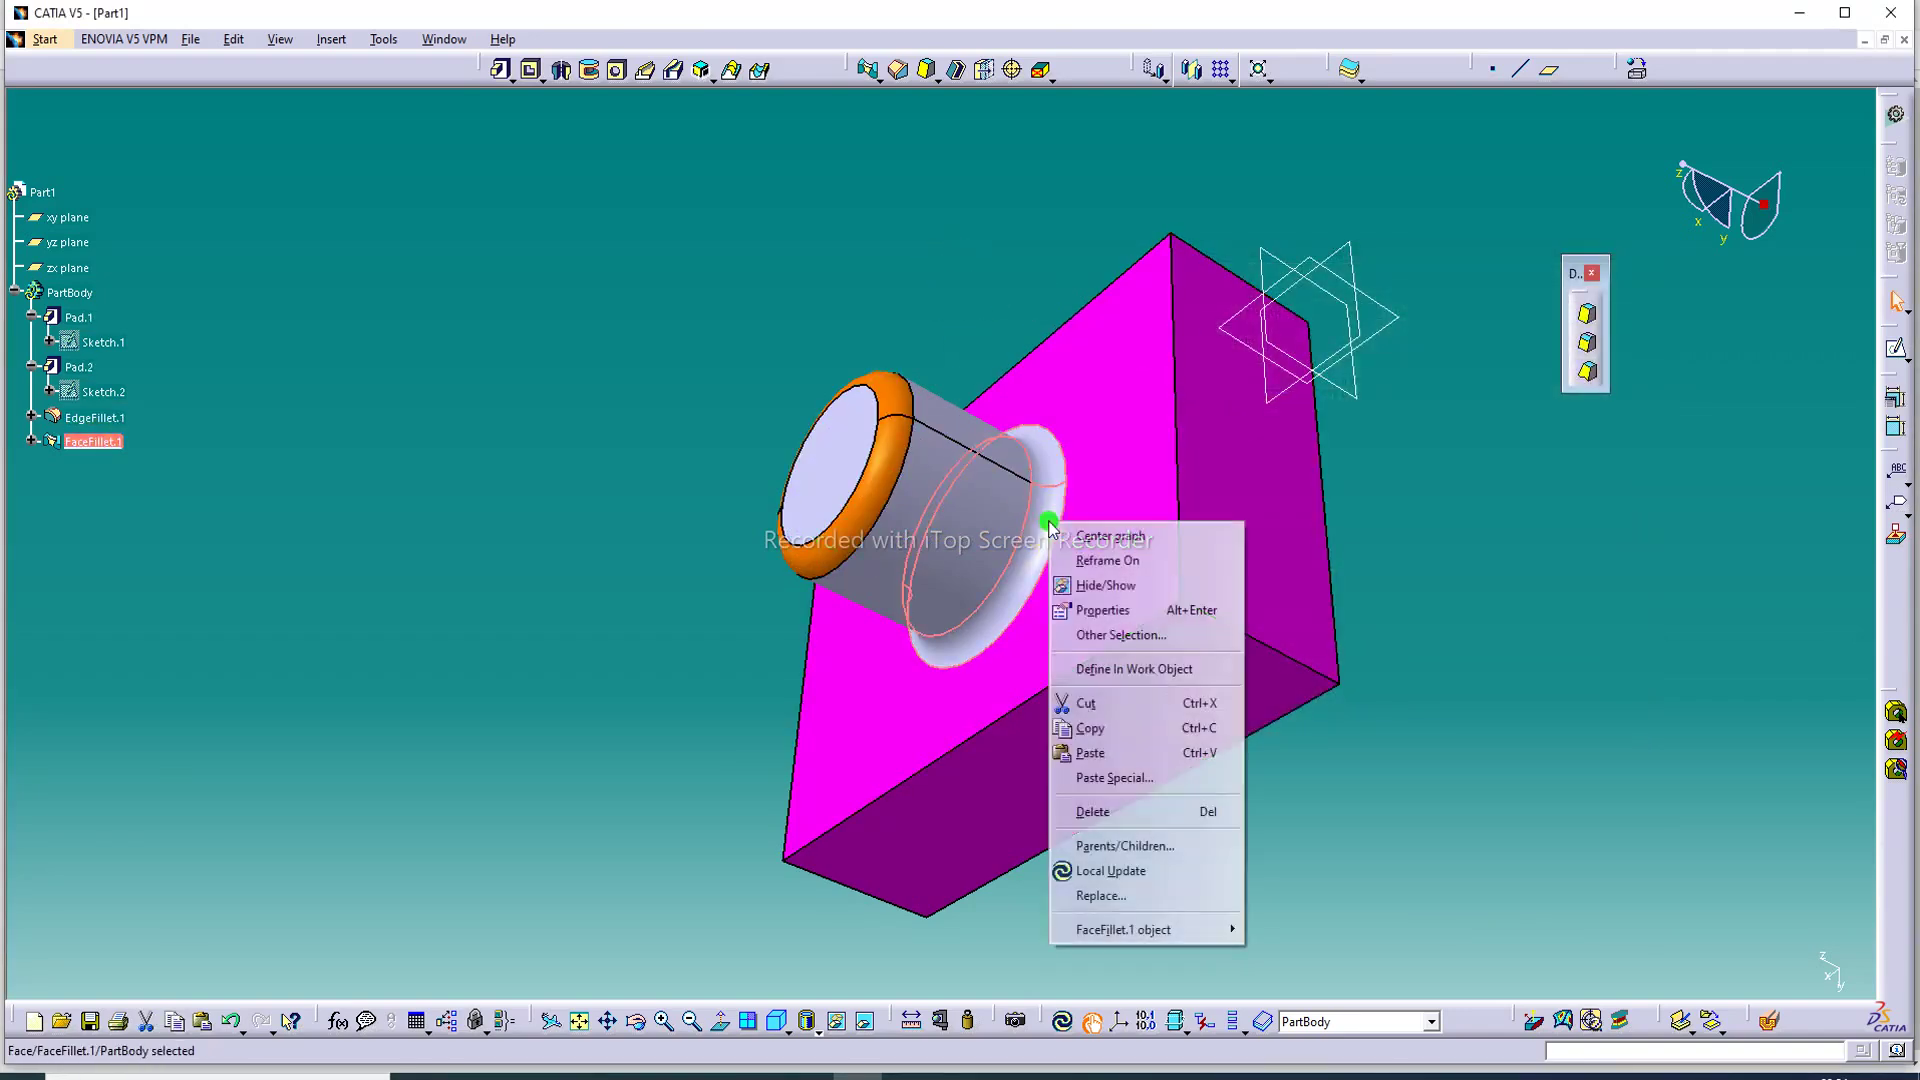
pyautogui.click(1101, 610)
pyautogui.click(1325, 397)
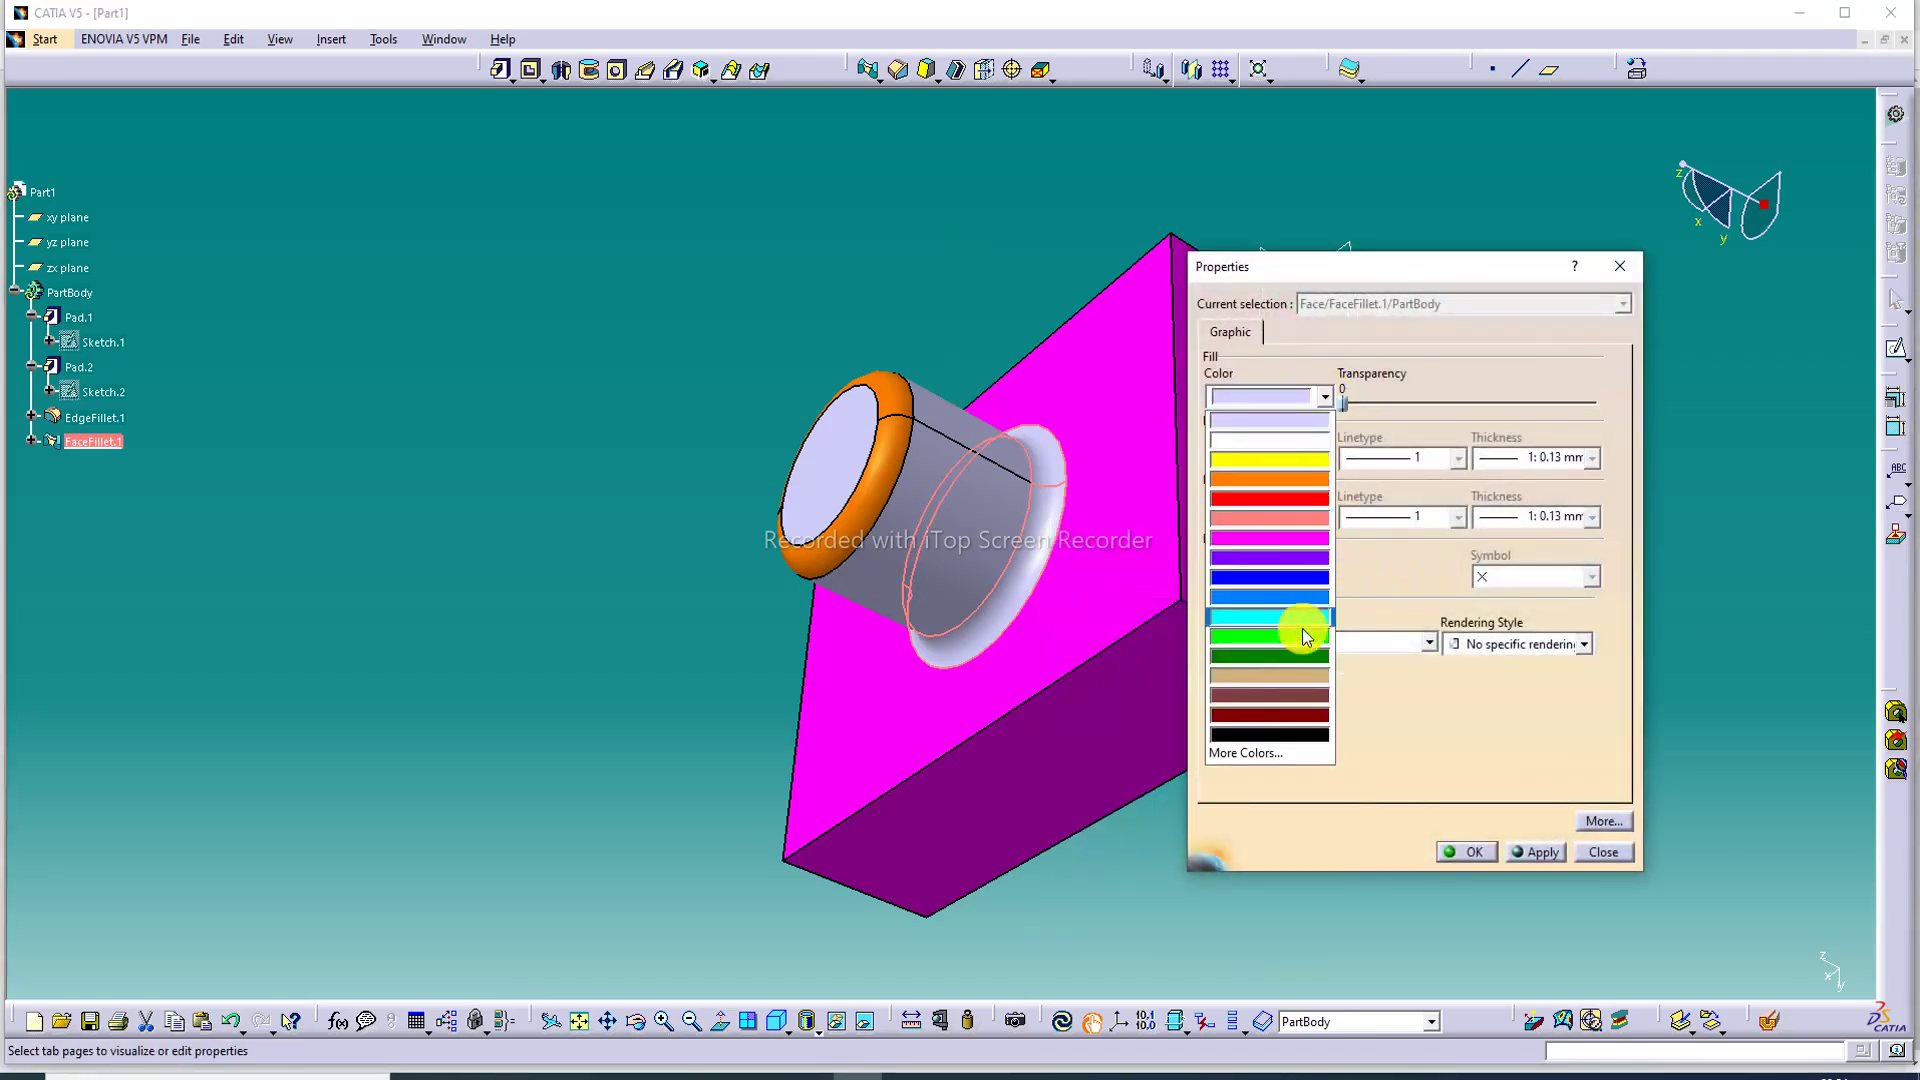
pyautogui.click(1294, 712)
pyautogui.click(1462, 852)
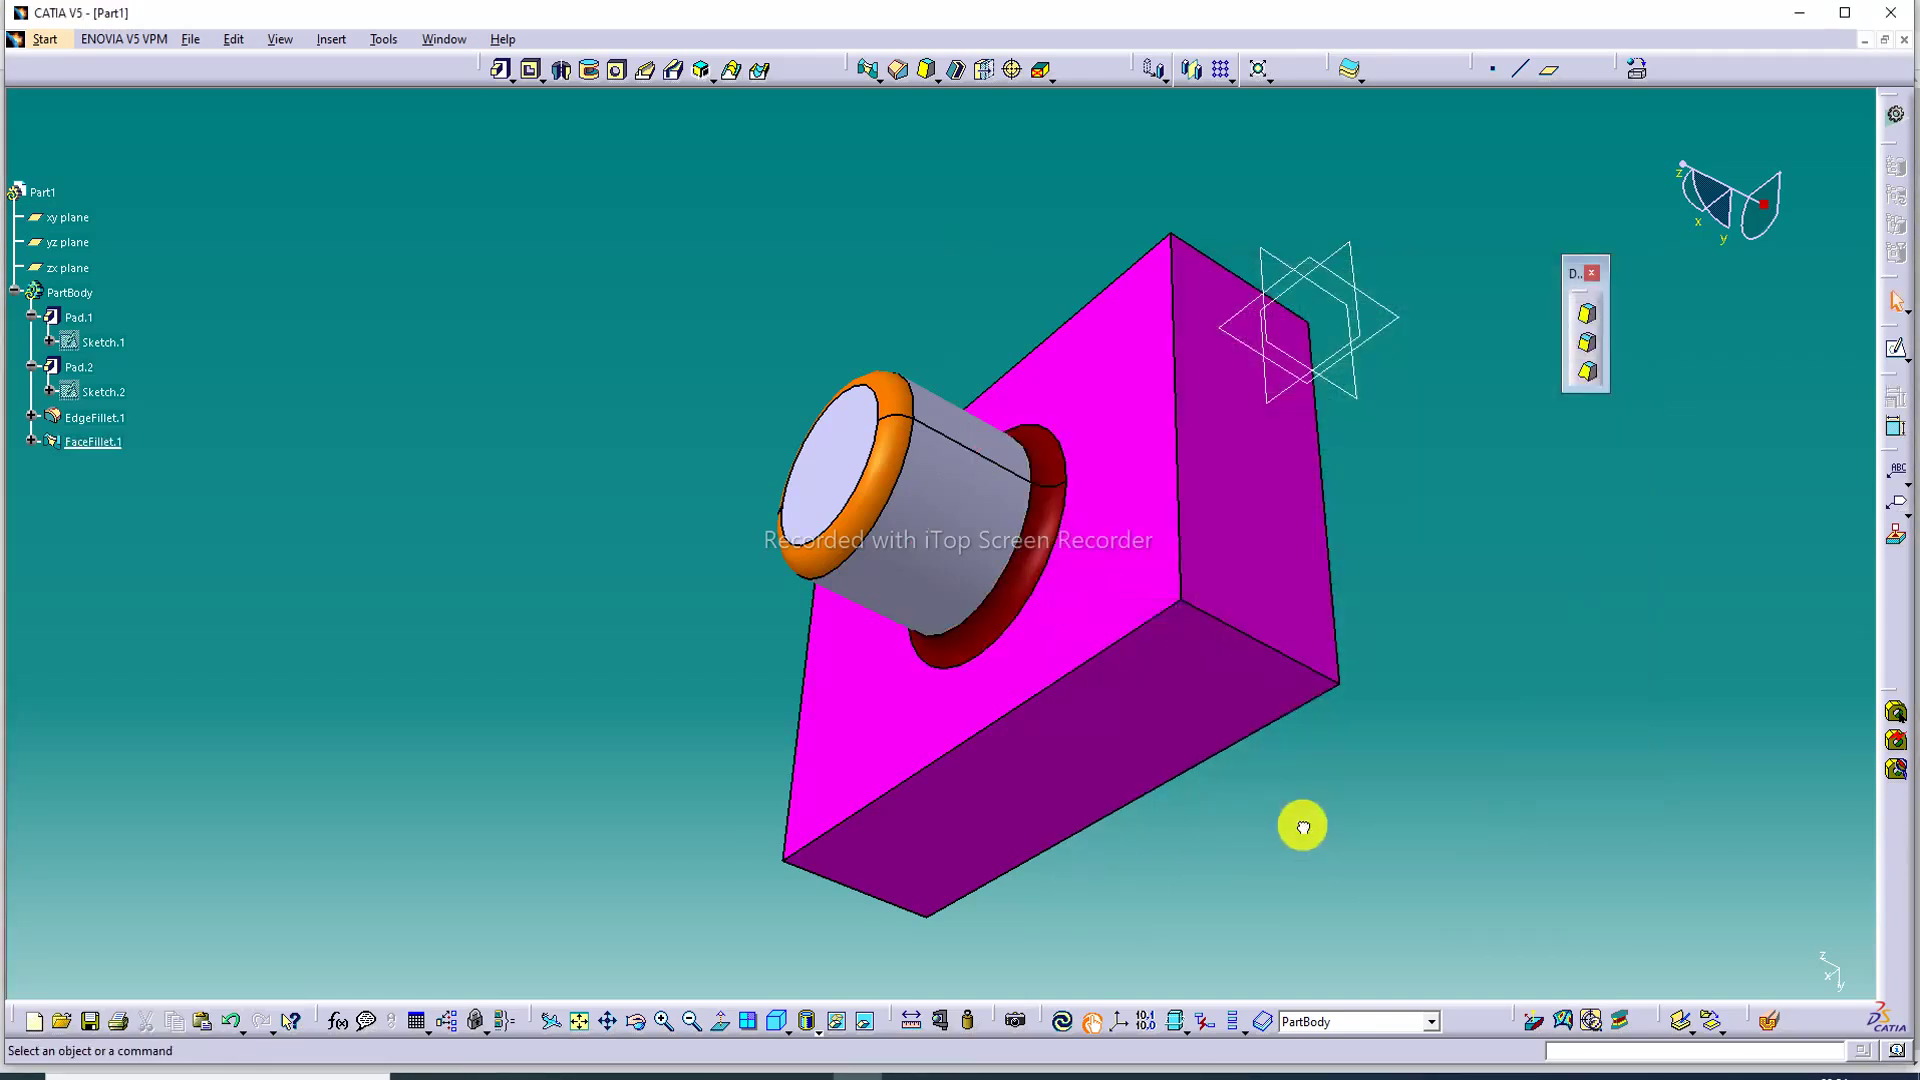
# Add a 5 mm edge fillet along one long top edge of the magenta block.
pyautogui.moveTo(1138, 400); pyautogui.dragTo(1389, 283, button='middle')
pyautogui.moveTo(1269, 614); pyautogui.dragTo(1286, 347, button='middle')
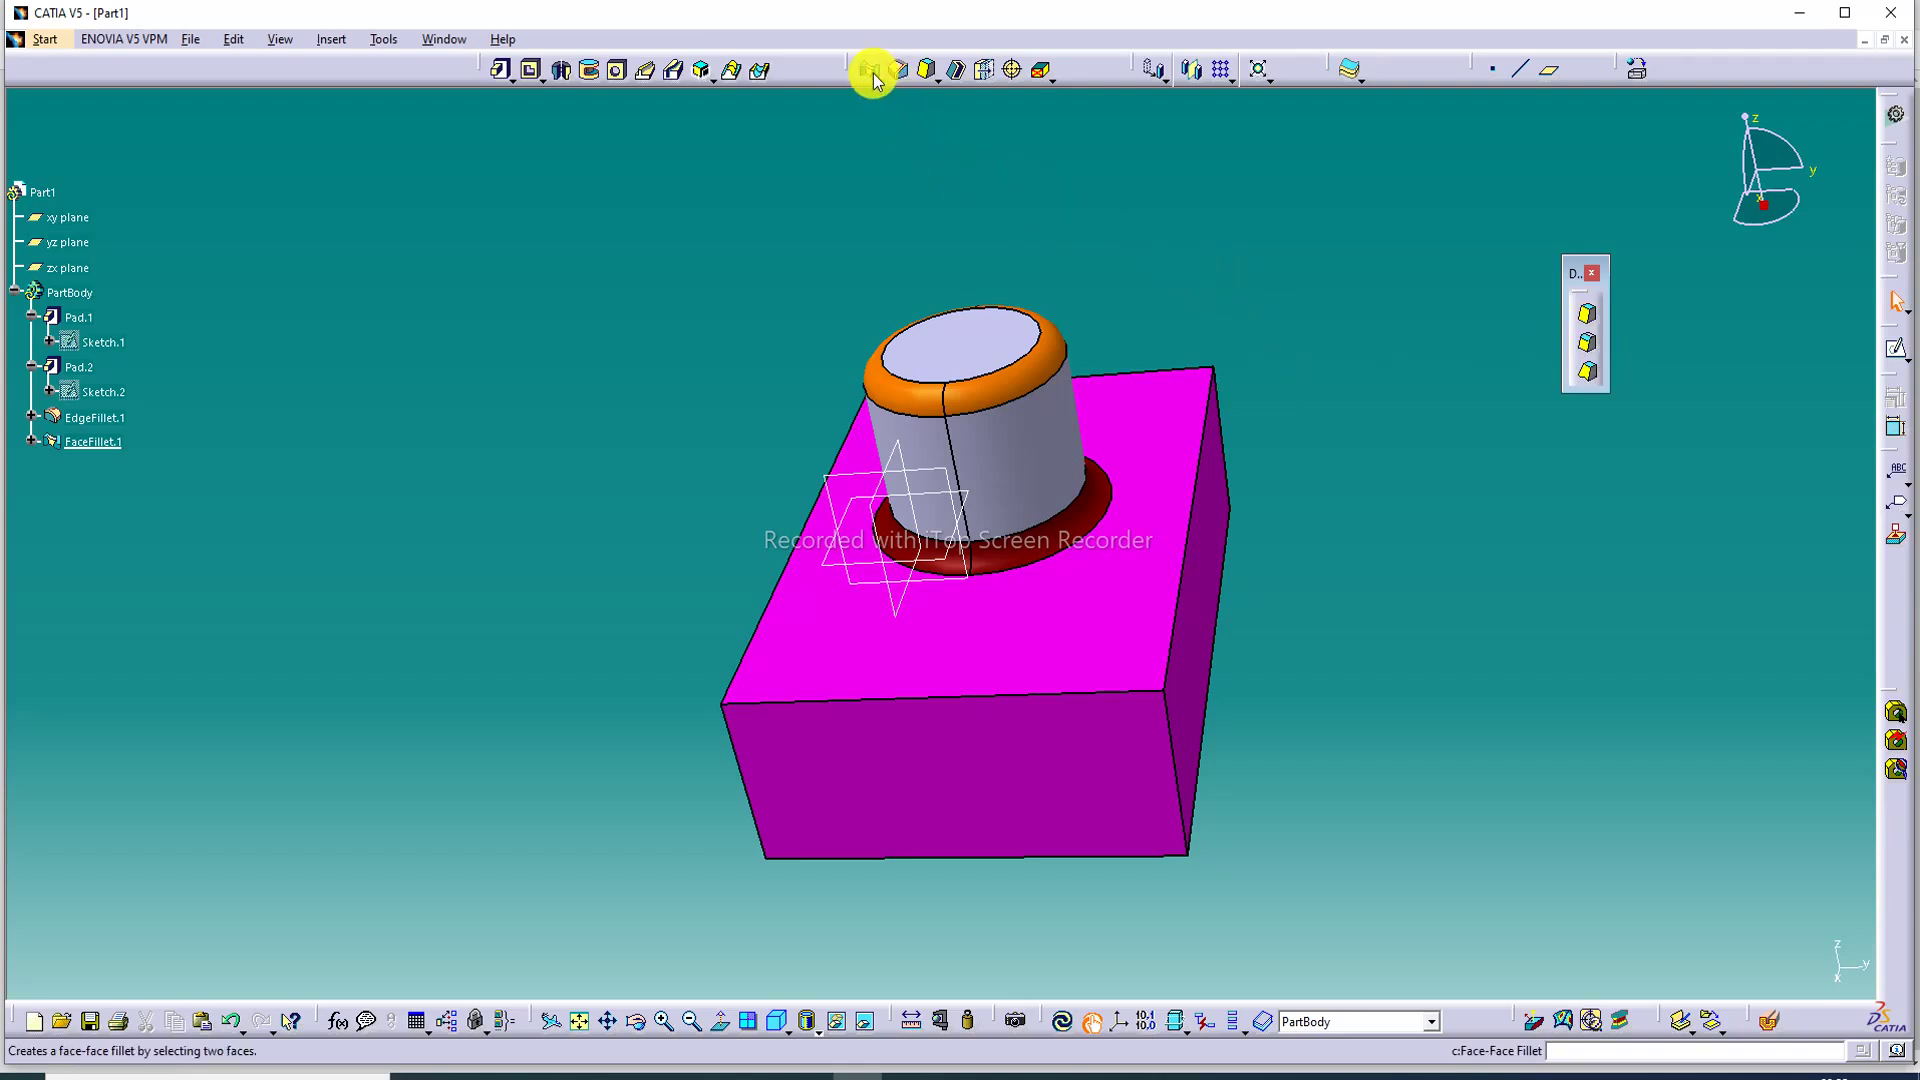
pyautogui.click(904, 78)
pyautogui.click(897, 103)
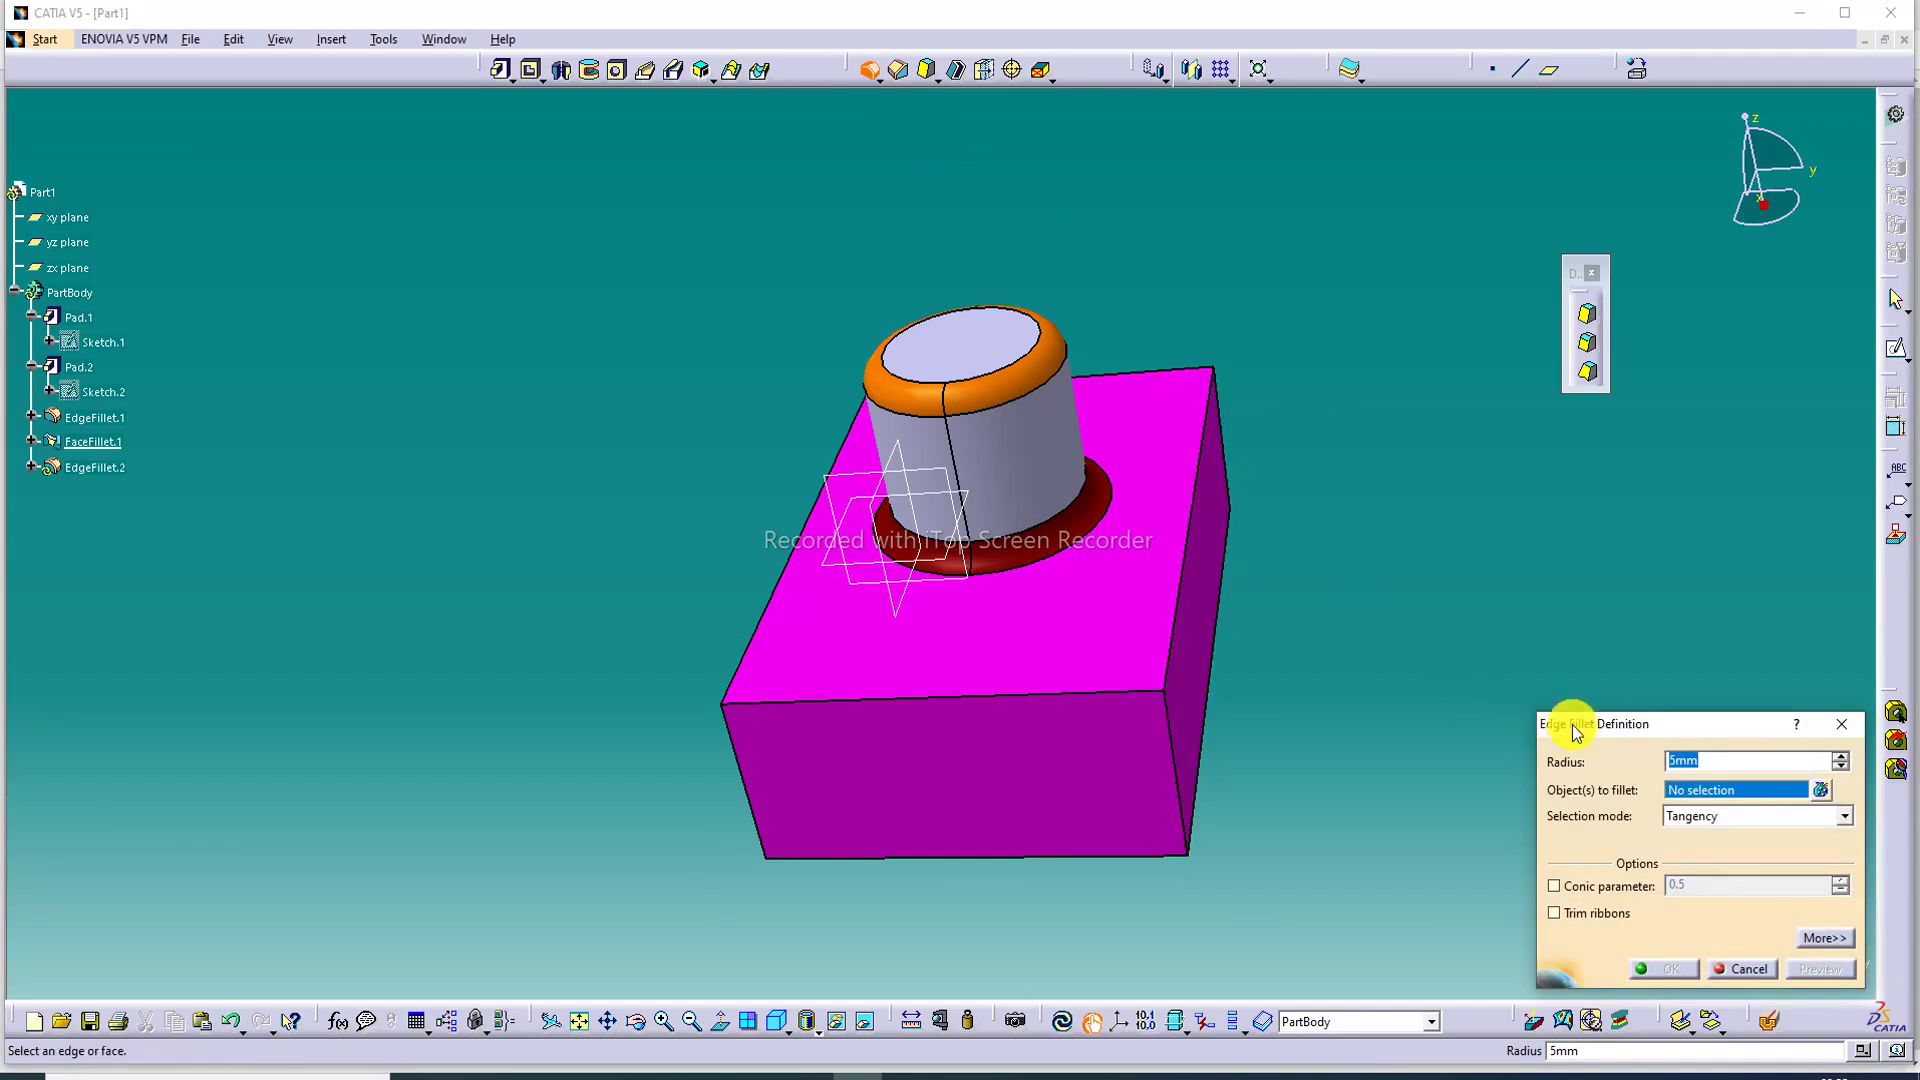
pyautogui.click(1195, 540)
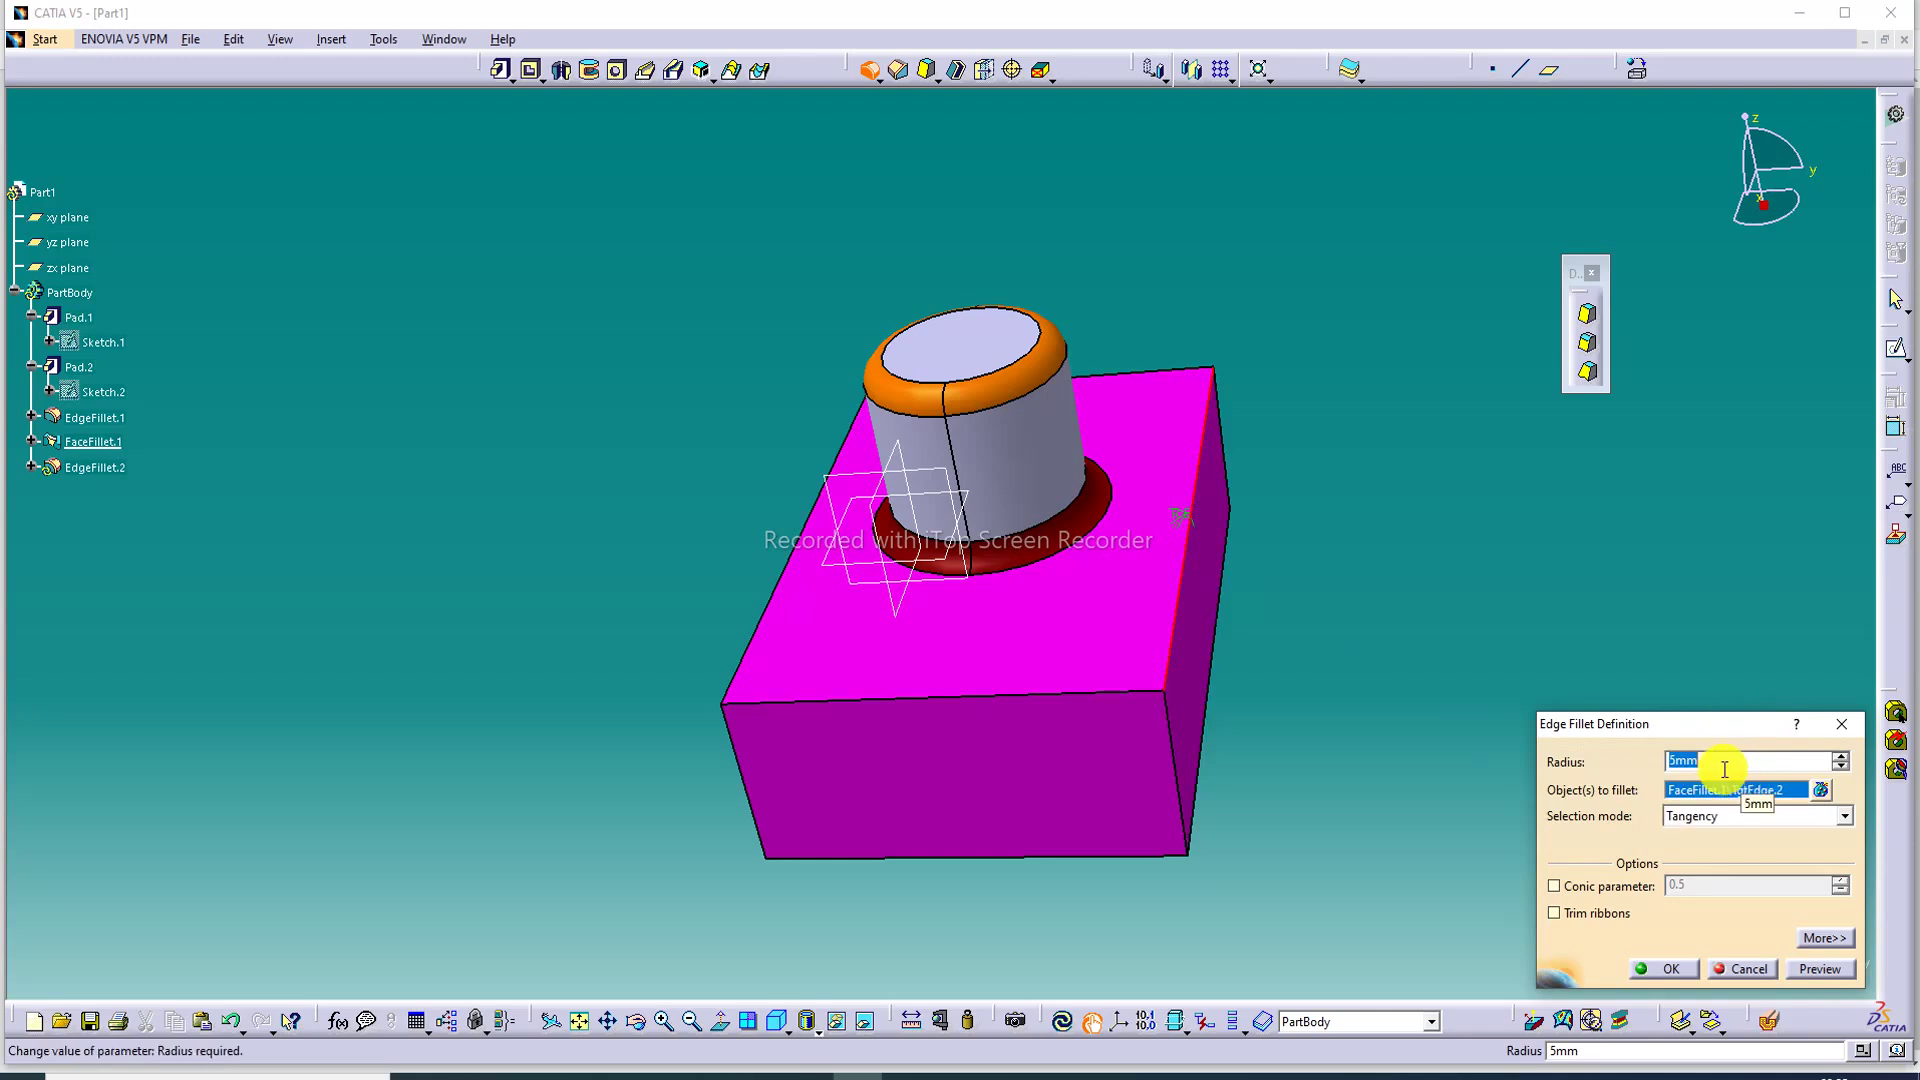
pyautogui.click(1815, 969)
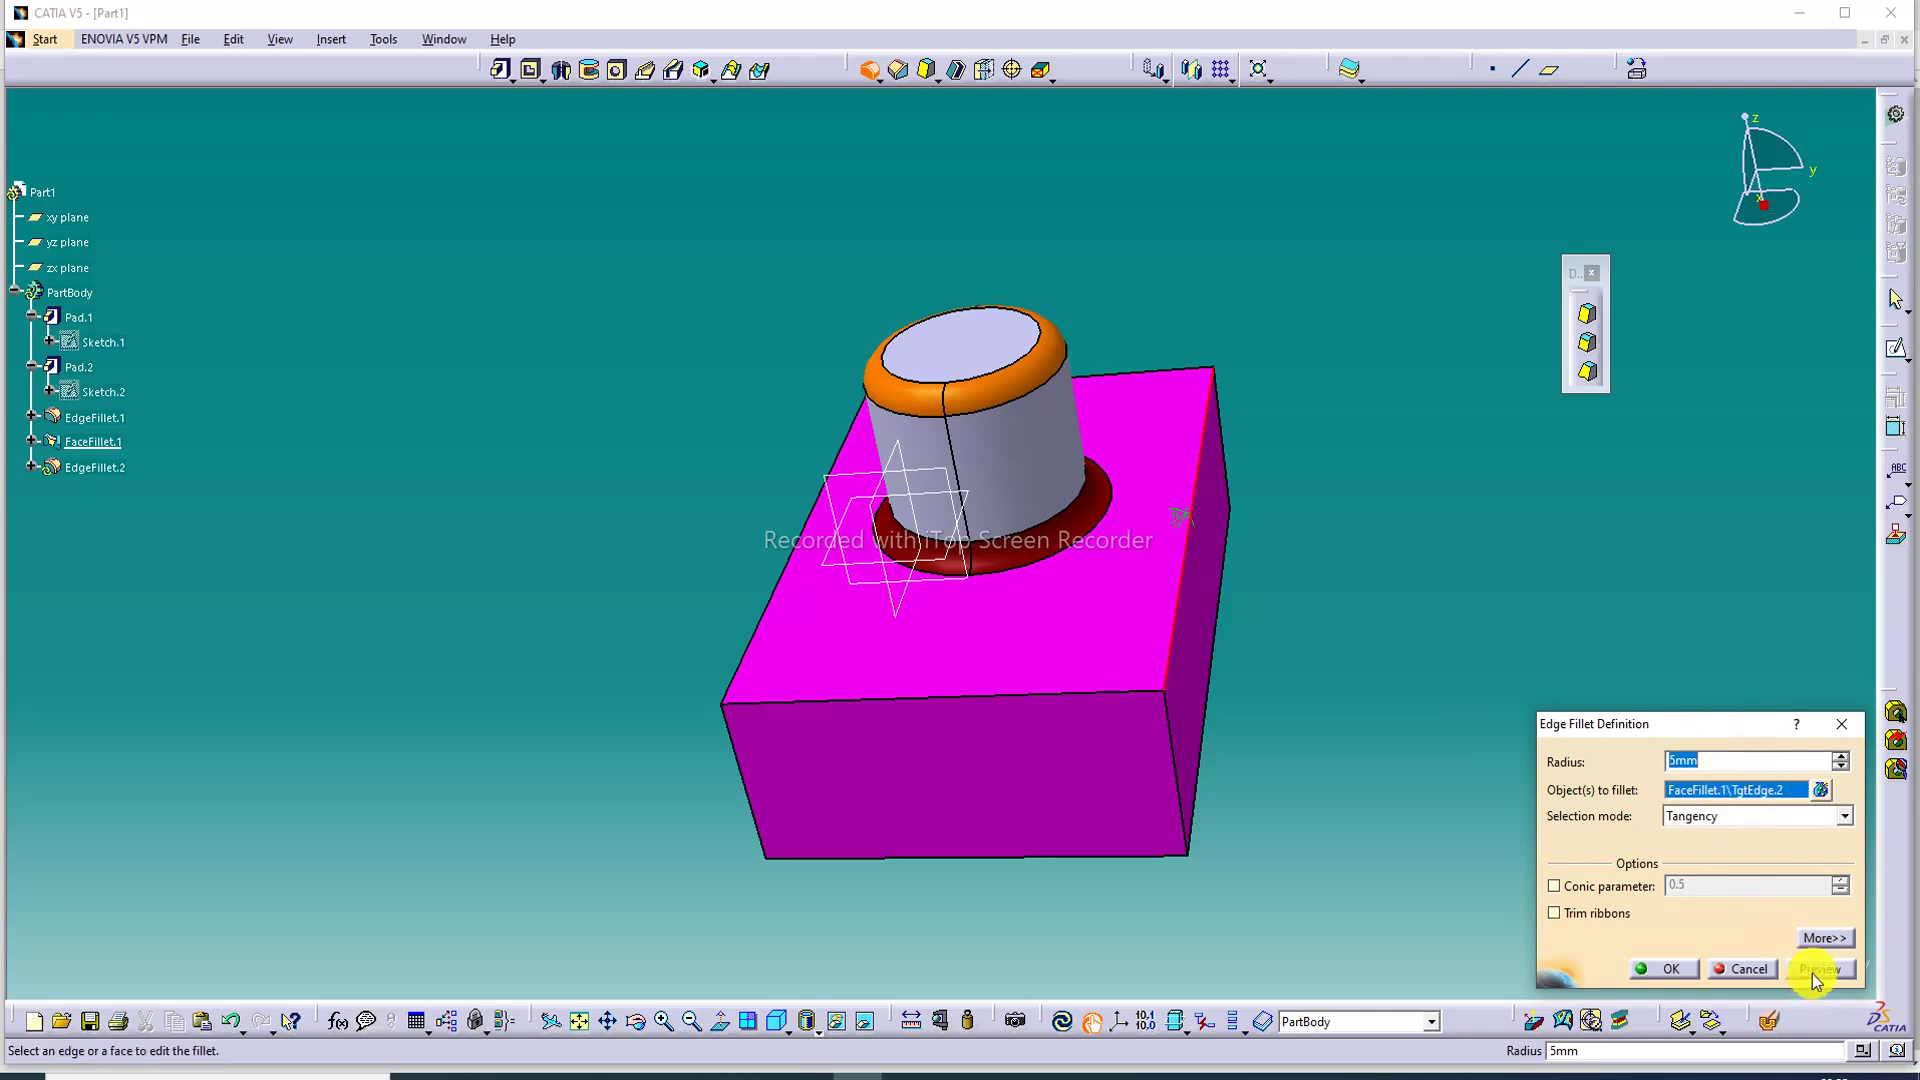
pyautogui.click(1647, 967)
pyautogui.click(1419, 502)
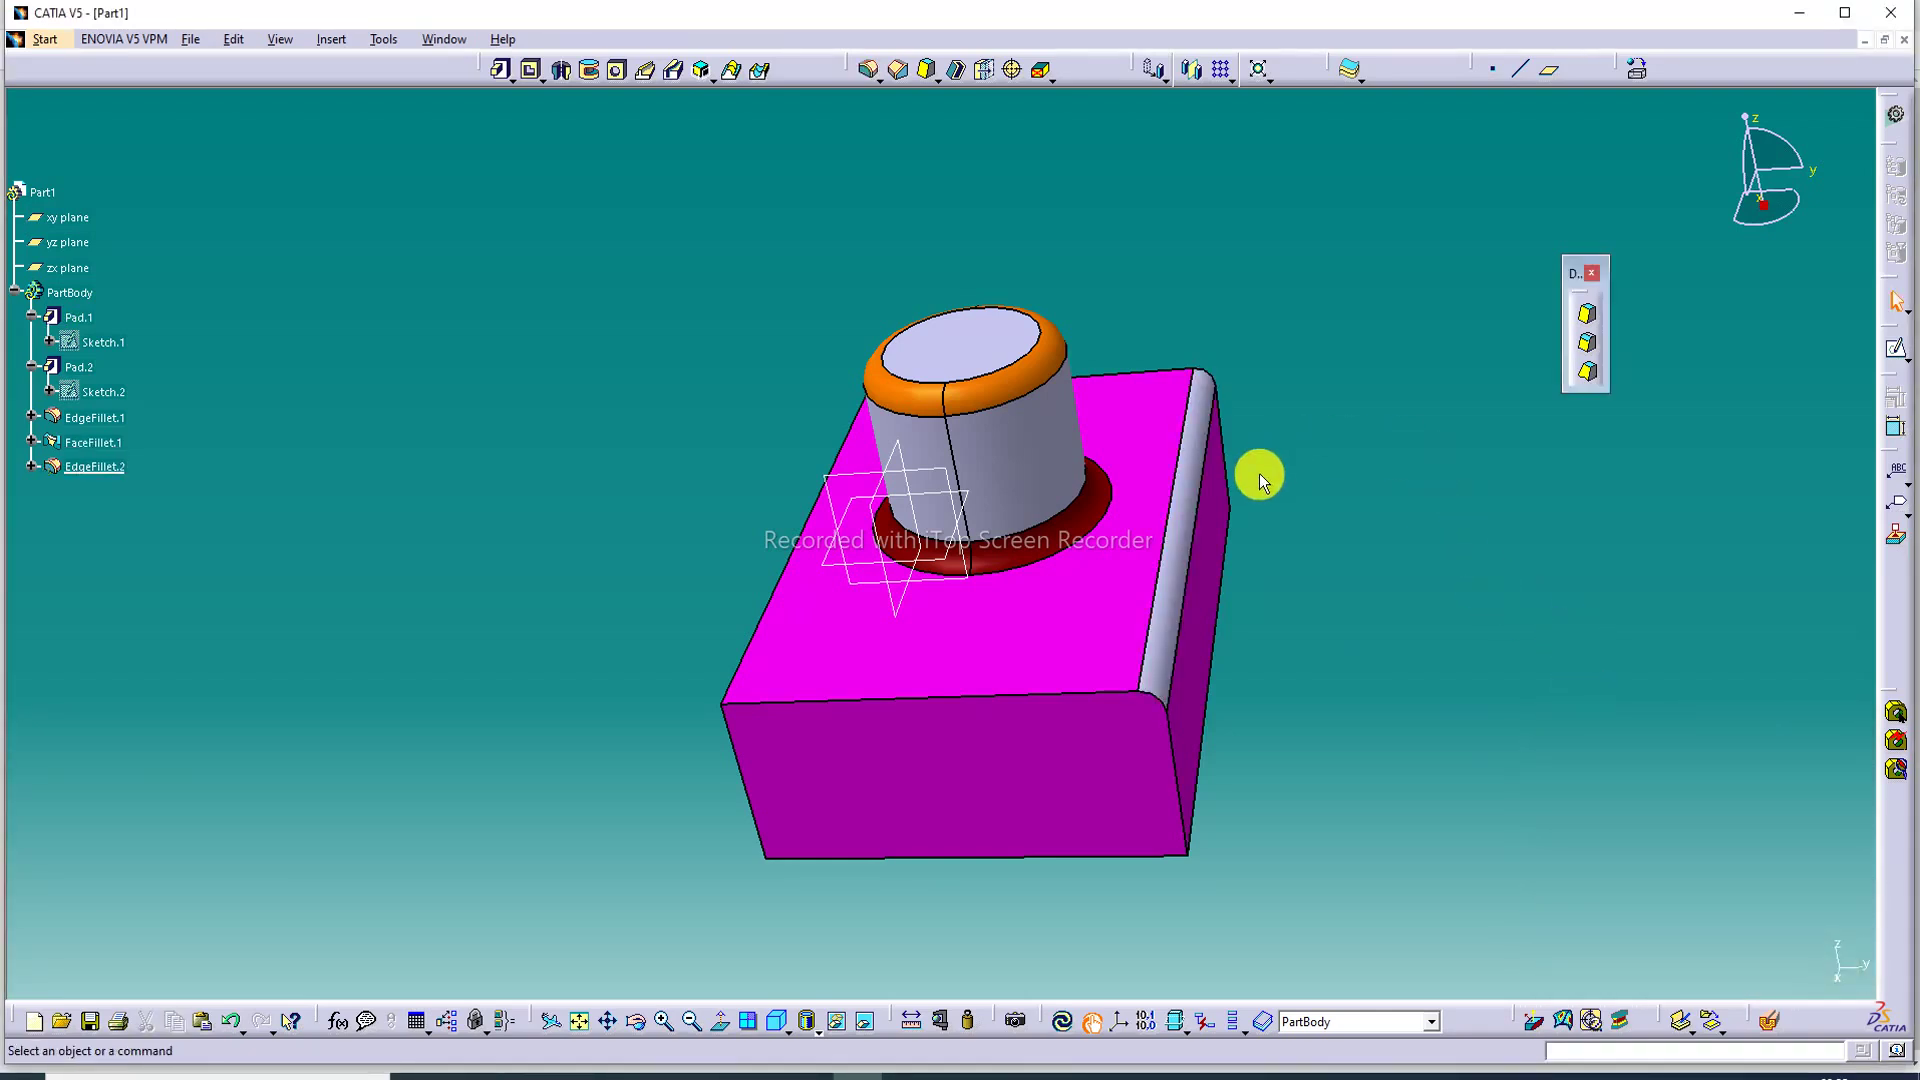
# Apply a Draft Reflect Line of 15 degrees to the fillet face along the block's long top edge.
pyautogui.click(1588, 347)
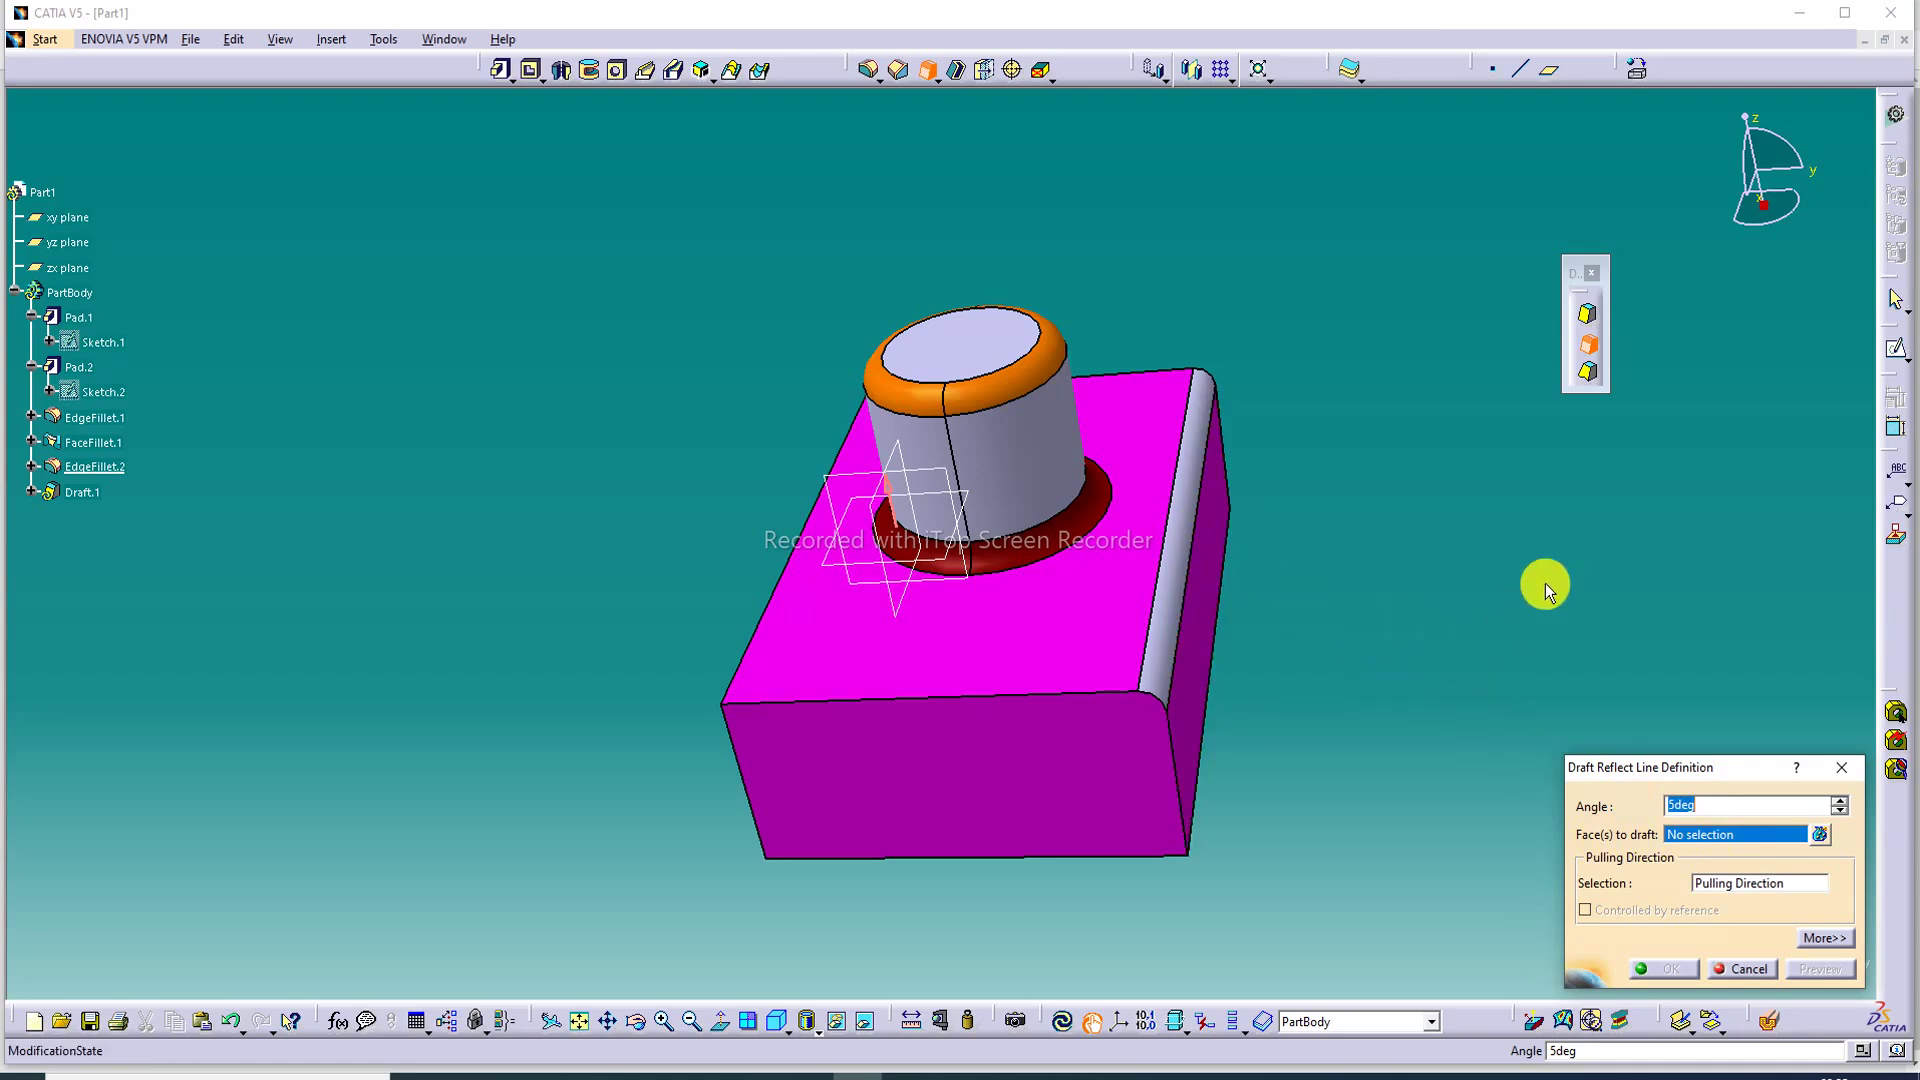
pyautogui.click(1191, 527)
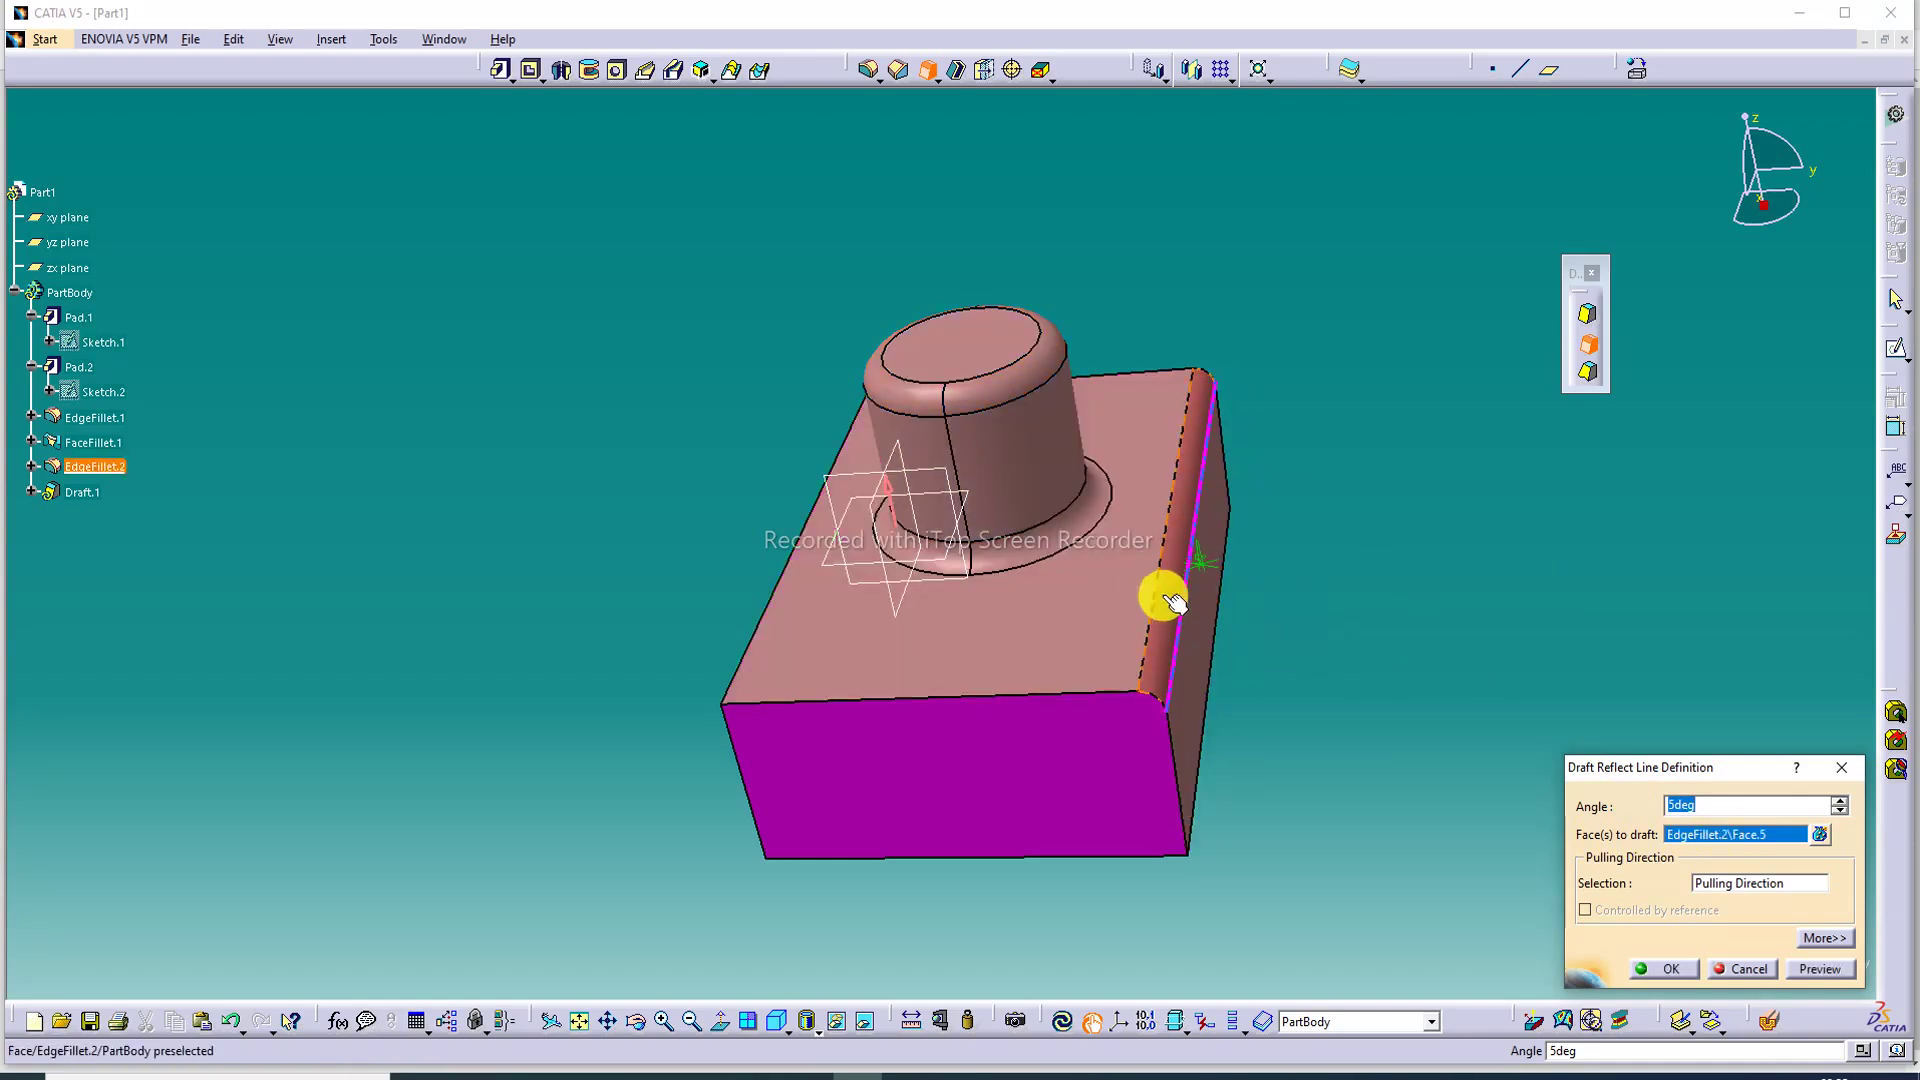
pyautogui.moveTo(1340, 608); pyautogui.dragTo(1225, 585, button='middle')
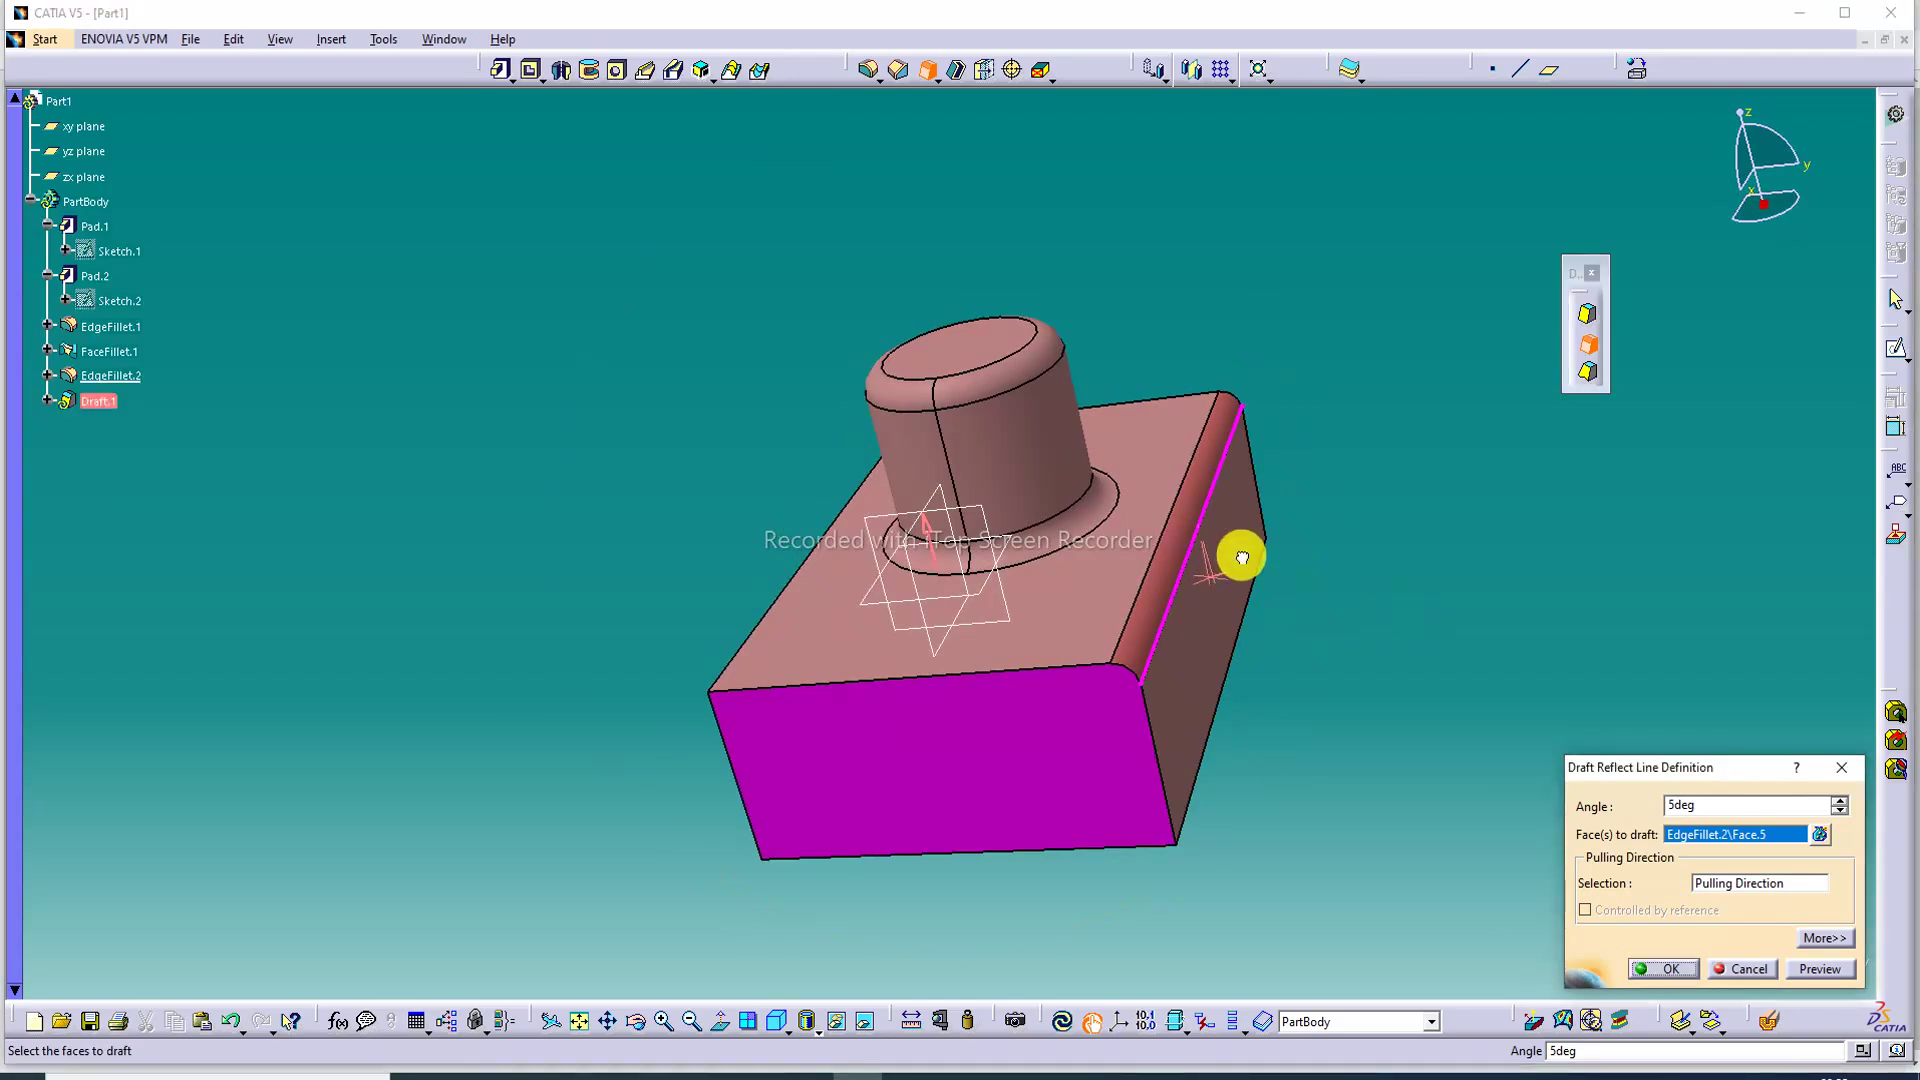
pyautogui.doubleClick(1237, 561)
pyautogui.write('15')
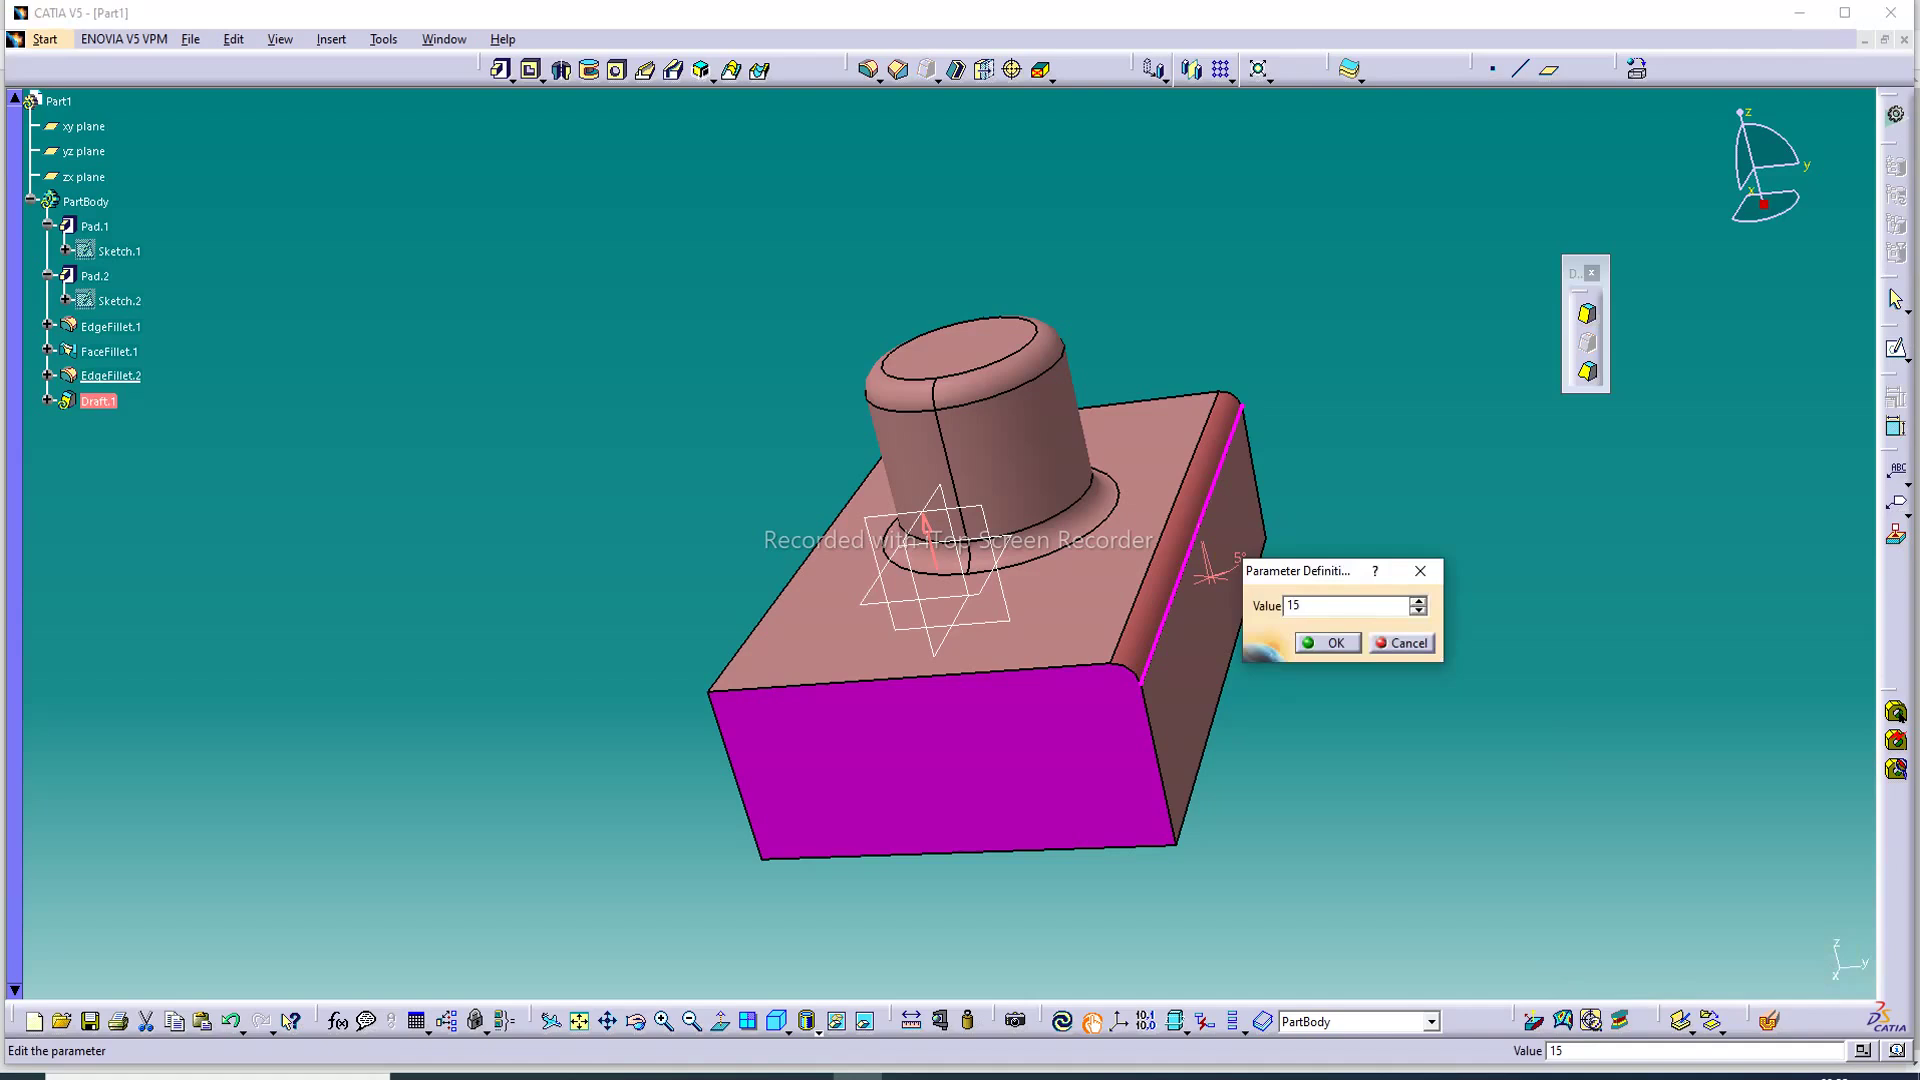
pyautogui.press('Return')
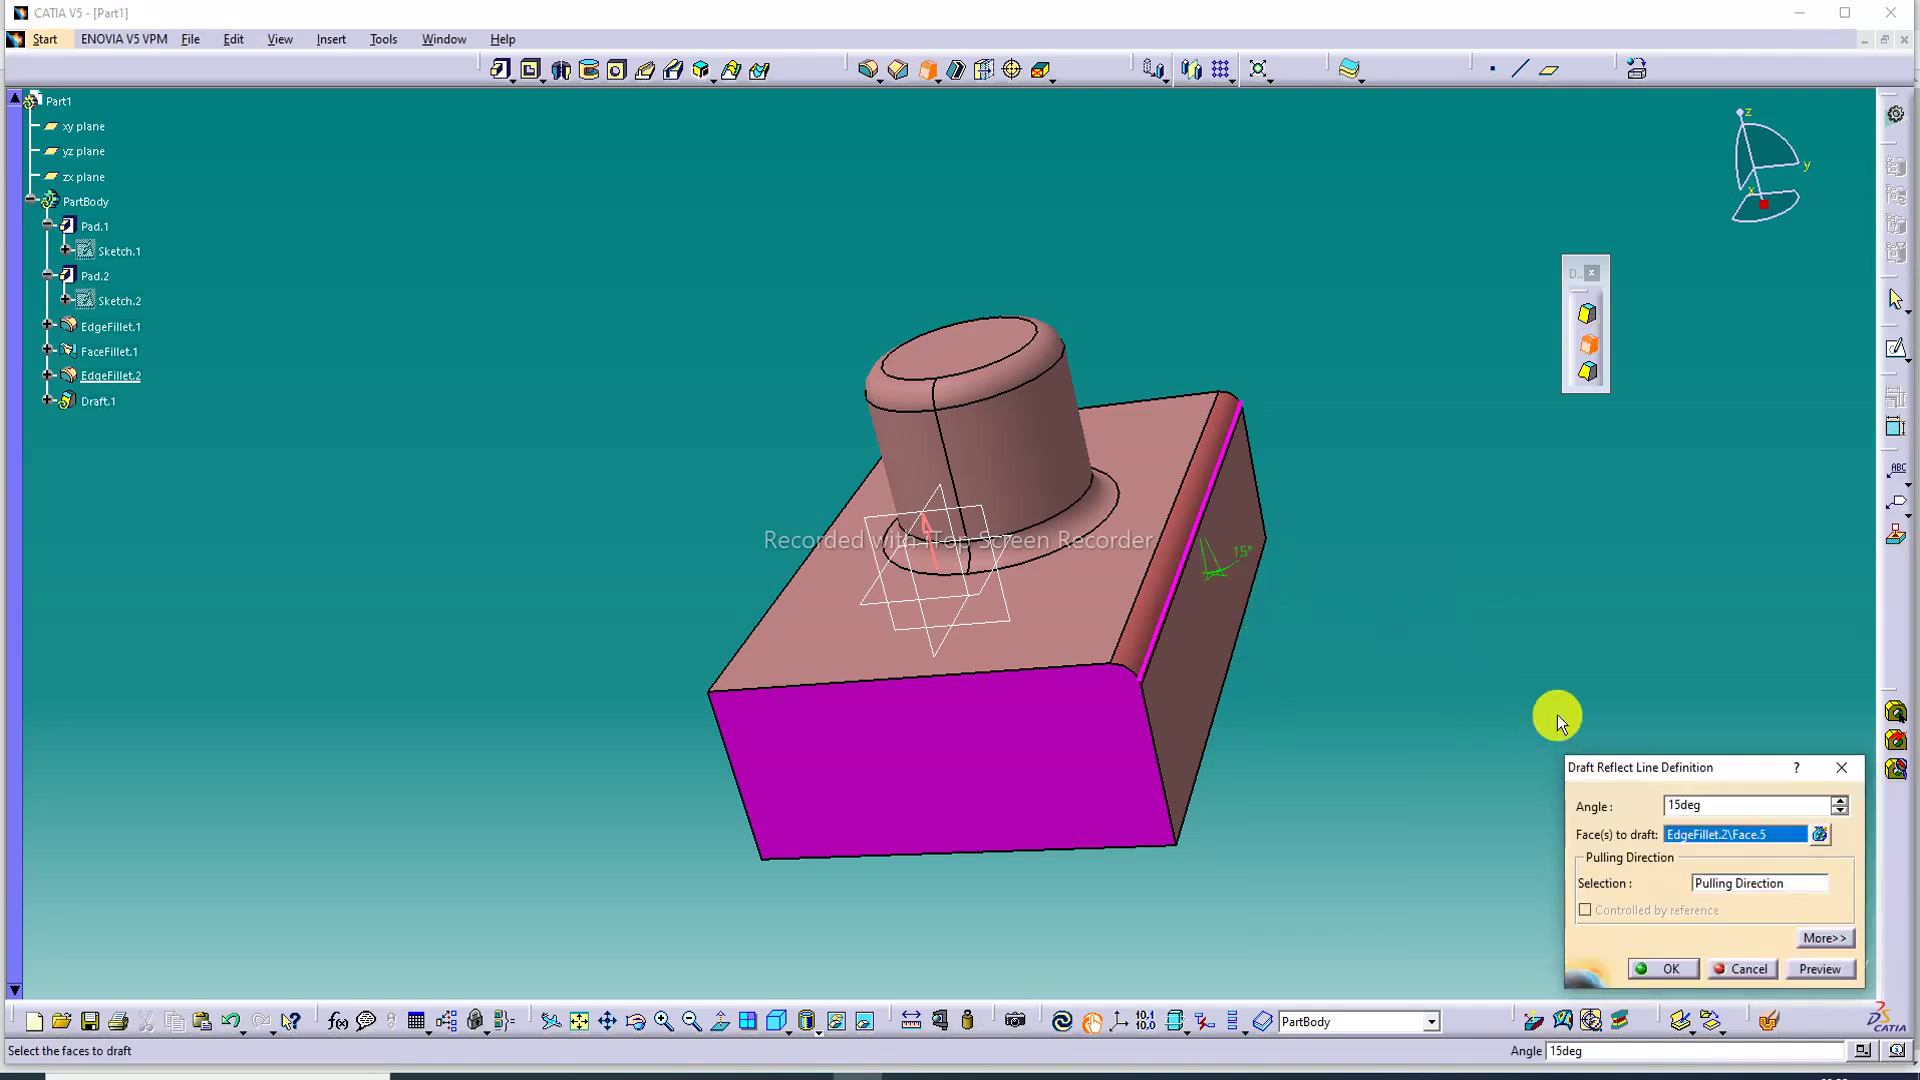
pyautogui.click(1664, 969)
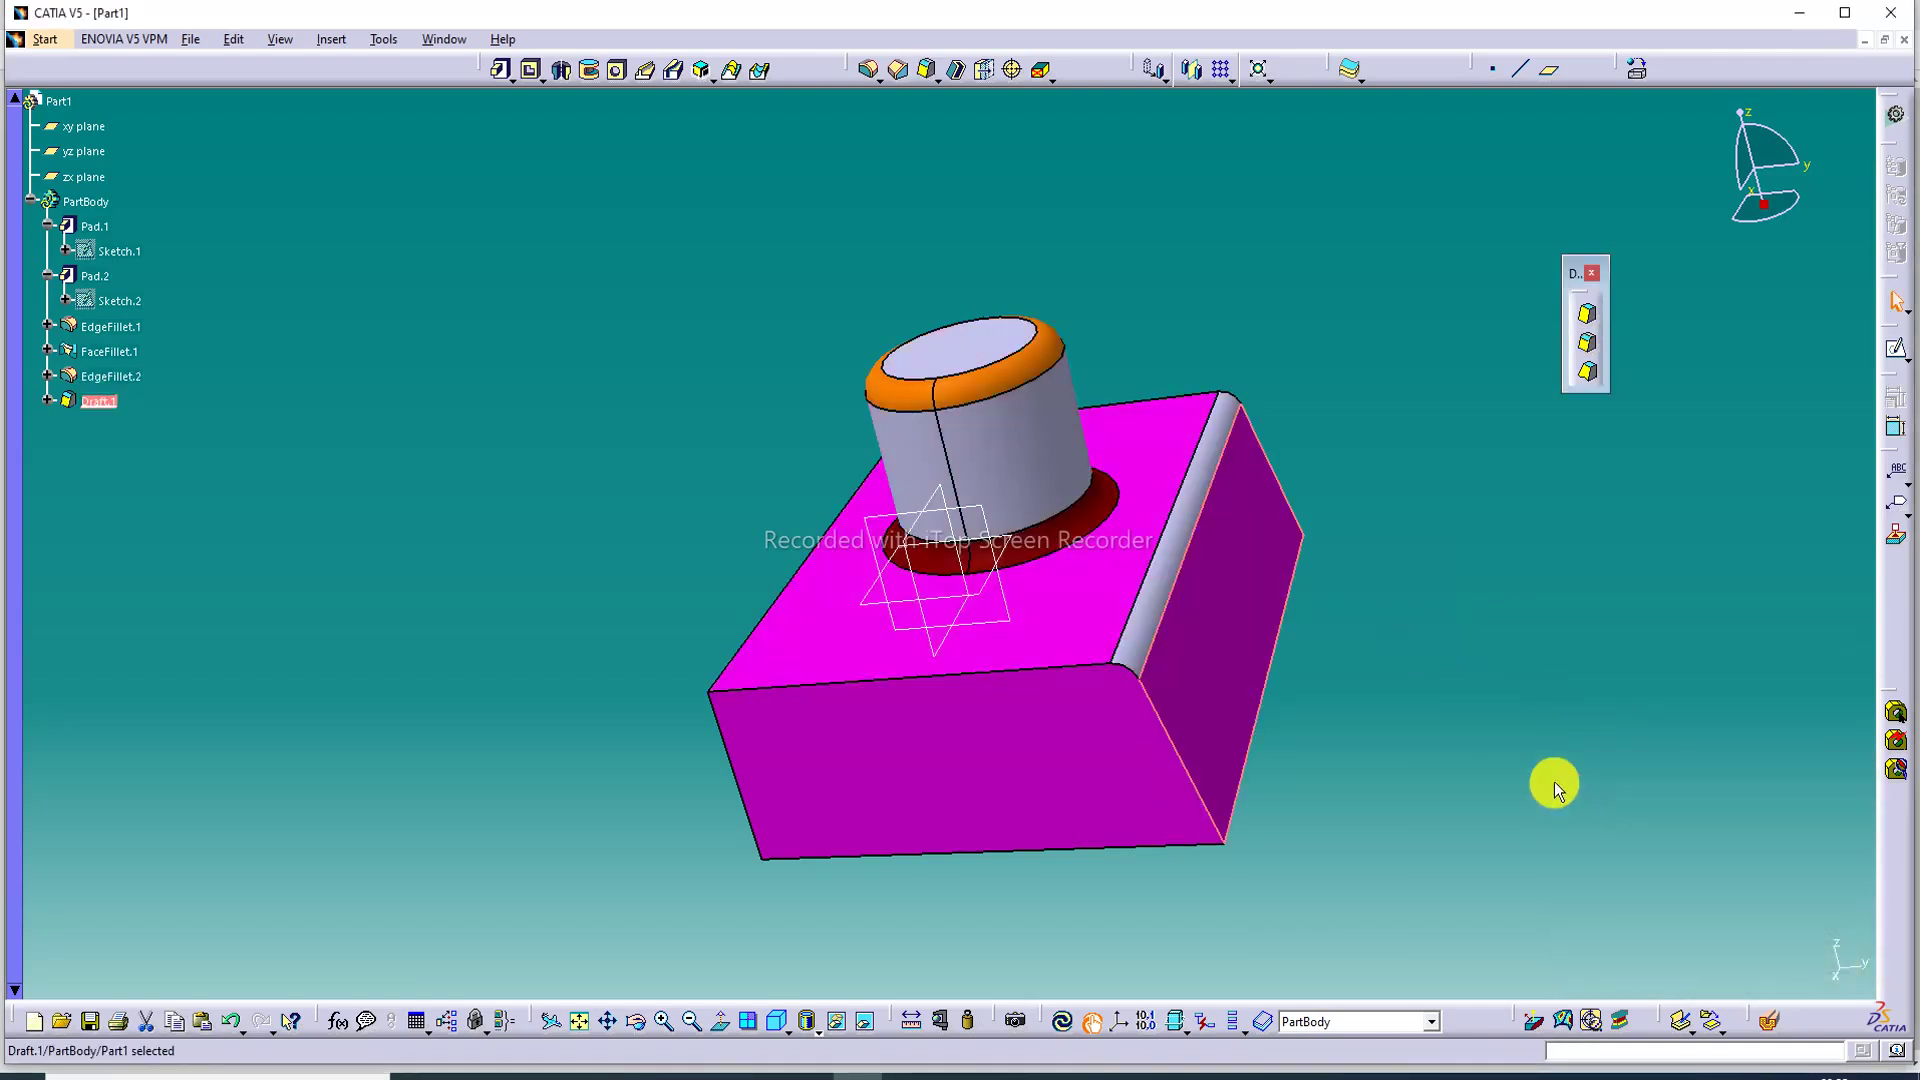
pyautogui.moveTo(1350, 572); pyautogui.dragTo(1410, 613, button='middle')
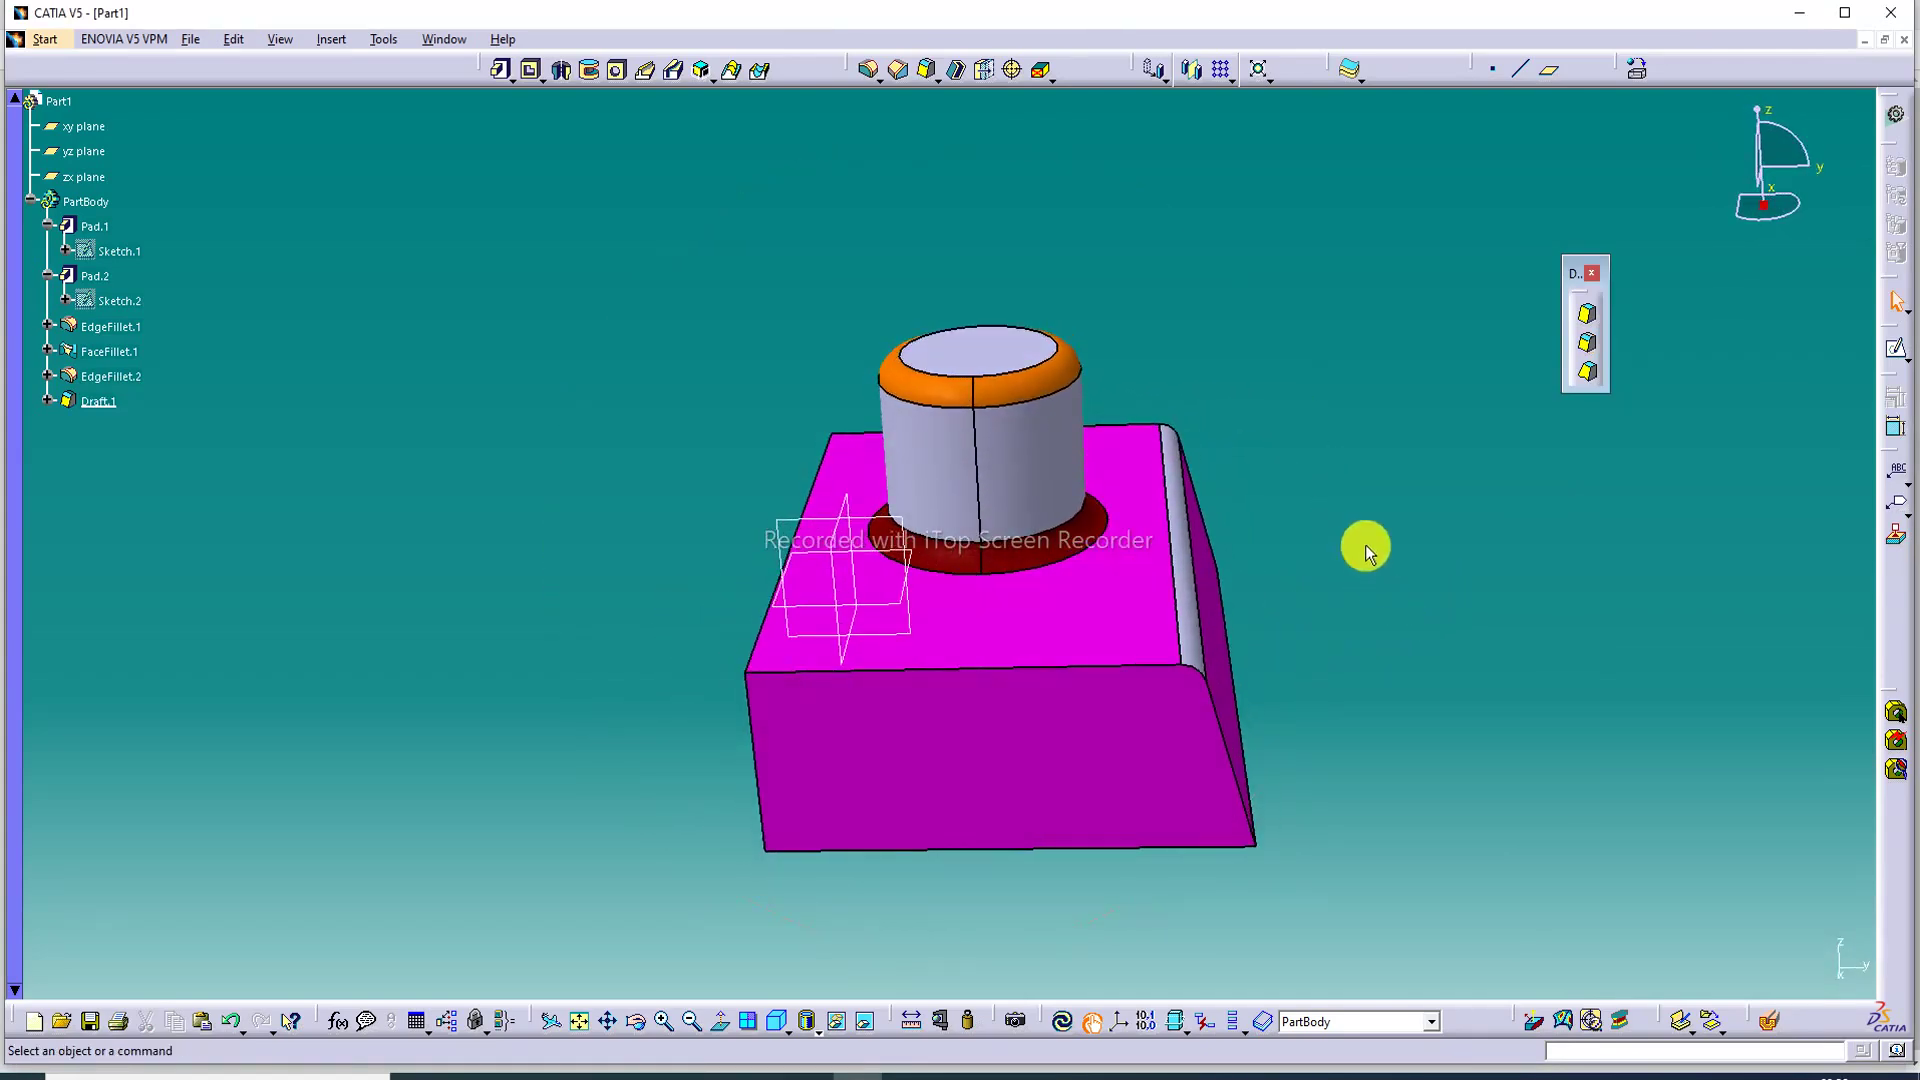
# Try to add the block's front face to the objects of the long top edge's fillet, and undo the change.
pyautogui.doubleClick(1197, 577)
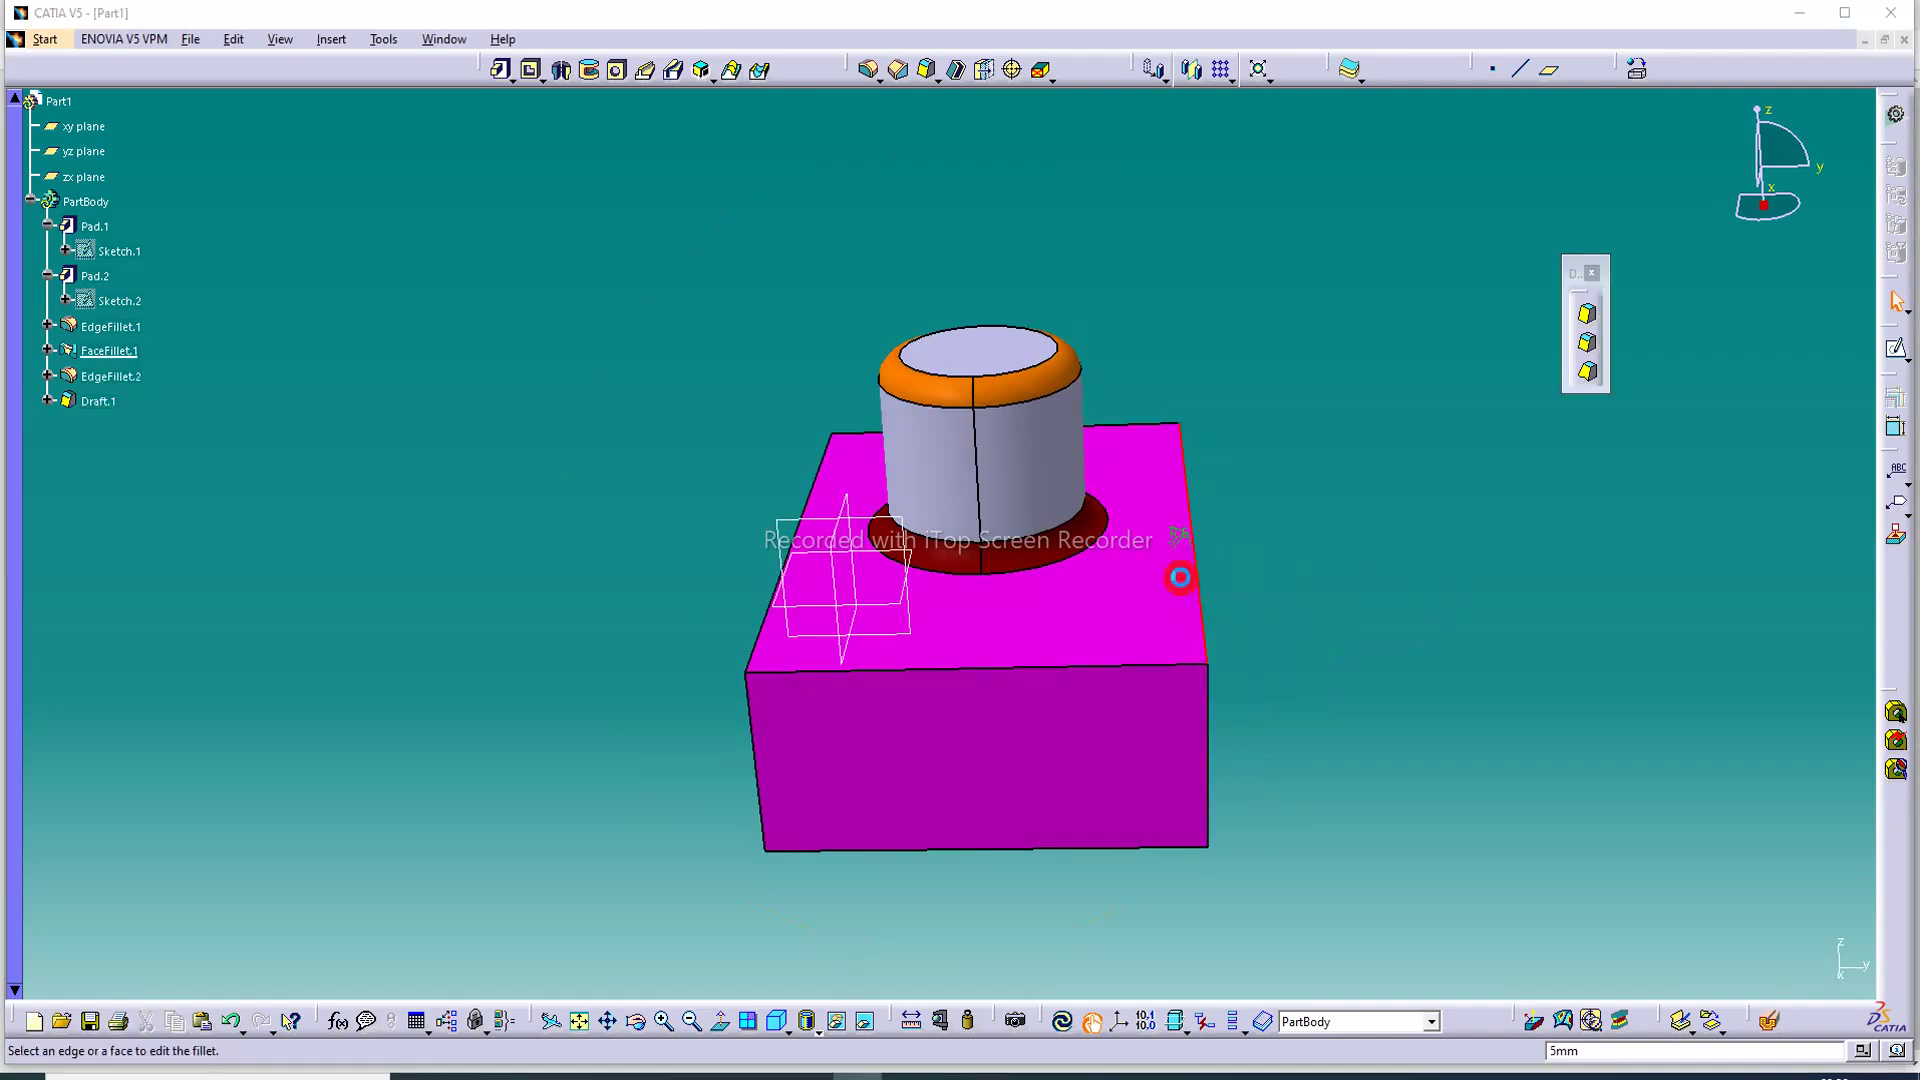
pyautogui.click(1694, 792)
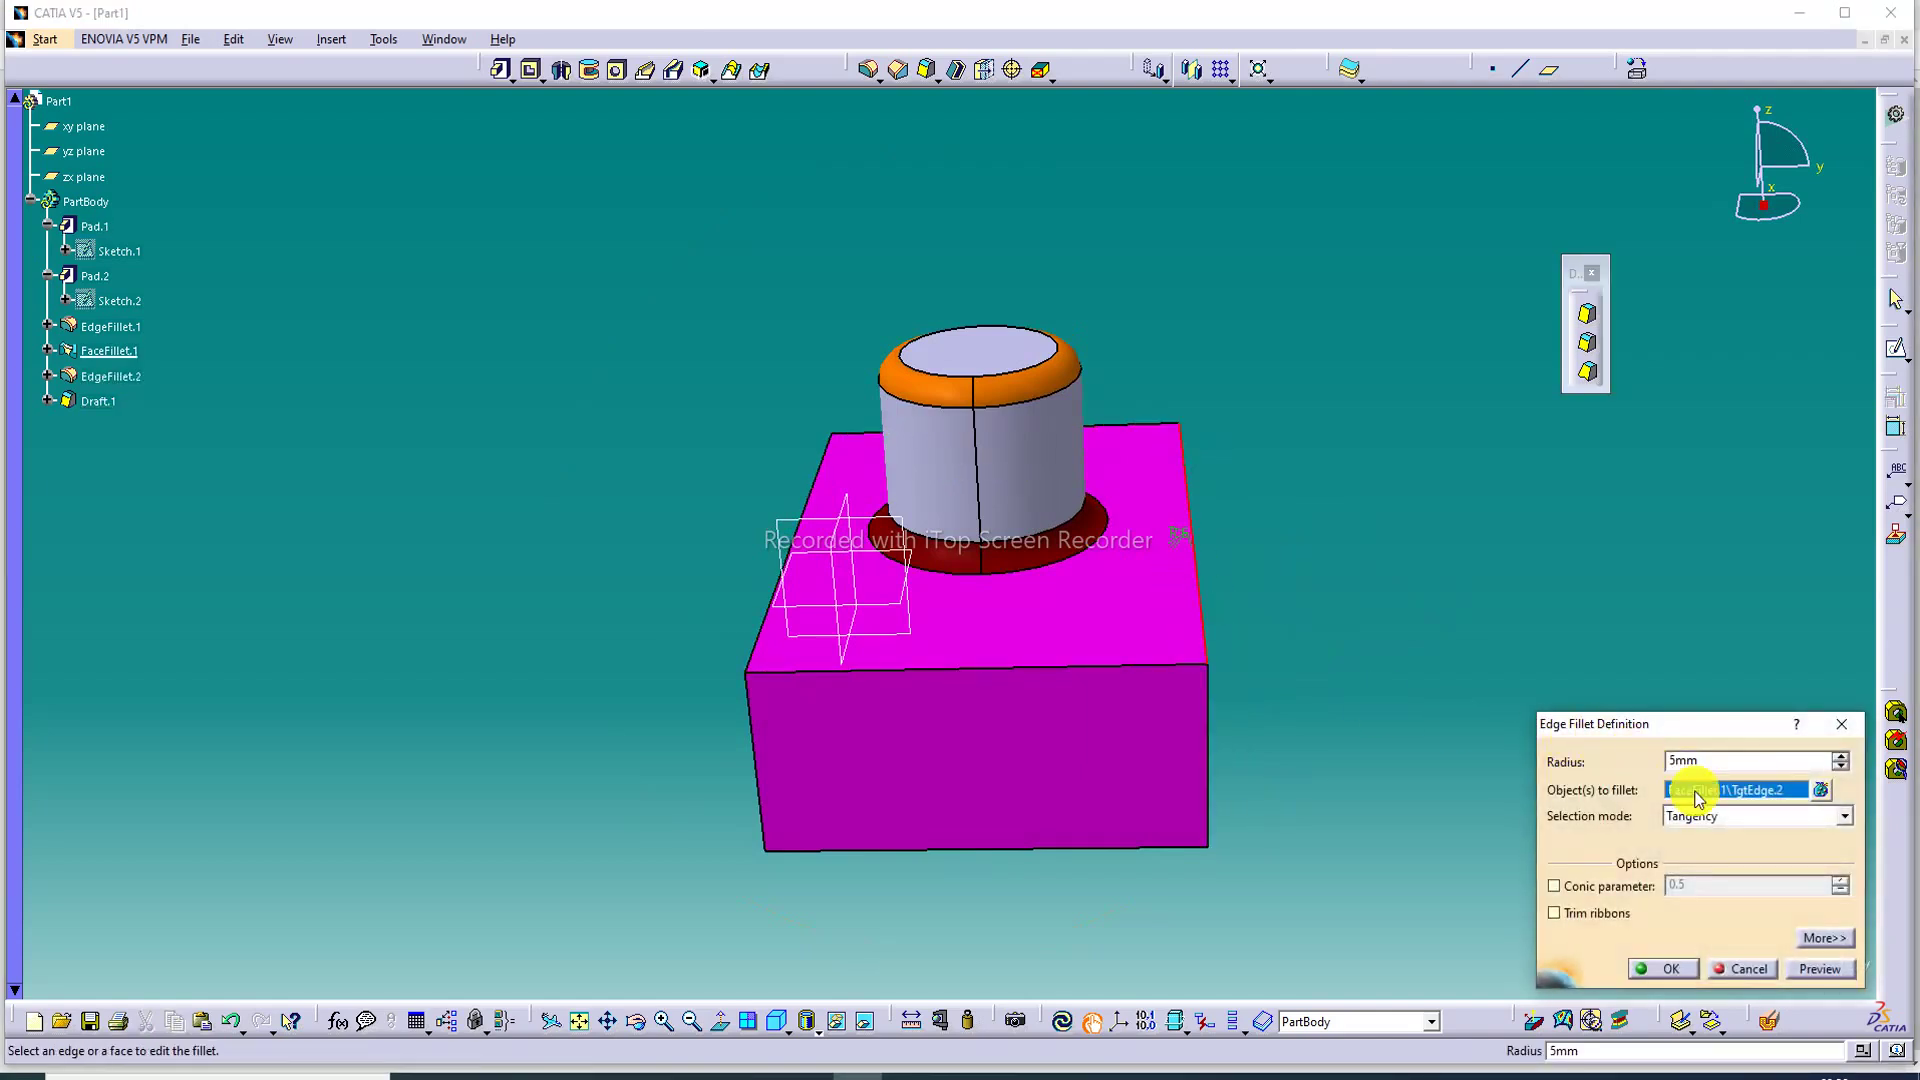
pyautogui.click(1108, 705)
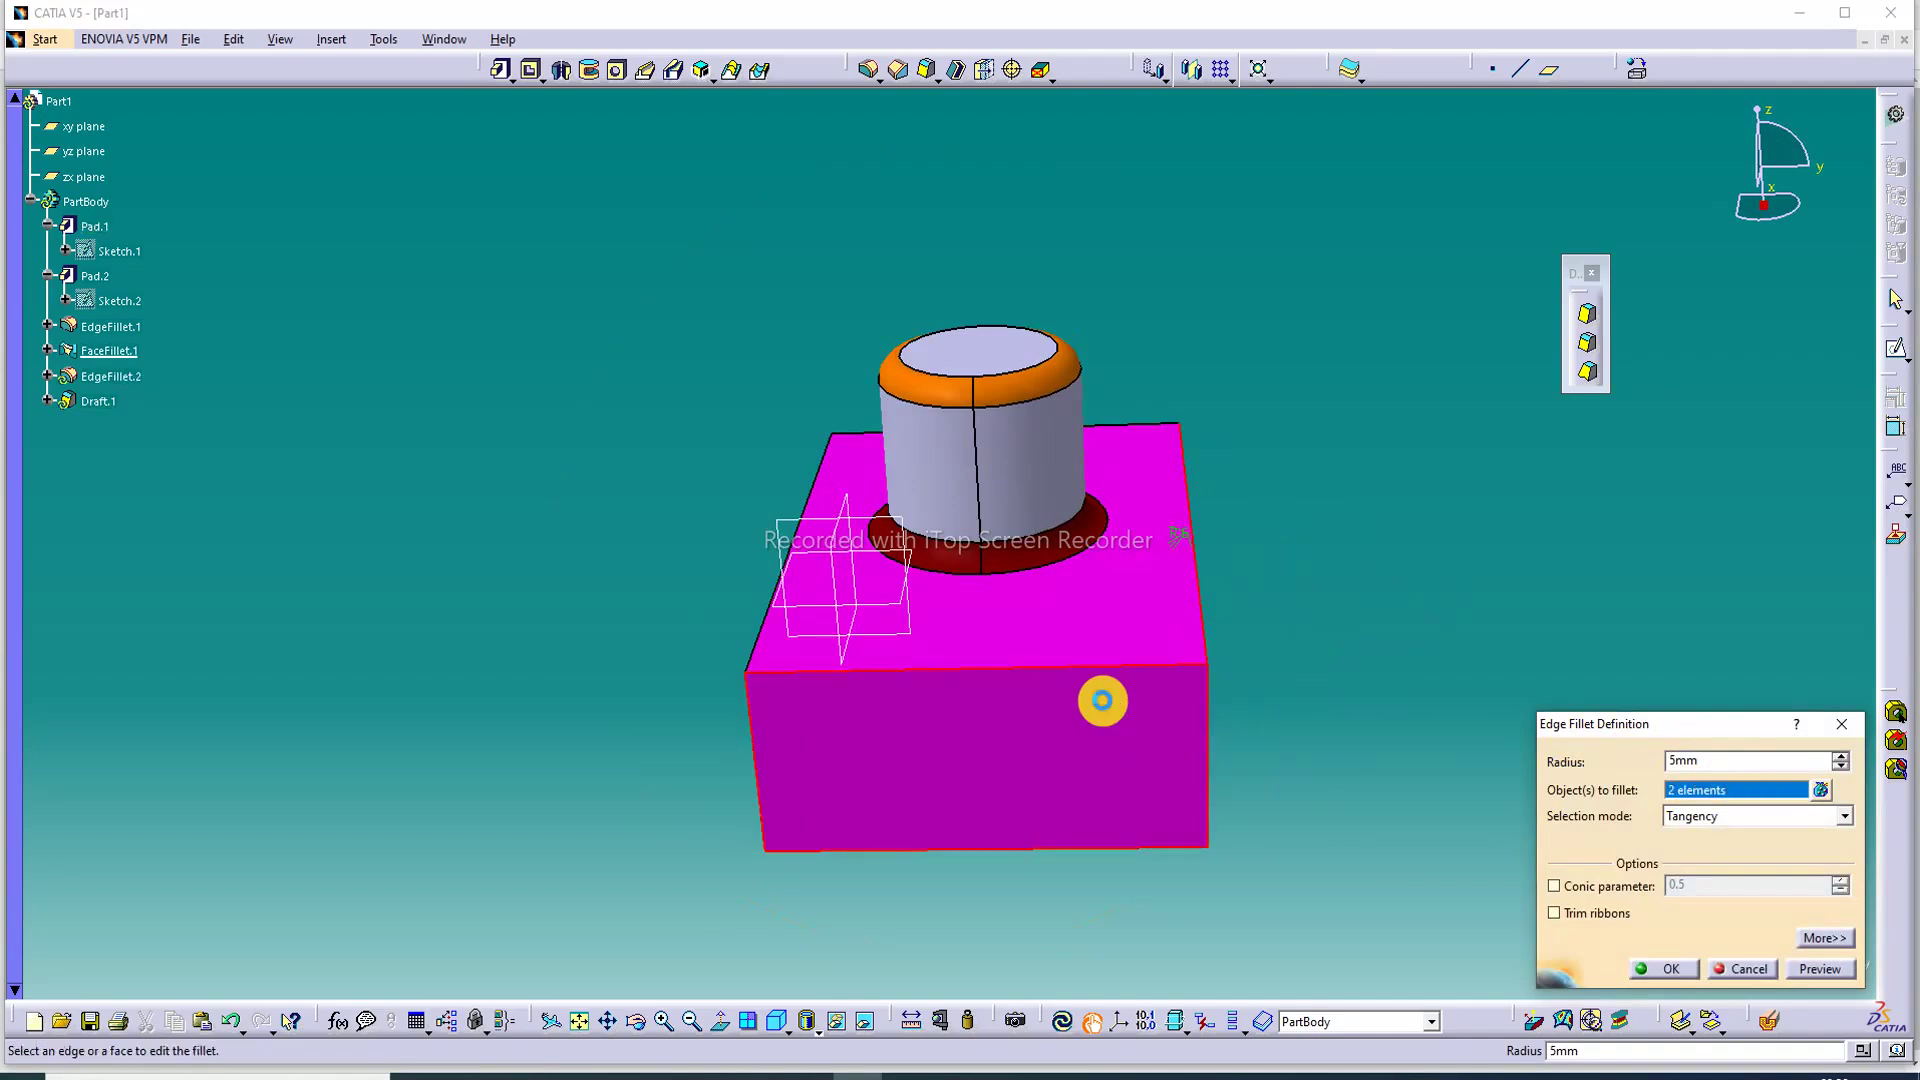
pyautogui.click(1665, 964)
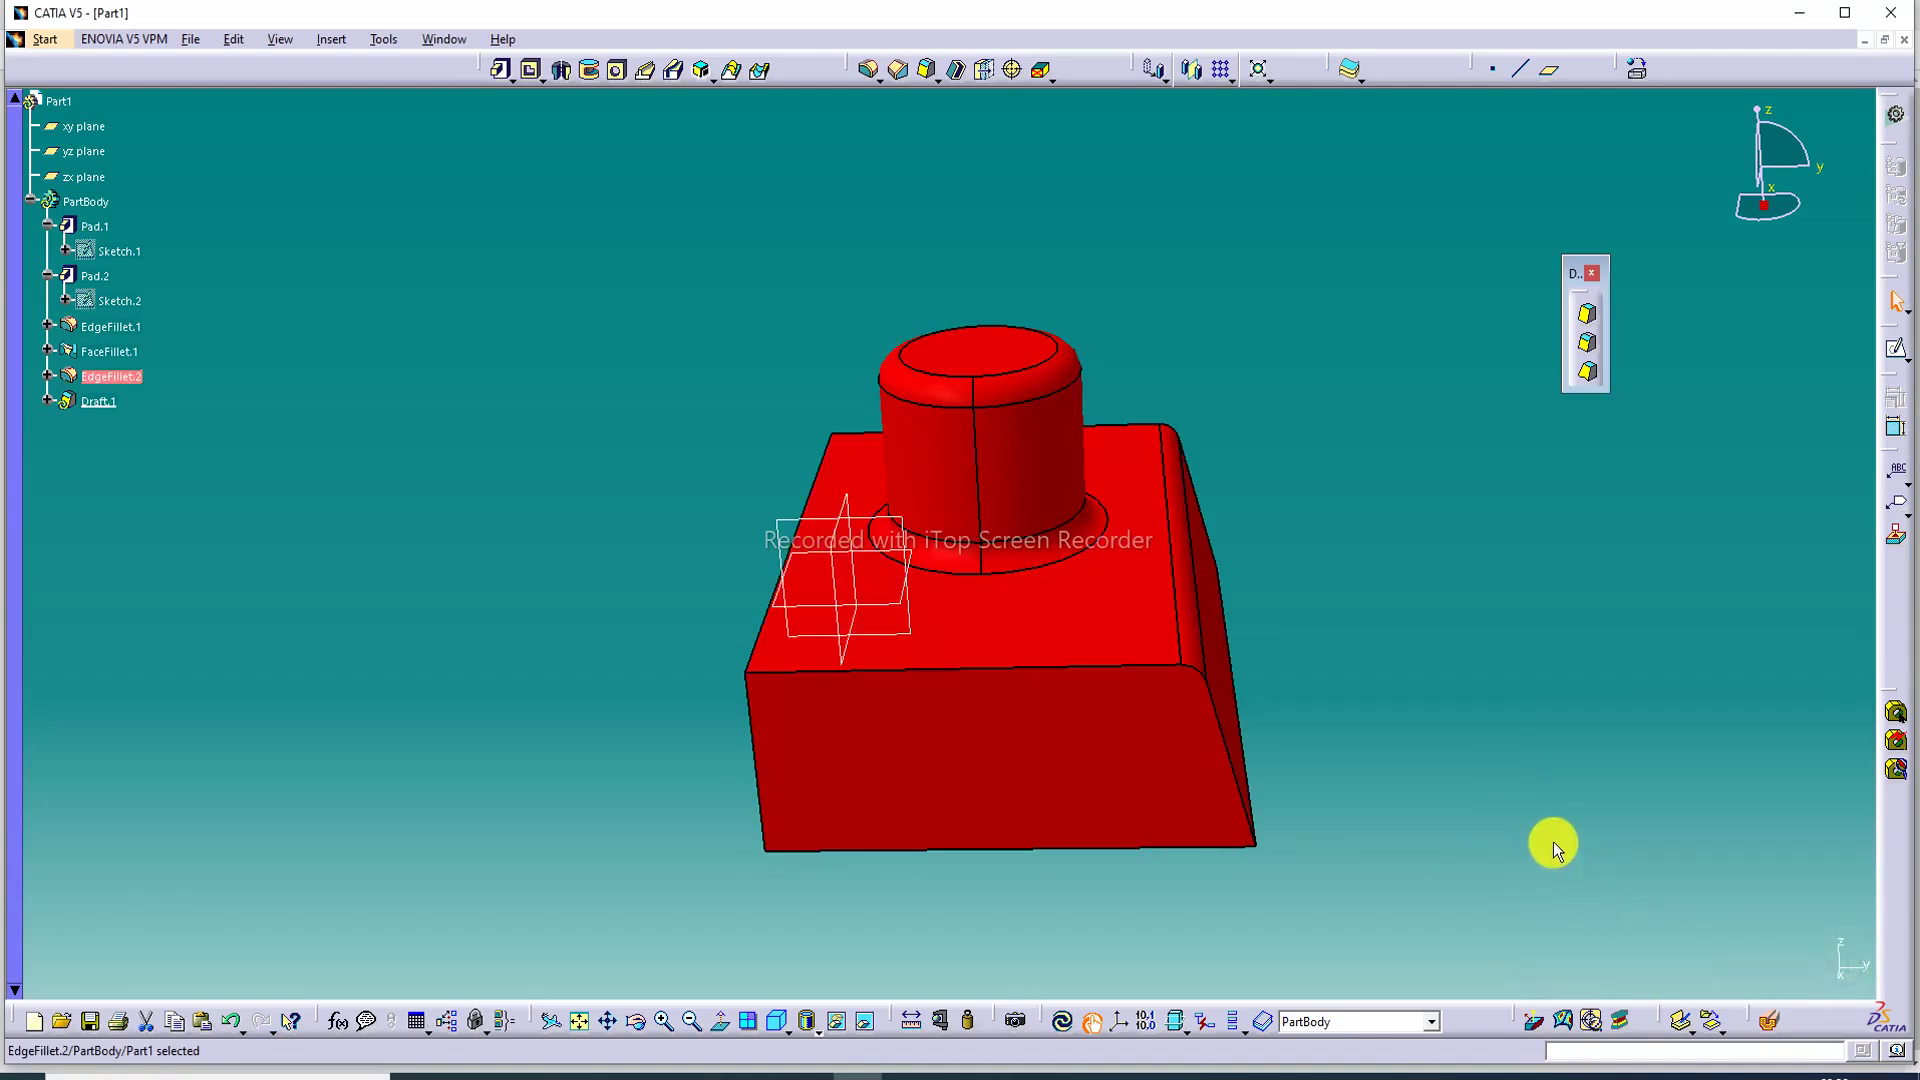
pyautogui.click(233, 1022)
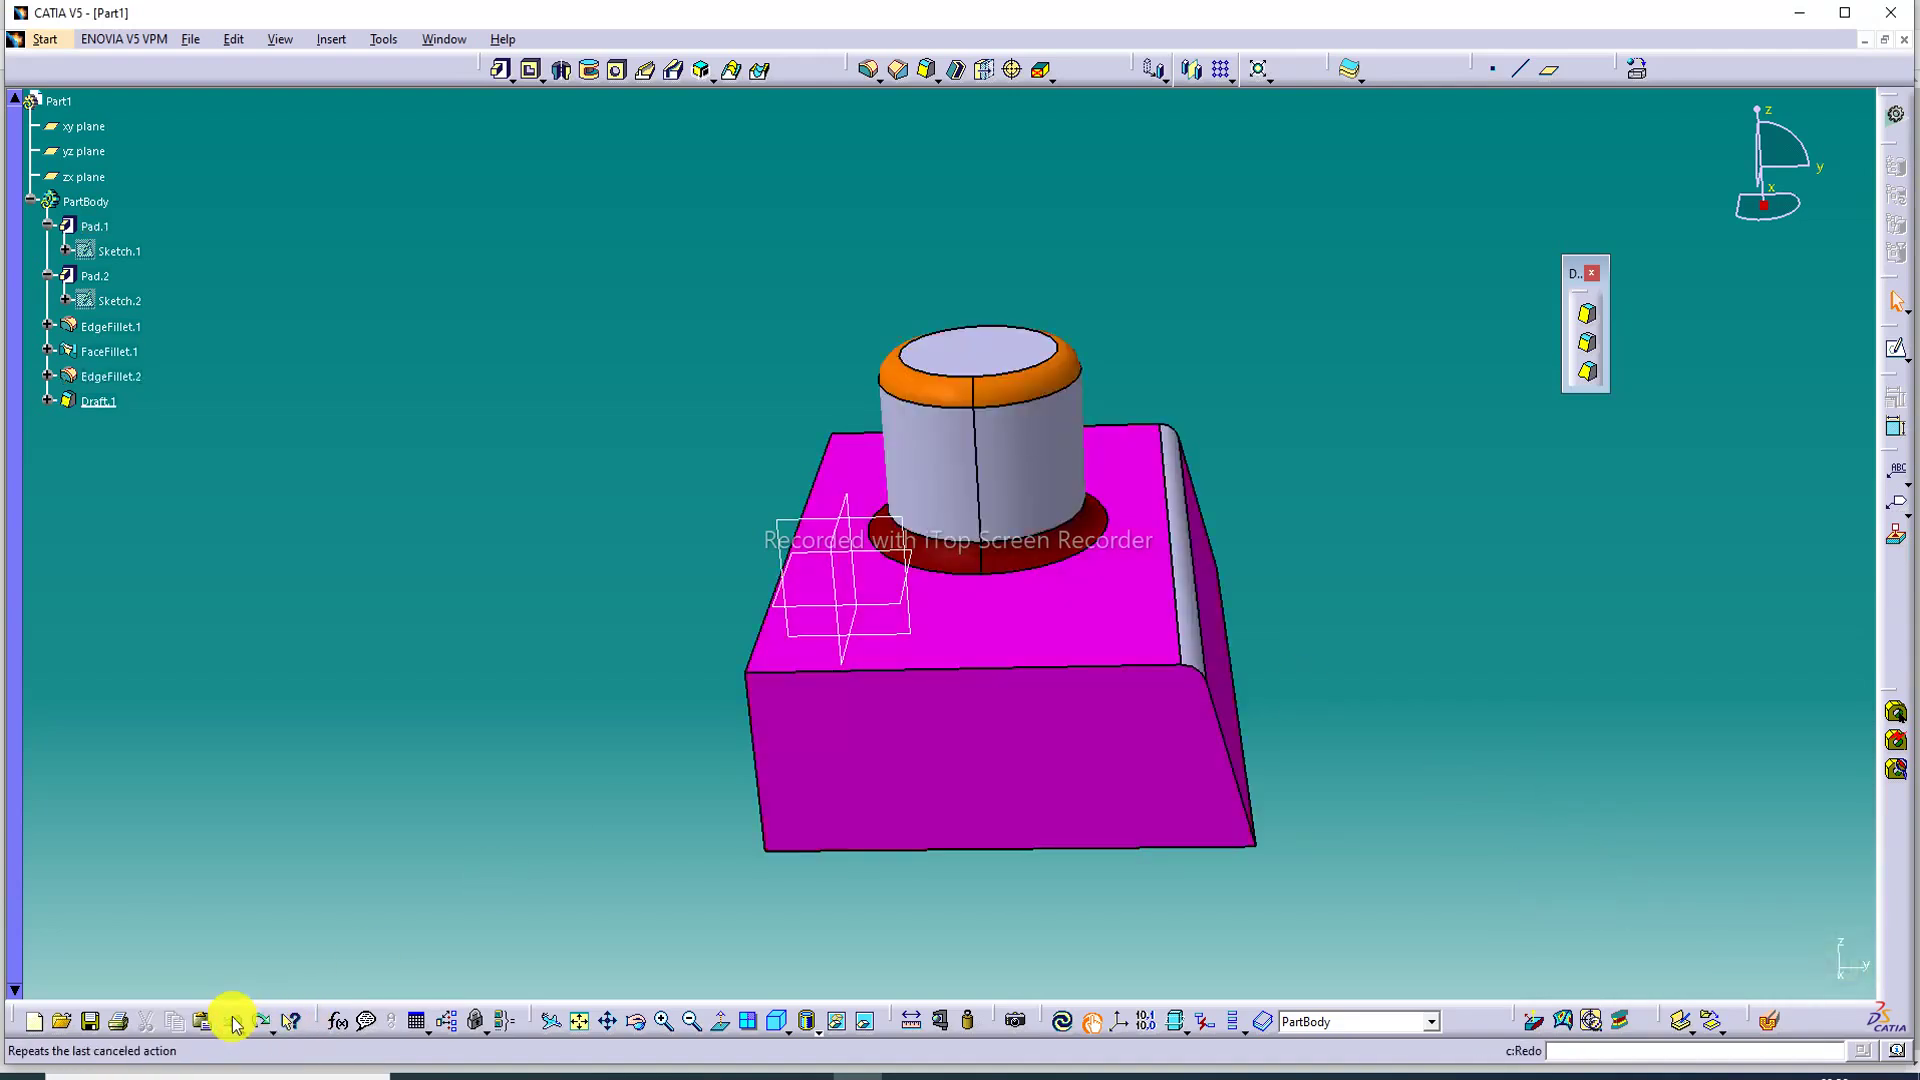
# View the drafted side of the block, and switch to the Lecture-37 Draft Reflect Line PDF in the browser.
pyautogui.moveTo(1353, 446); pyautogui.dragTo(1166, 557, button='middle')
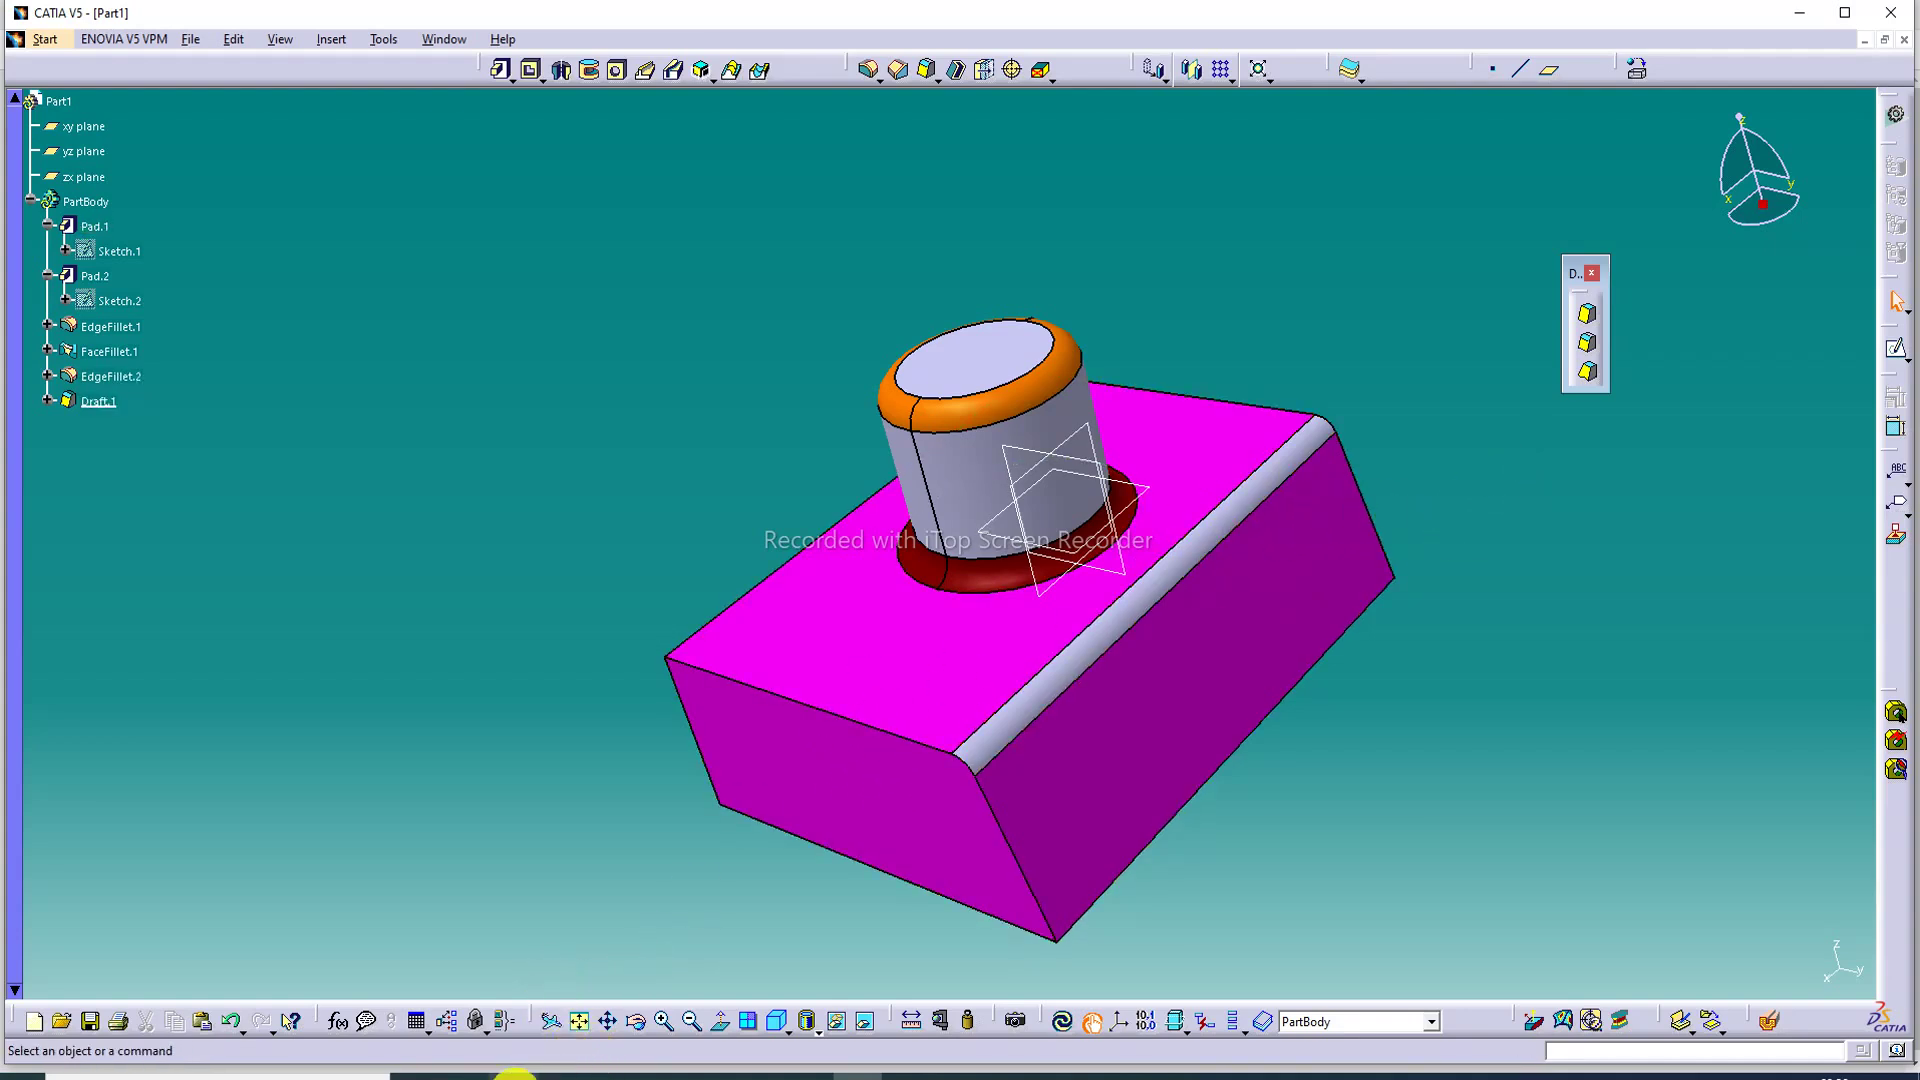
pyautogui.click(515, 1075)
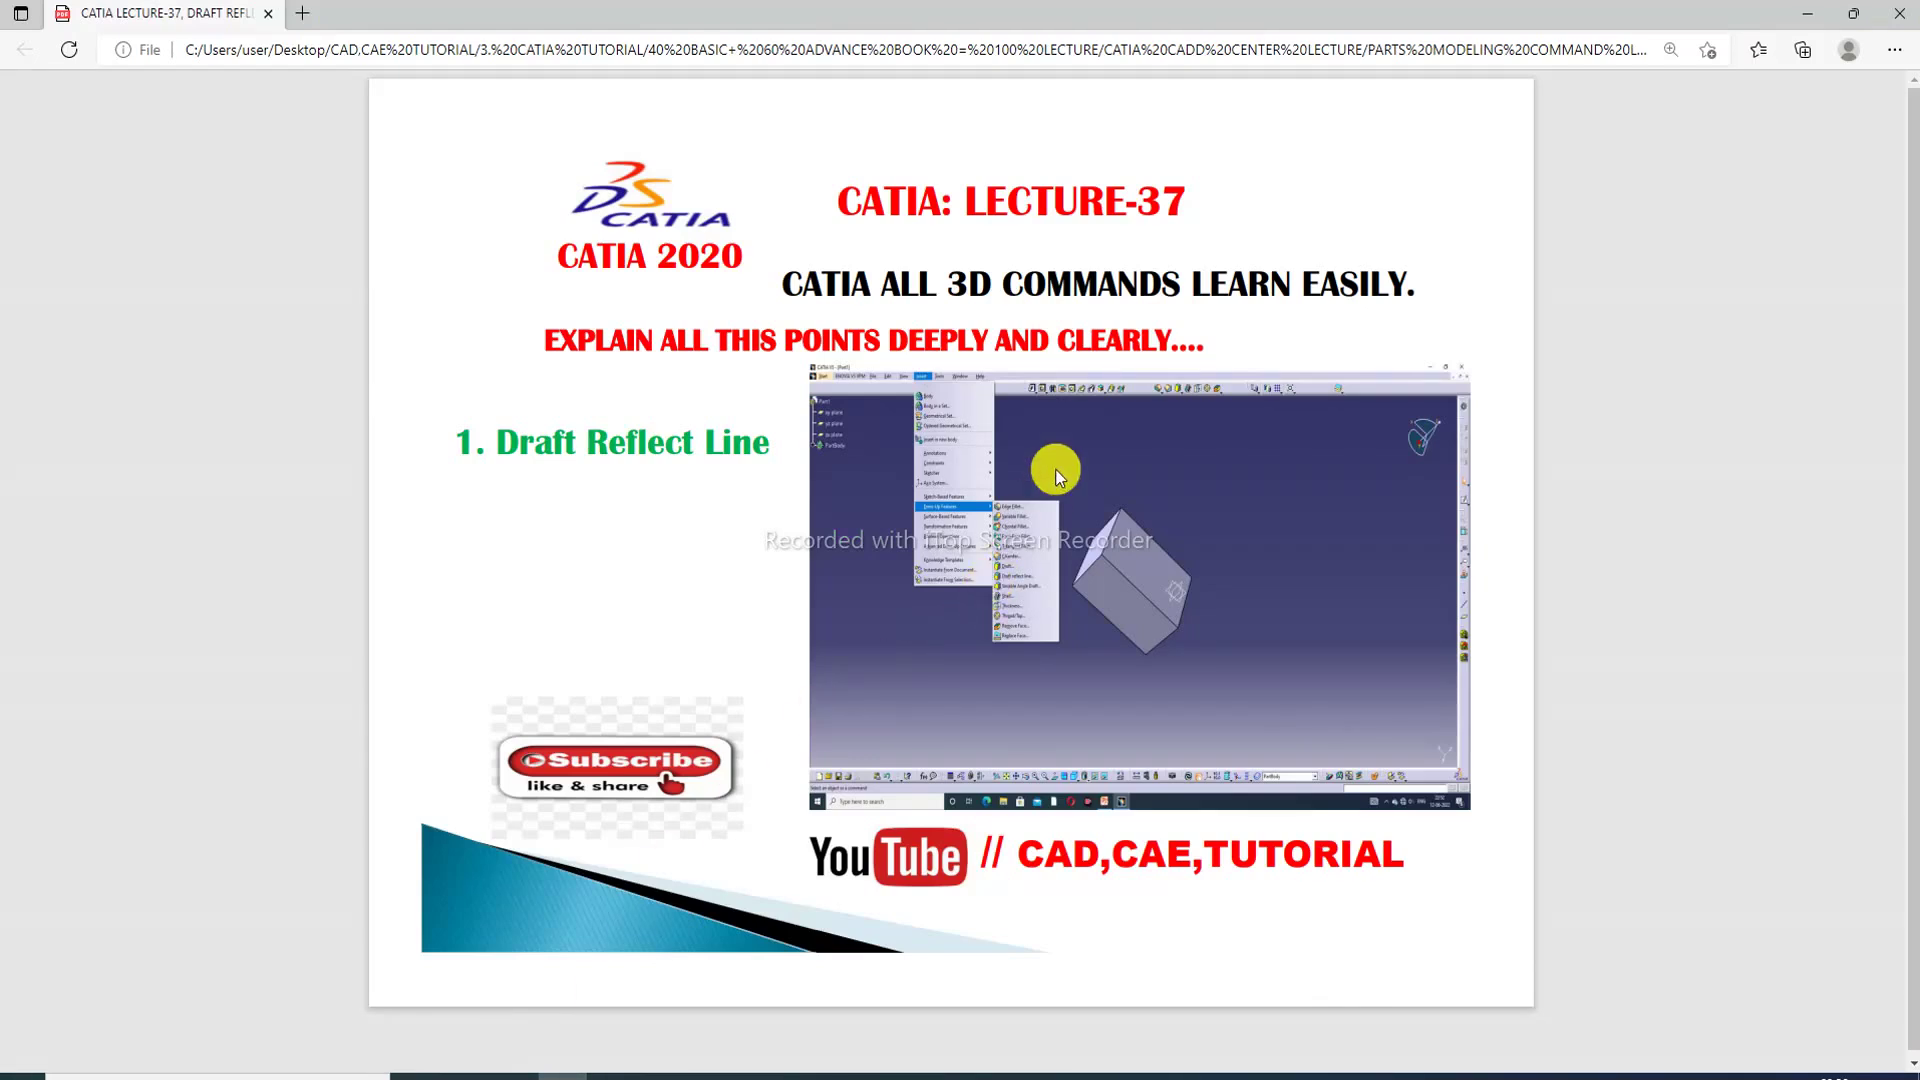
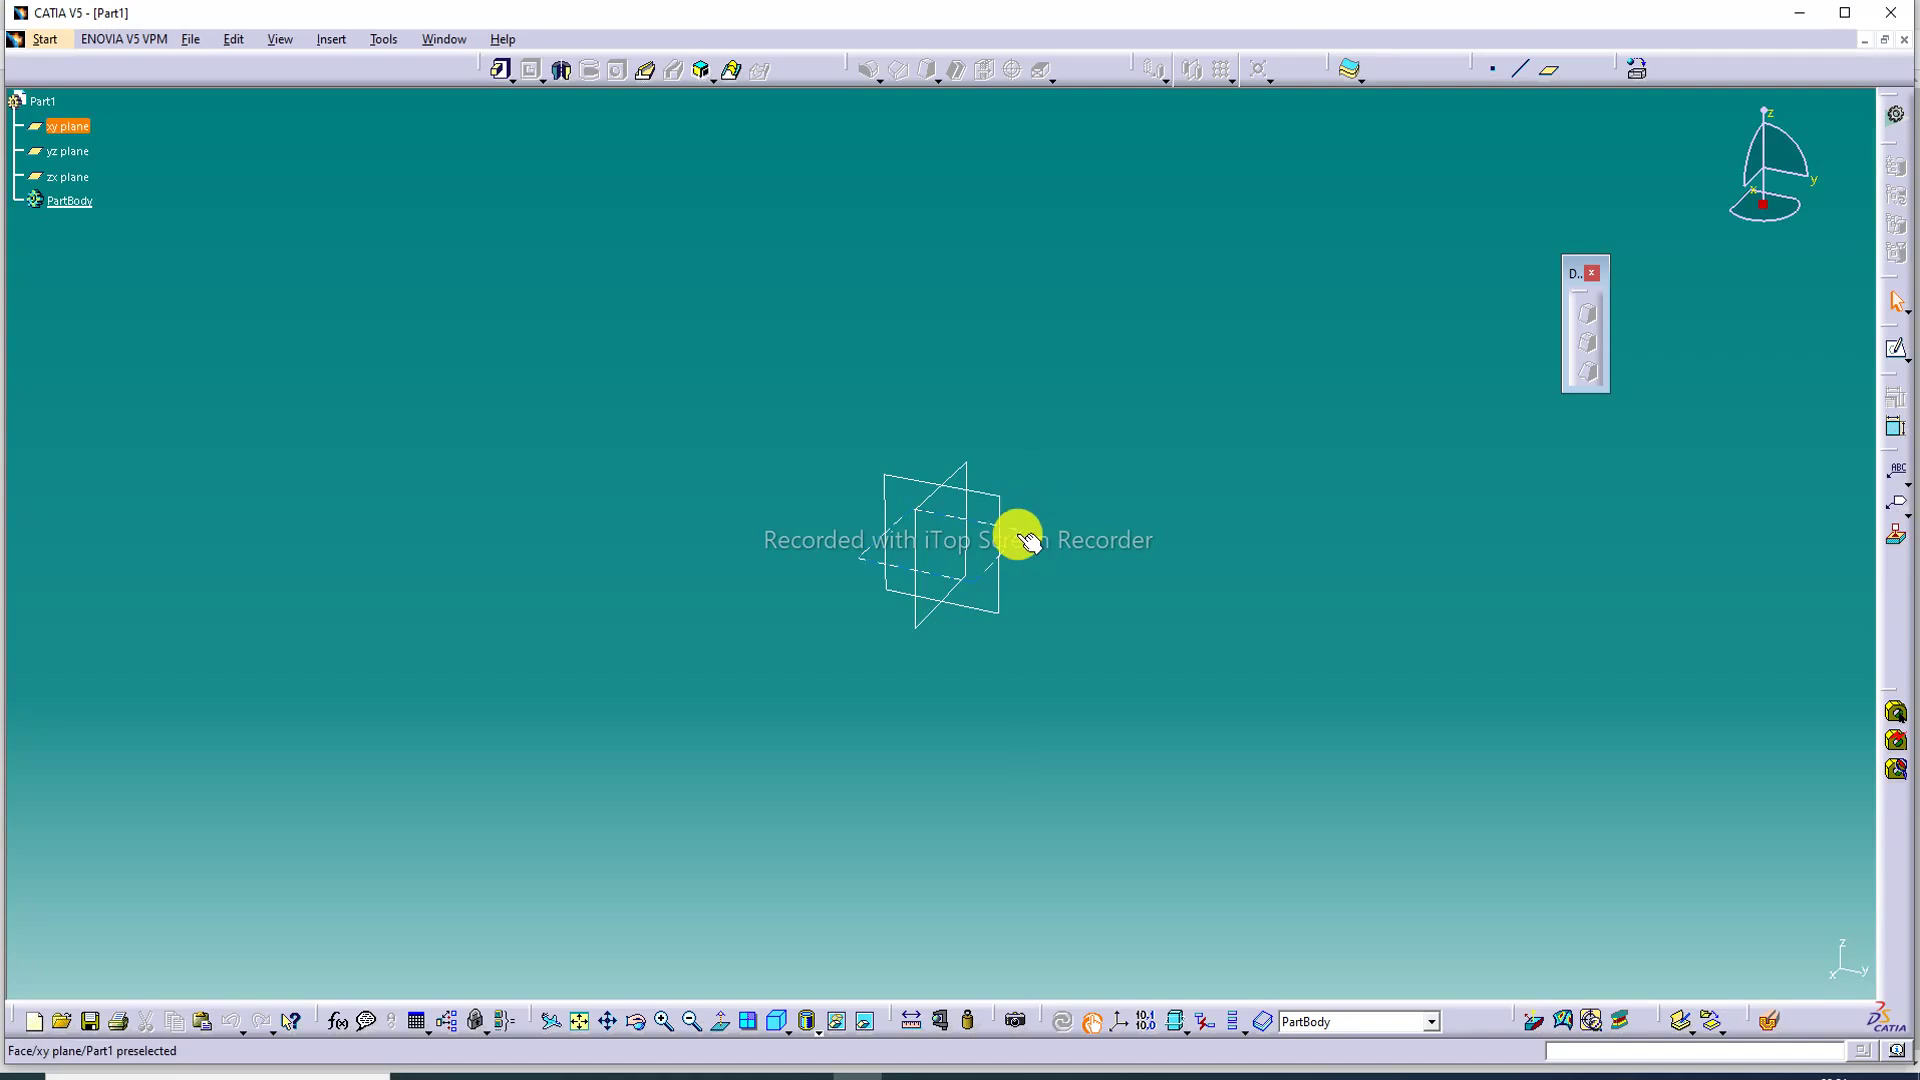
# Sketch a rectangle about 119 mm wide and 76 mm high on the xy plane, starting at the origin.
pyautogui.click(1030, 535)
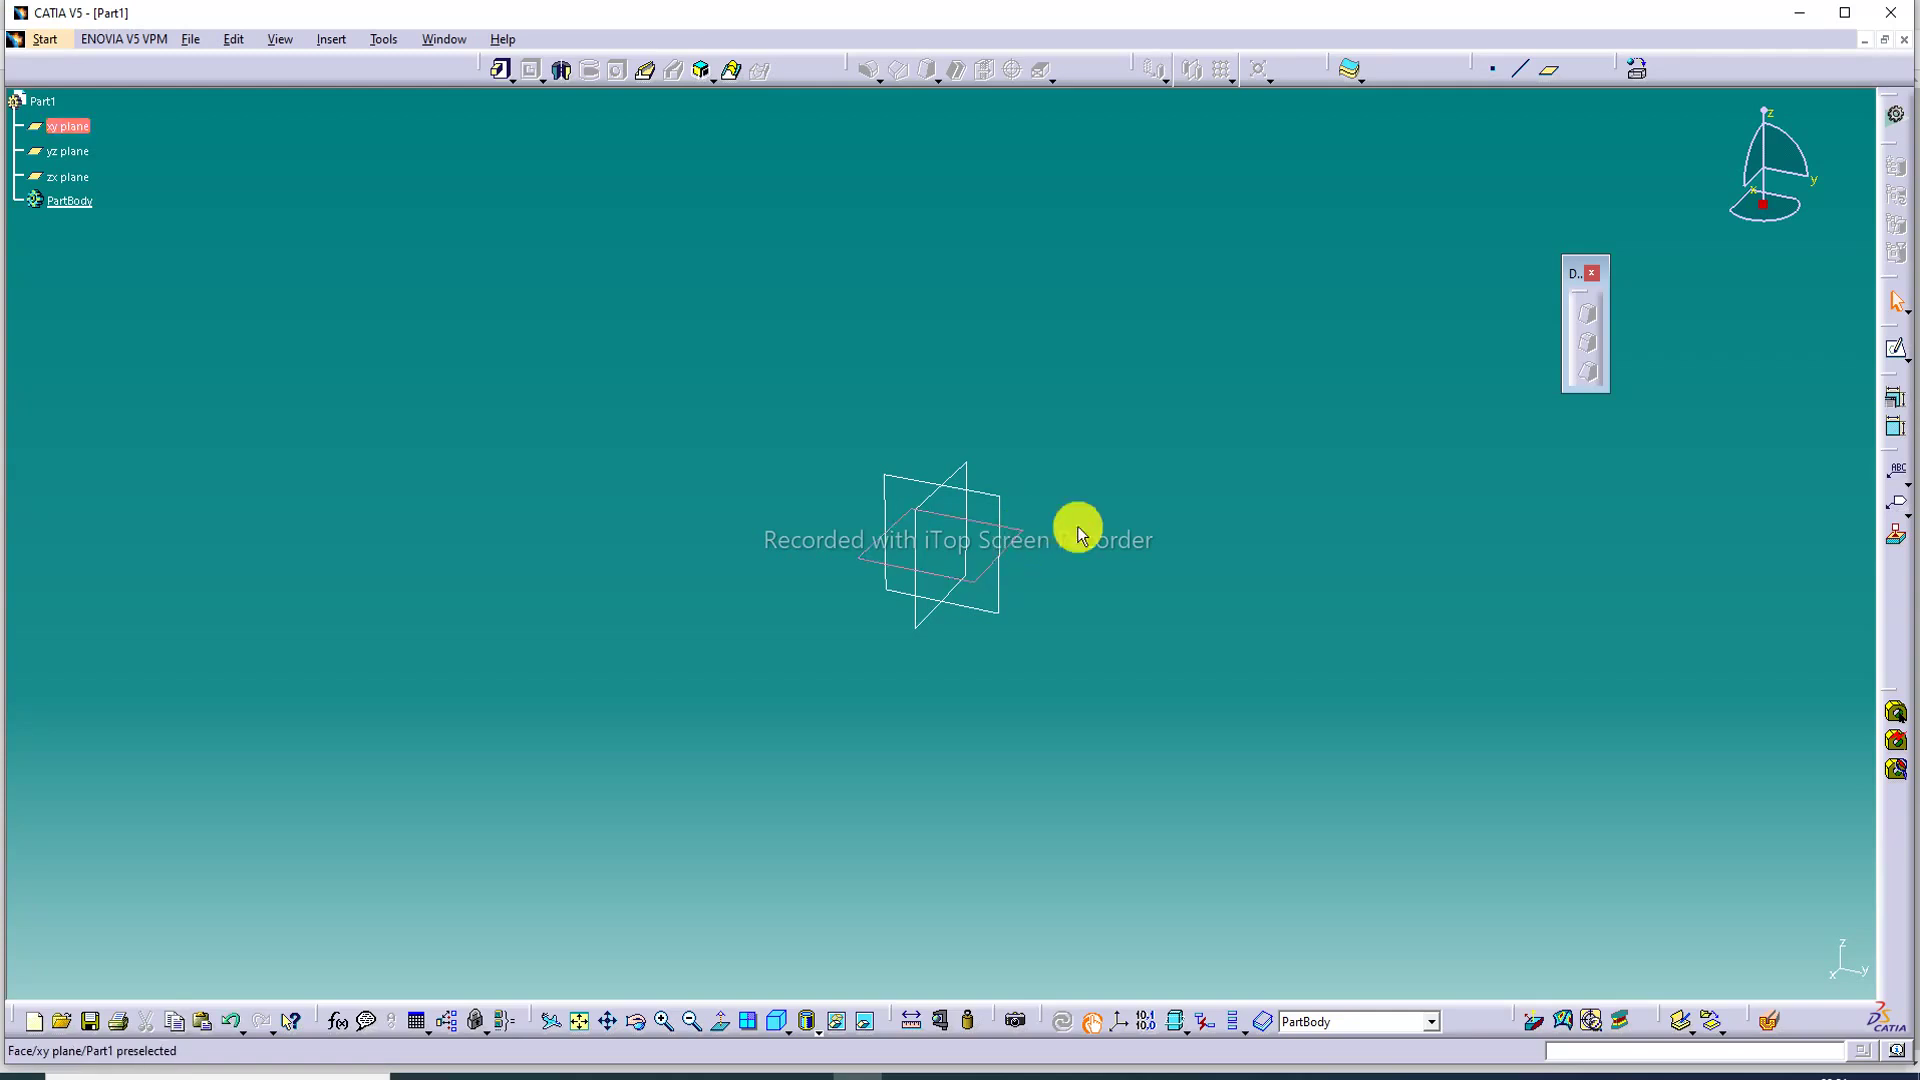
pyautogui.click(1896, 347)
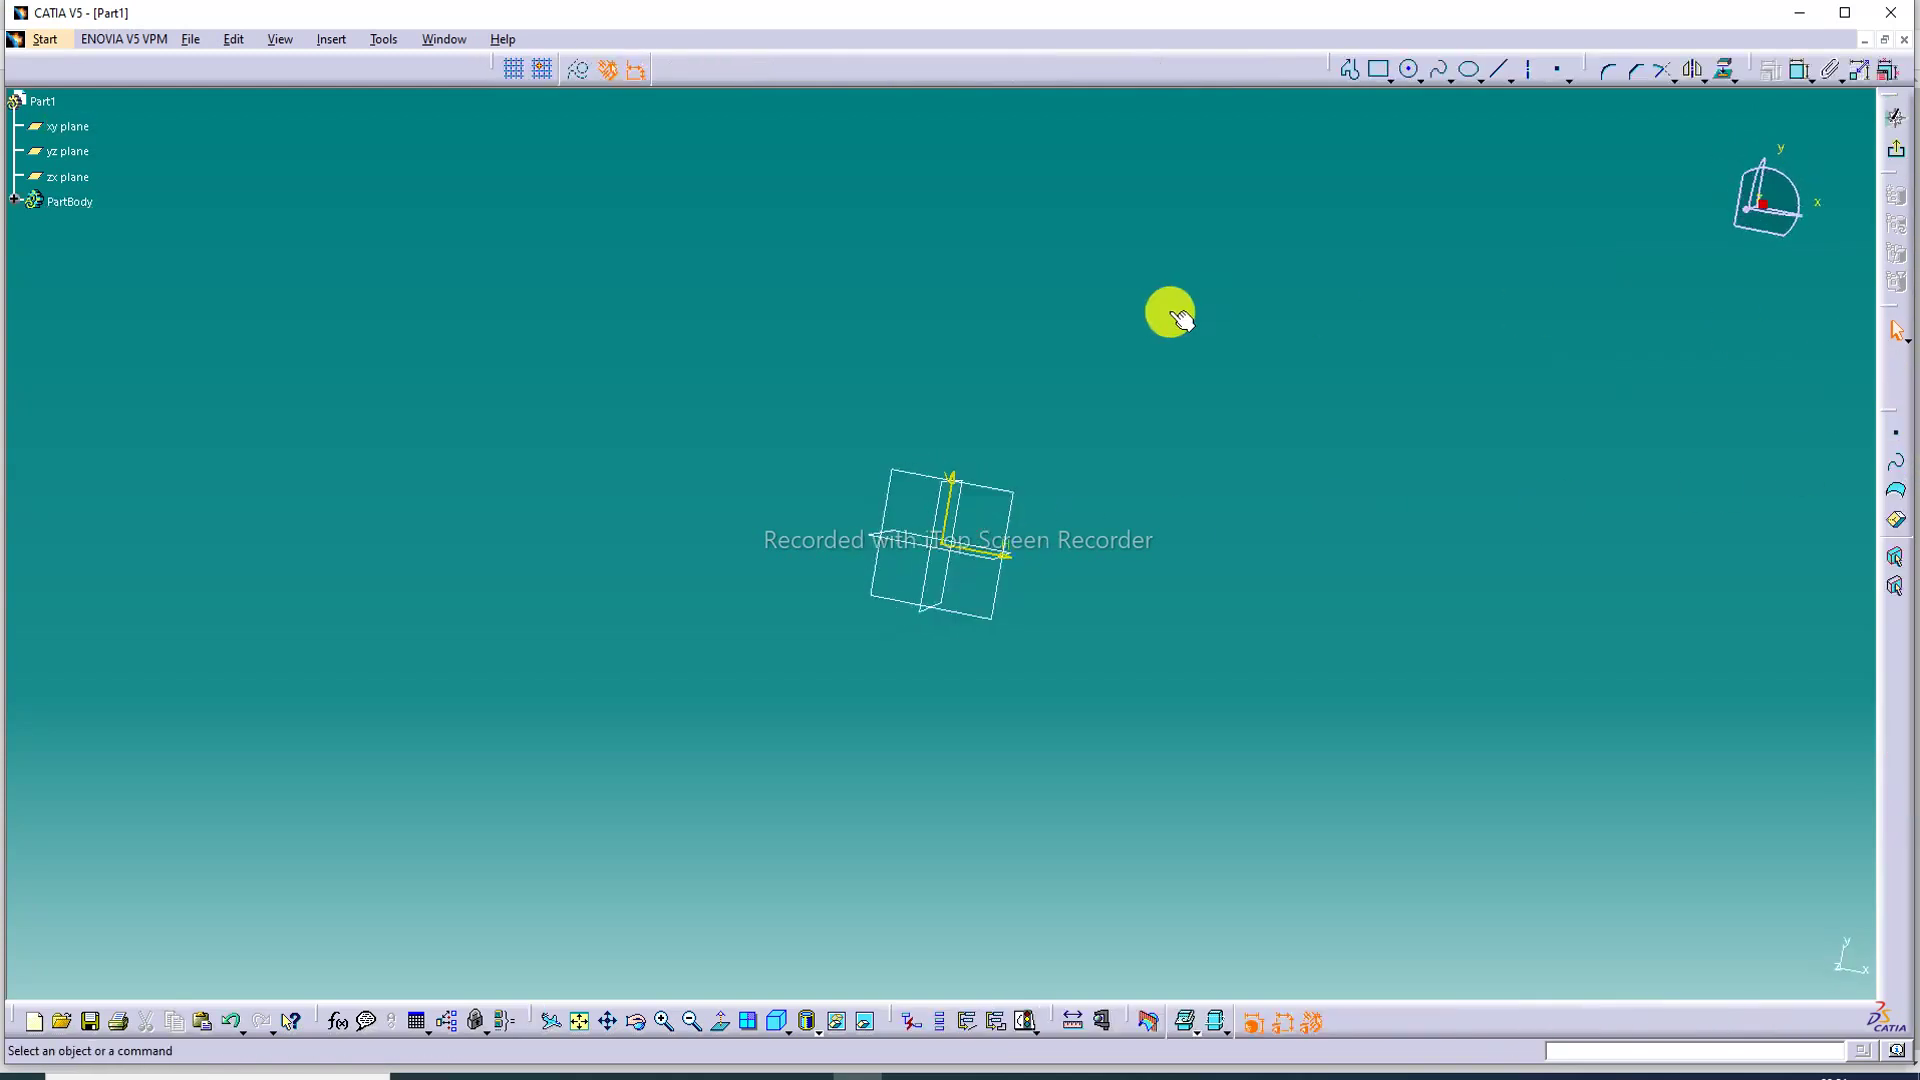
pyautogui.click(1378, 72)
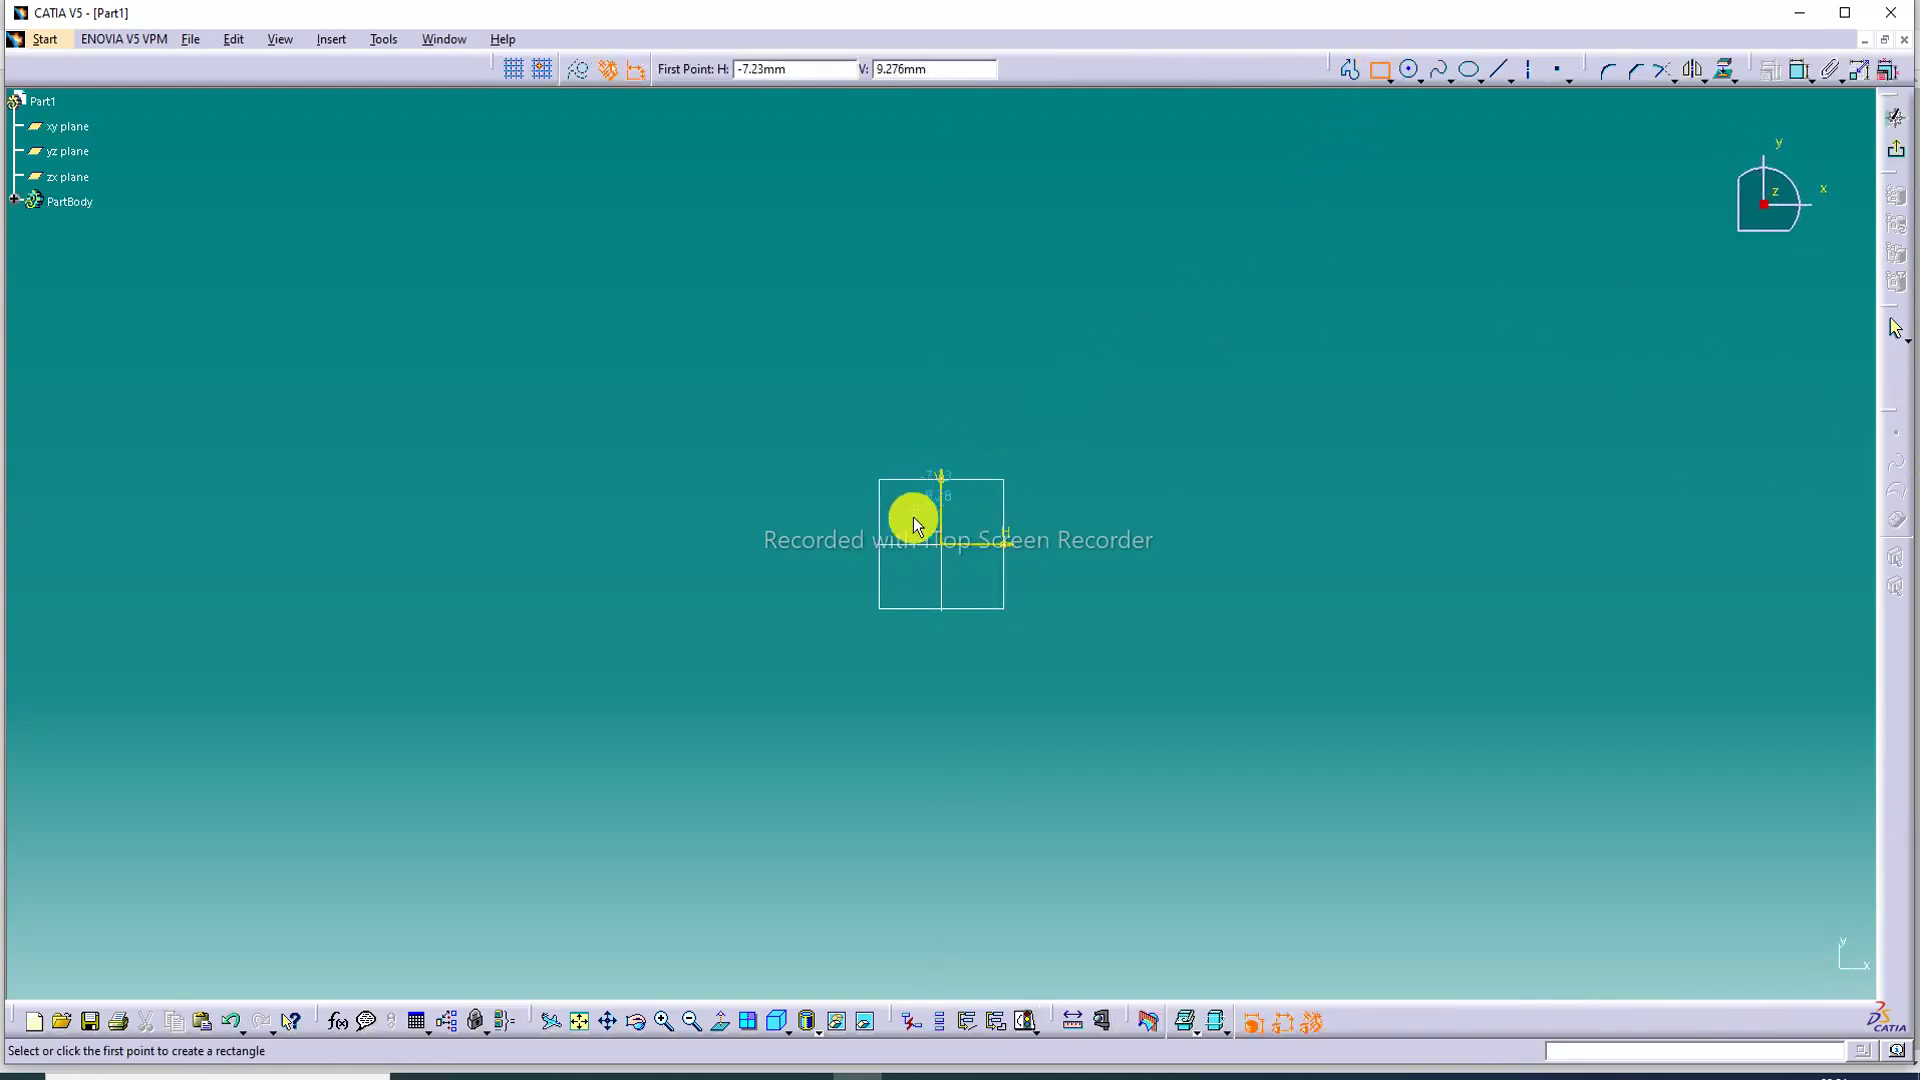
pyautogui.click(940, 543)
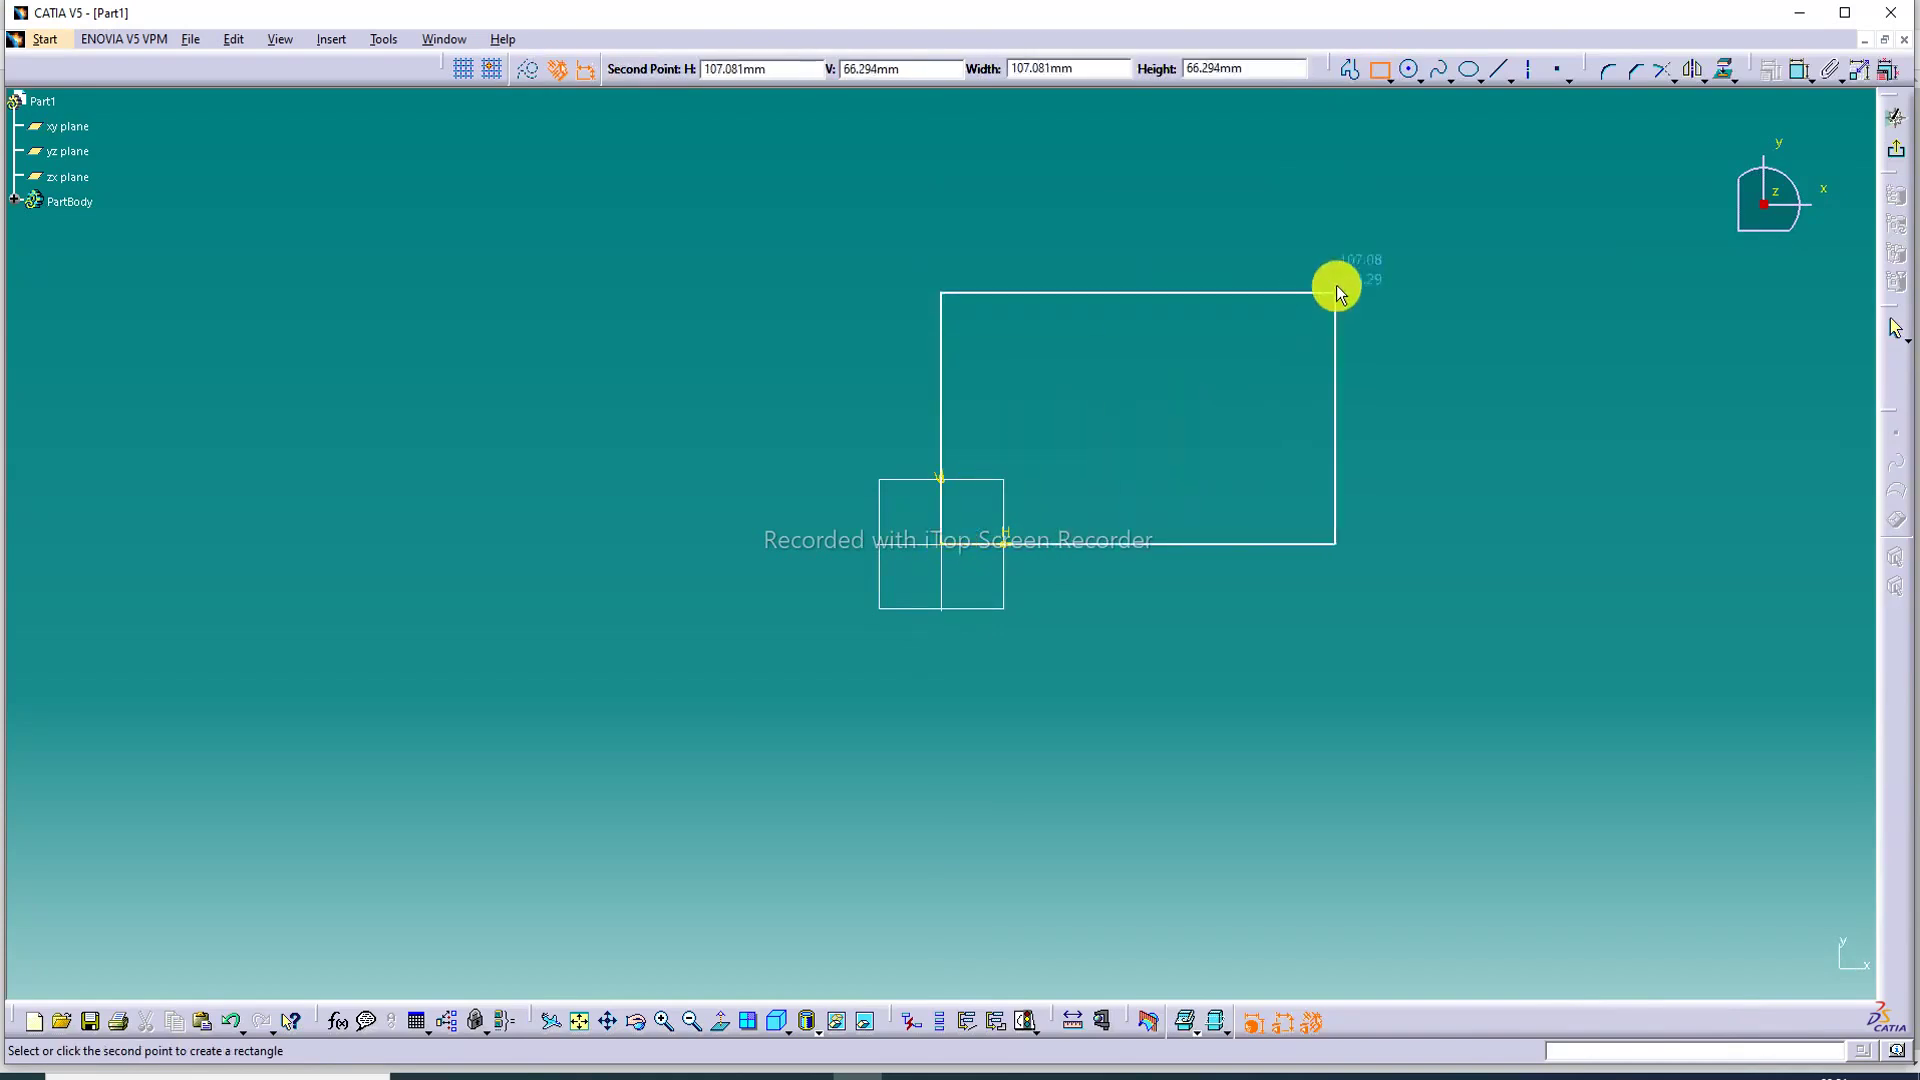
pyautogui.click(1378, 256)
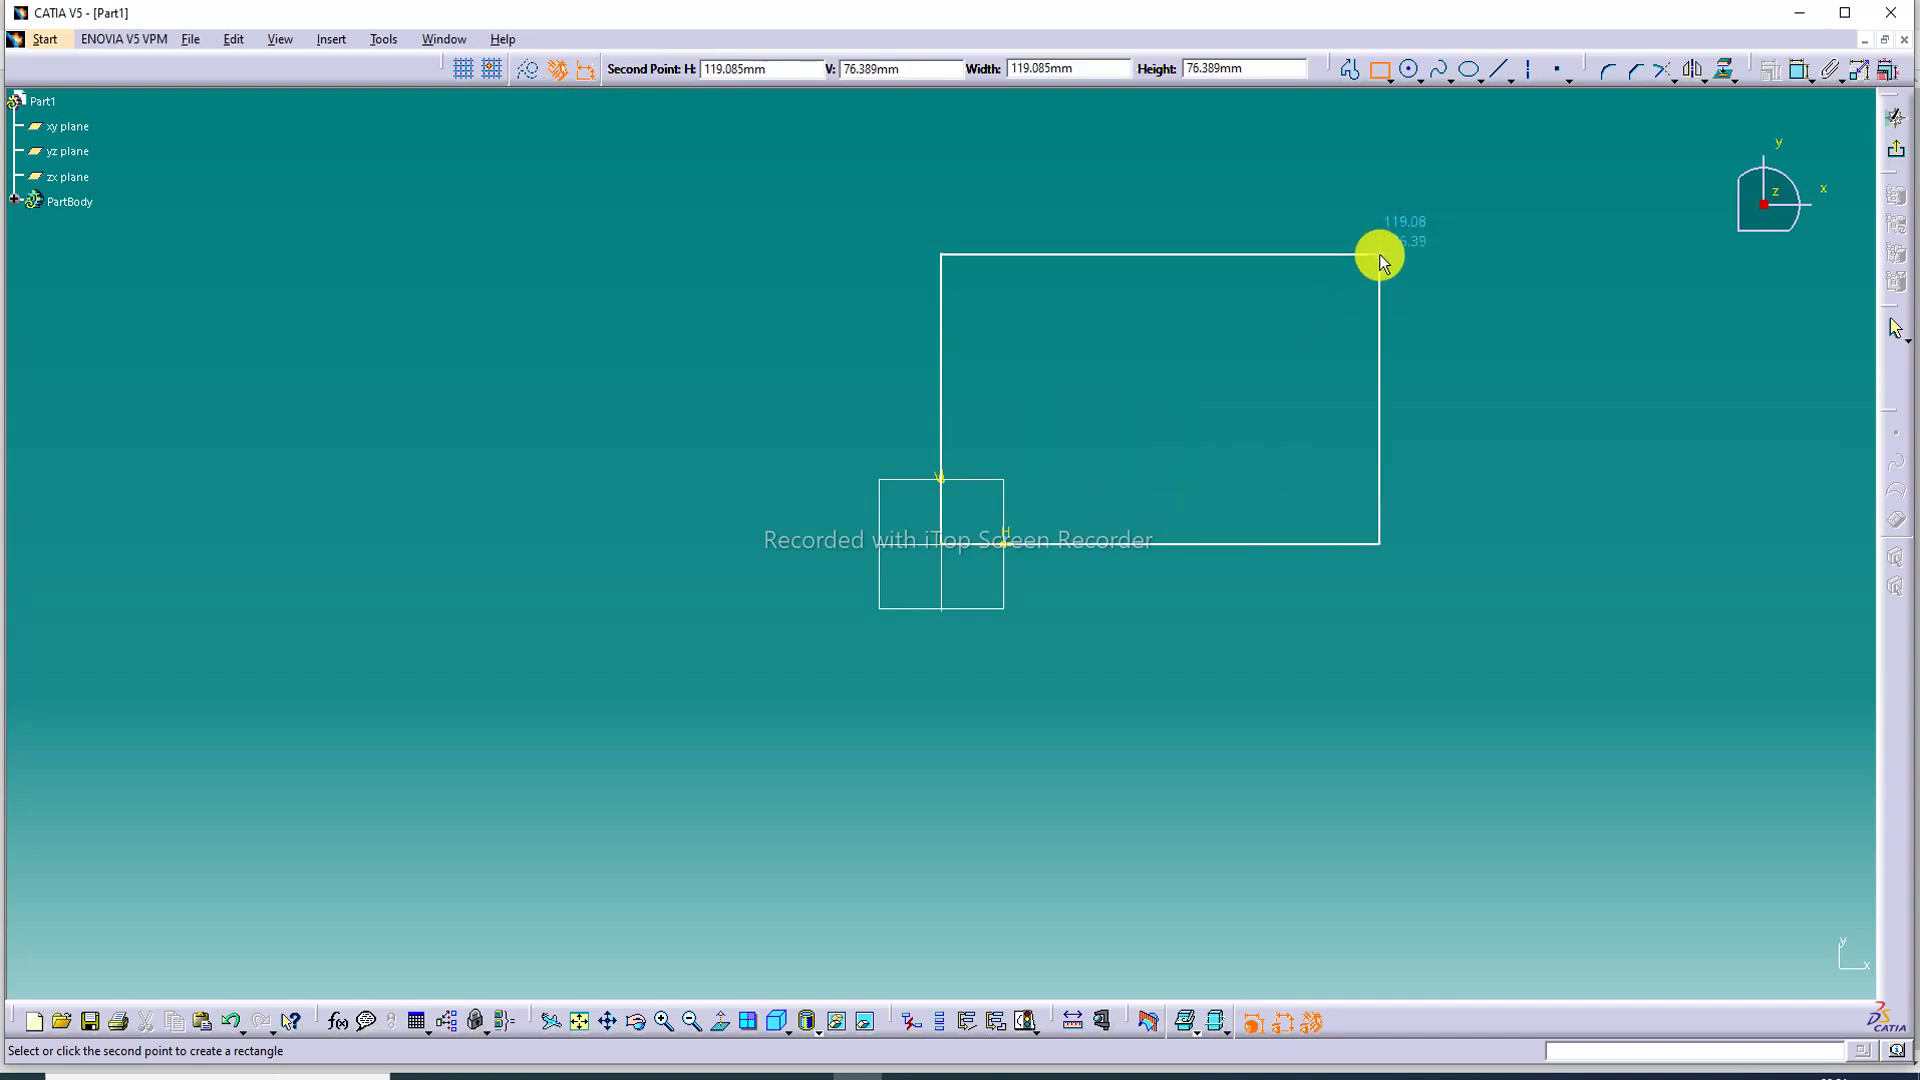
# Dimension the rectangle's width along its top edge and its height along its right edge.
pyautogui.click(1800, 71)
pyautogui.click(1262, 255)
pyautogui.click(1221, 197)
pyautogui.click(1798, 72)
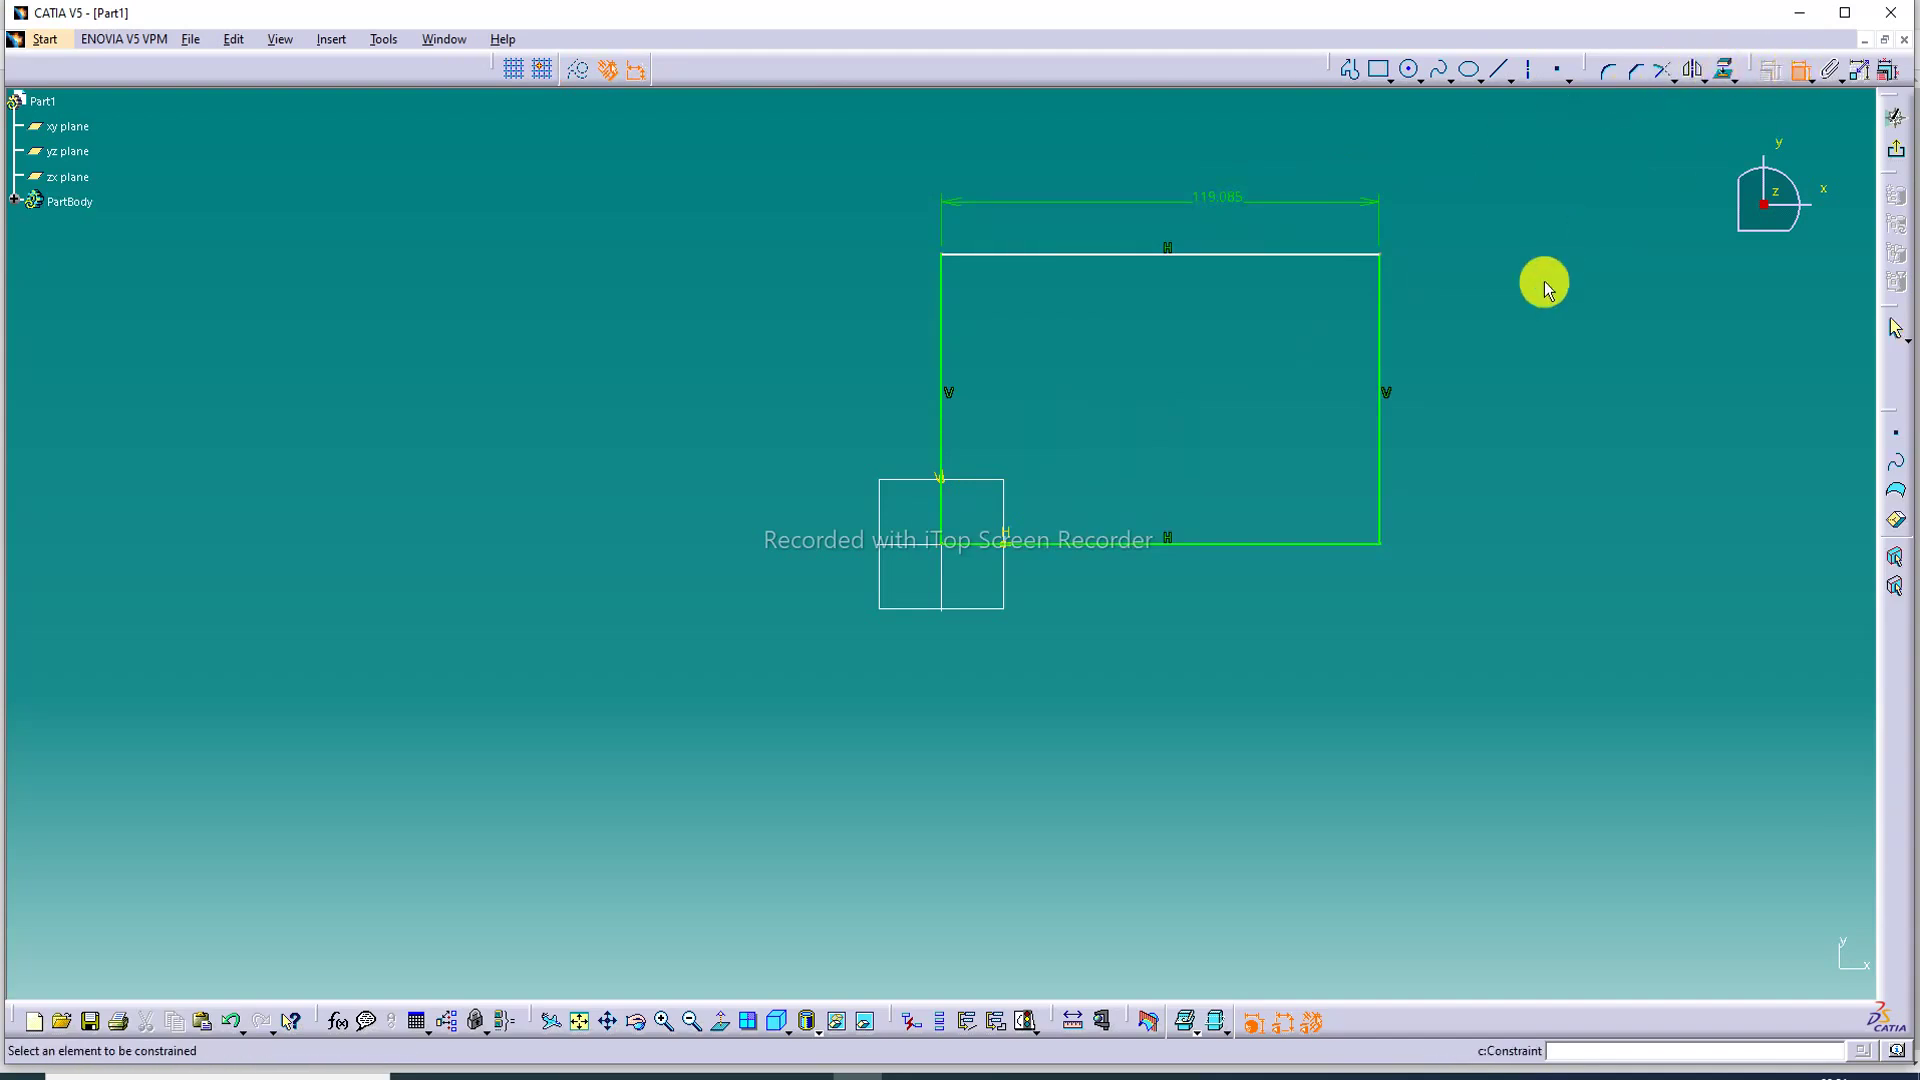
pyautogui.click(1380, 351)
pyautogui.click(1470, 354)
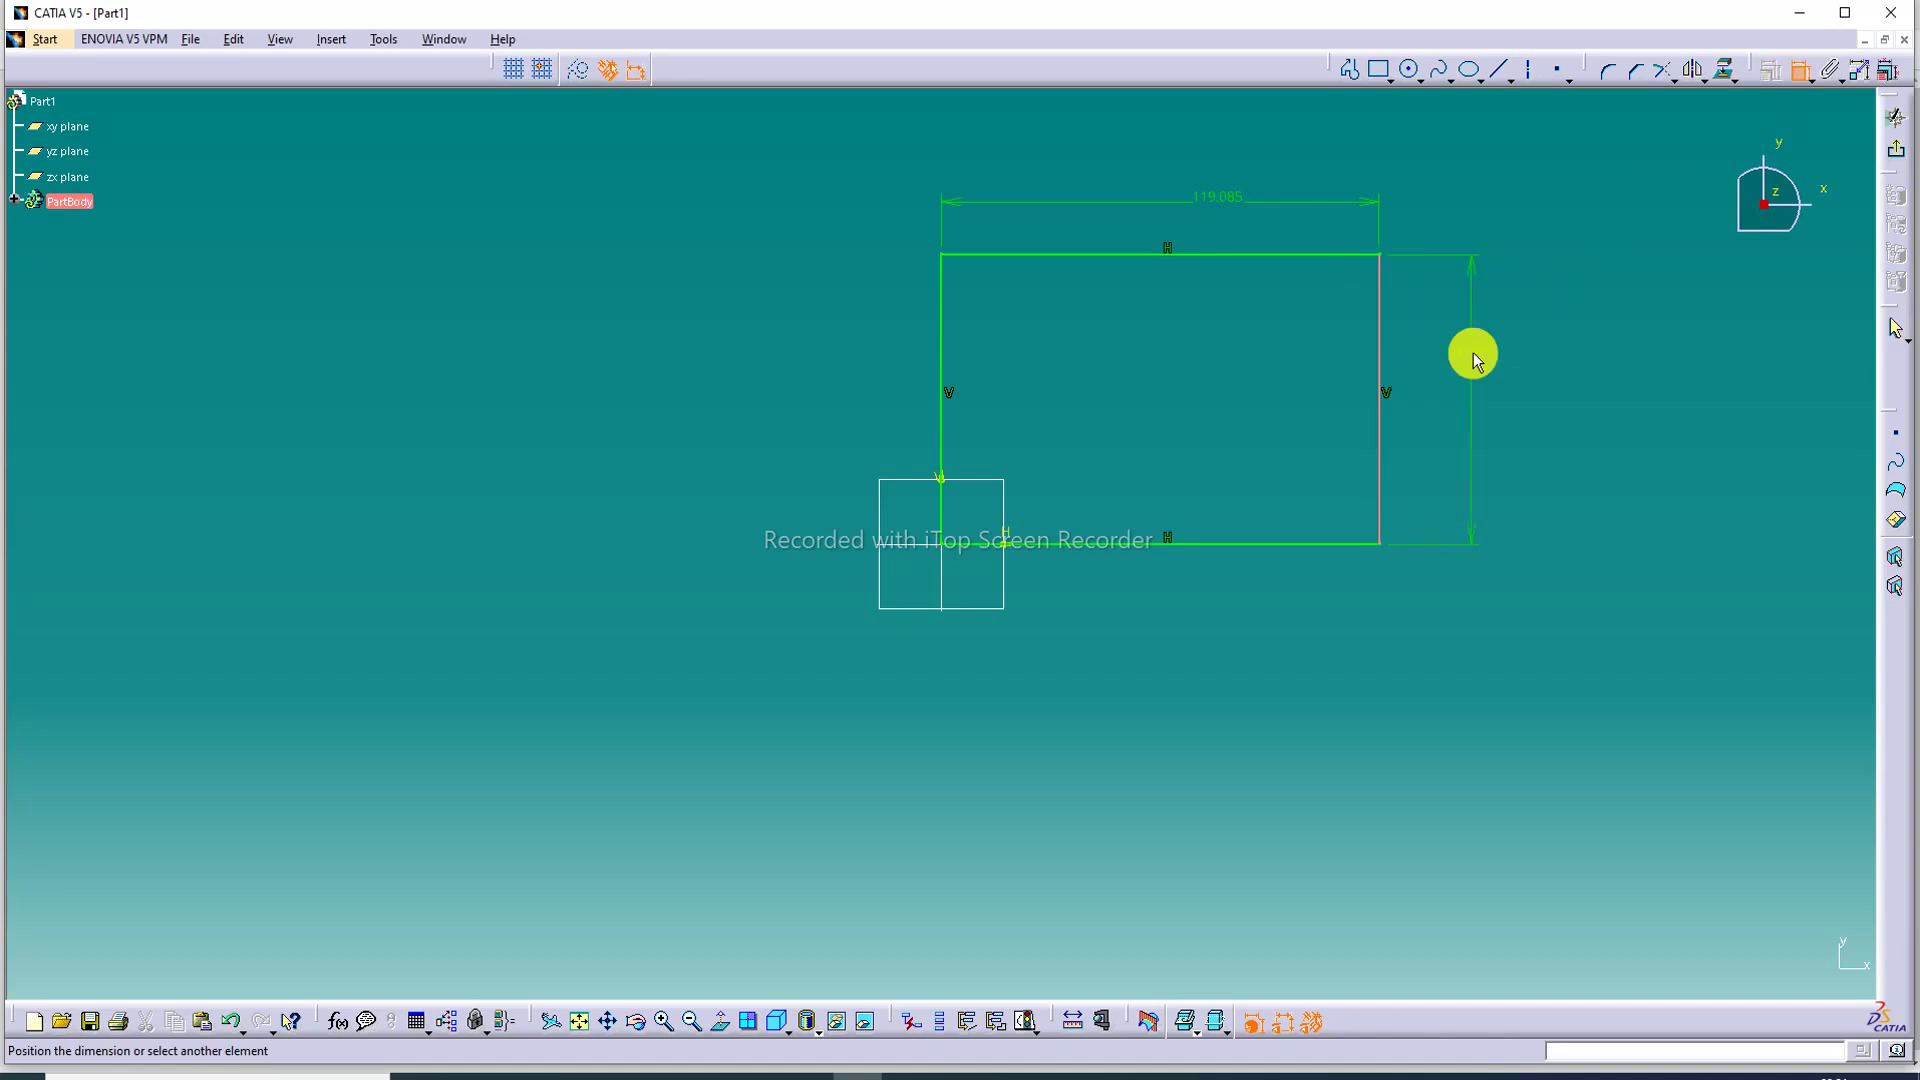
# Set the rectangle's width to 120 mm and height to 80 mm, and exit the sketch.
pyautogui.doubleClick(1220, 197)
pyautogui.write('12')
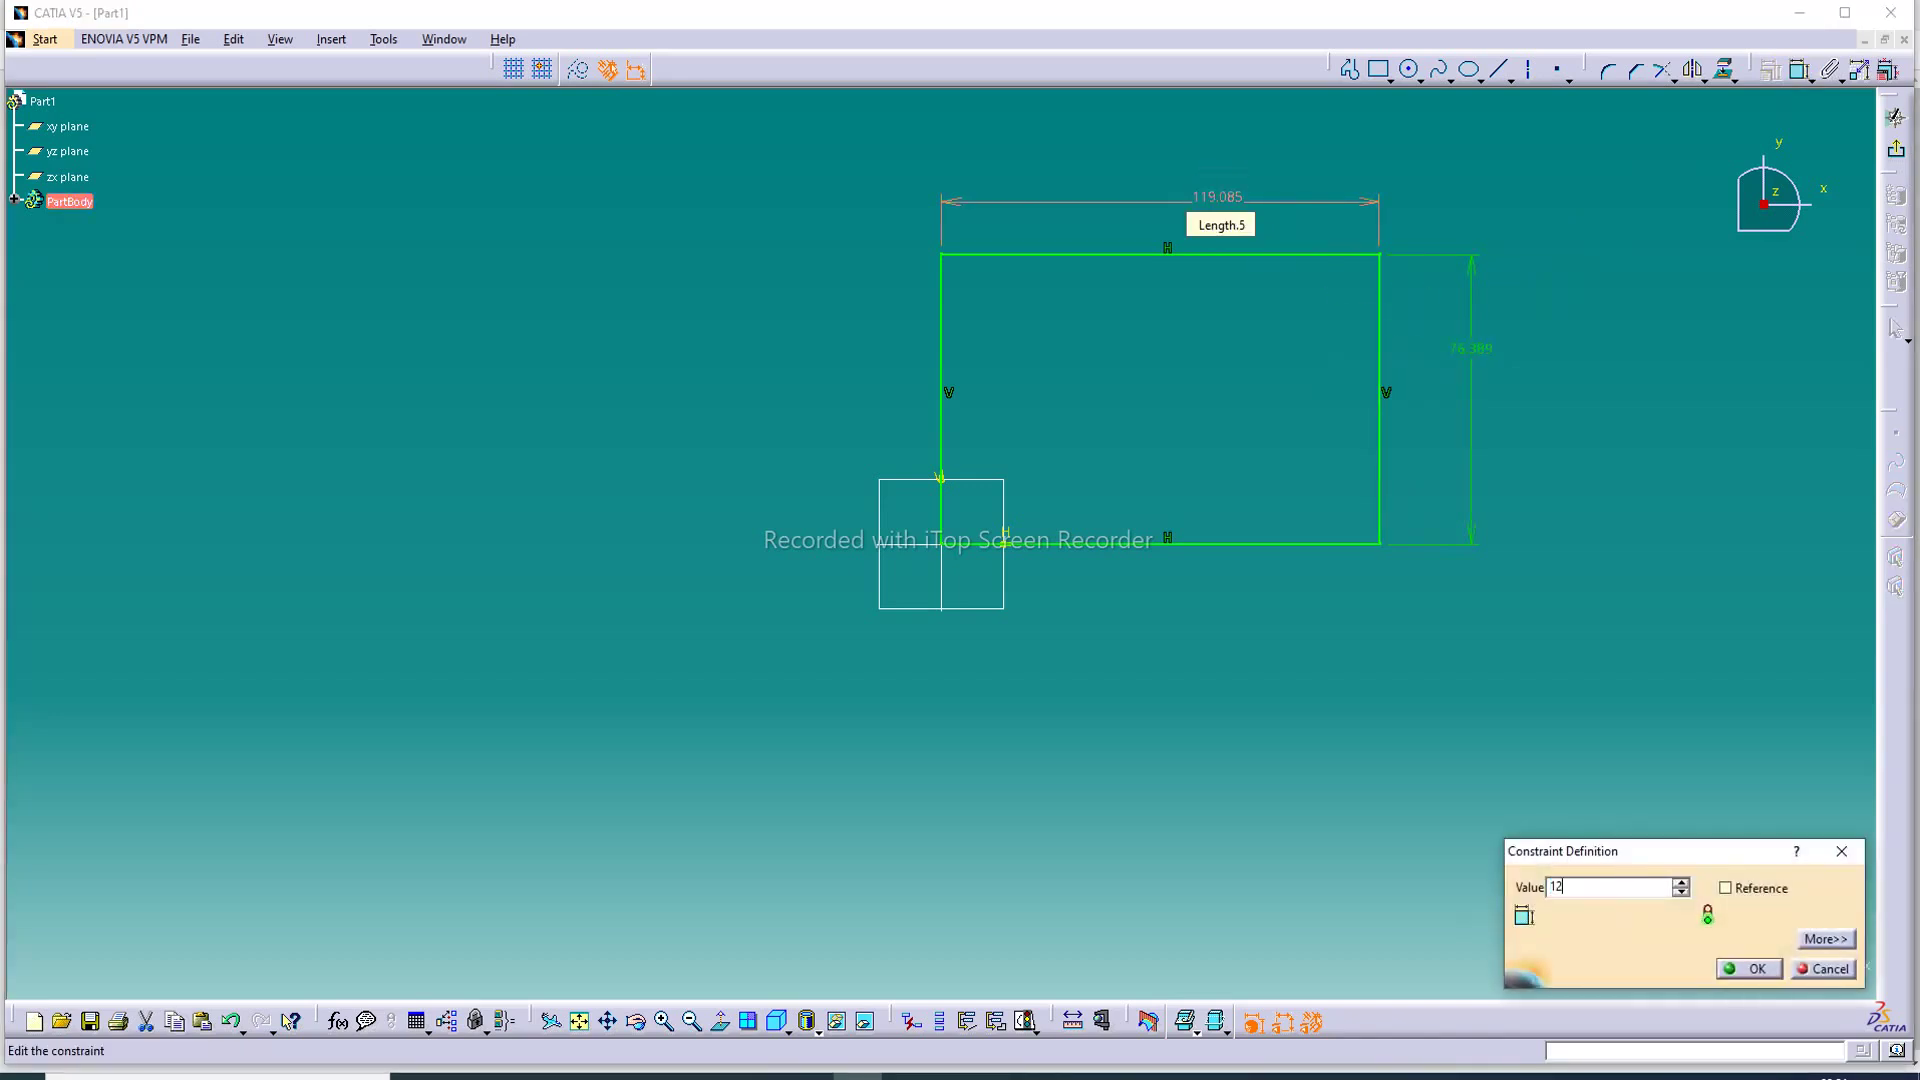
pyautogui.press('Return')
pyautogui.doubleClick(1463, 346)
pyautogui.write('80')
pyautogui.press('Return')
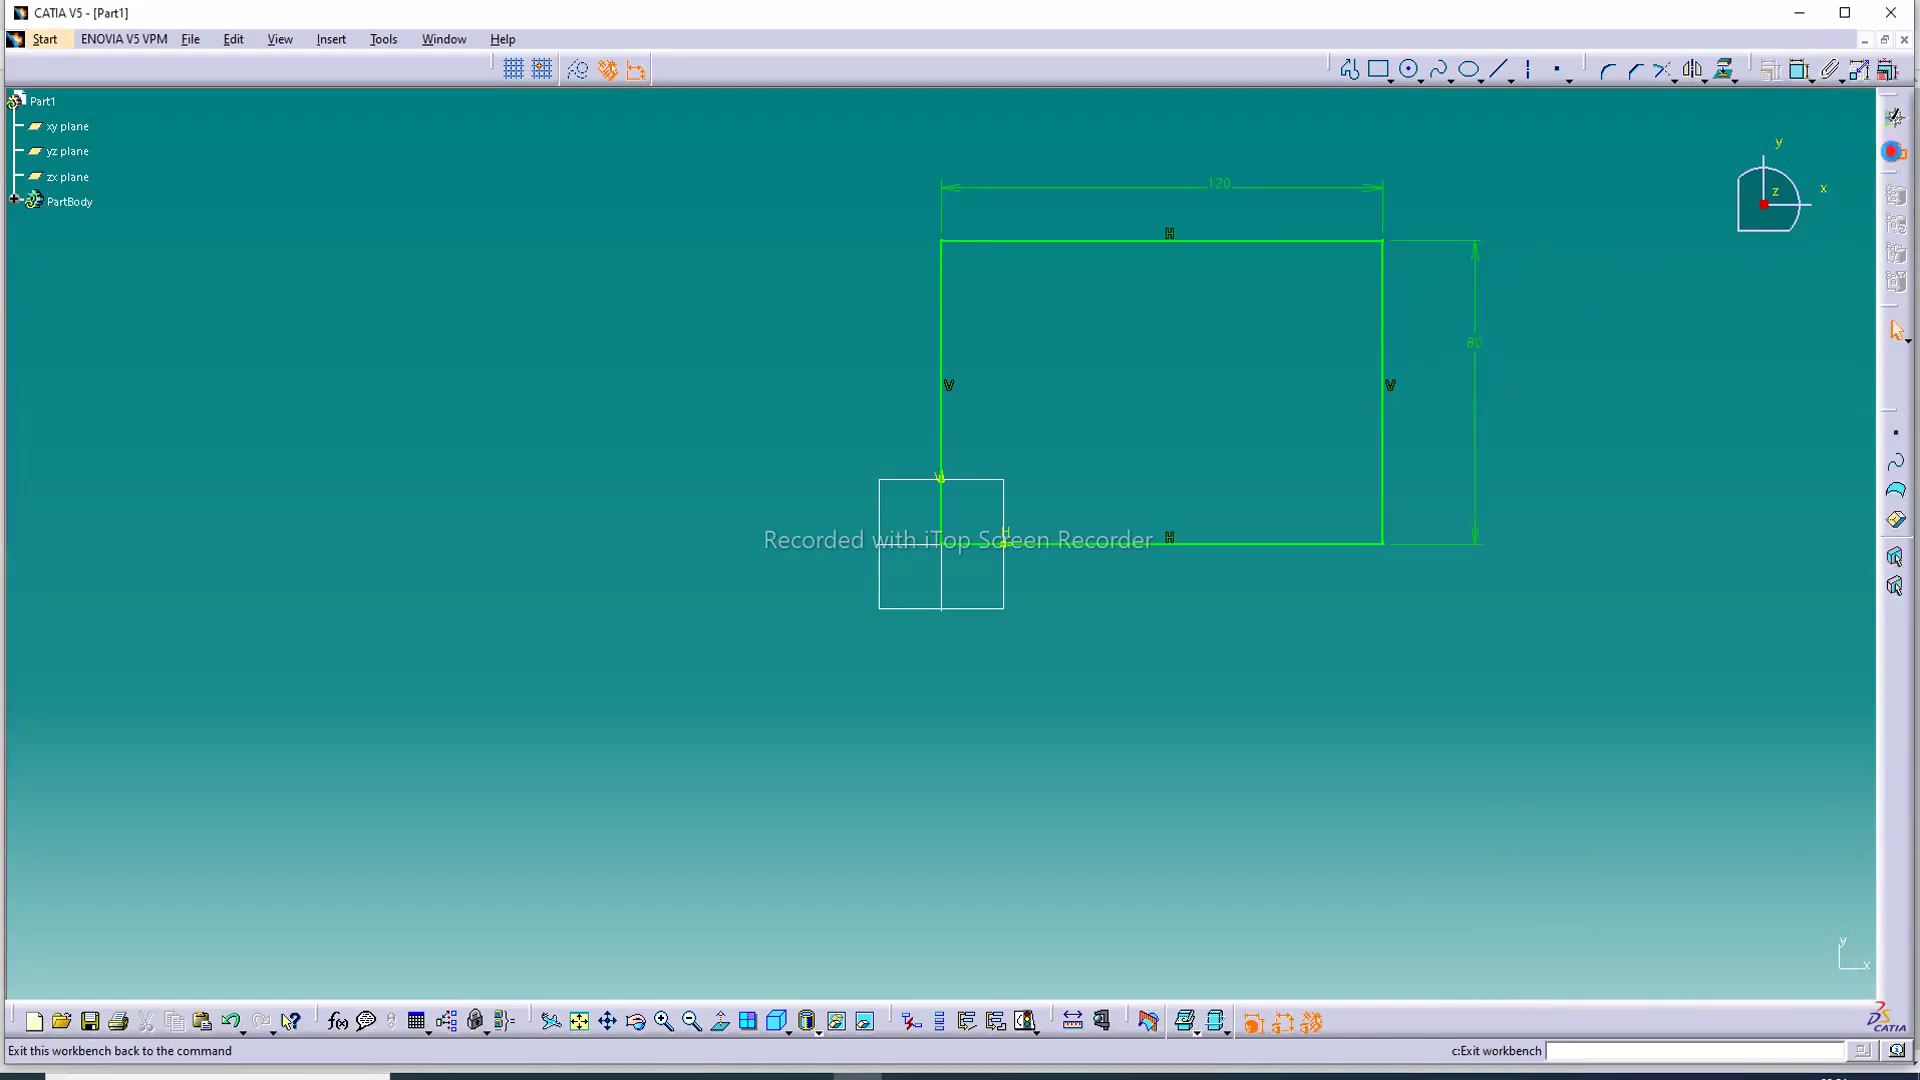
pyautogui.click(1895, 118)
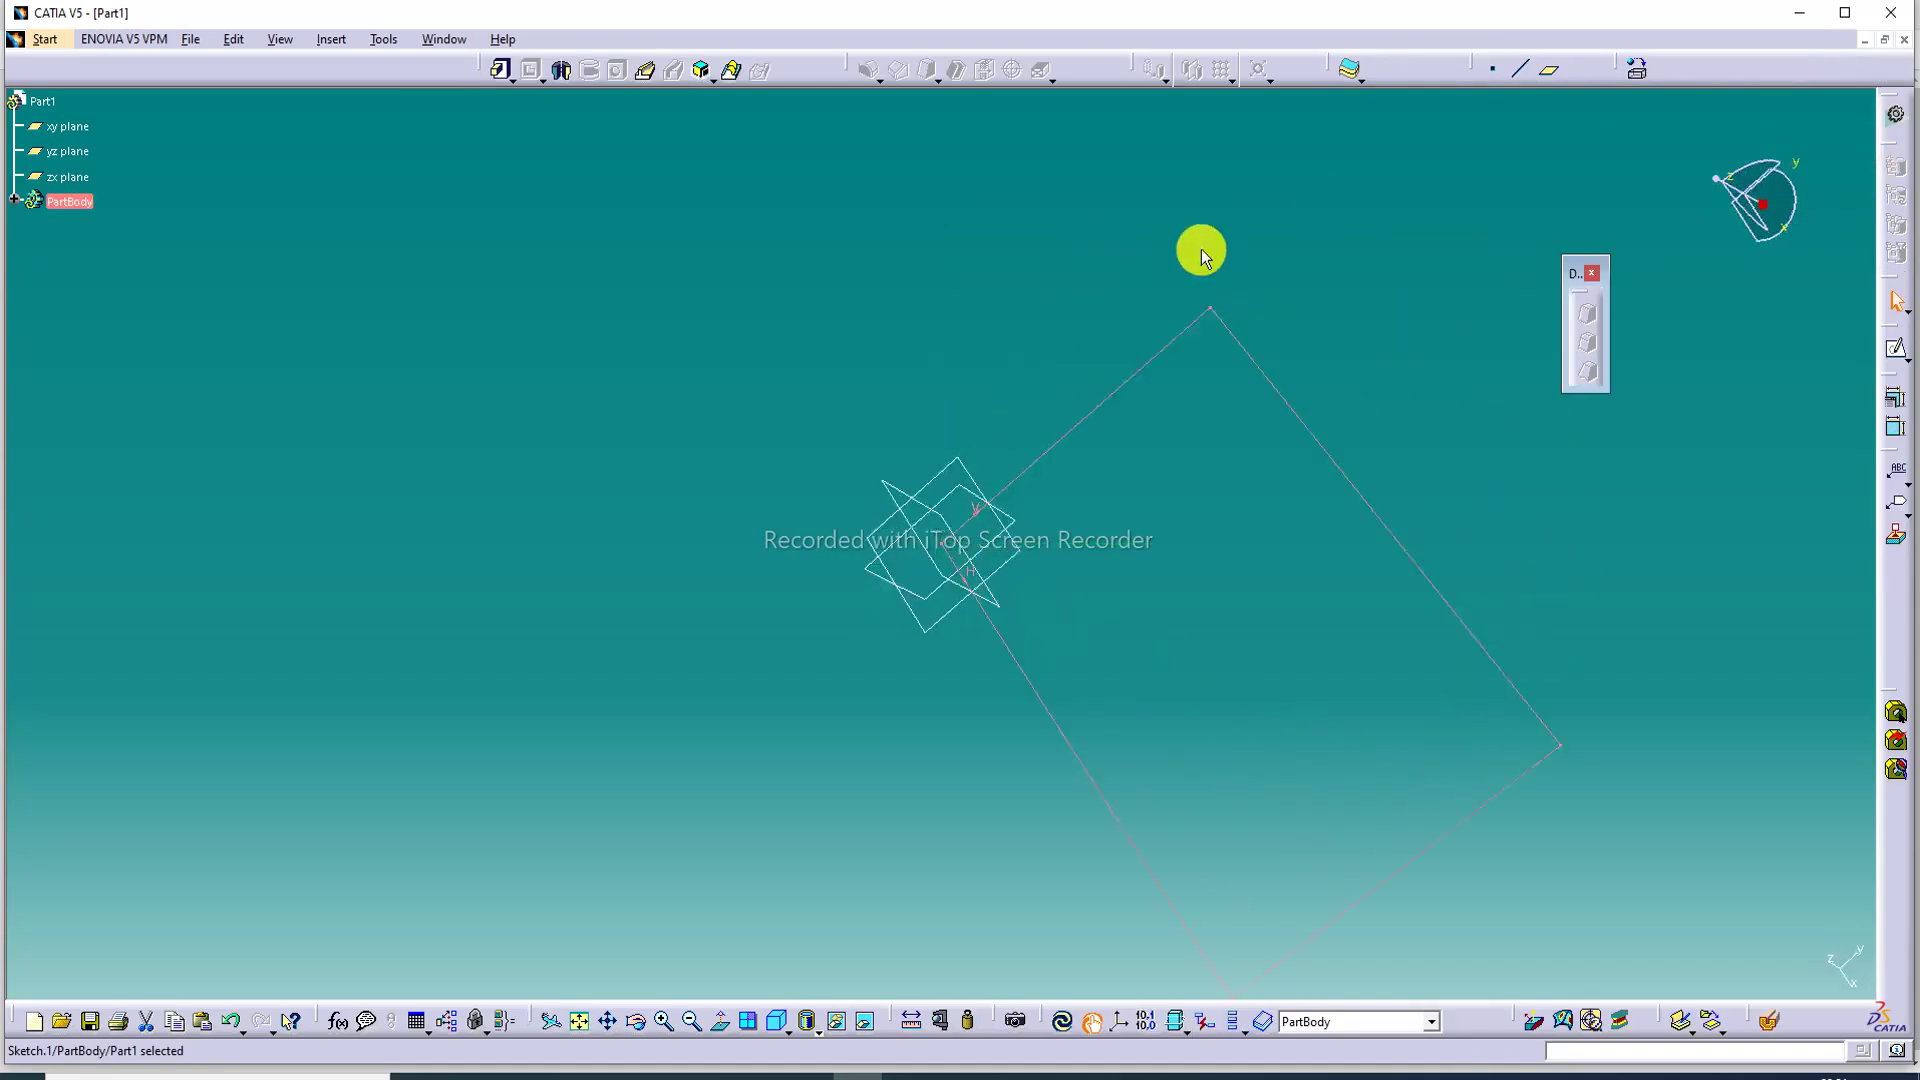
# Pad the rectangular sketch to a length of 40 mm.
pyautogui.click(499, 69)
pyautogui.doubleClick(1726, 723)
pyautogui.write('40')
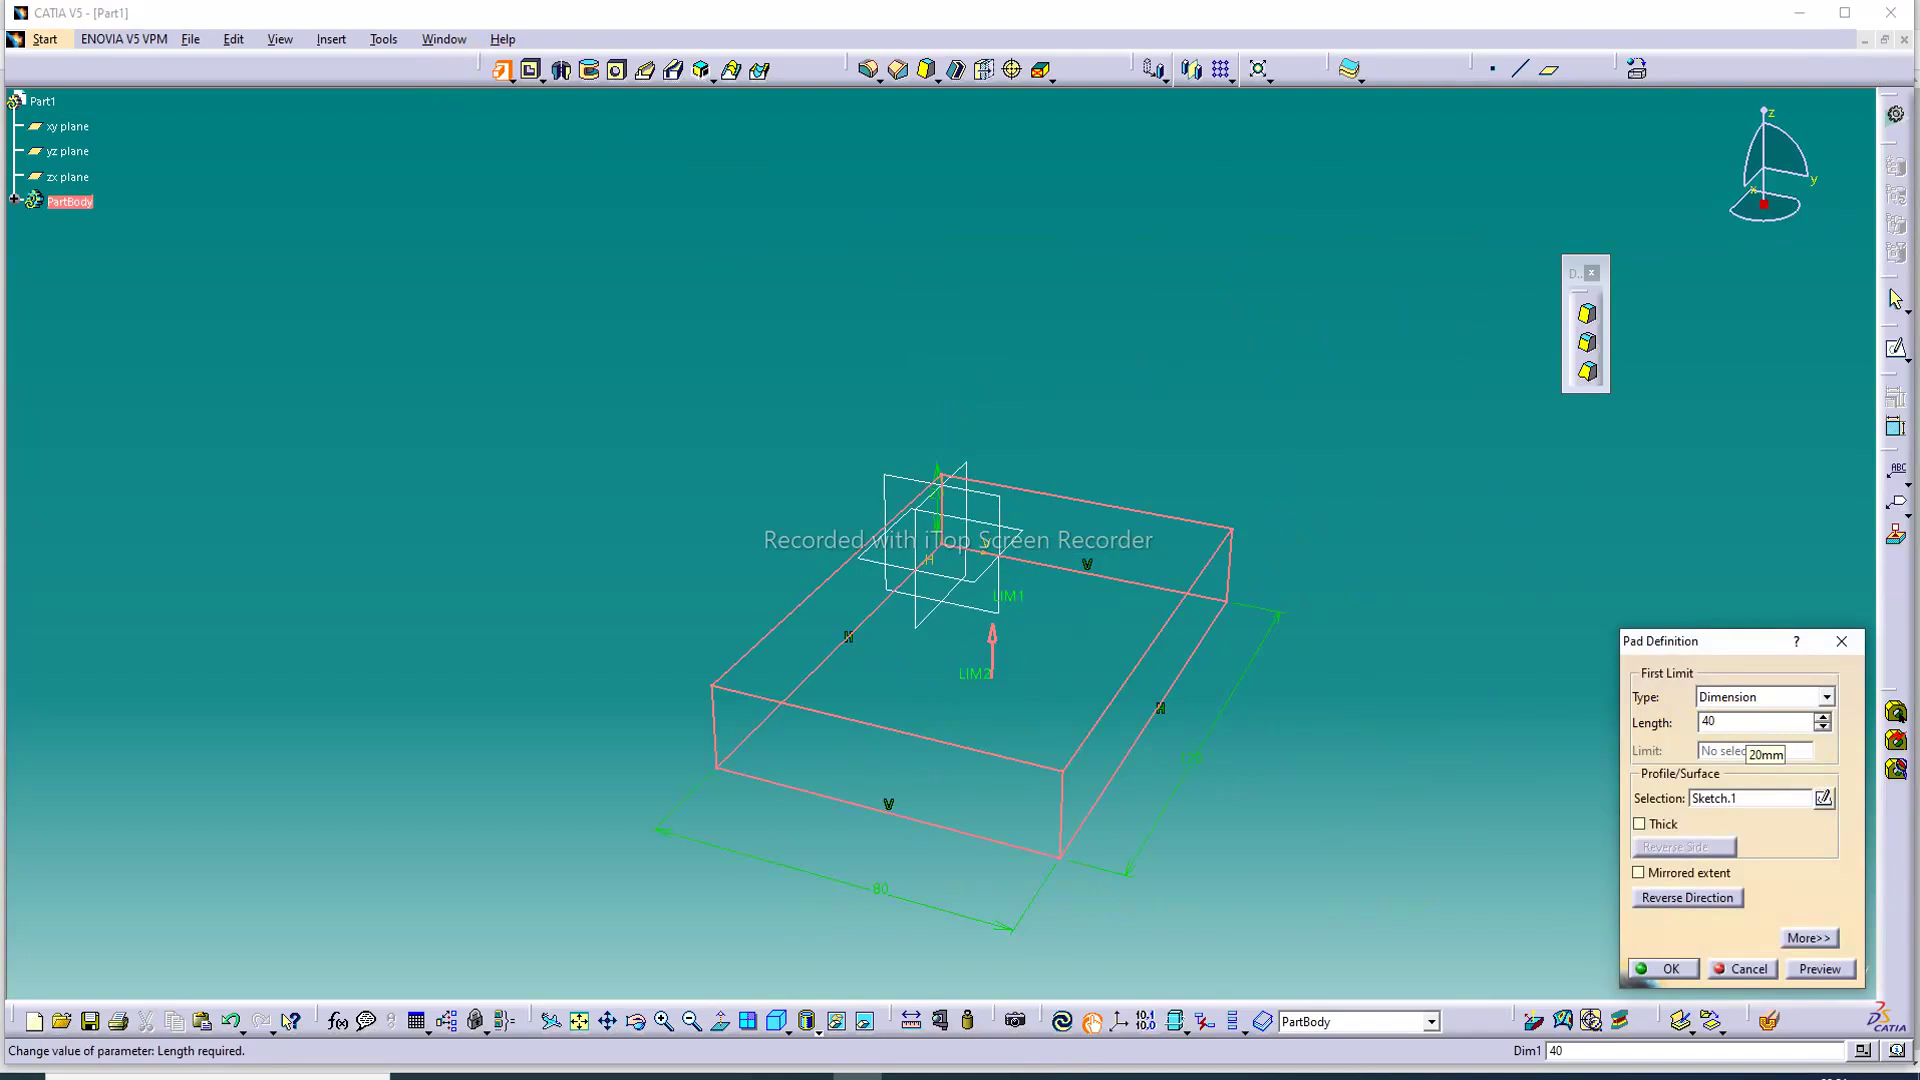
pyautogui.press('Return')
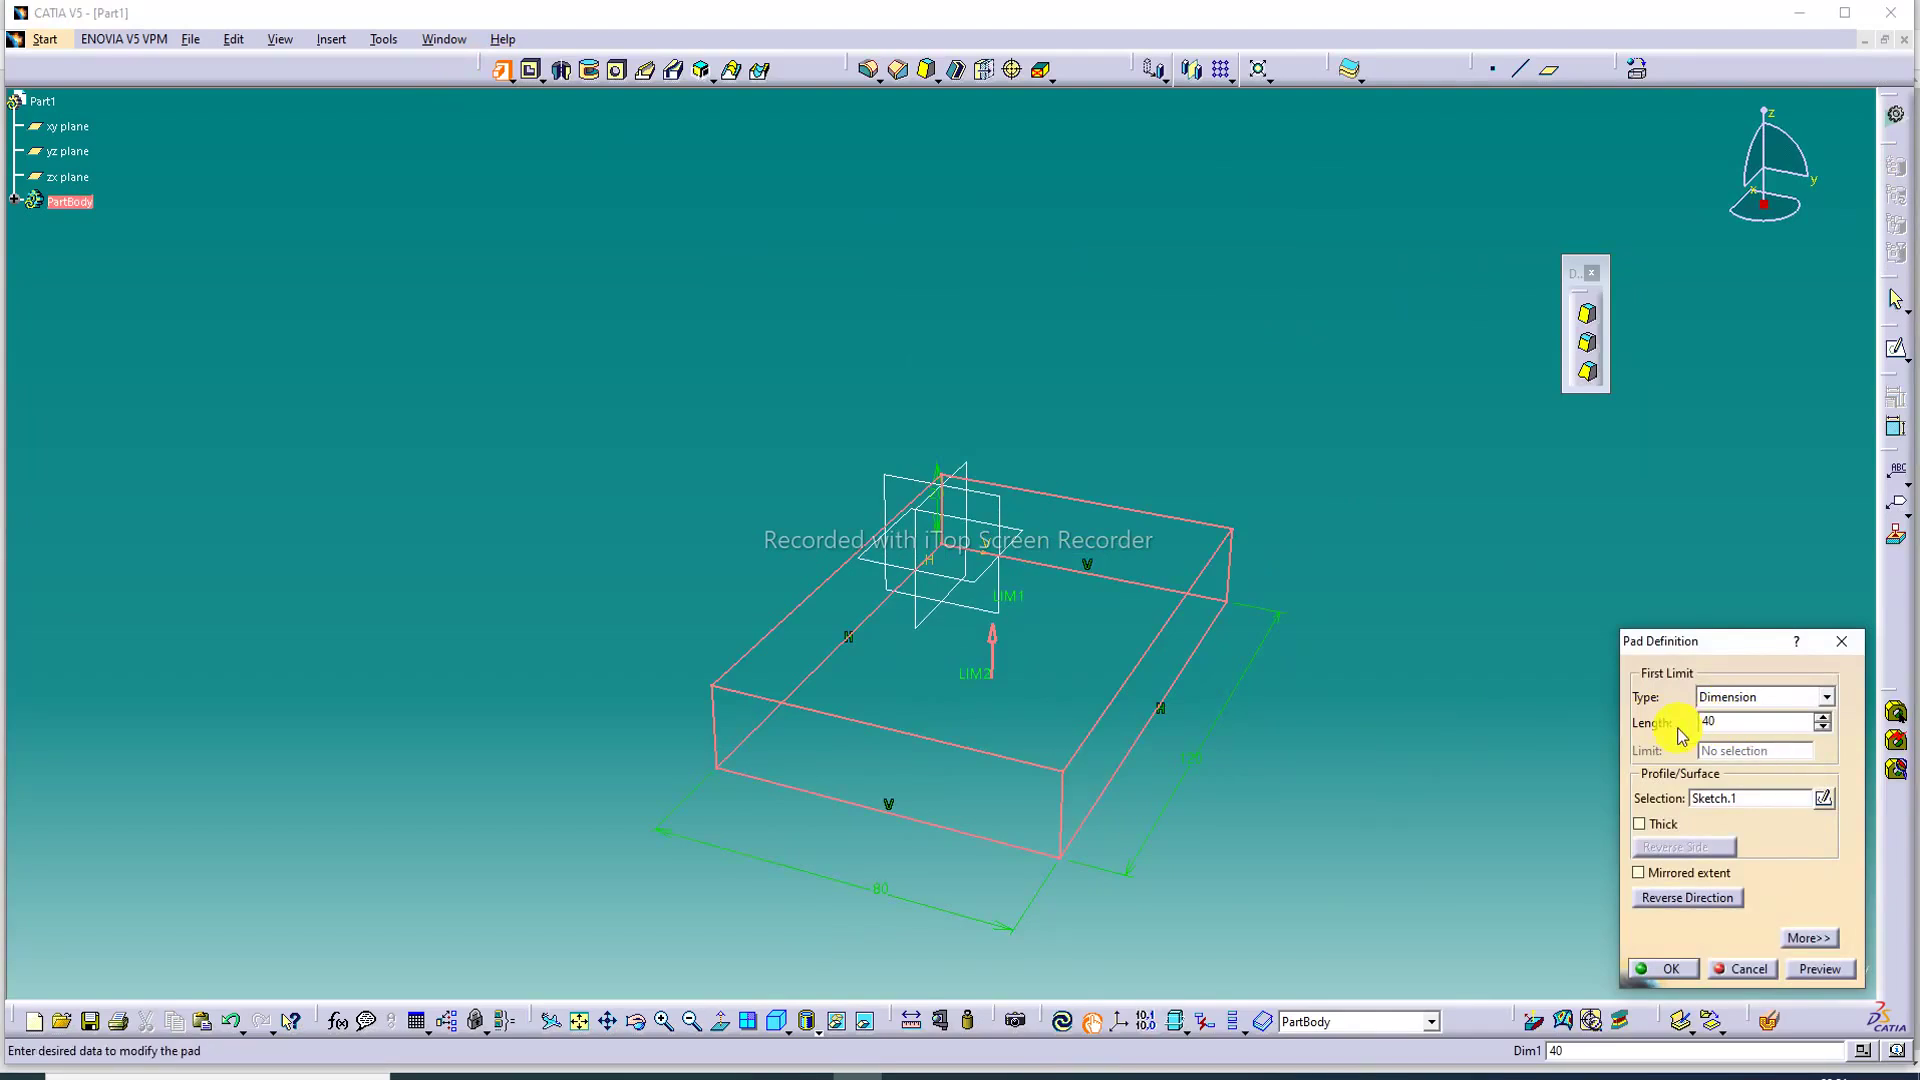
pyautogui.click(1670, 969)
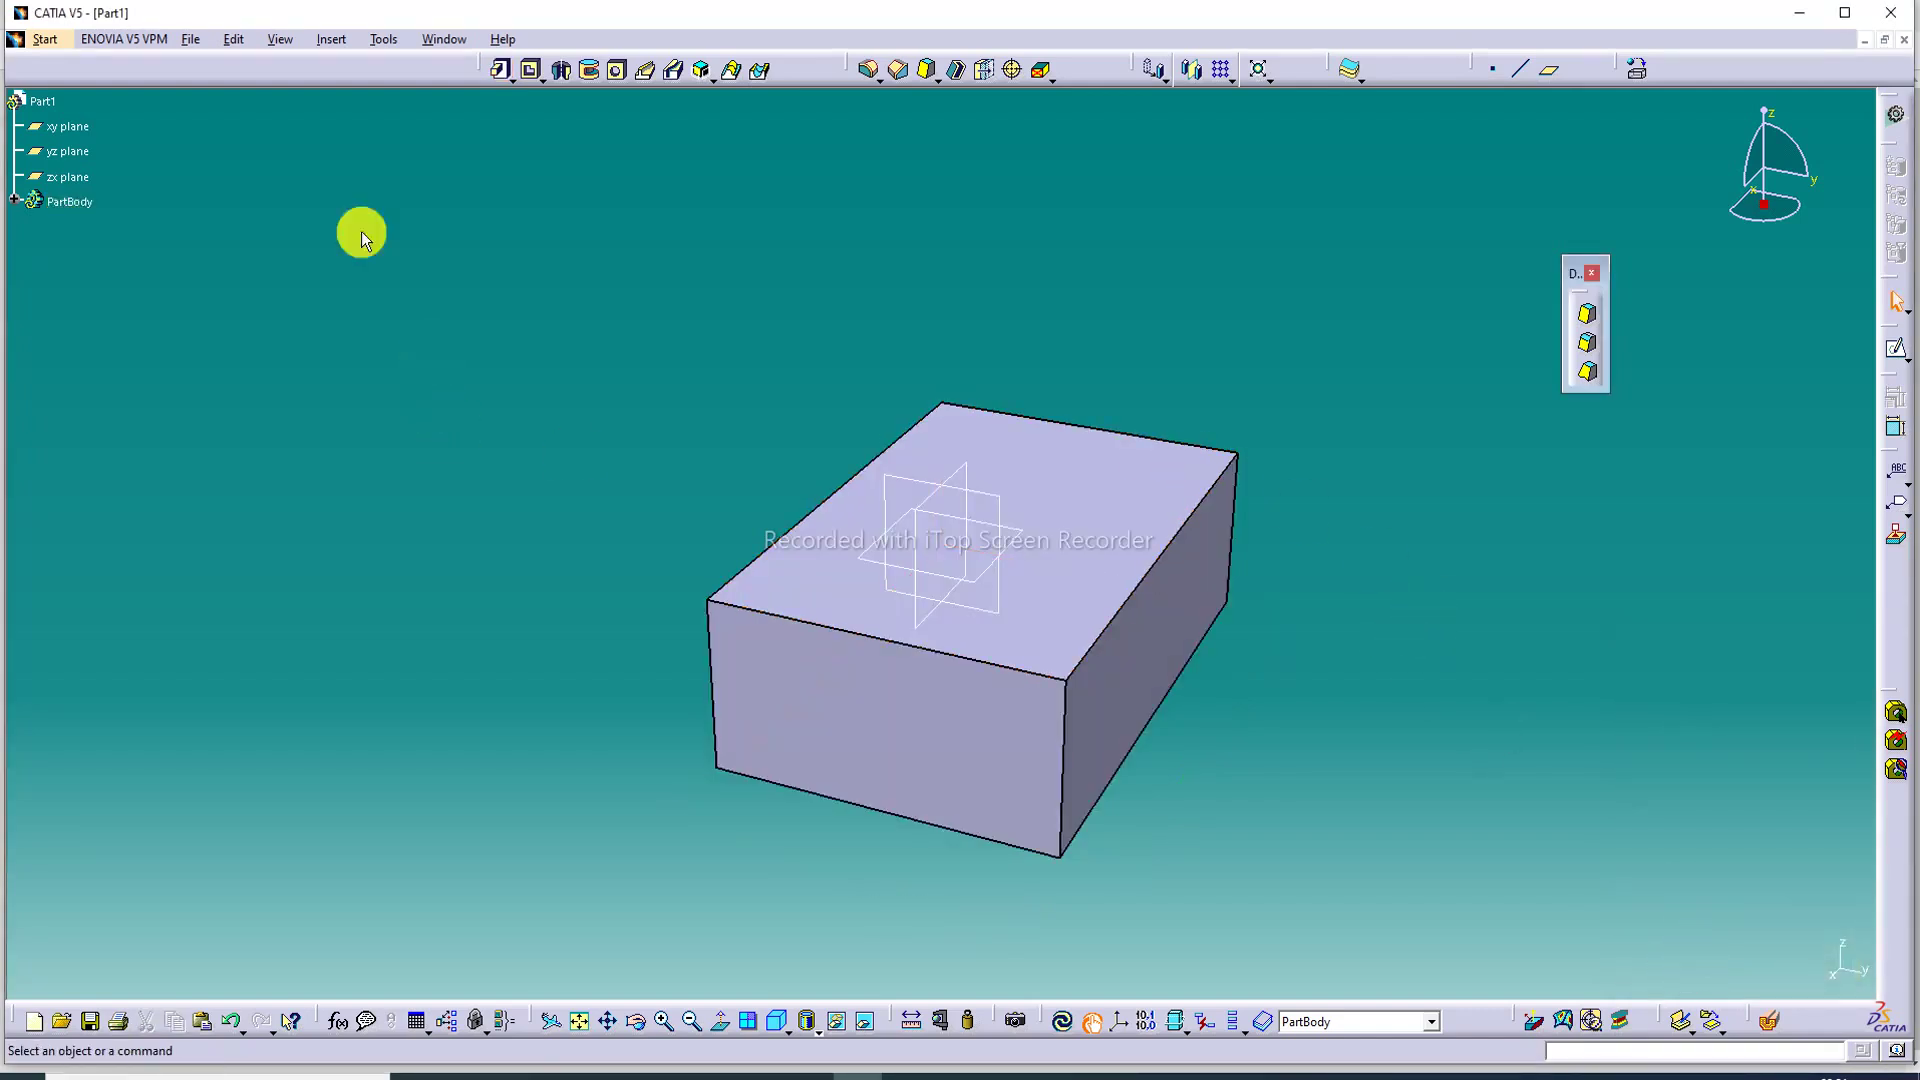
# Change the pad's fill color to dark red in its graphic properties.
pyautogui.click(15, 200)
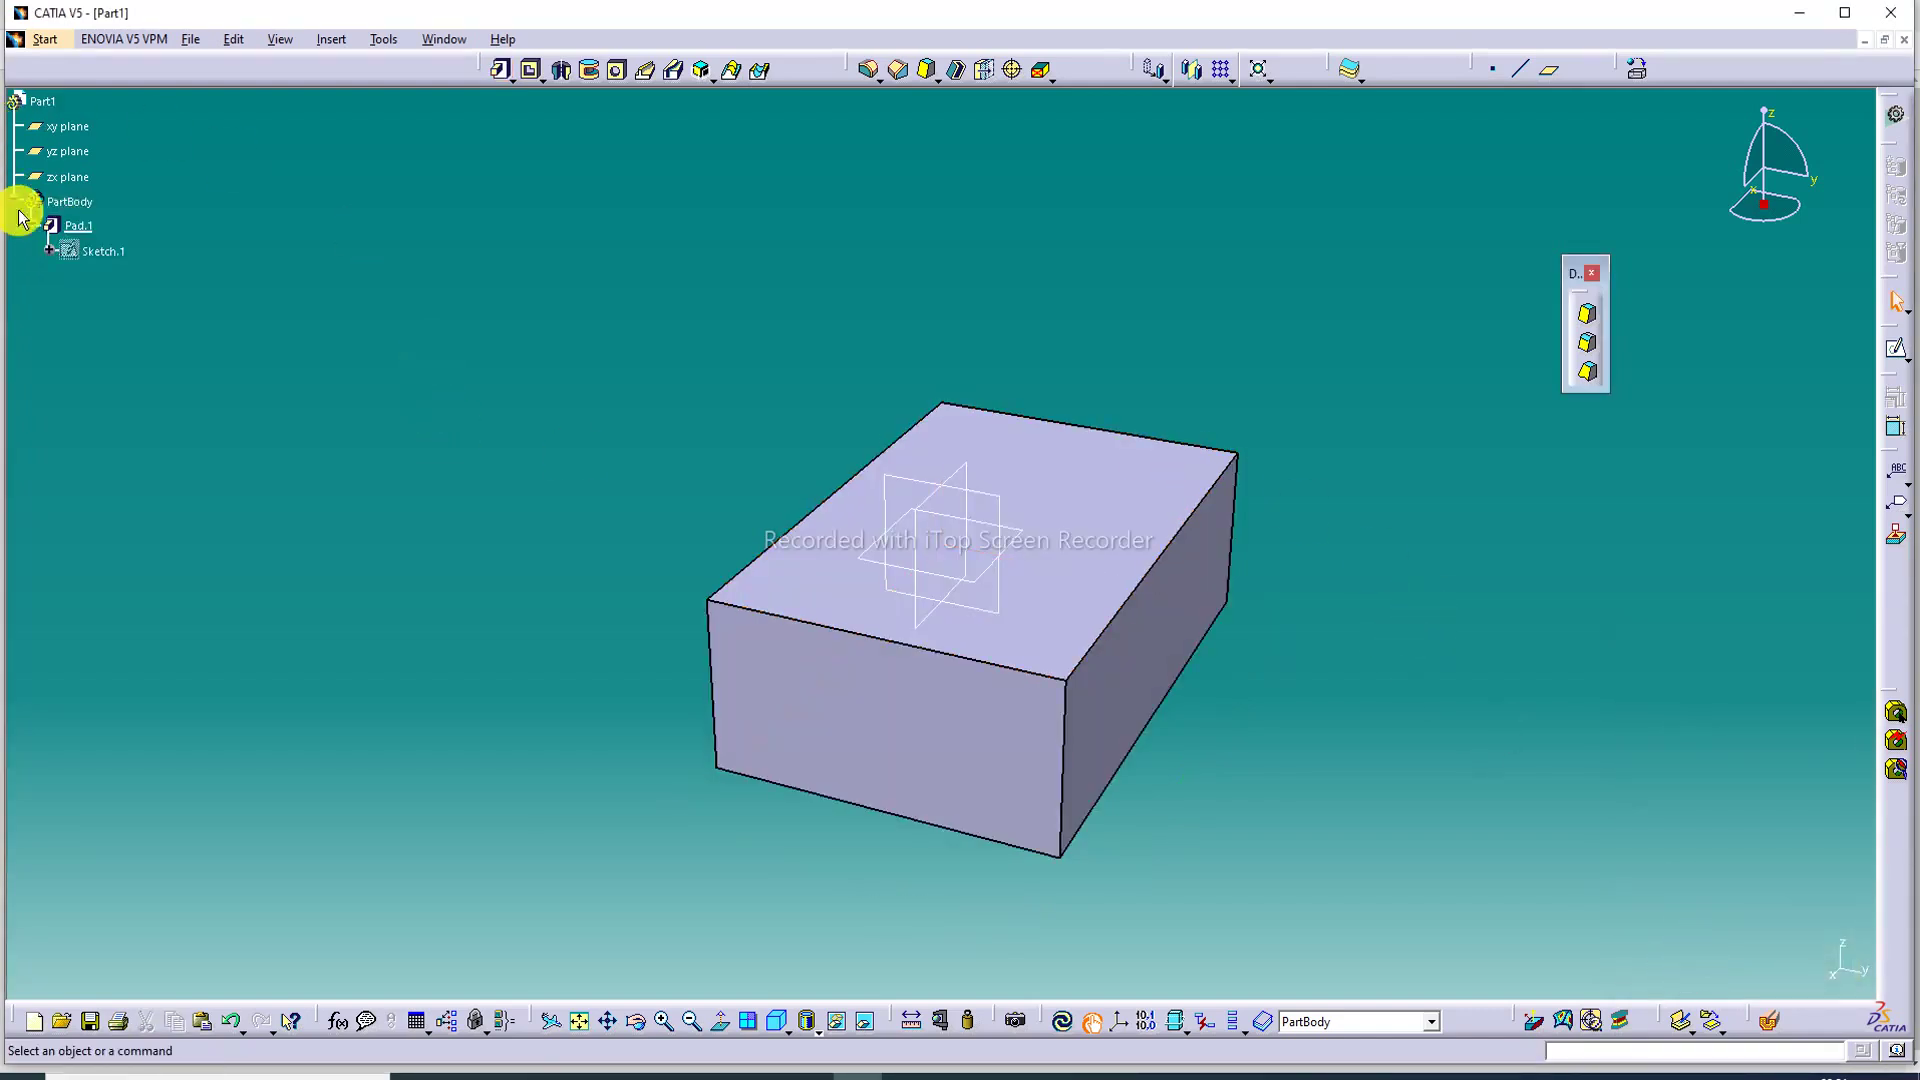
pyautogui.rightClick(72, 230)
pyautogui.click(105, 313)
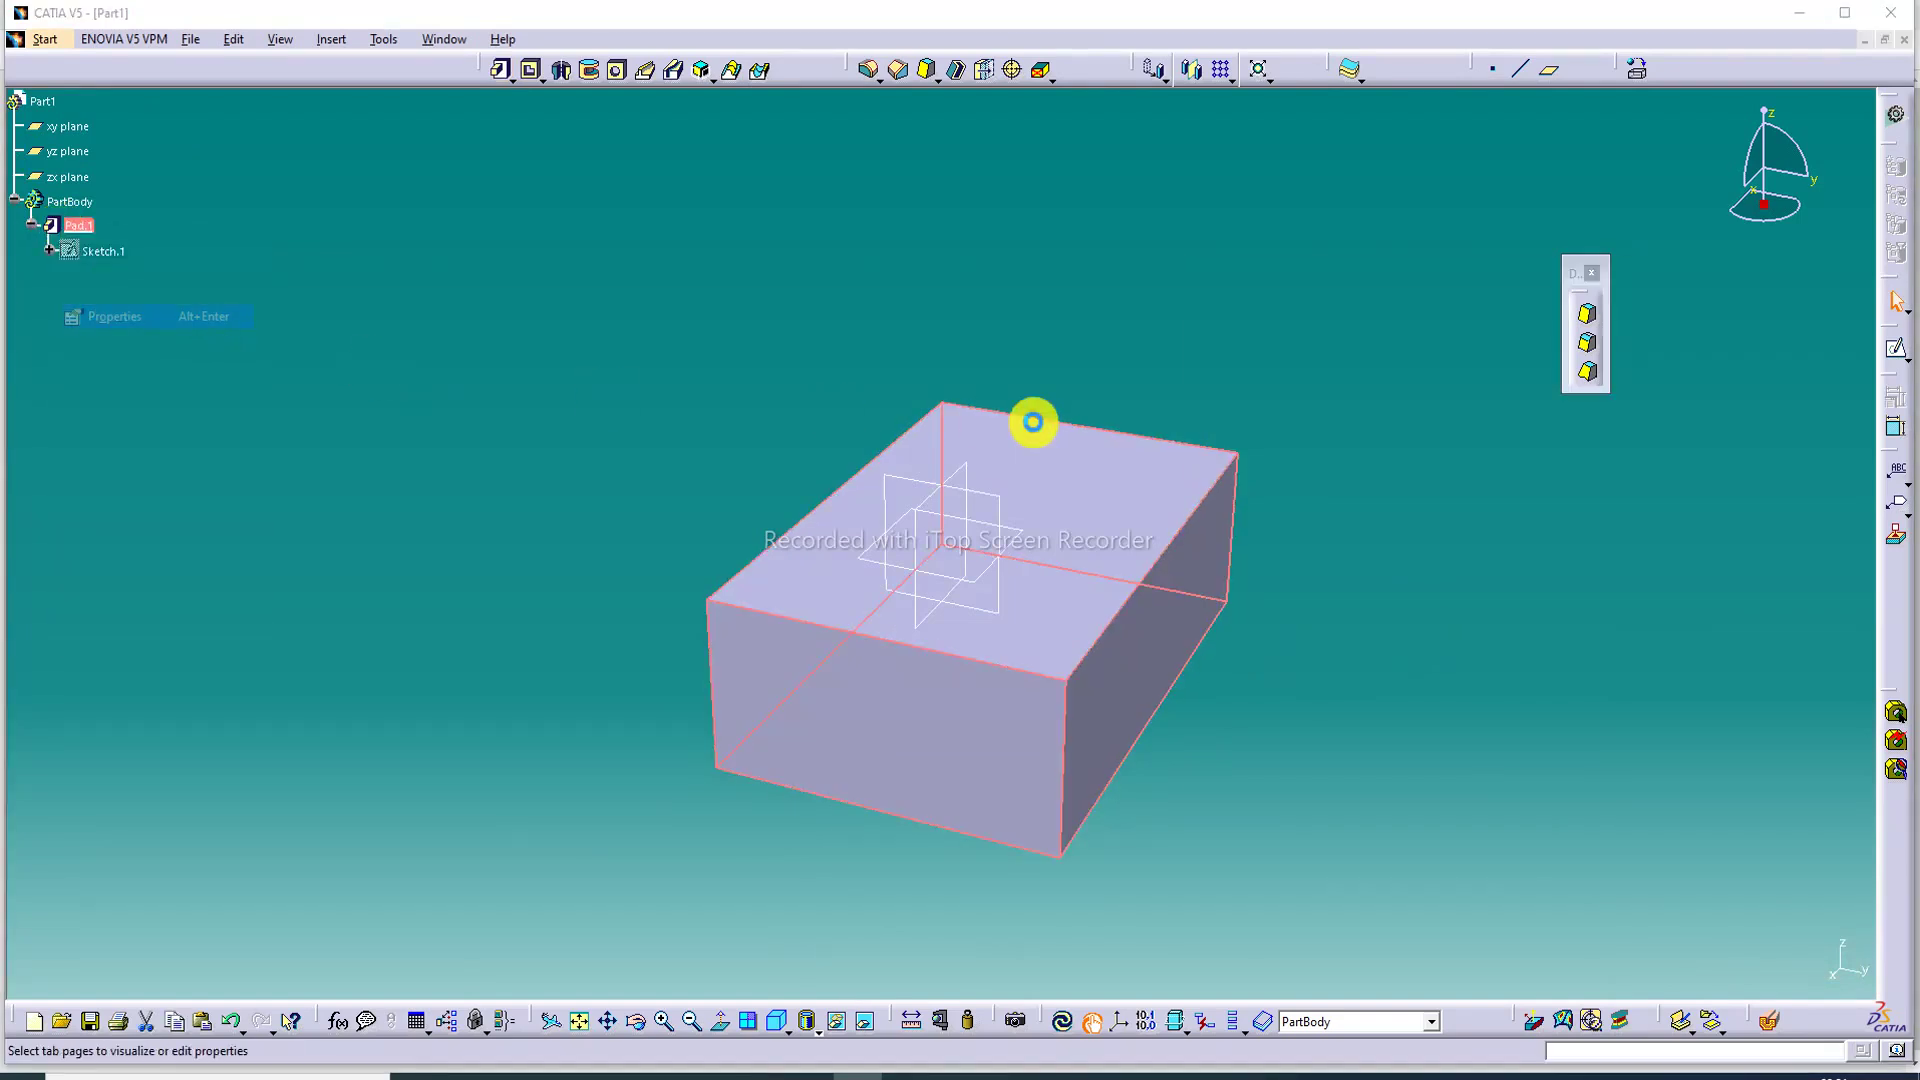
pyautogui.click(1326, 401)
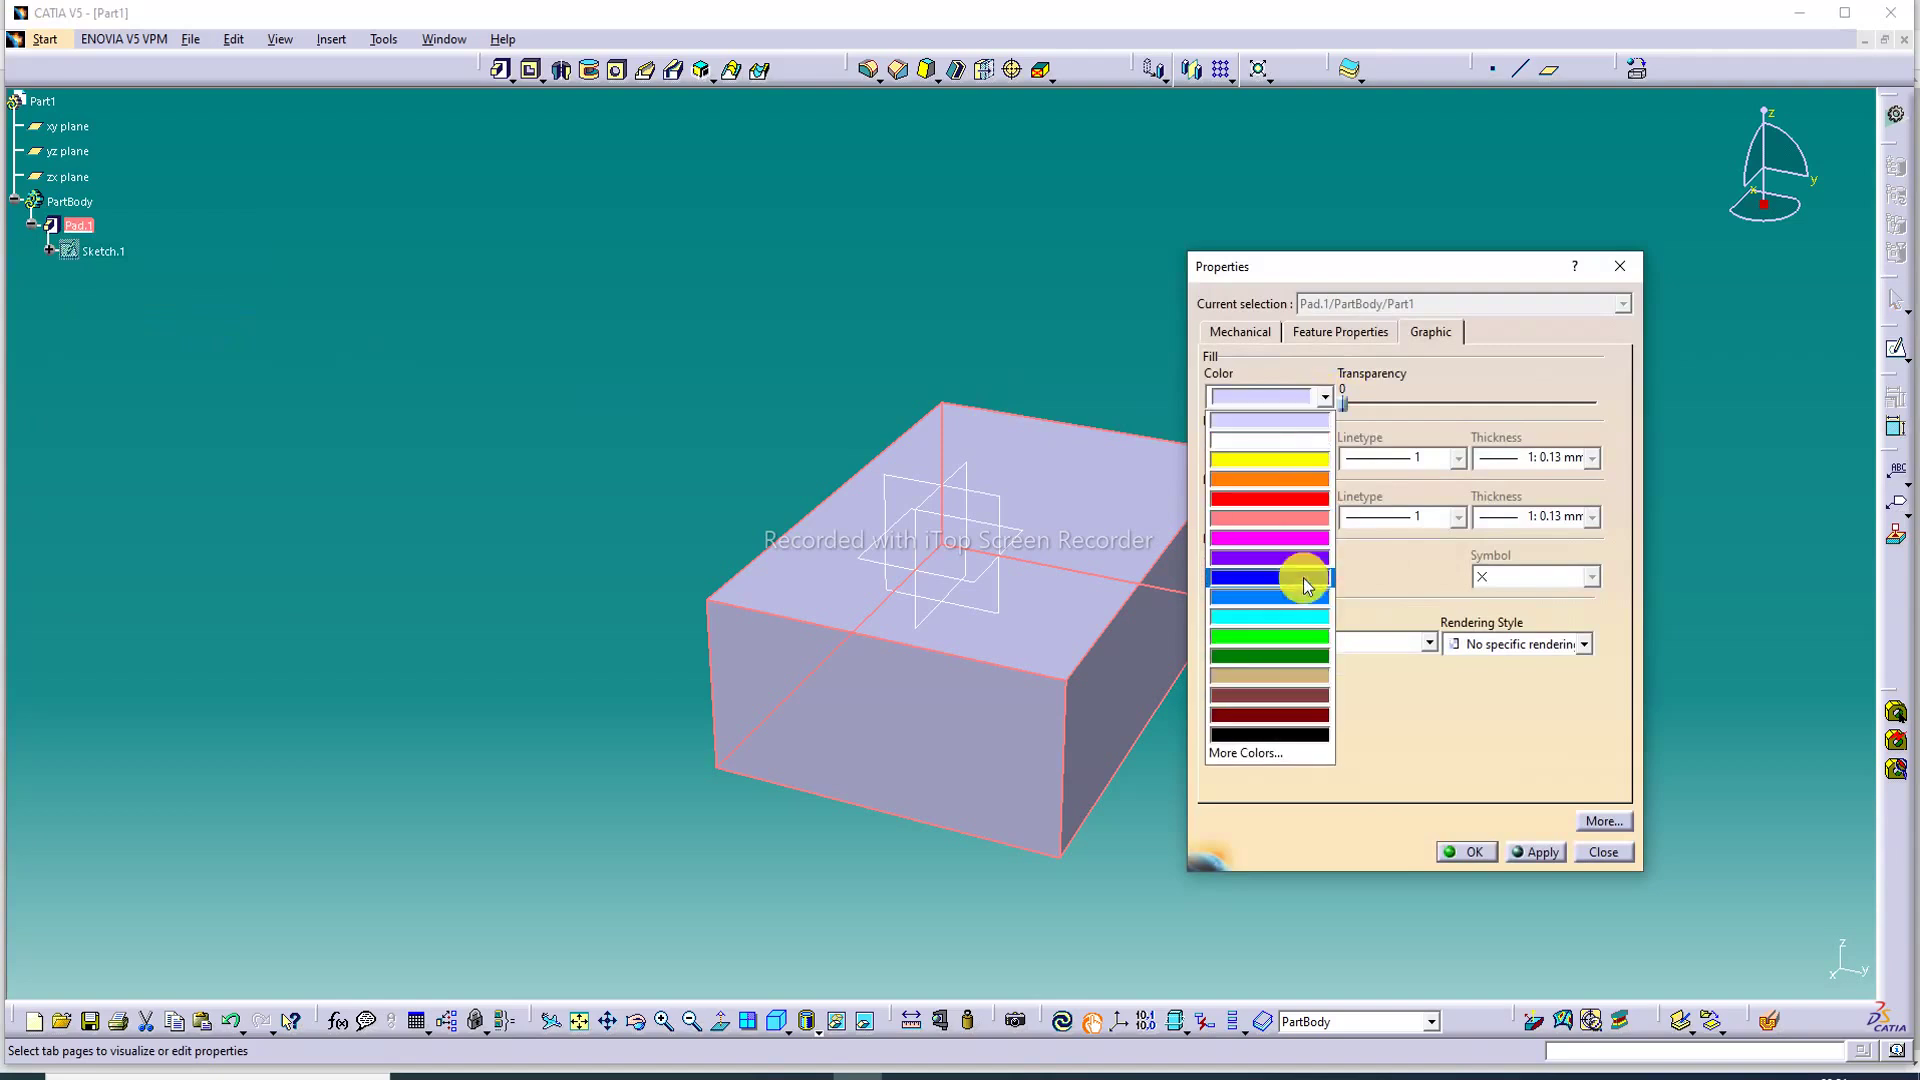
pyautogui.click(1292, 712)
pyautogui.click(1465, 852)
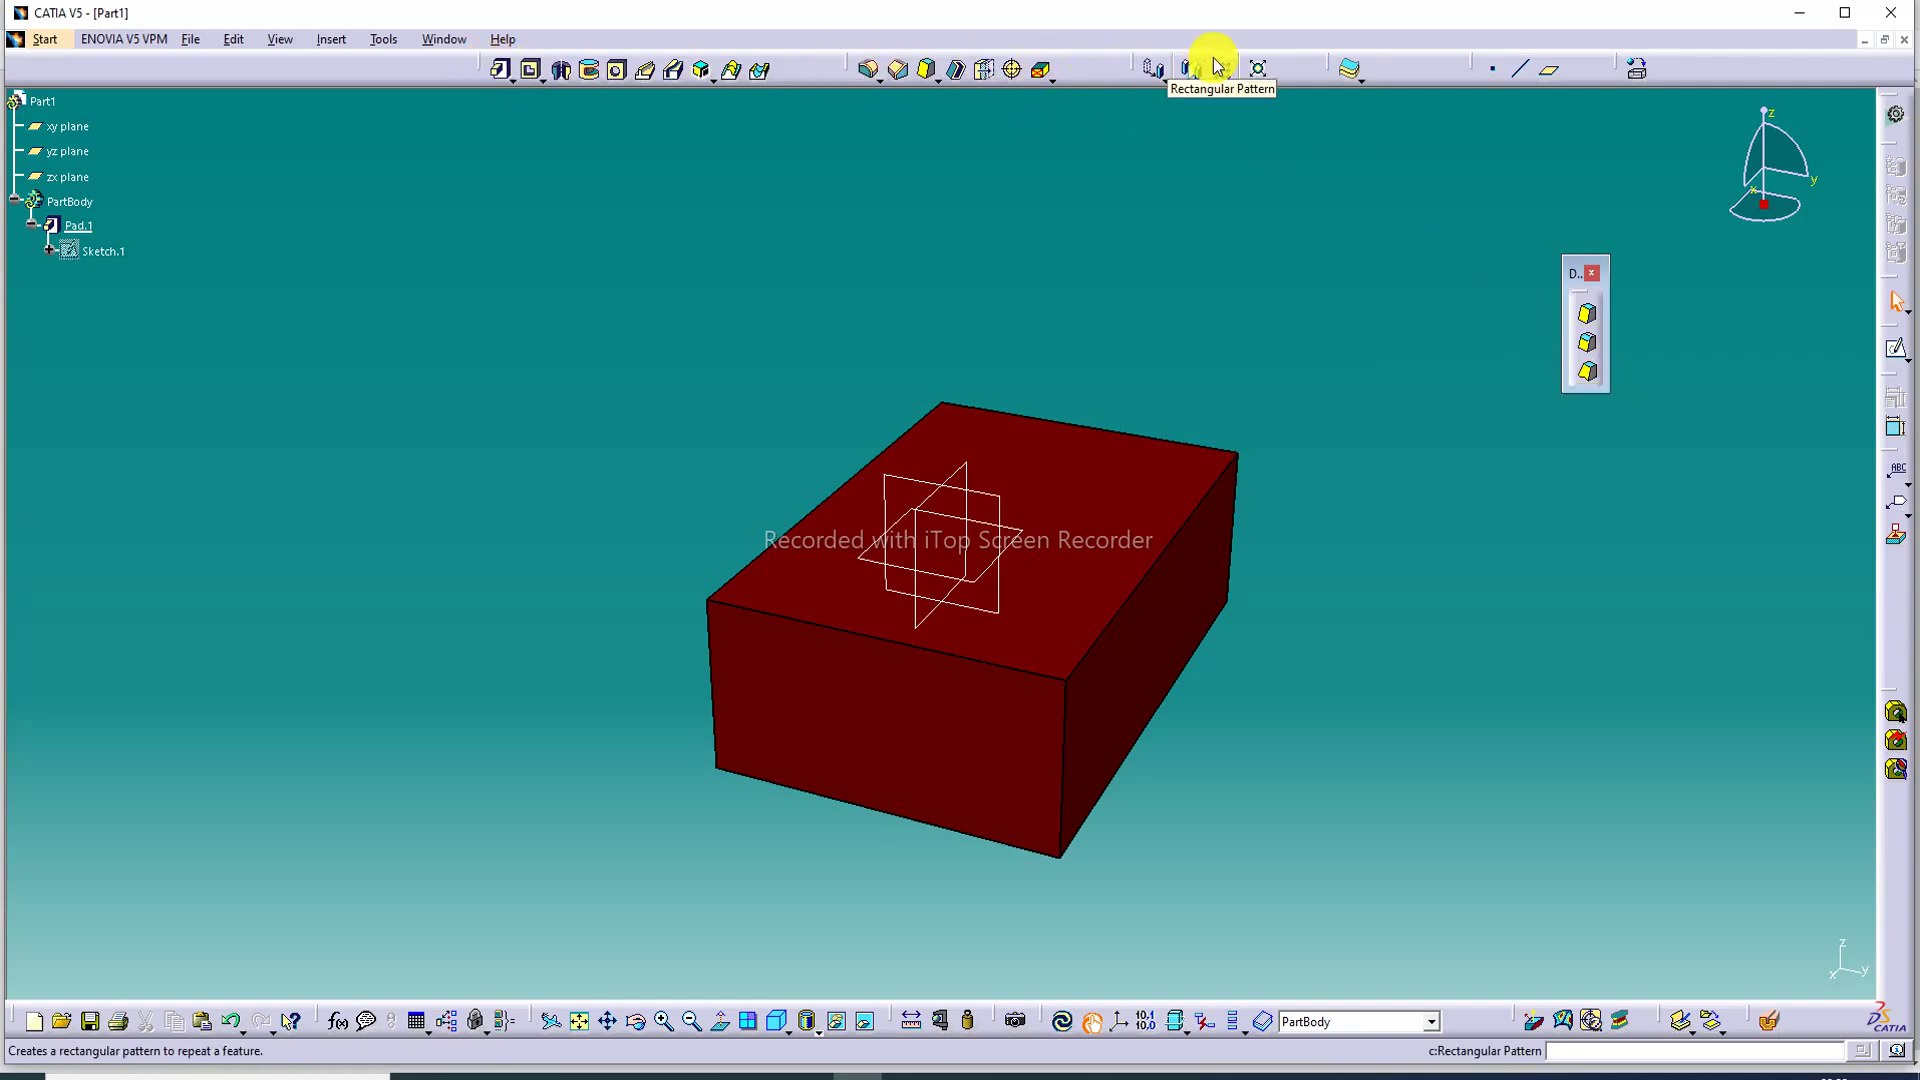
# Set up a variable angle draft on the block's right side face, using the top face as the neutral element.
pyautogui.click(1591, 374)
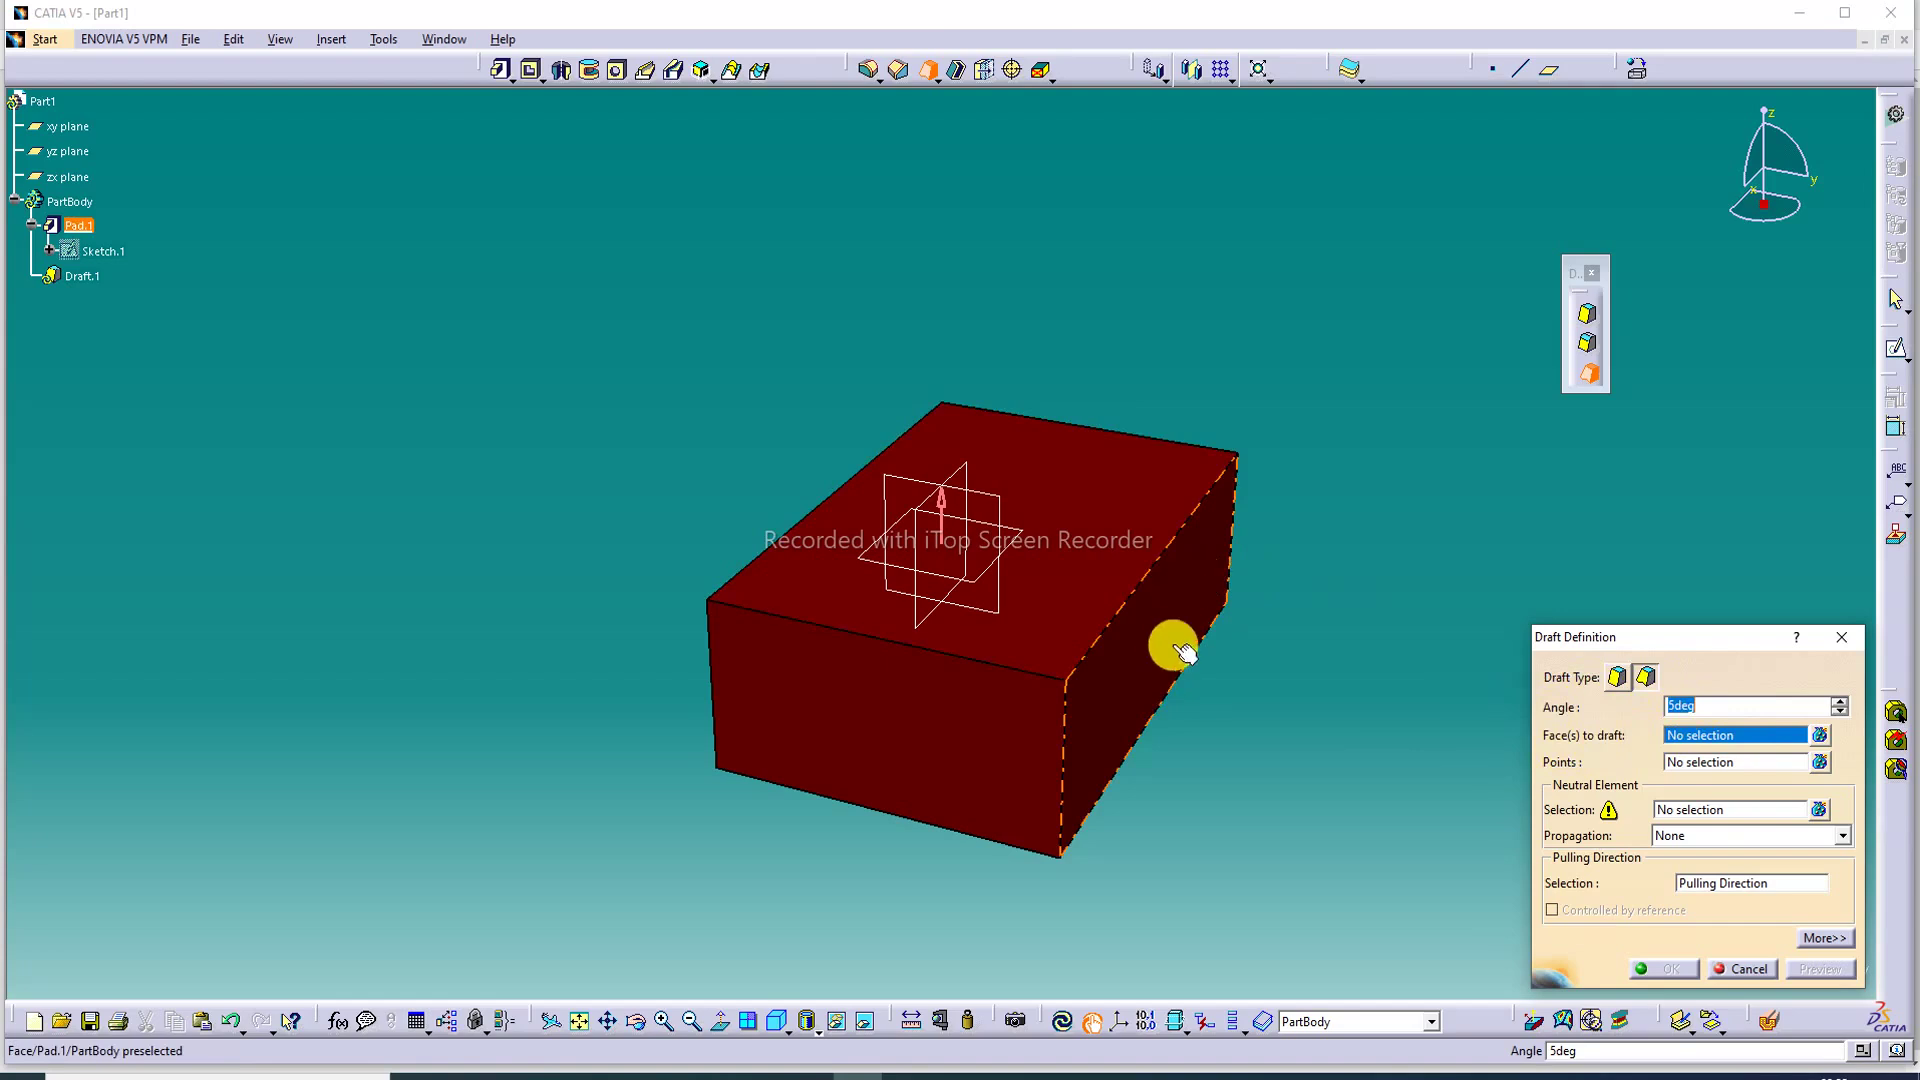
pyautogui.click(1168, 612)
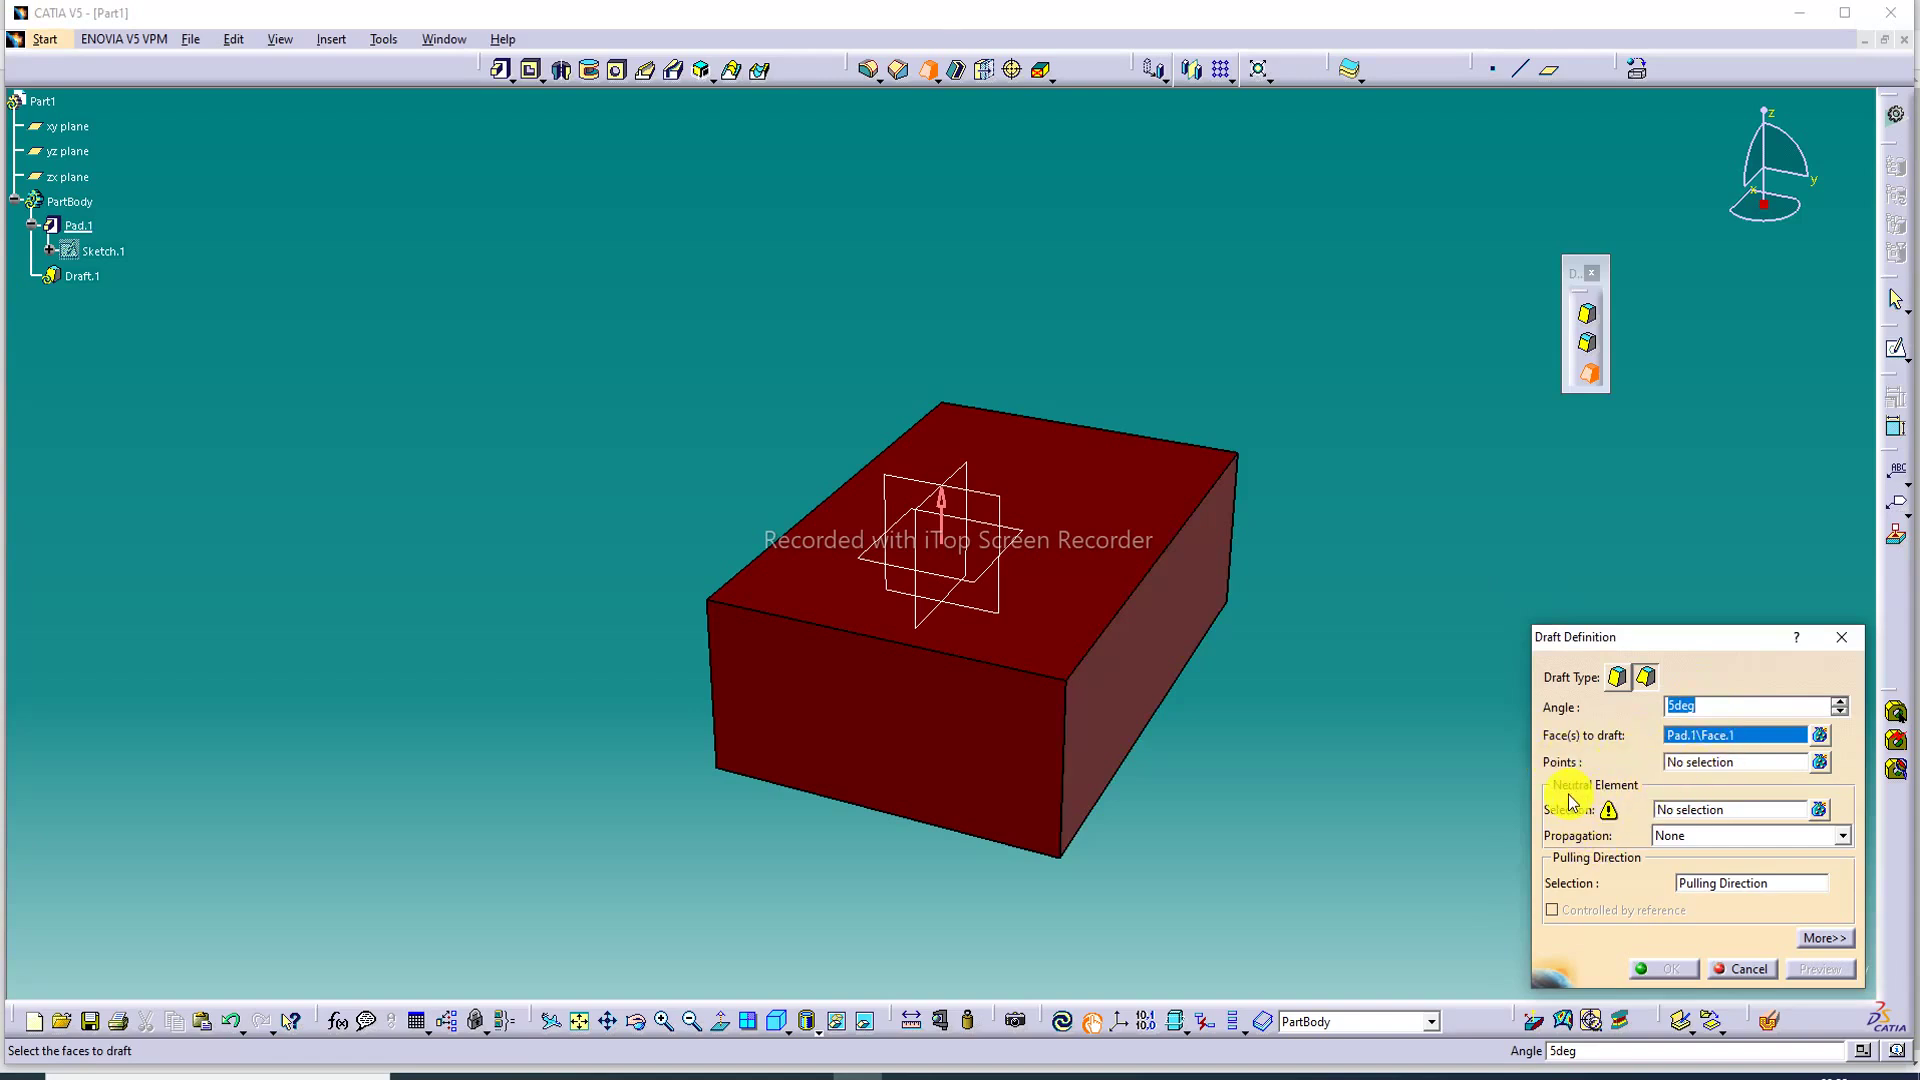
pyautogui.click(1672, 806)
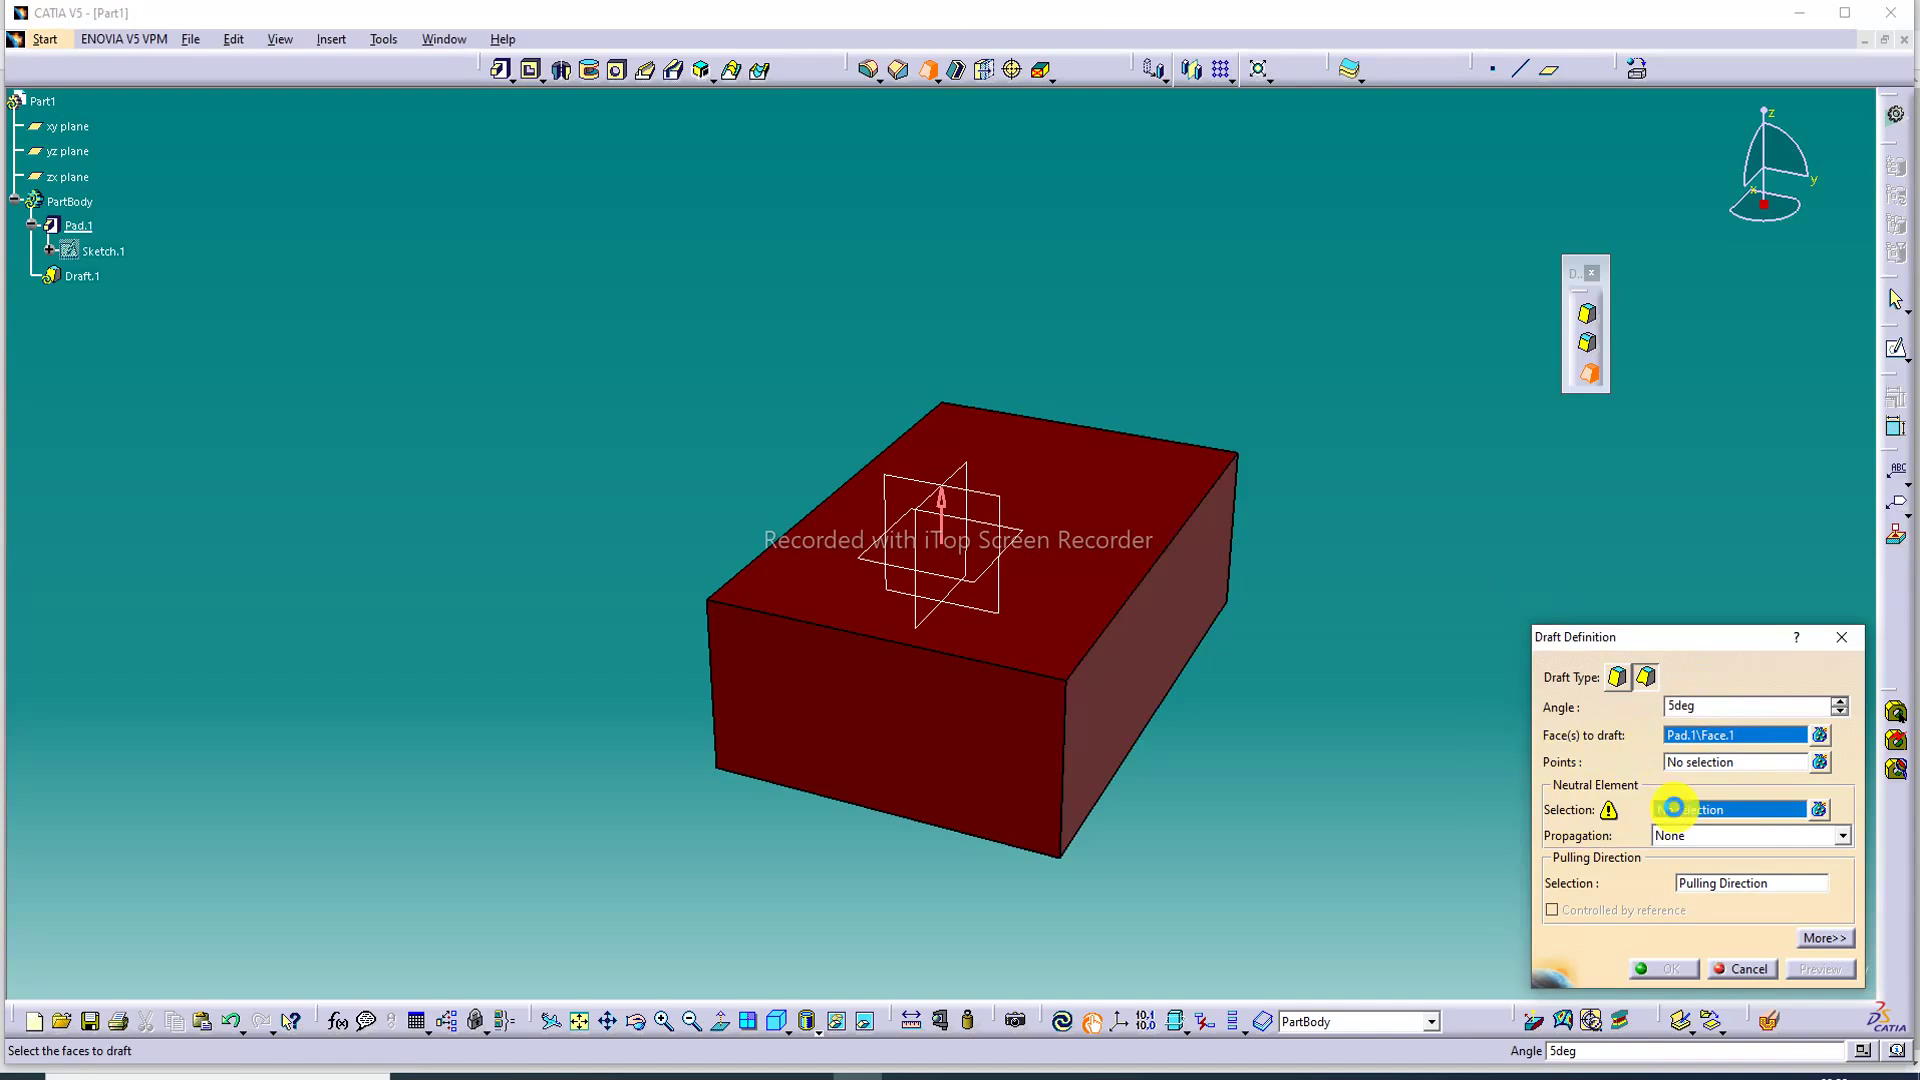
pyautogui.click(1127, 541)
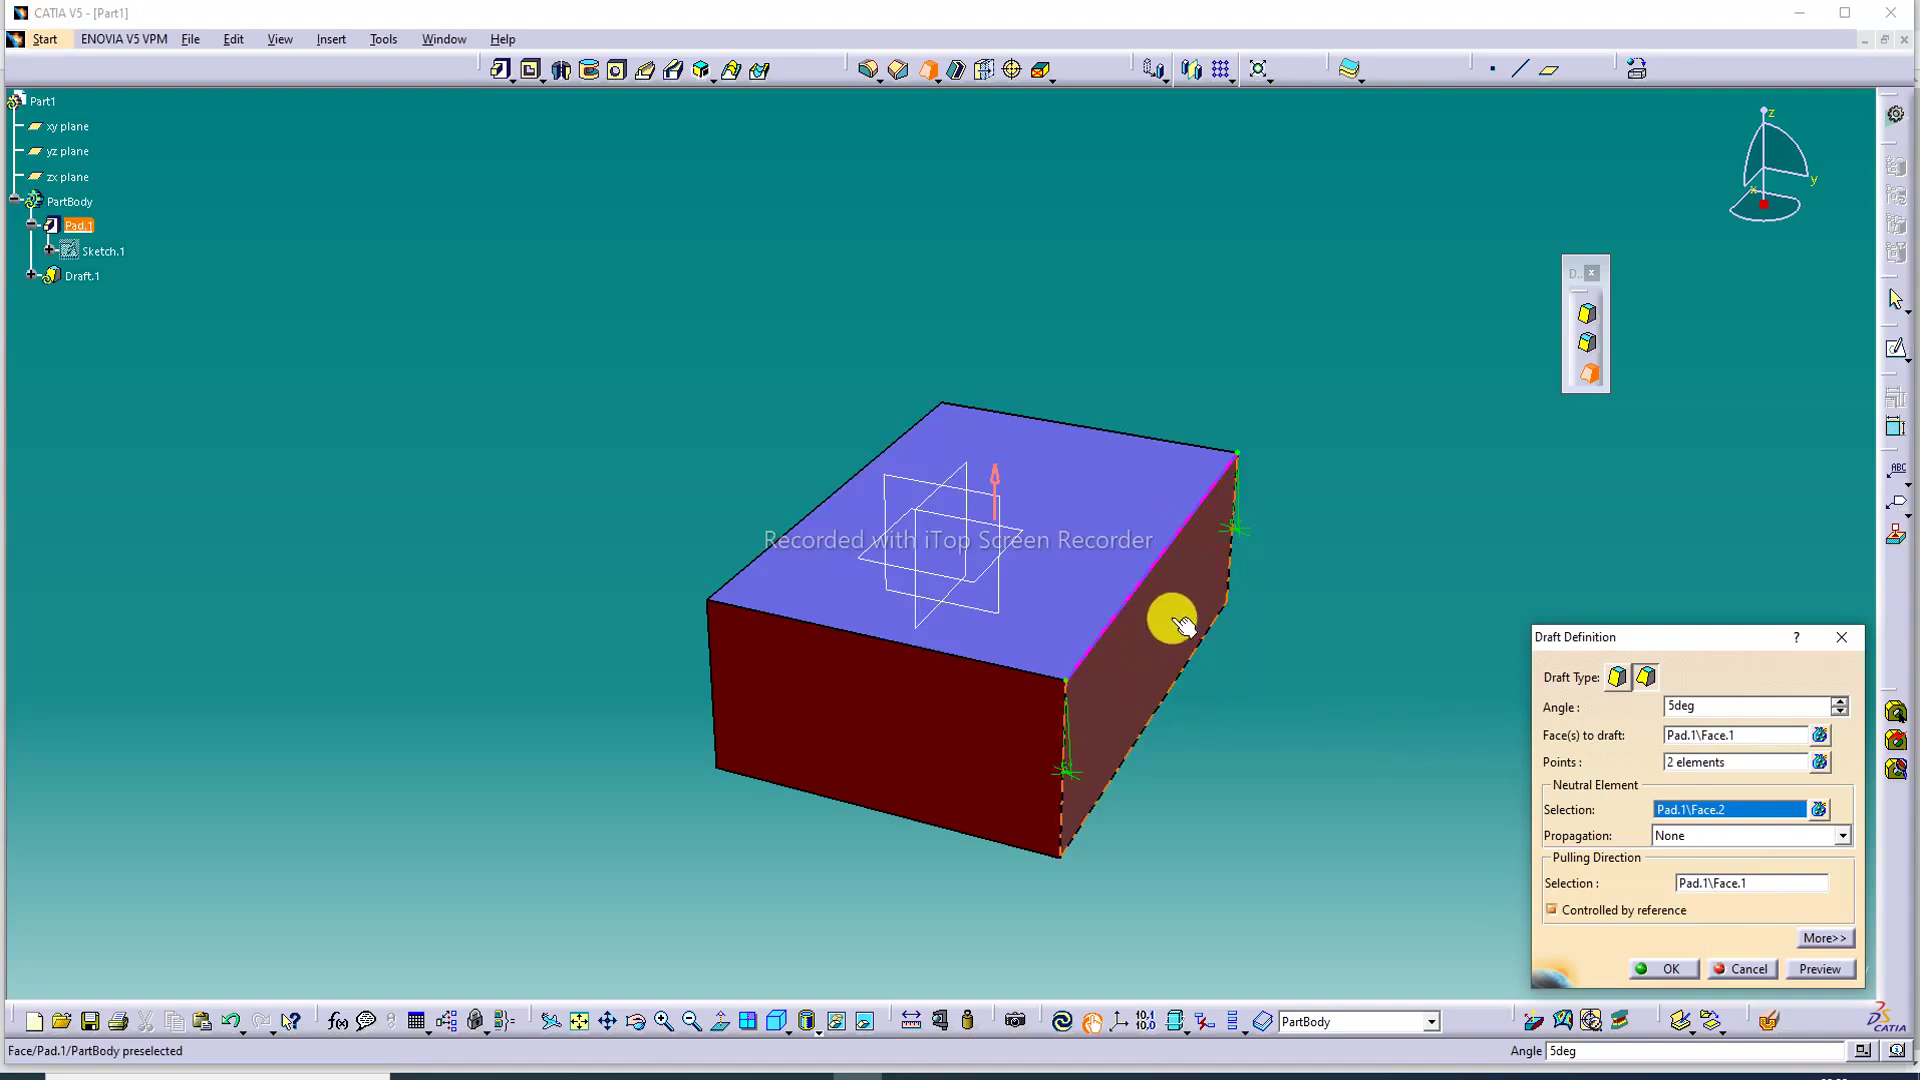
pyautogui.moveTo(1246, 704); pyautogui.dragTo(1276, 672, button='middle')
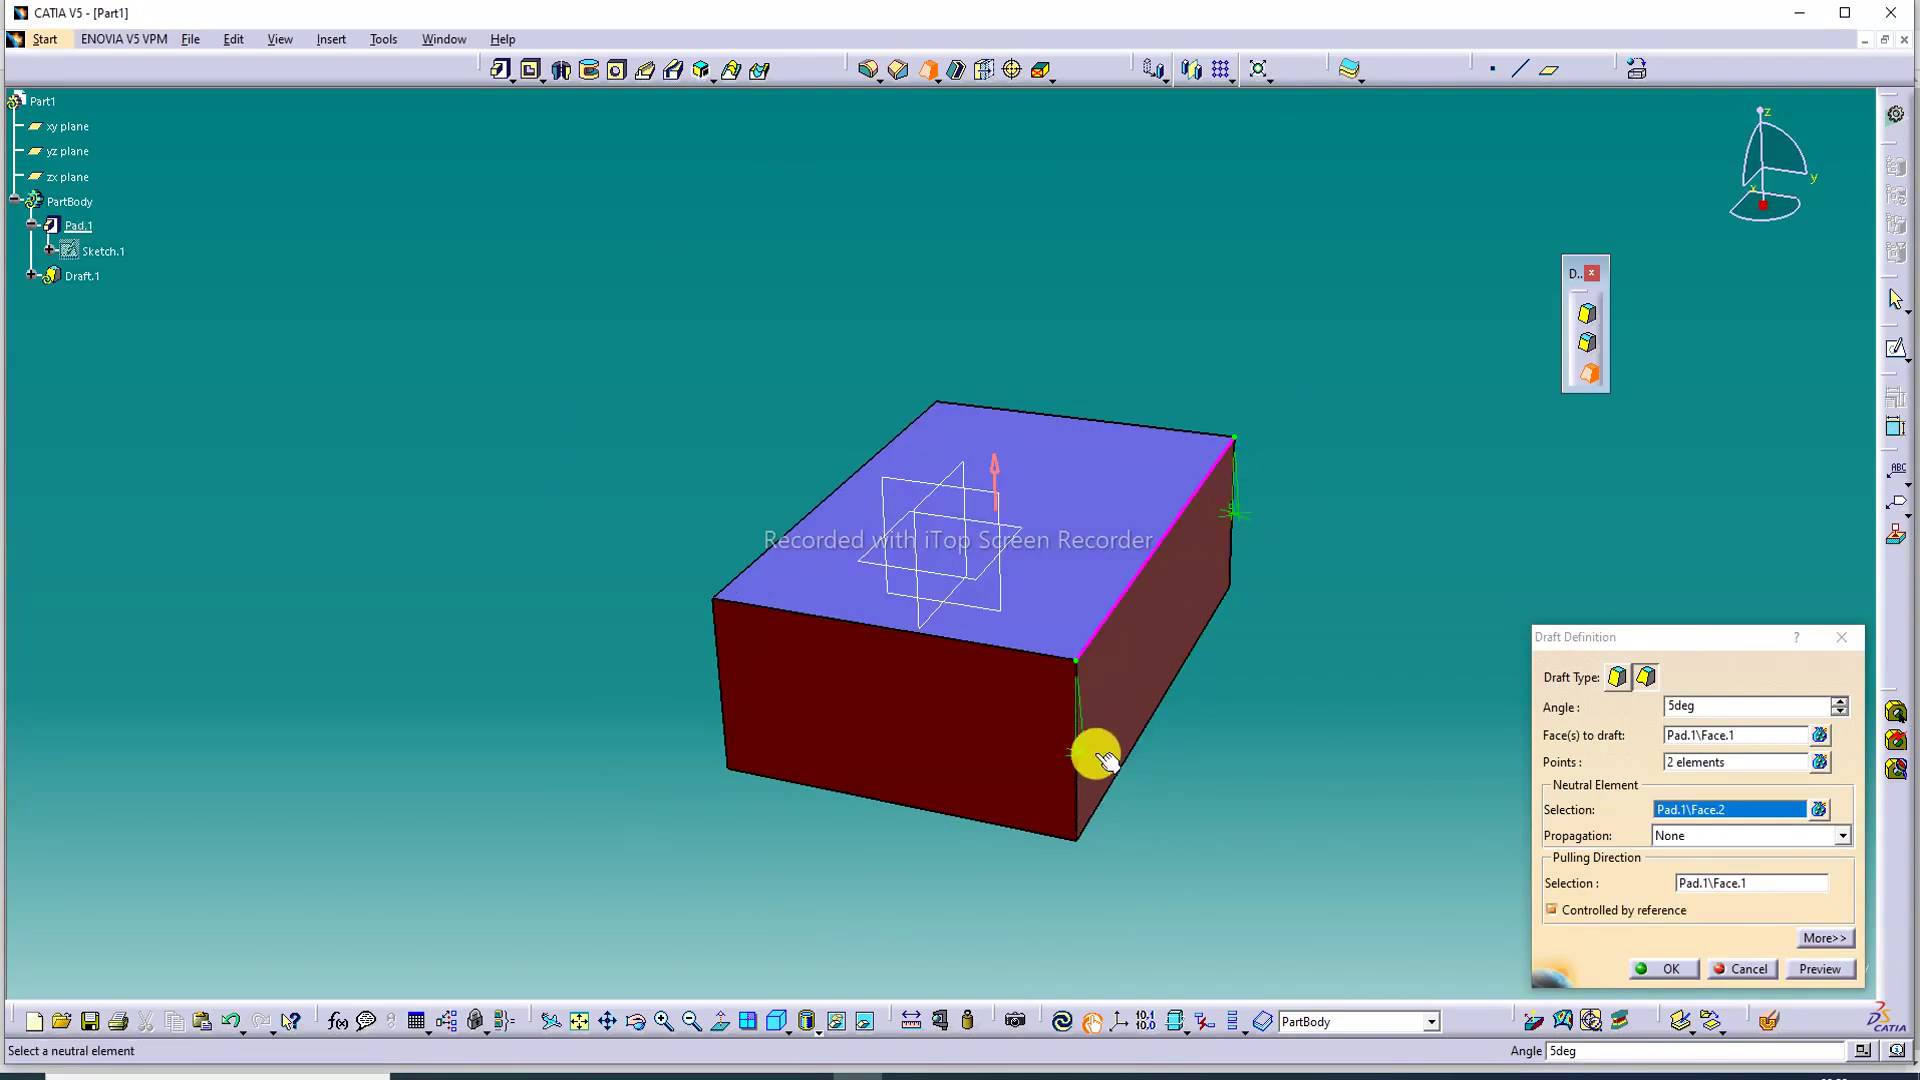
pyautogui.moveTo(1087, 751); pyautogui.dragTo(1103, 773)
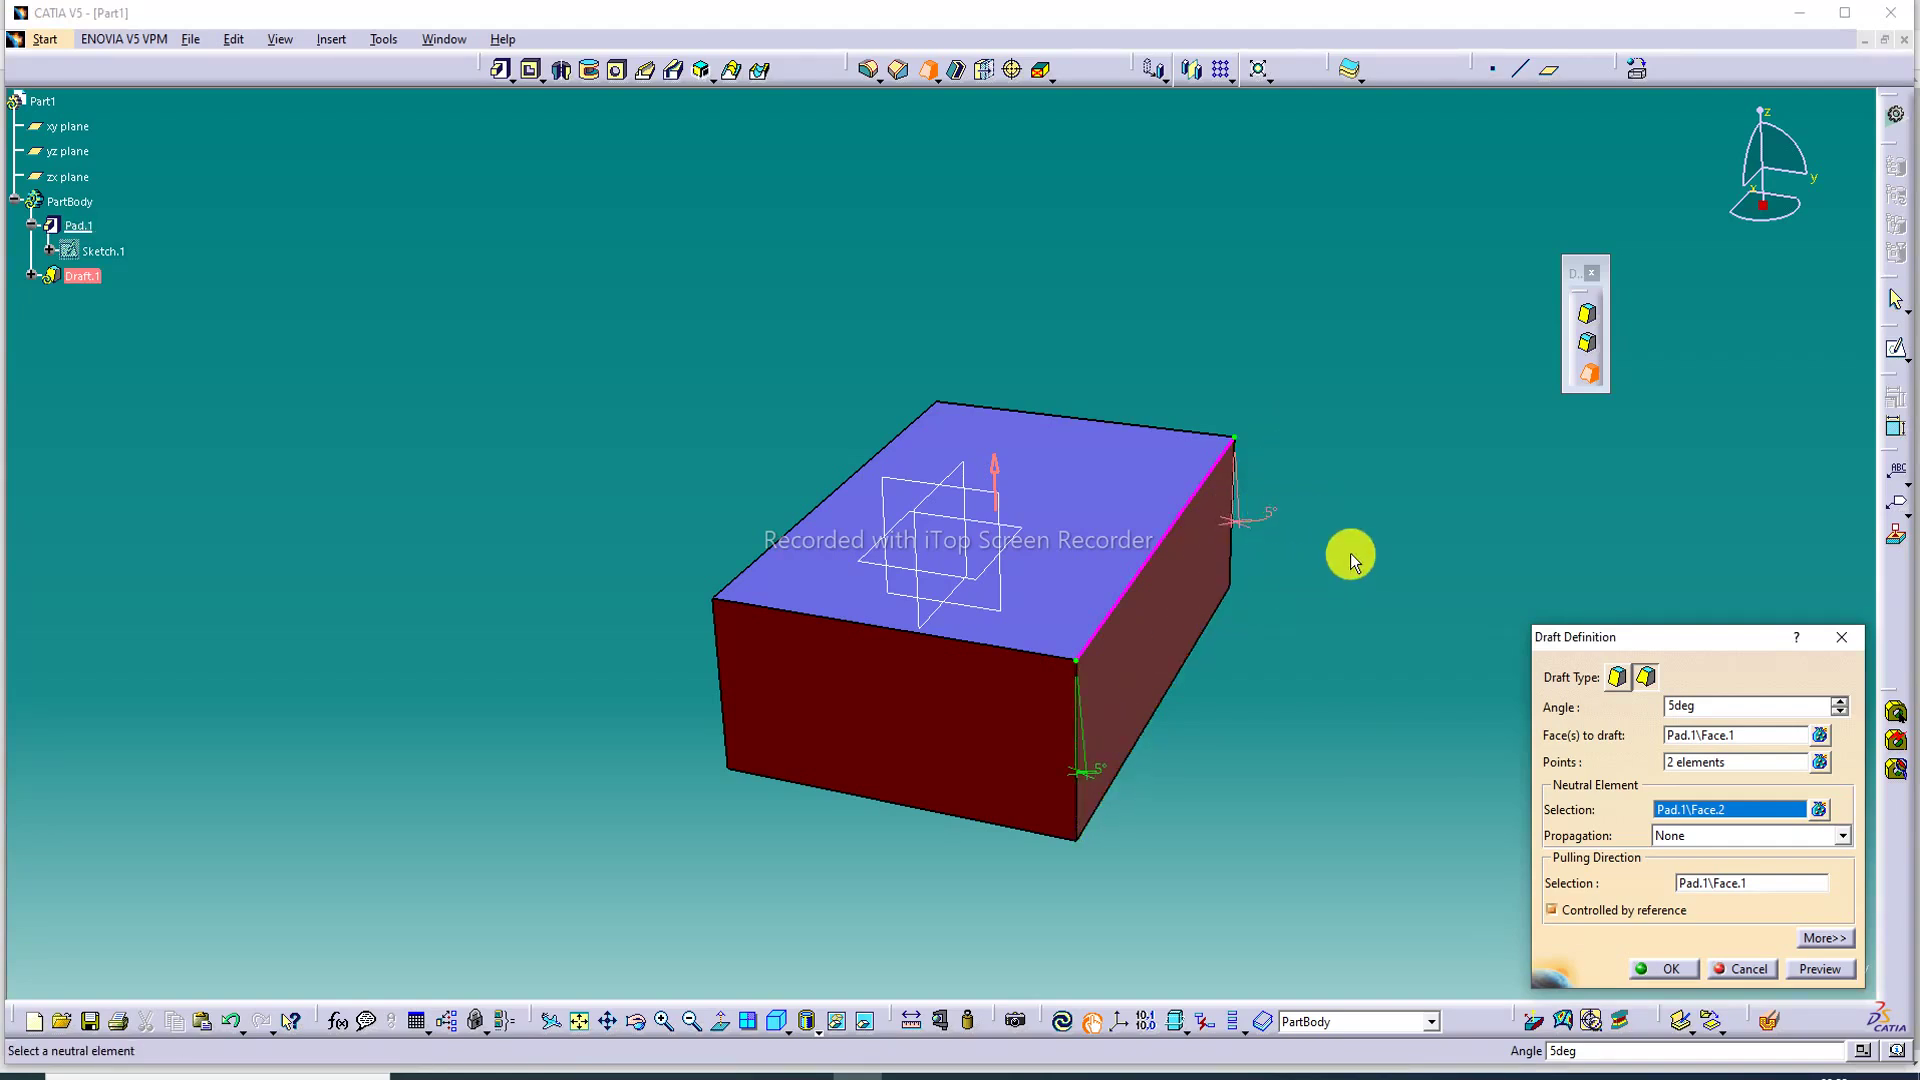
# Add four intermediate draft angle points along the top edge of the side face being drafted.
pyautogui.click(1746, 762)
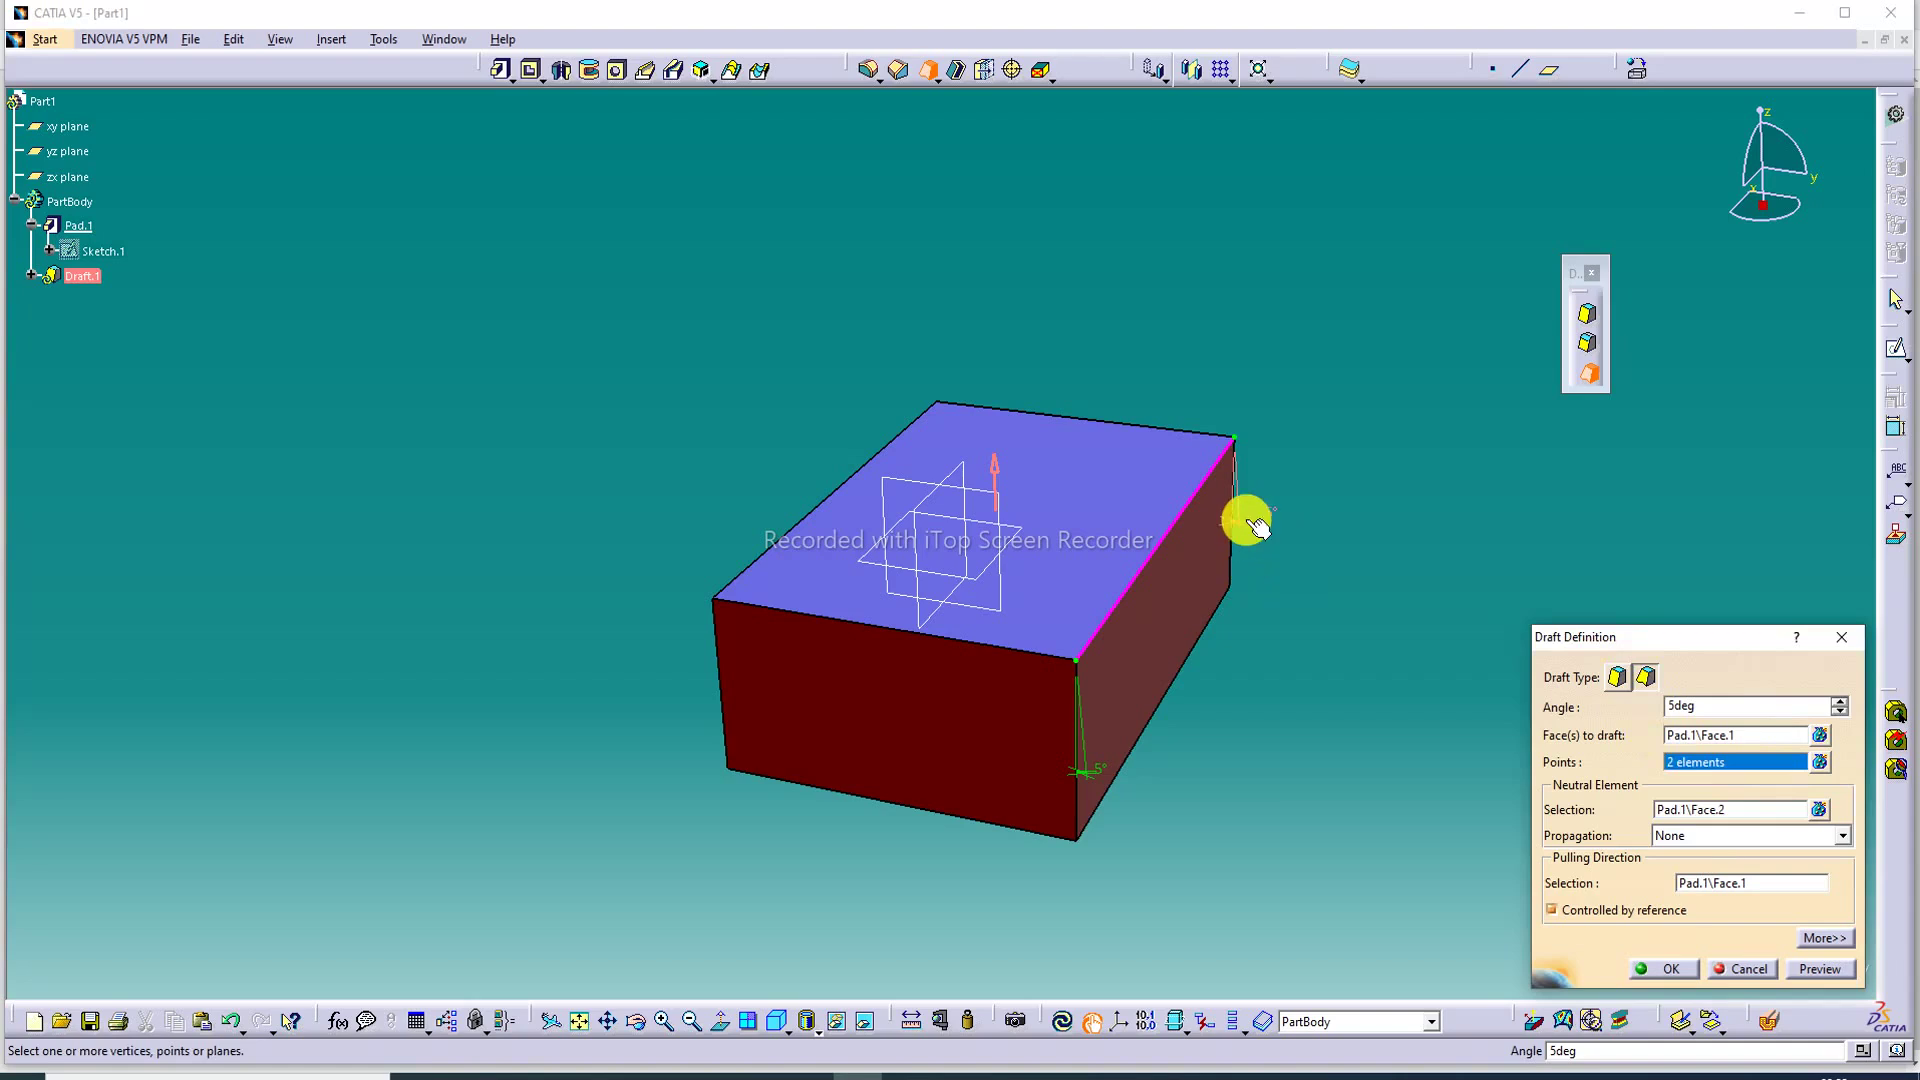
pyautogui.click(1186, 506)
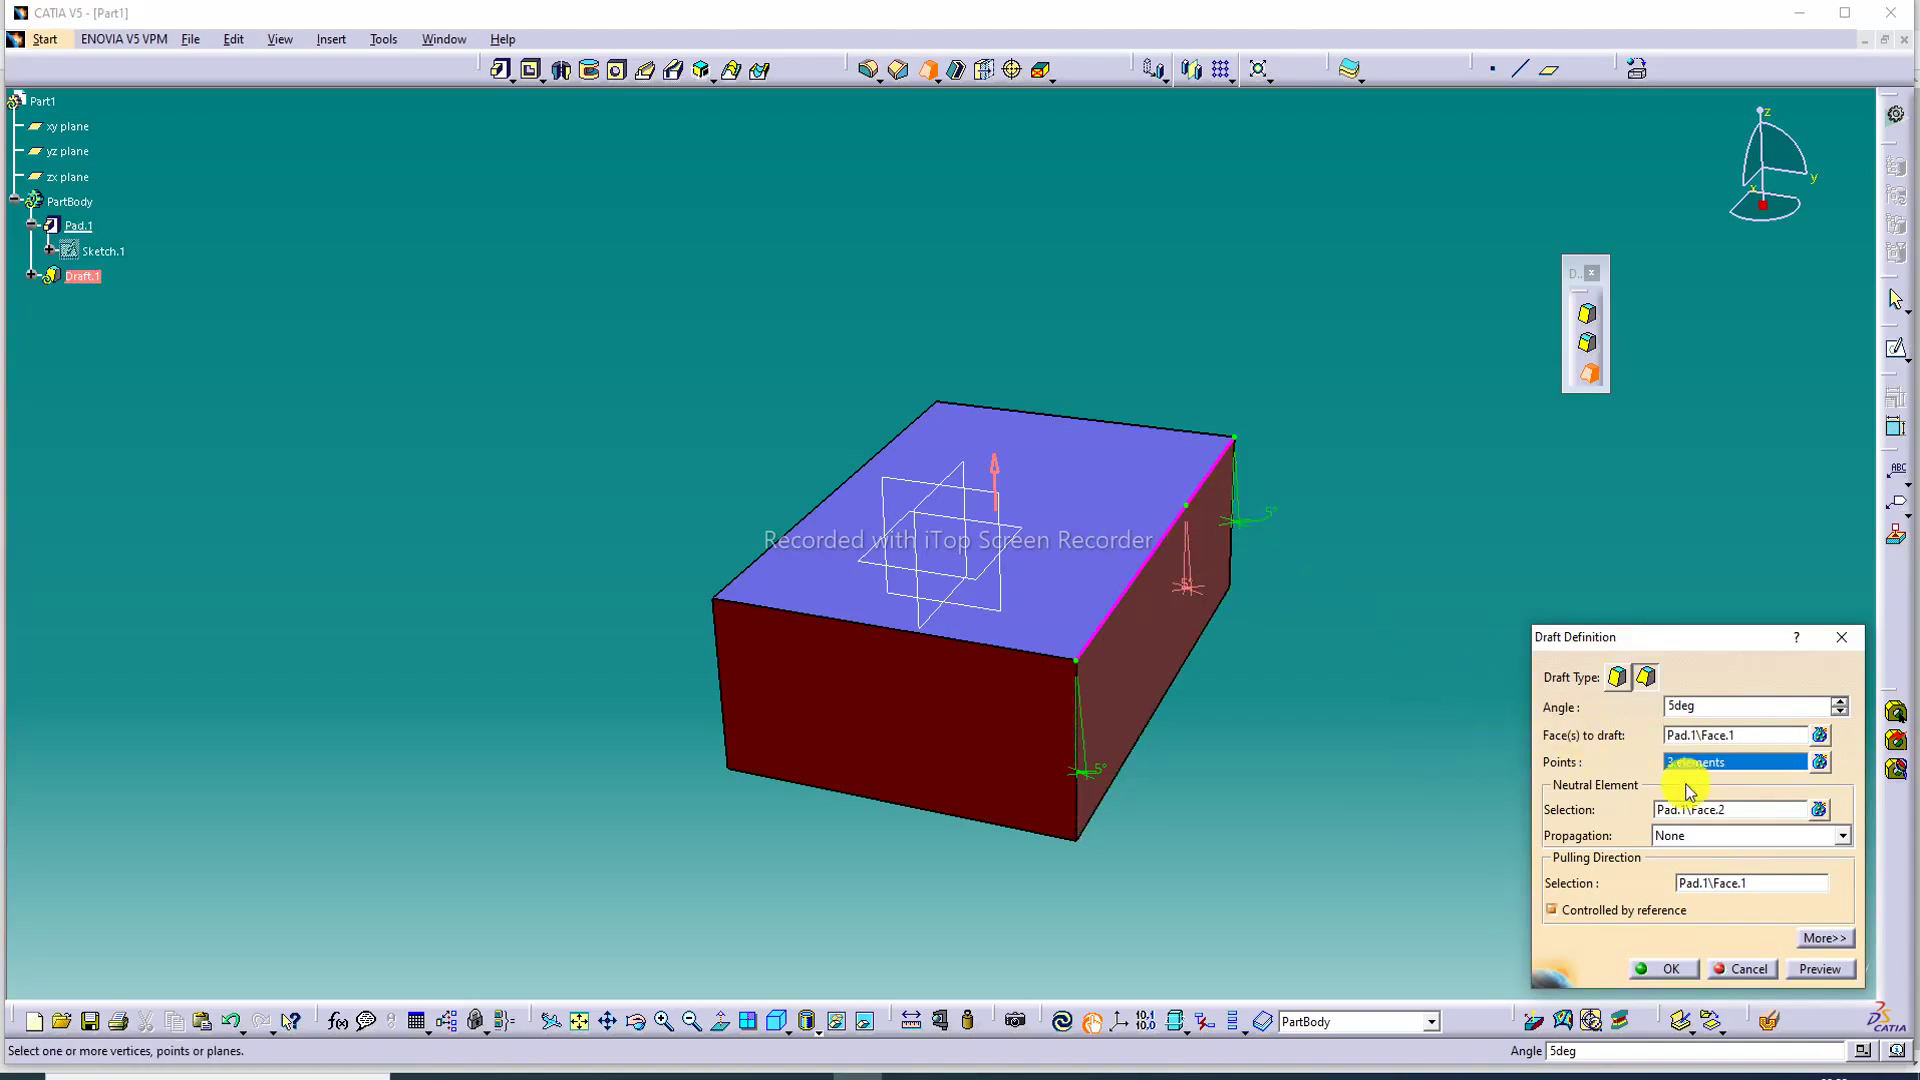
pyautogui.click(1141, 567)
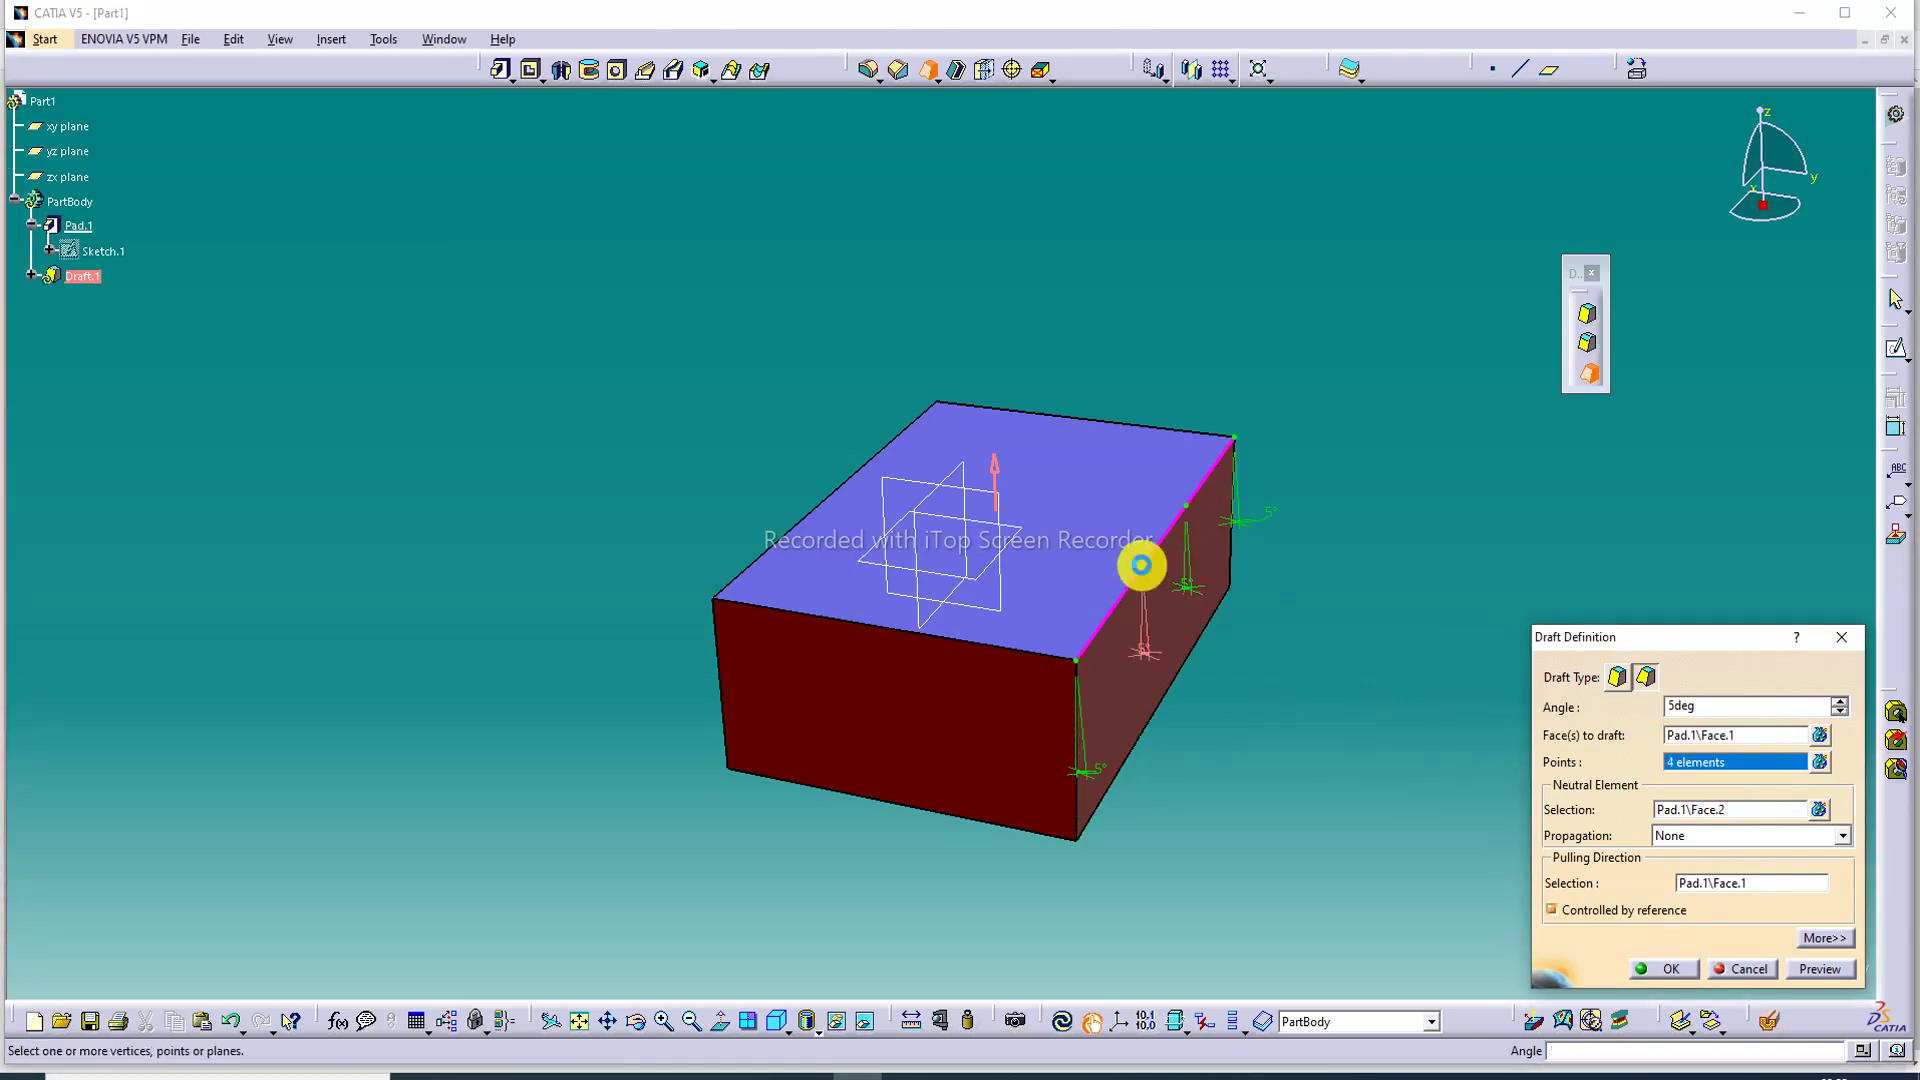
pyautogui.click(1102, 622)
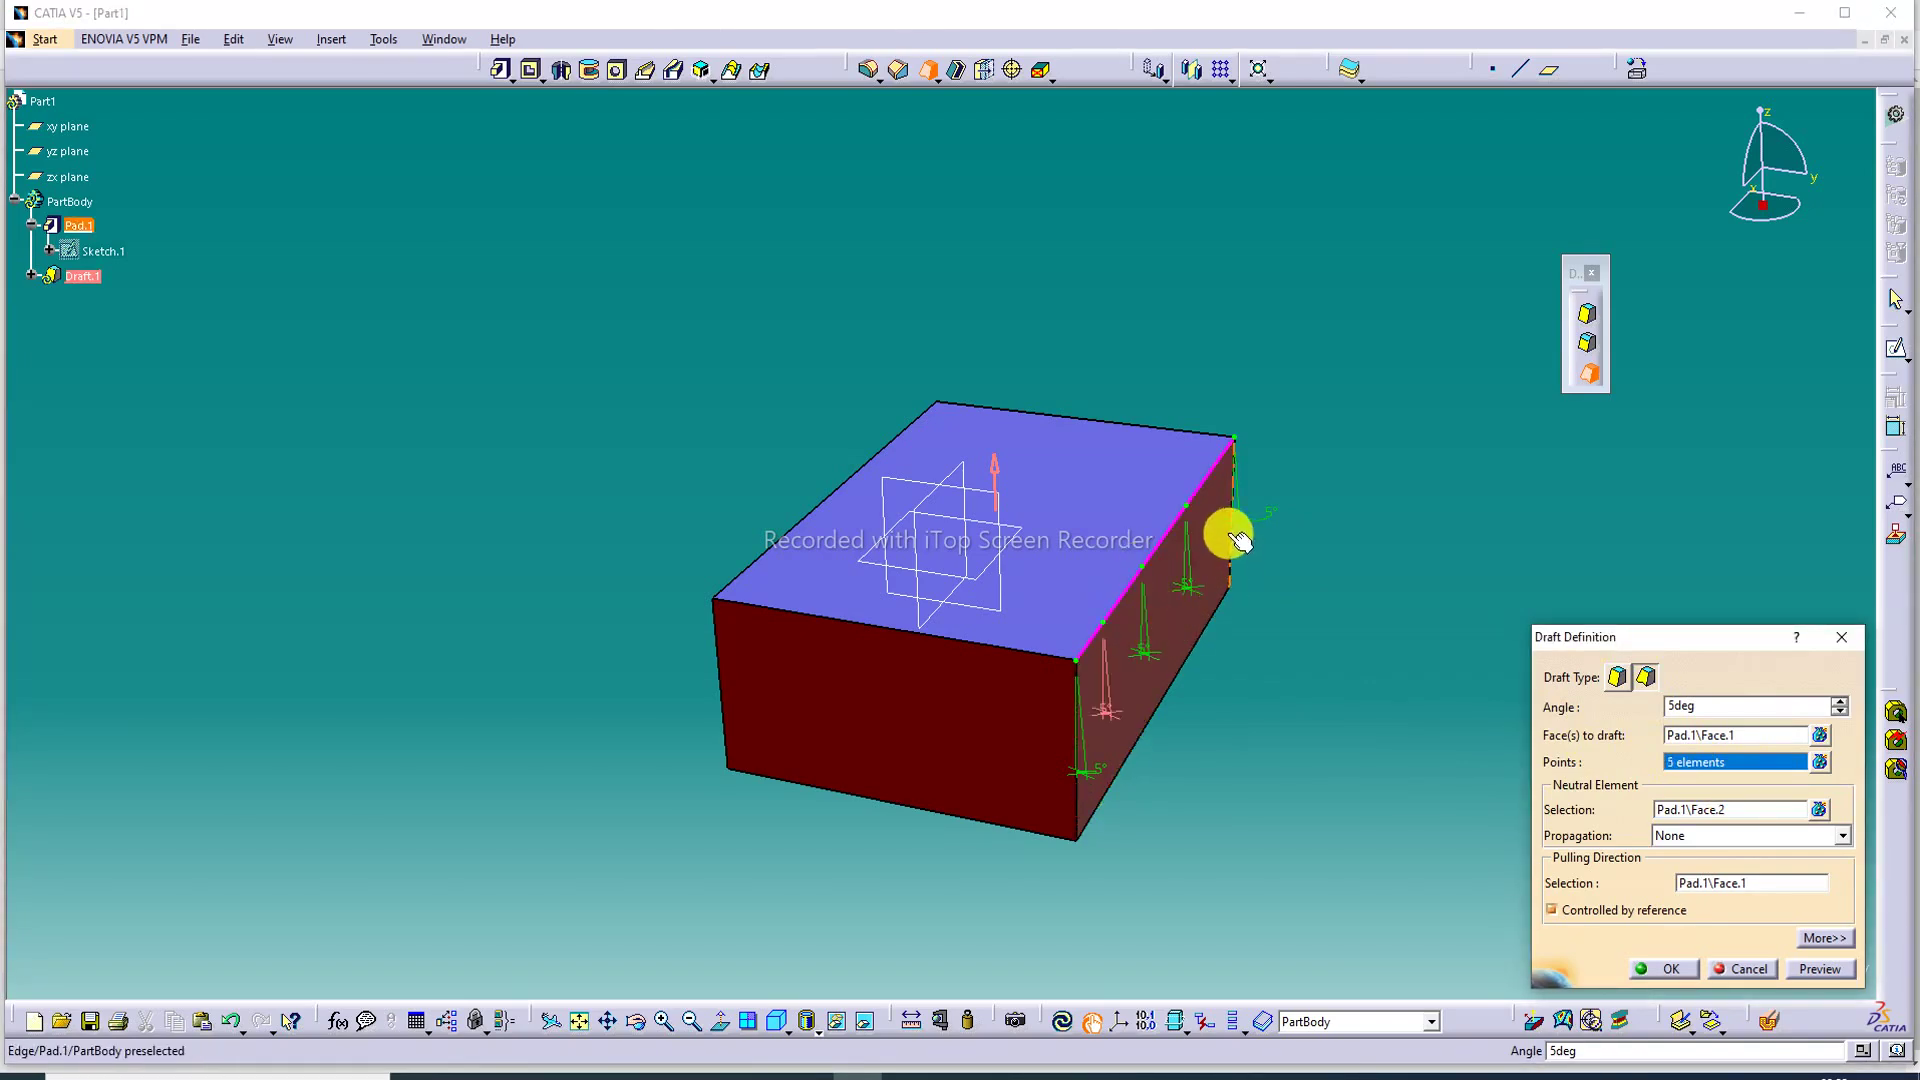
pyautogui.click(1205, 482)
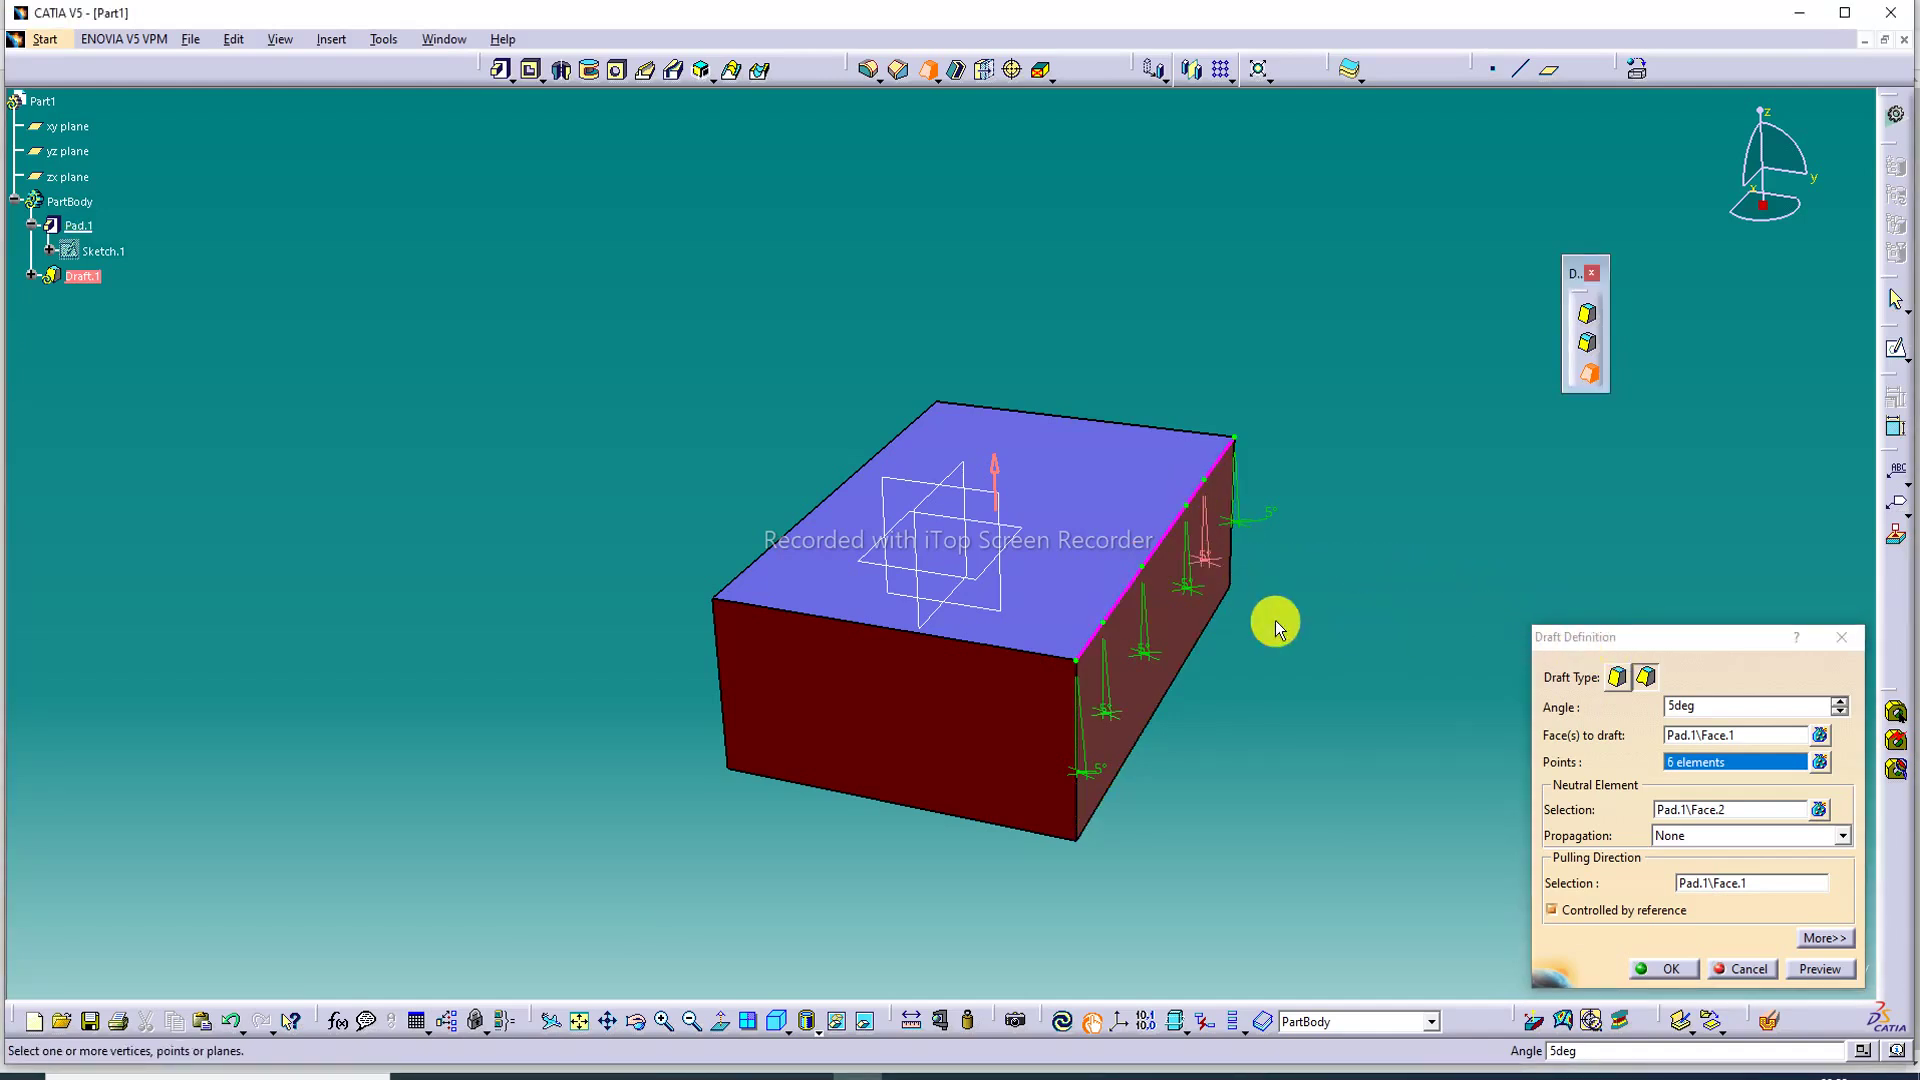
# Set the draft angle to 10 degrees at the added point nearest the rear corner and 6 degrees at the rear corner.
pyautogui.moveTo(1217, 621); pyautogui.dragTo(1075, 605, button='middle')
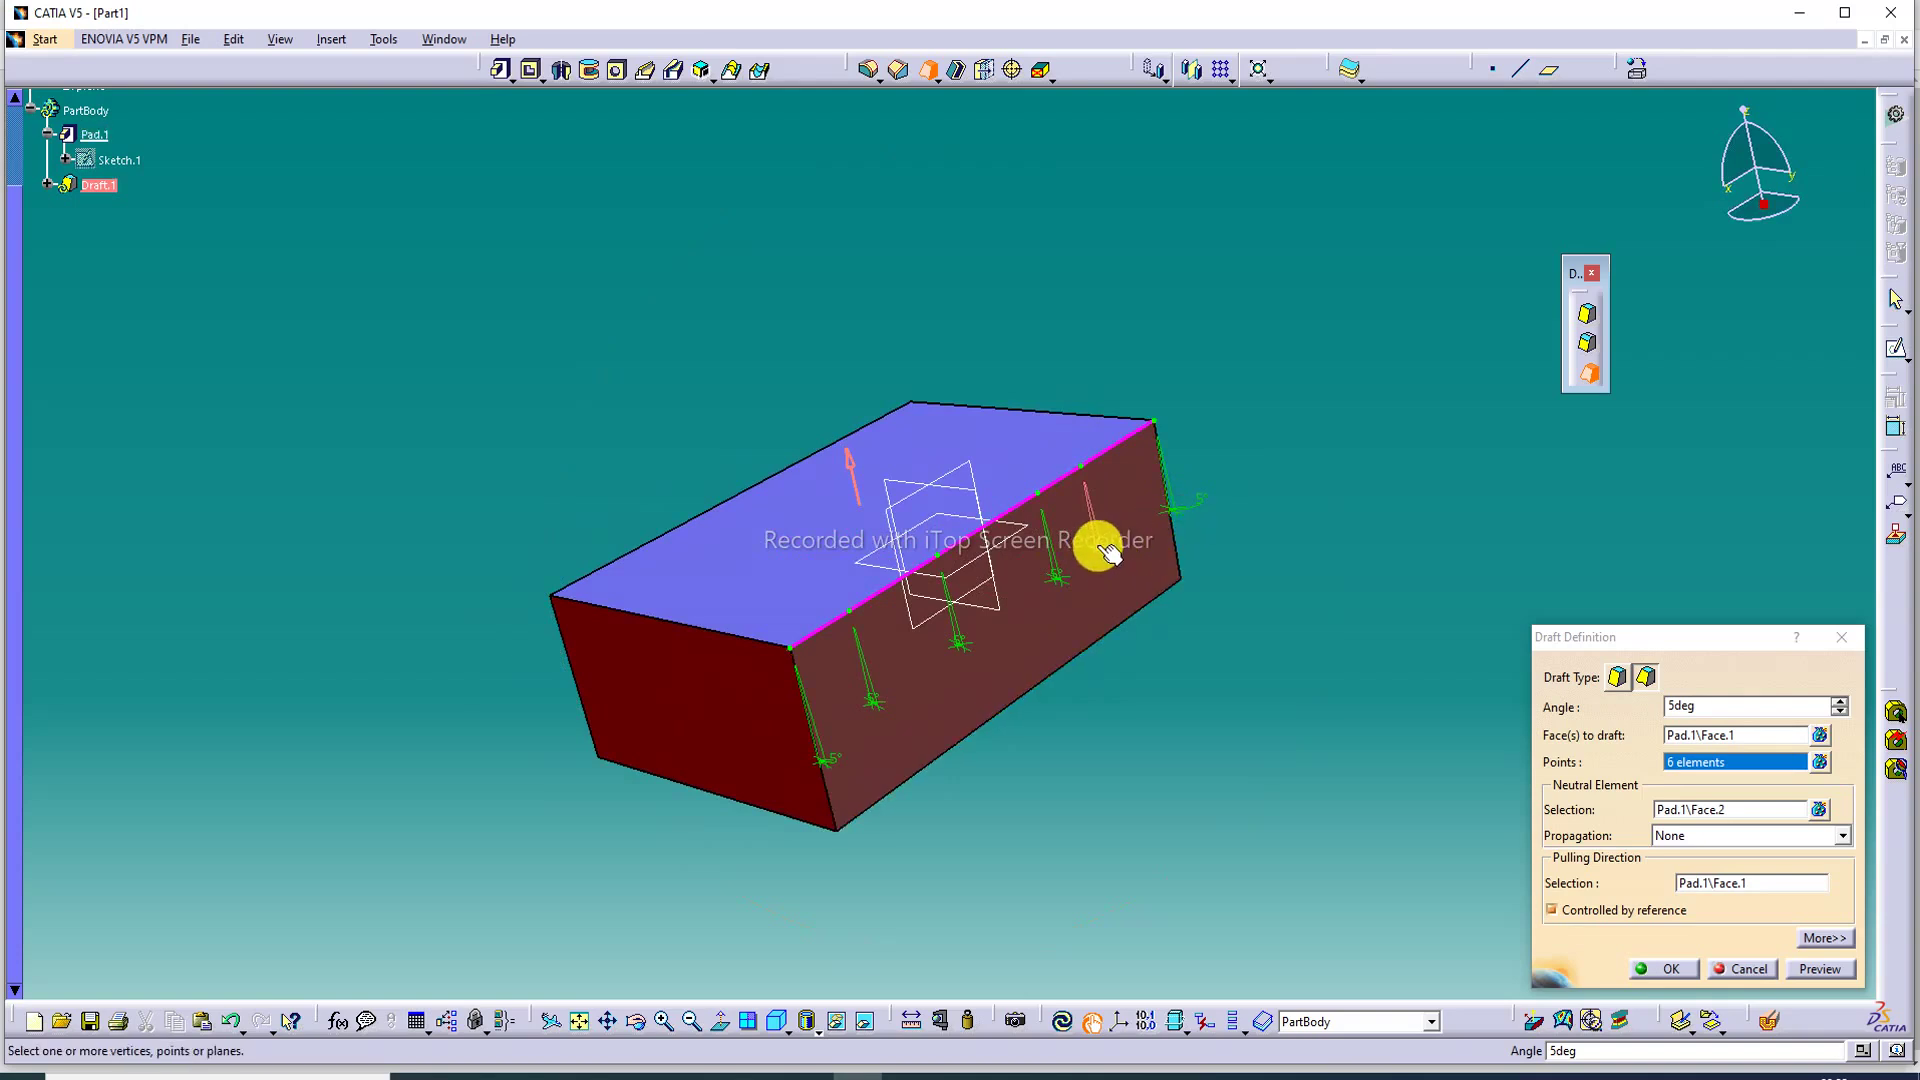
pyautogui.doubleClick(1131, 542)
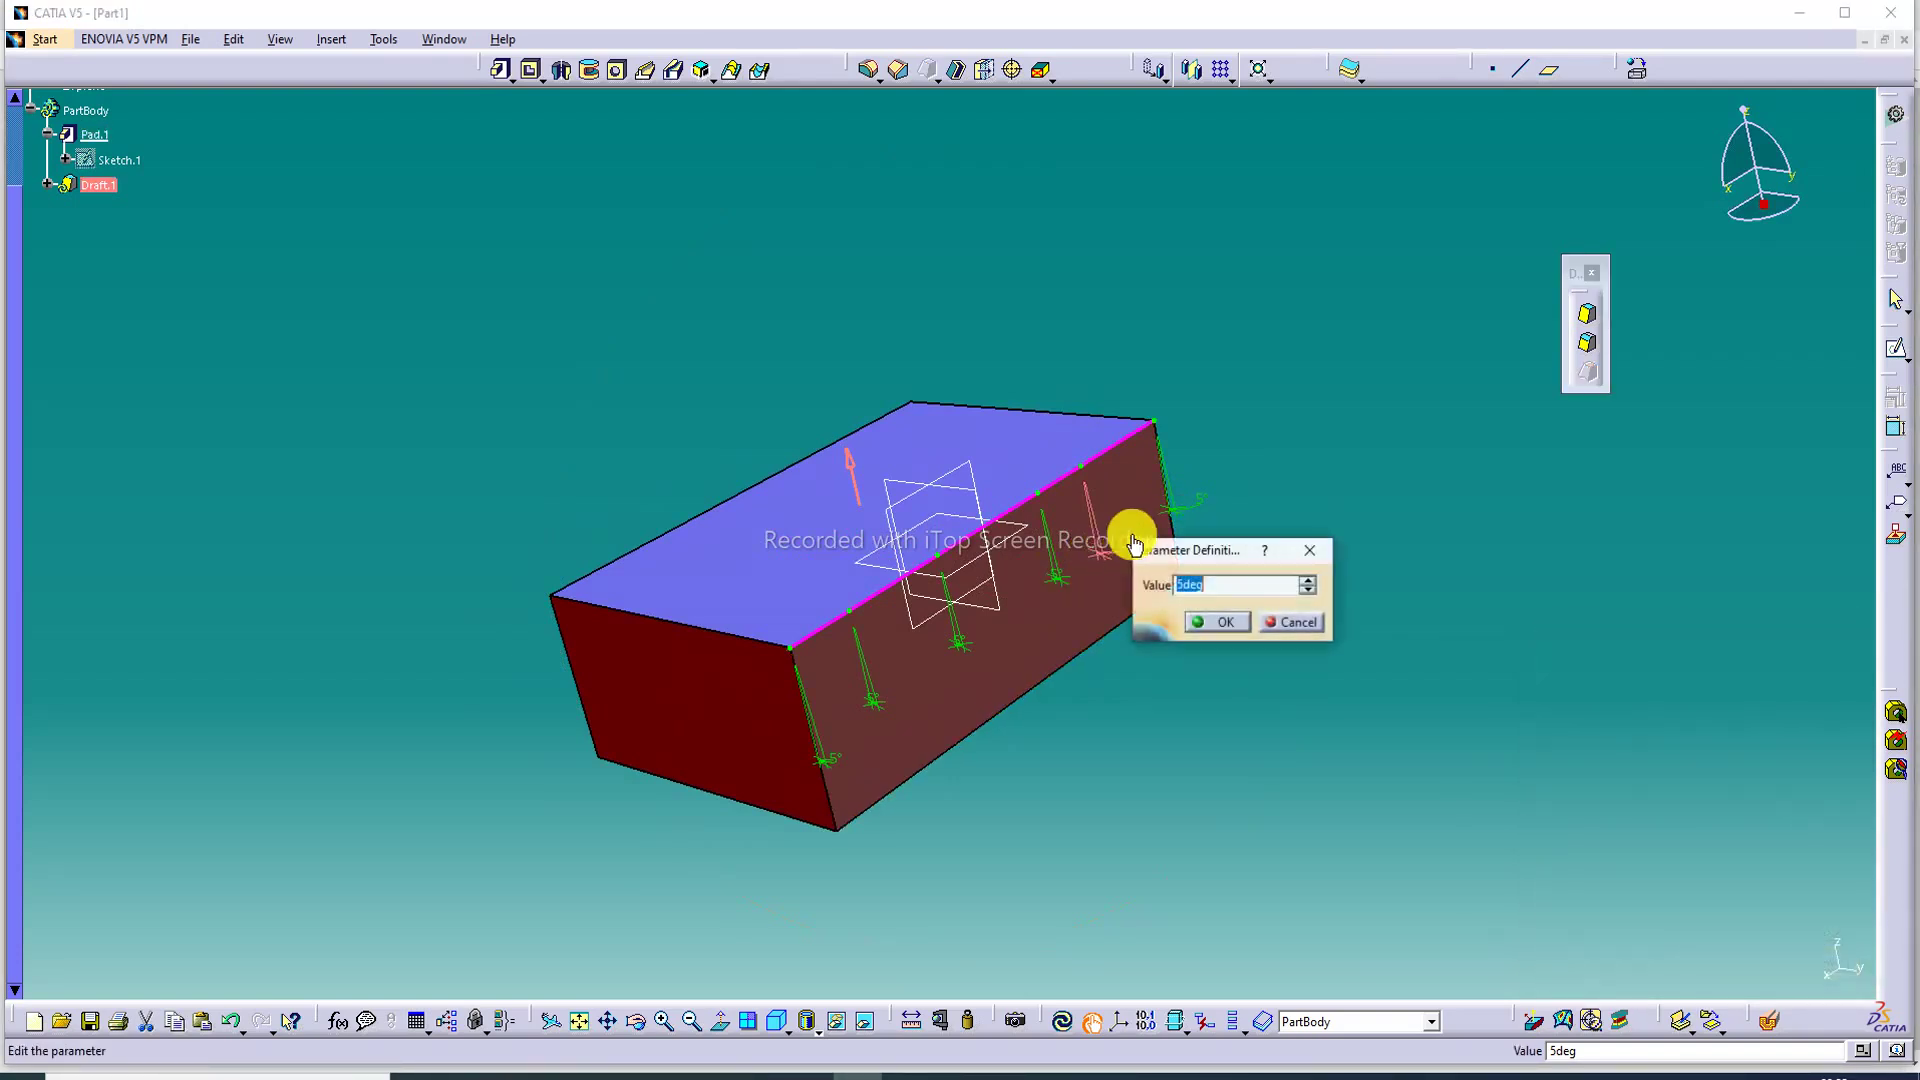
pyautogui.write('10')
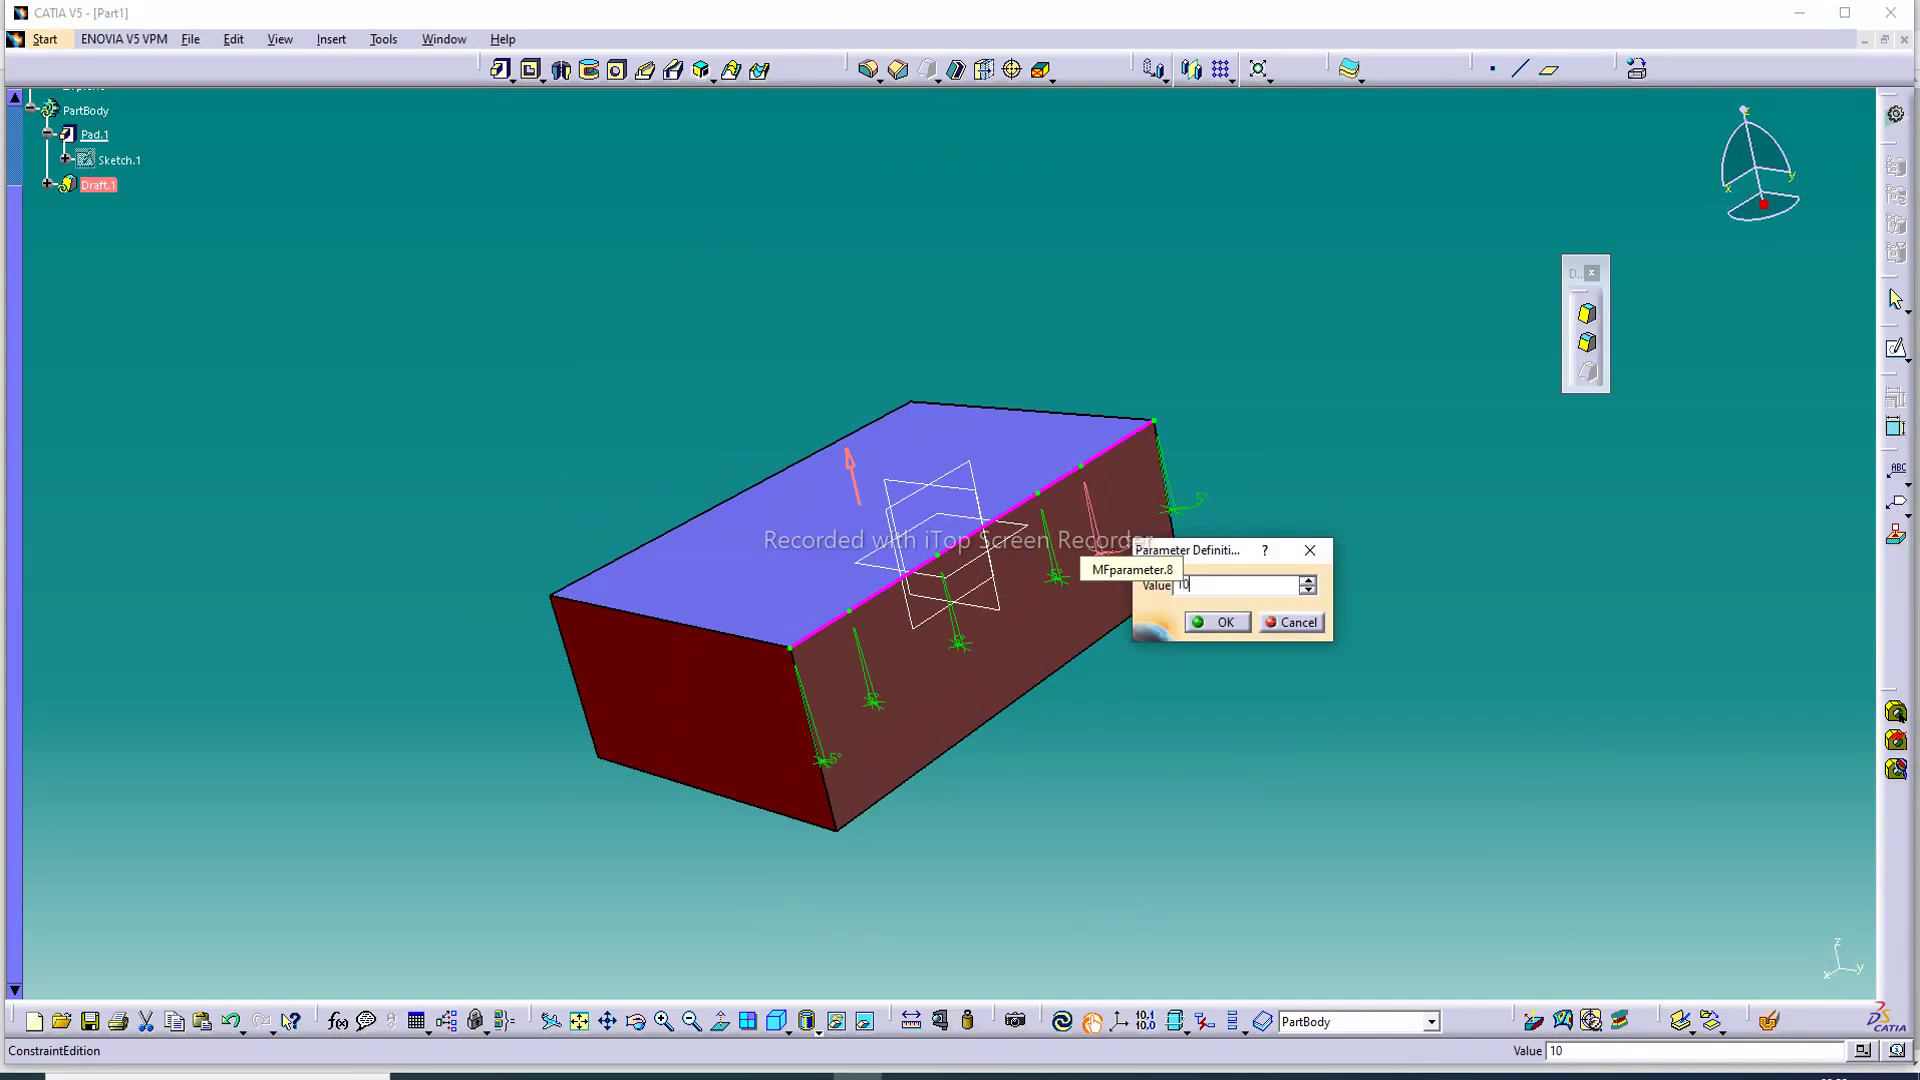
pyautogui.press('Return')
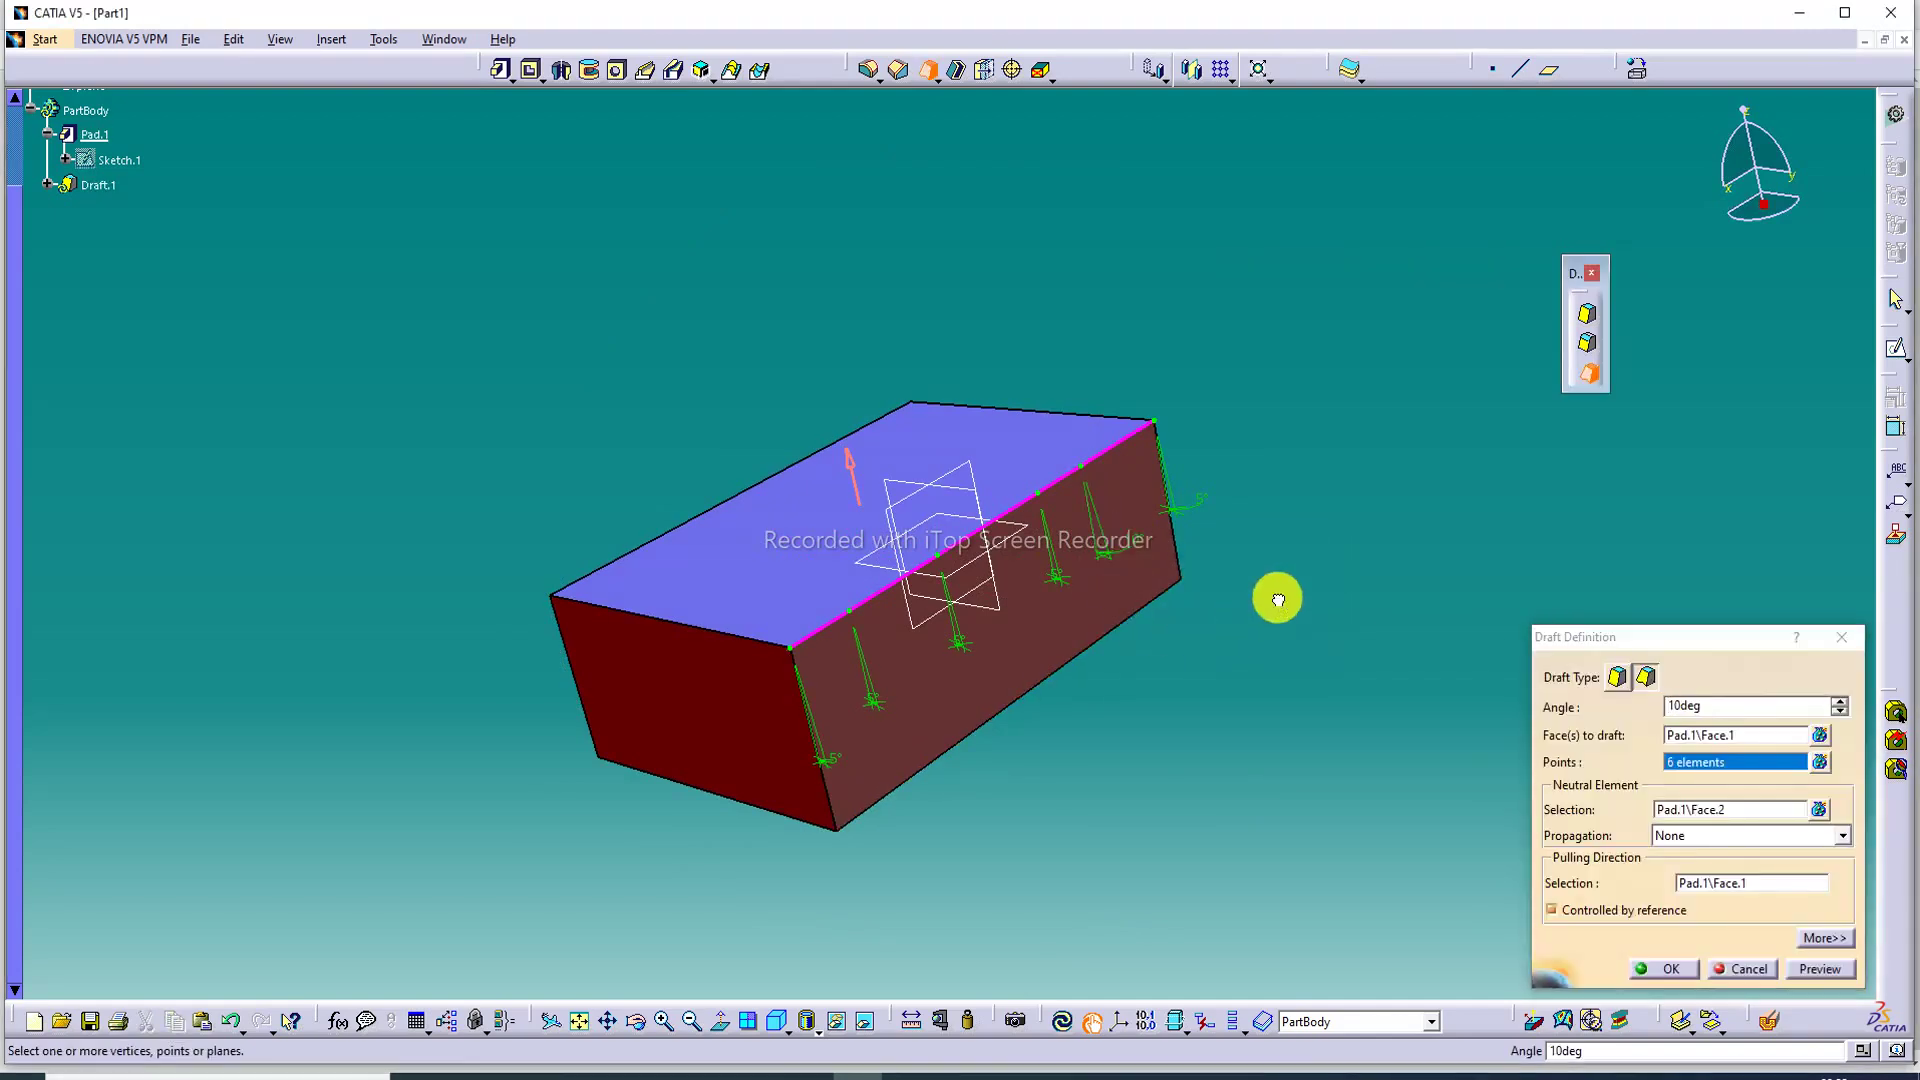
pyautogui.doubleClick(1208, 506)
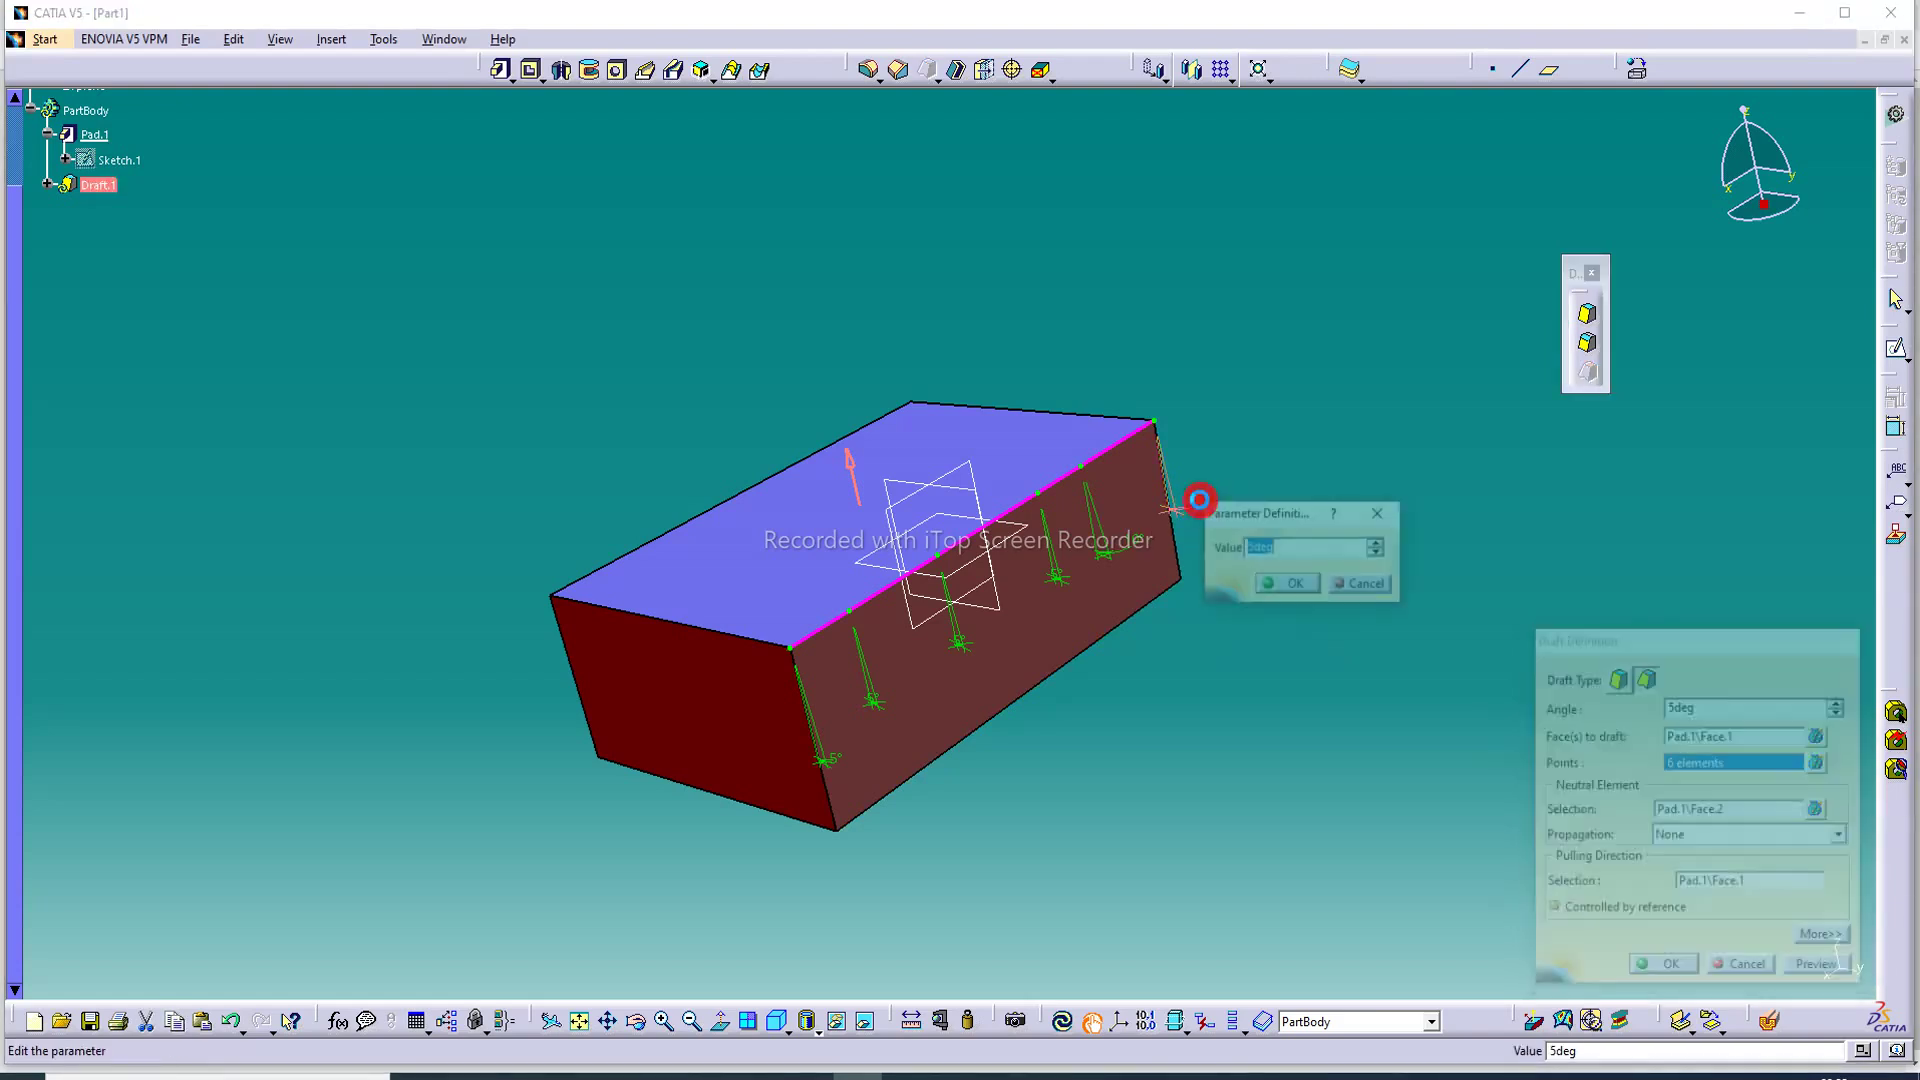
pyautogui.write('6')
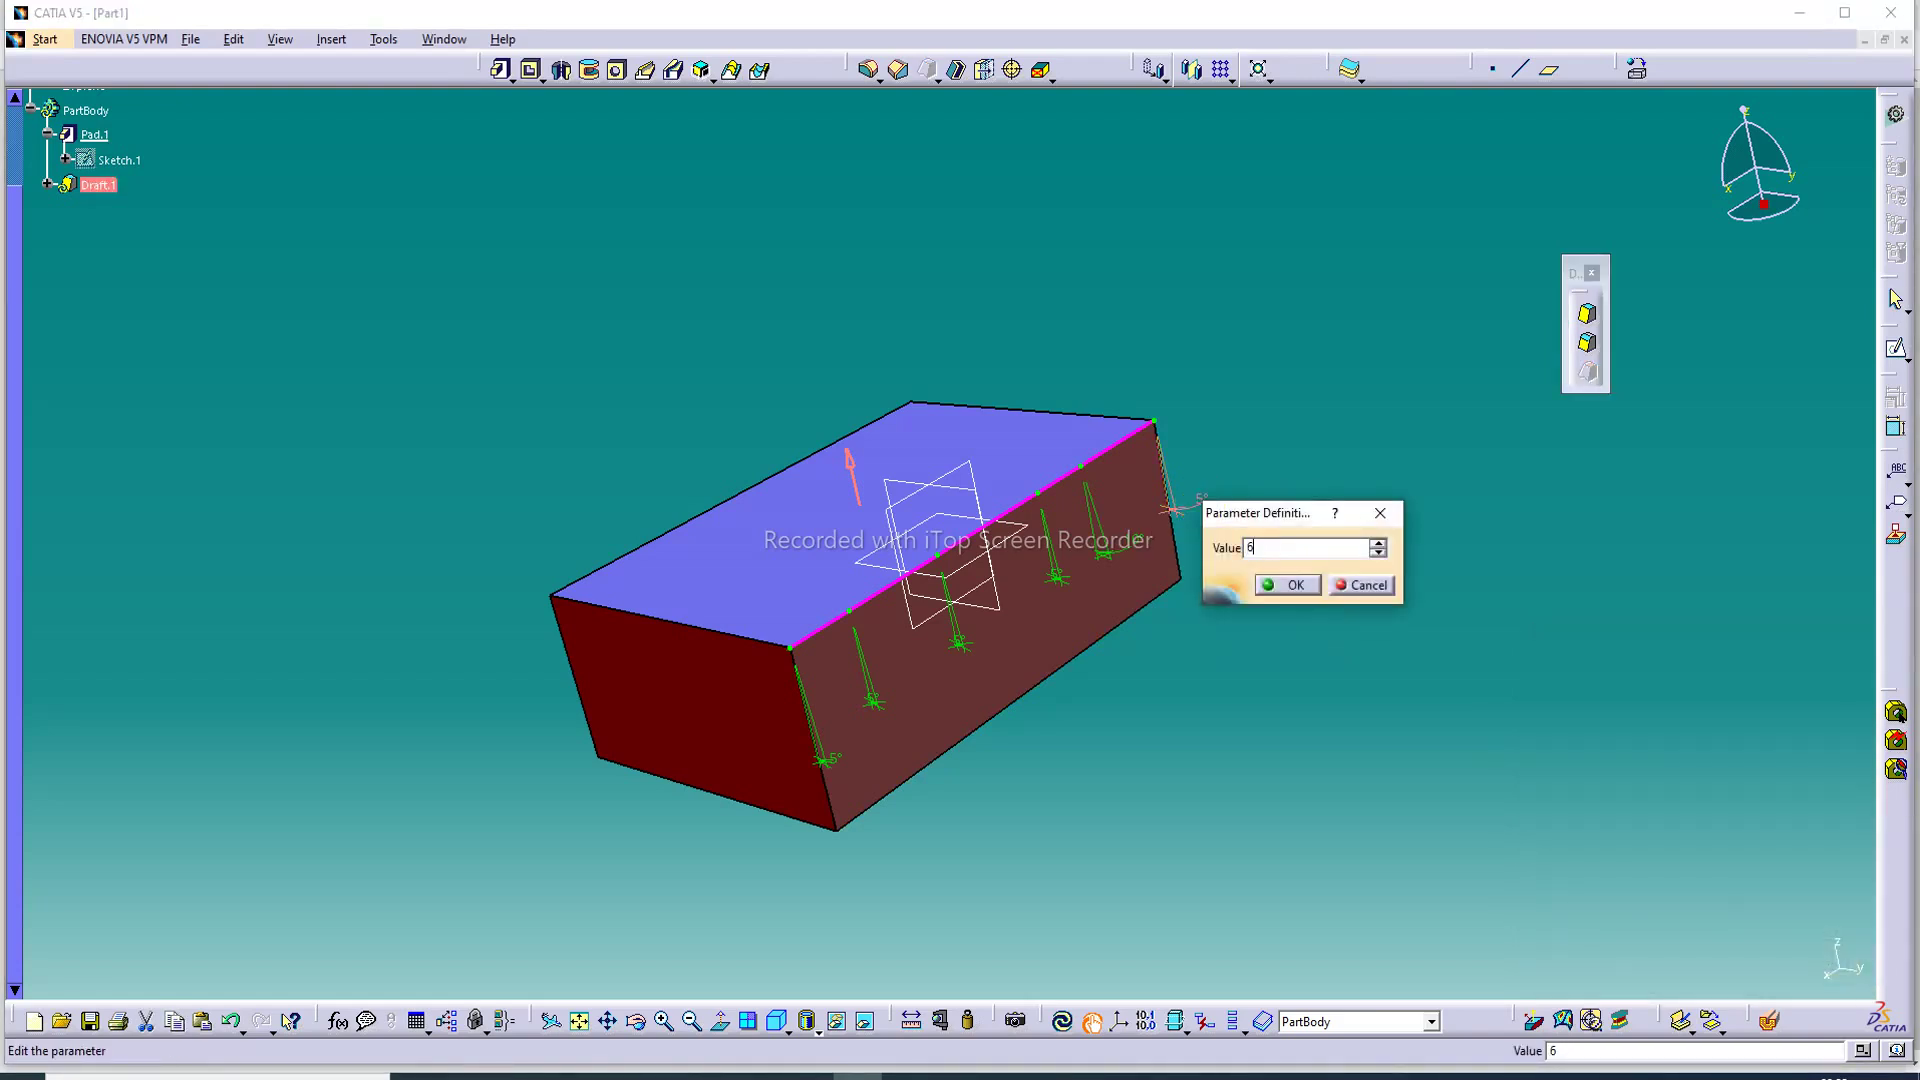
pyautogui.press('Return')
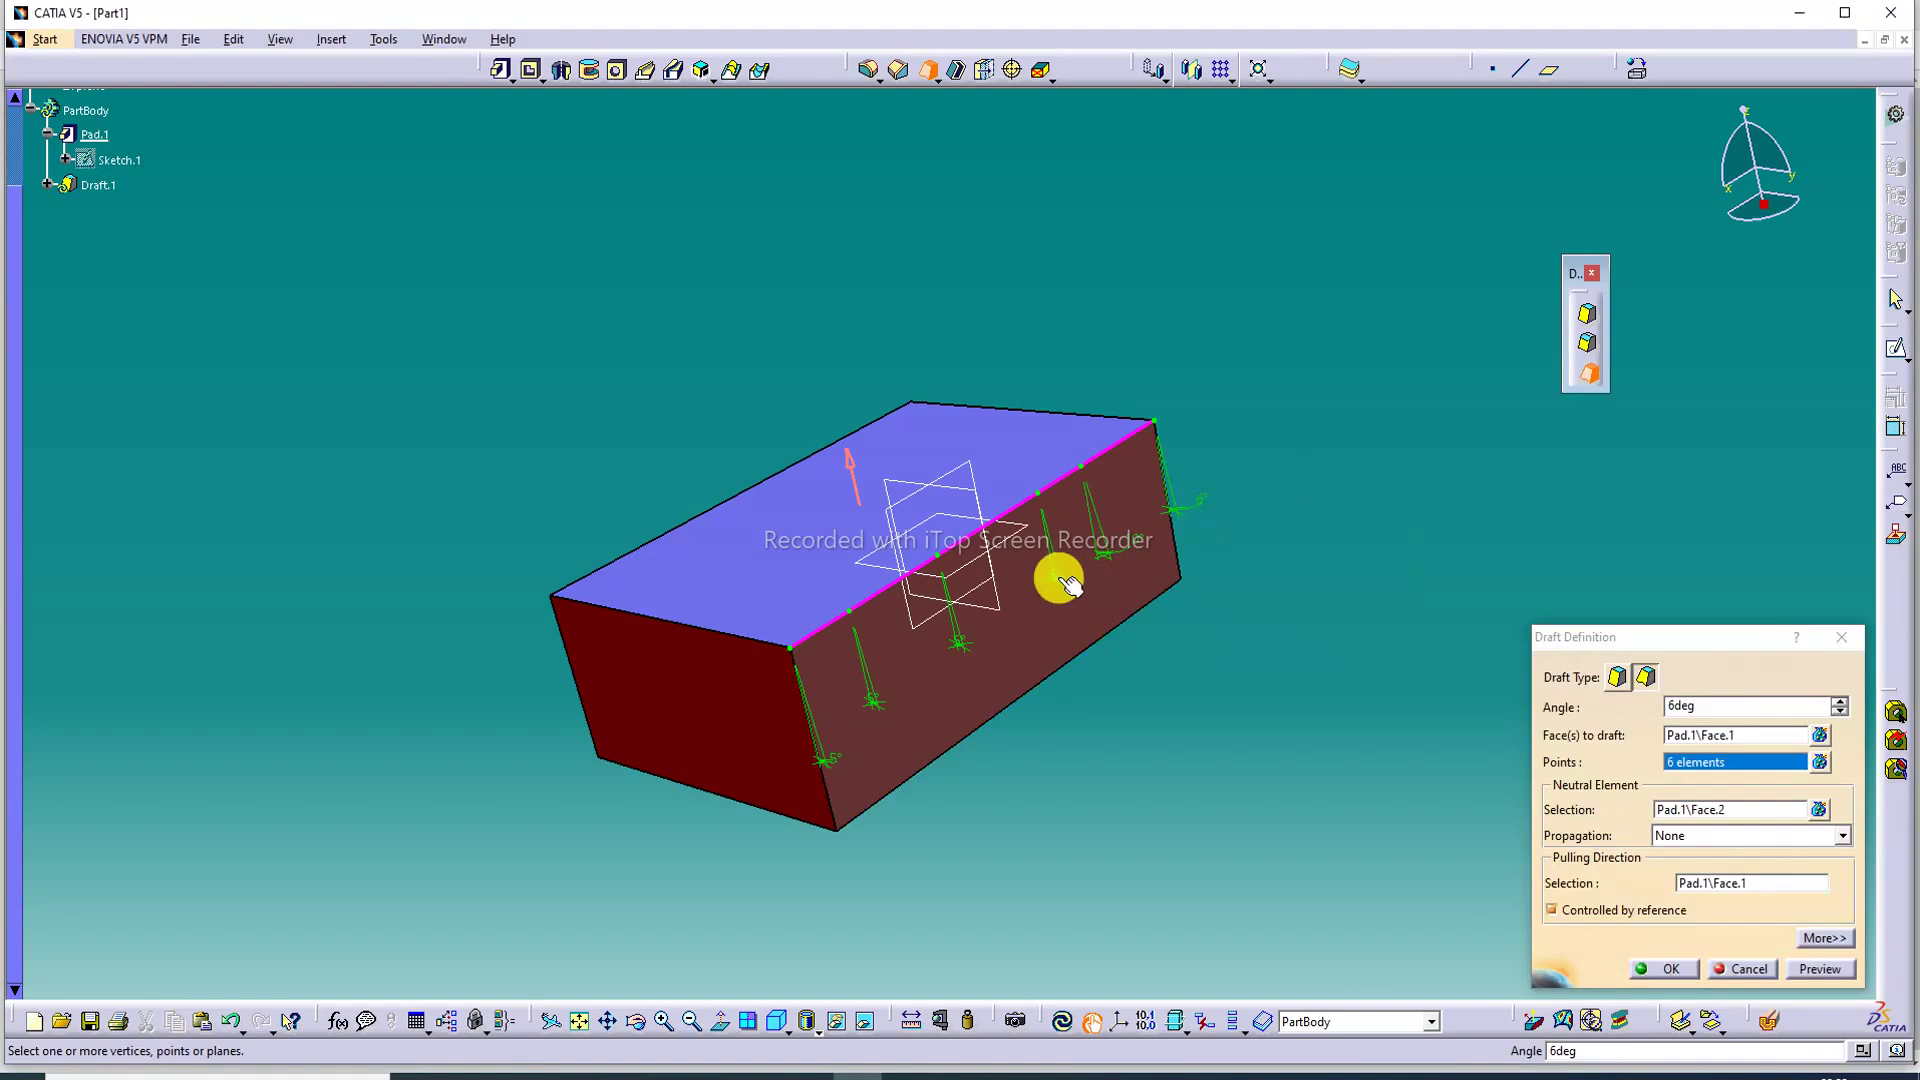
# Set the draft angle to 10 degrees at the third point from the front corner of the edge.
pyautogui.doubleClick(961, 642)
pyautogui.doubleClick(992, 643)
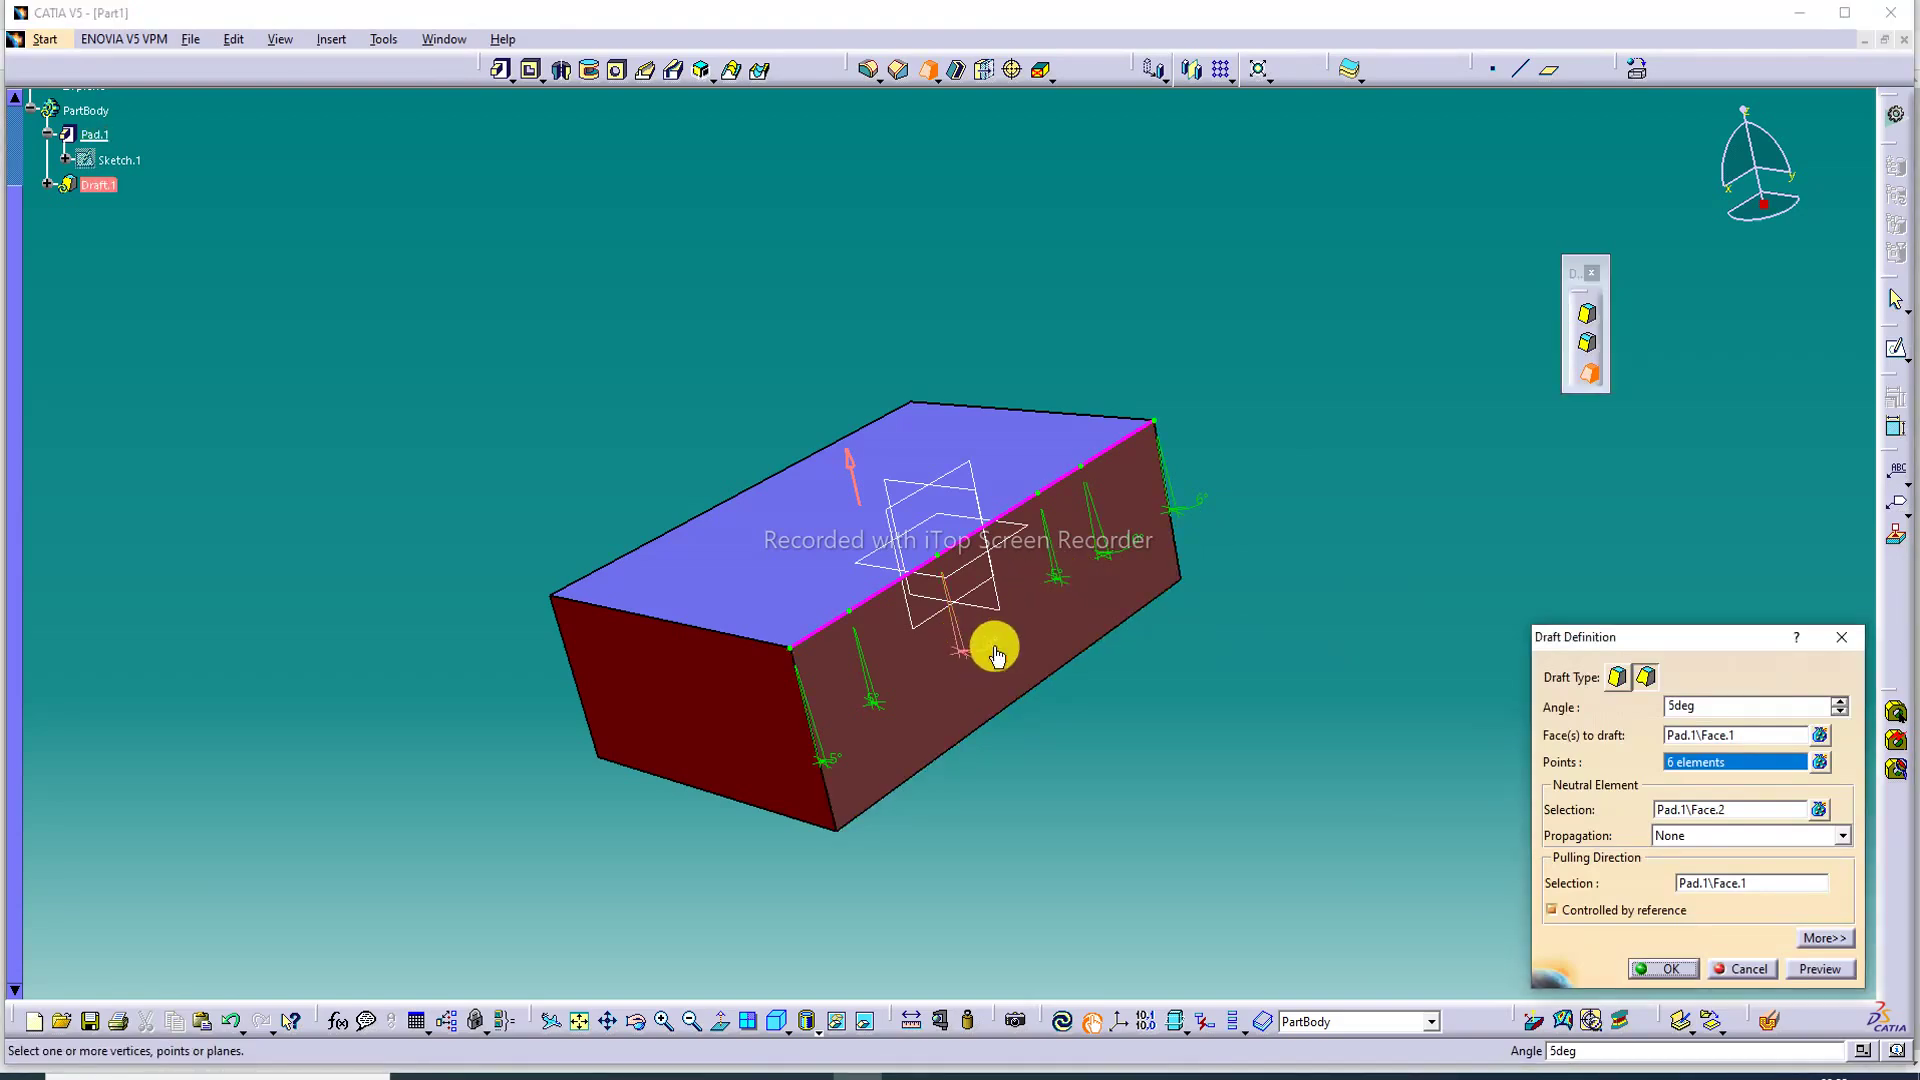
pyautogui.write('10')
pyautogui.press('Return')
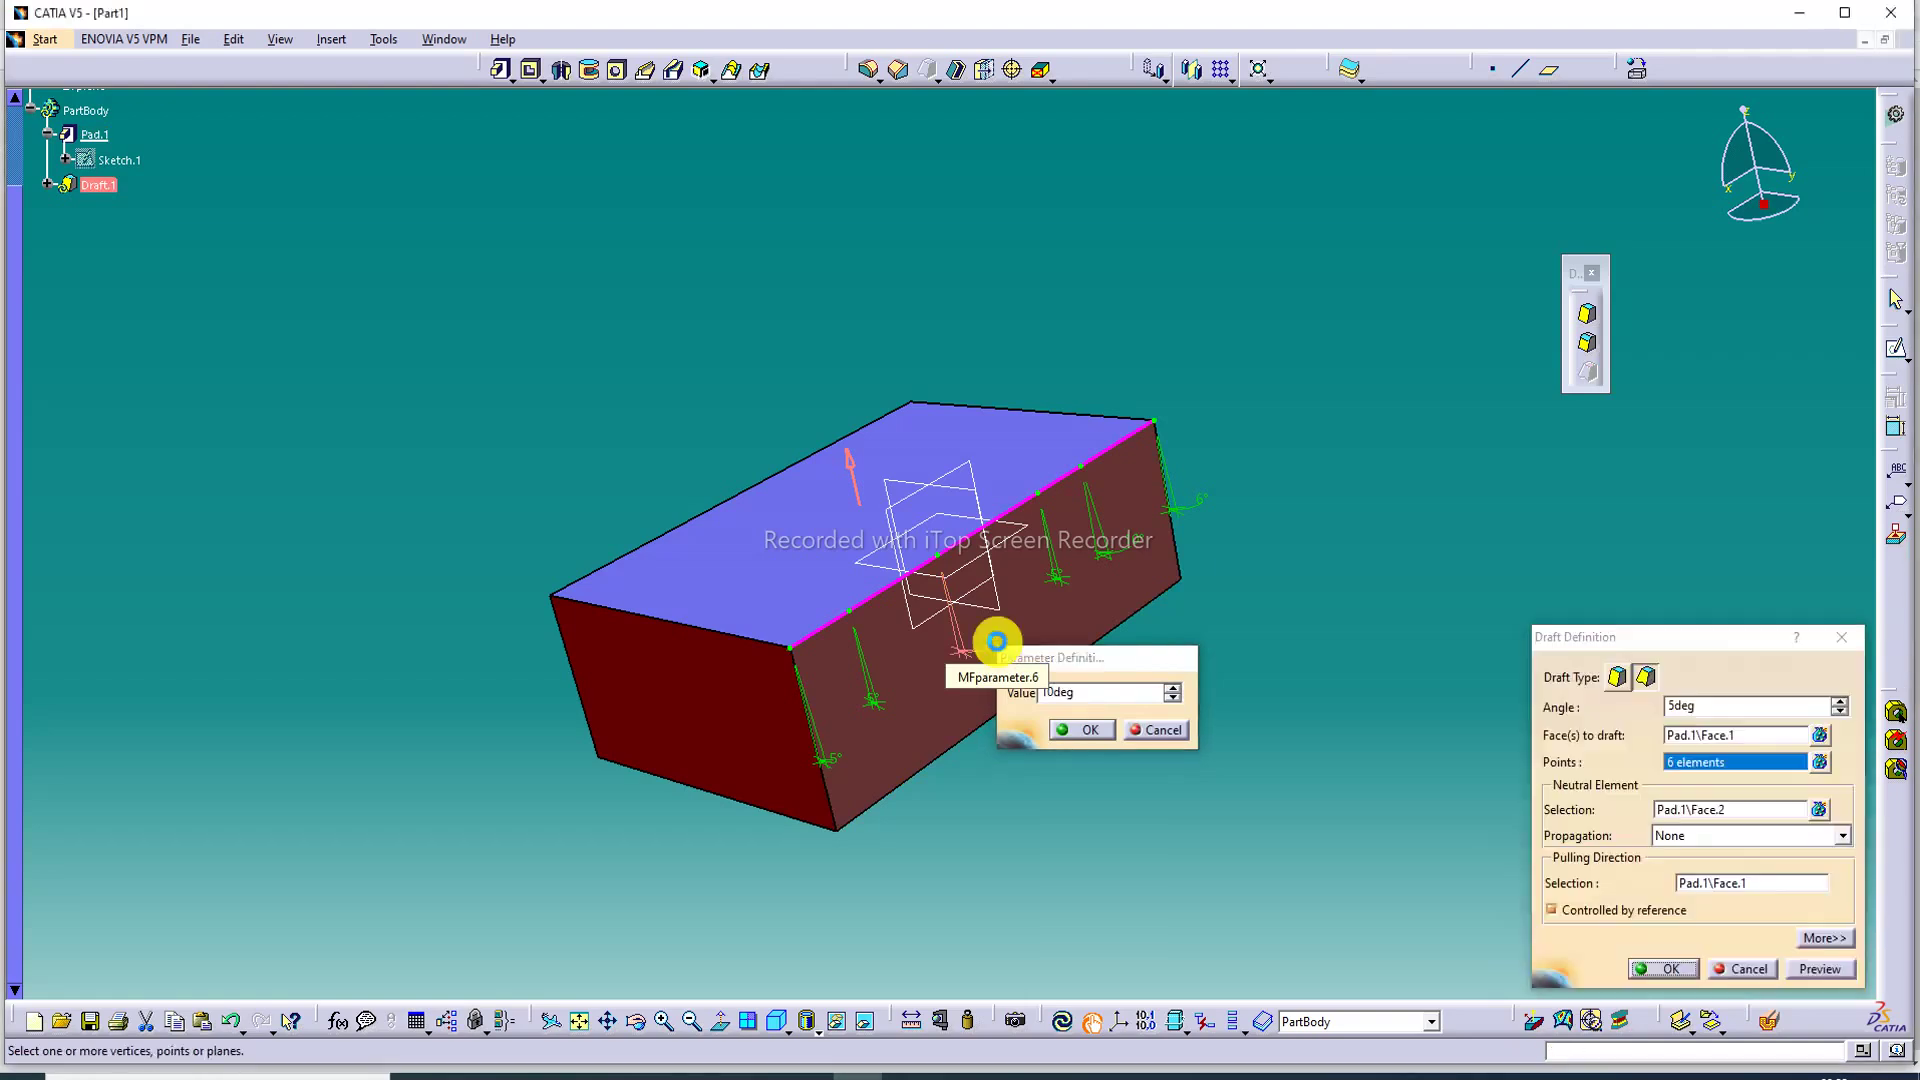
pyautogui.click(842, 766)
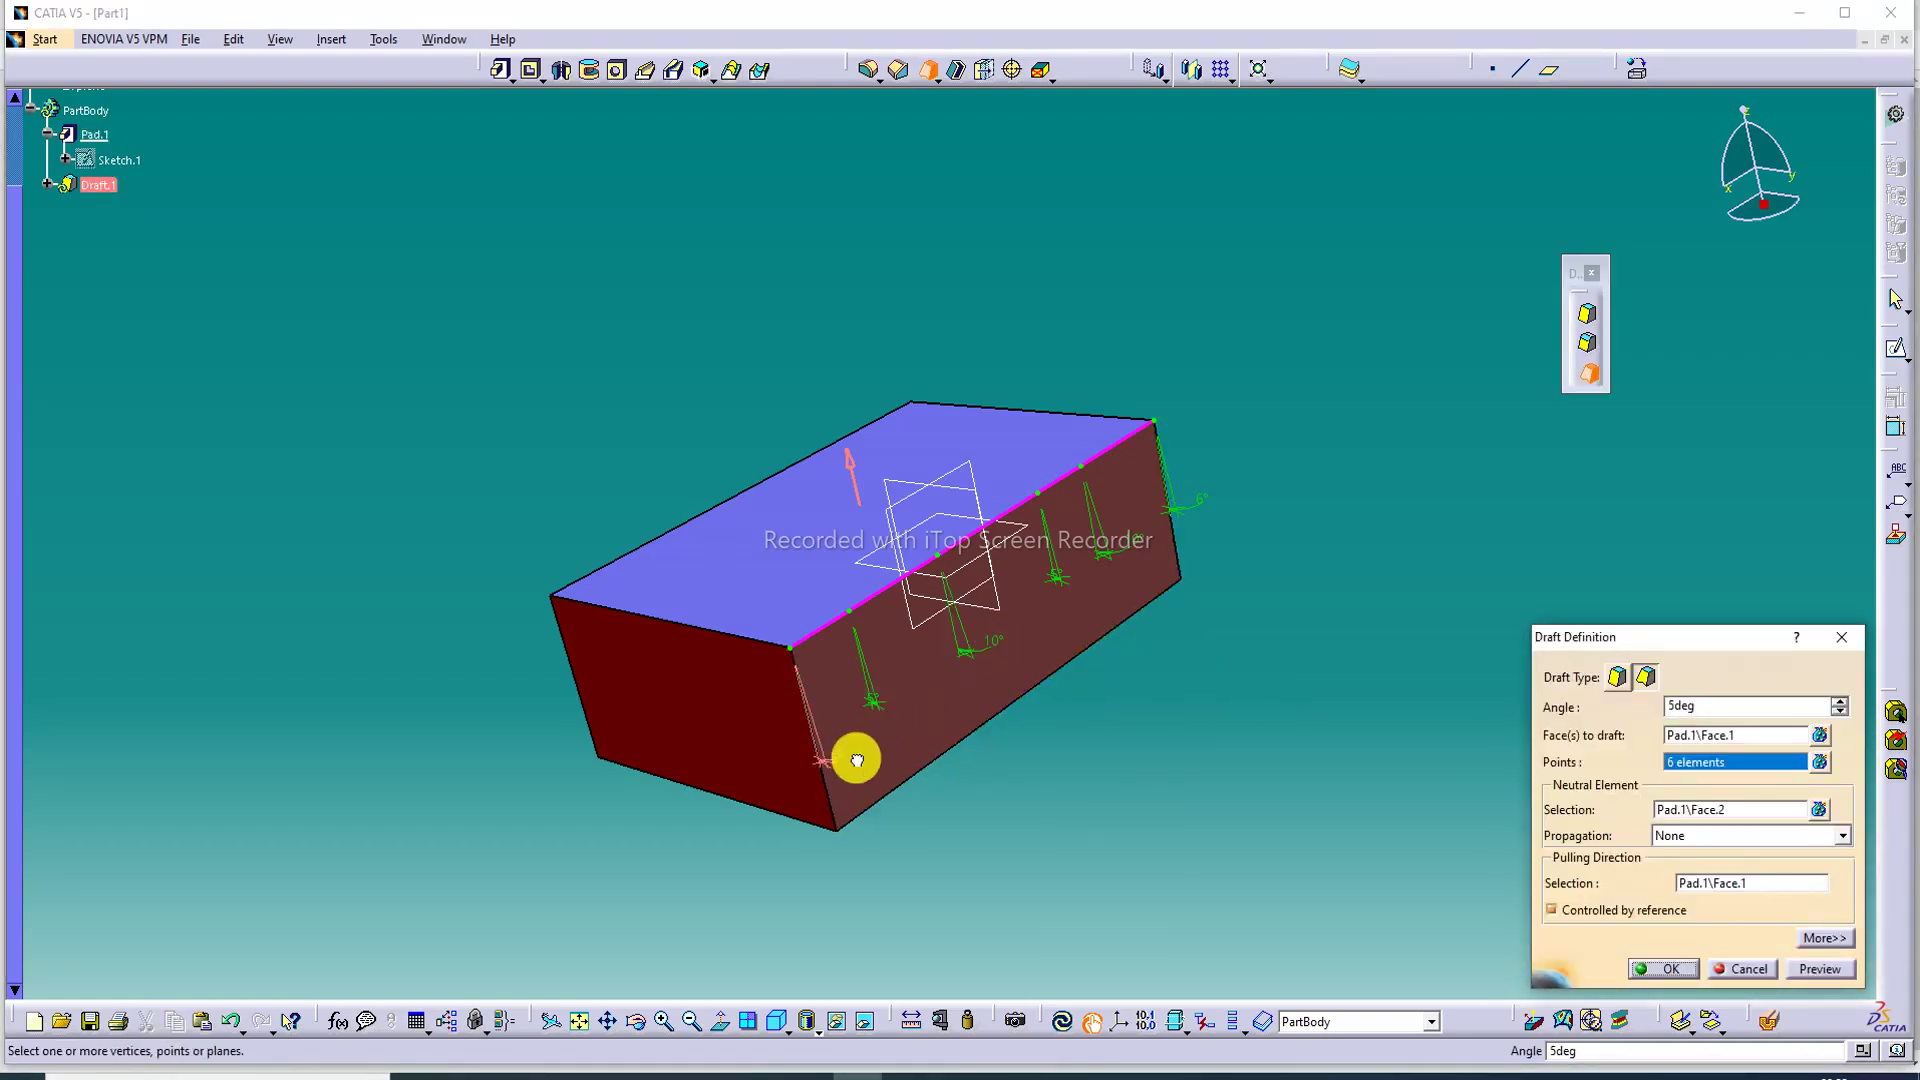
pyautogui.click(860, 754)
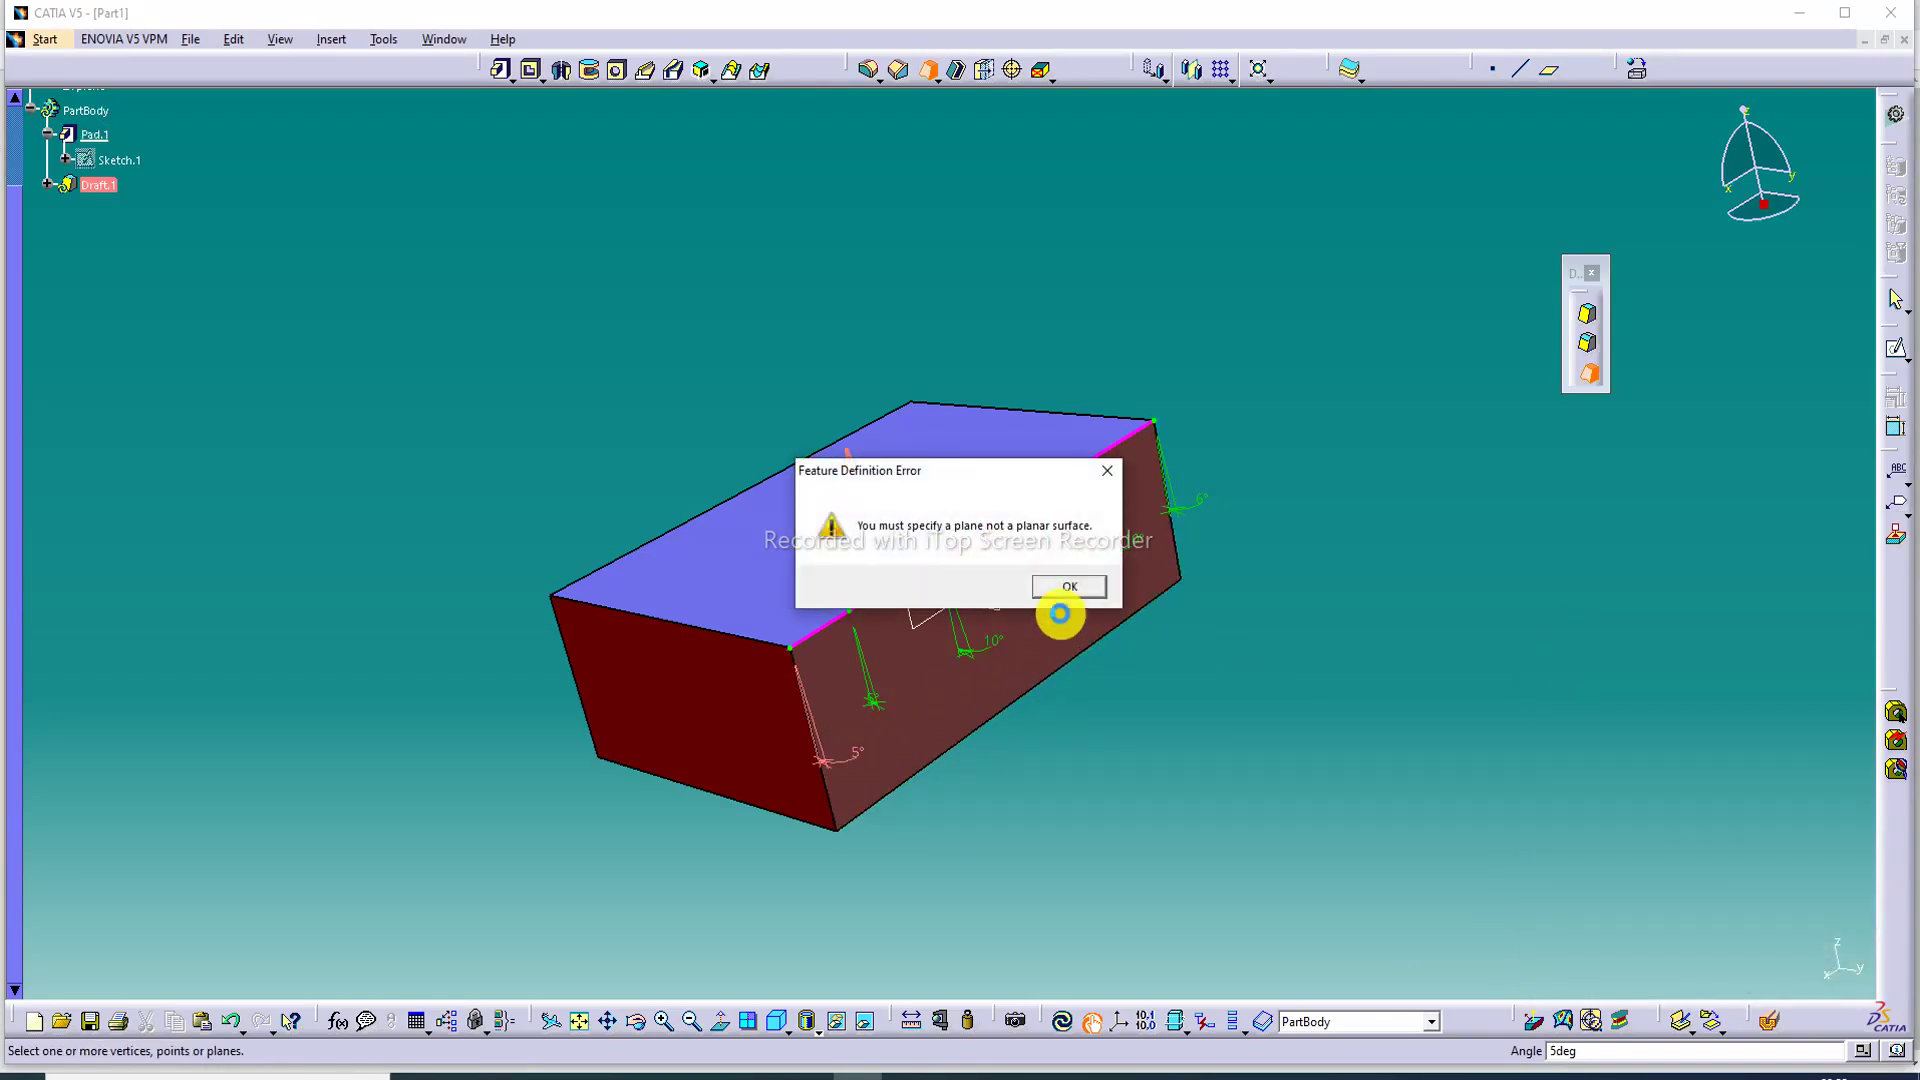
pyautogui.click(1106, 470)
pyautogui.click(857, 765)
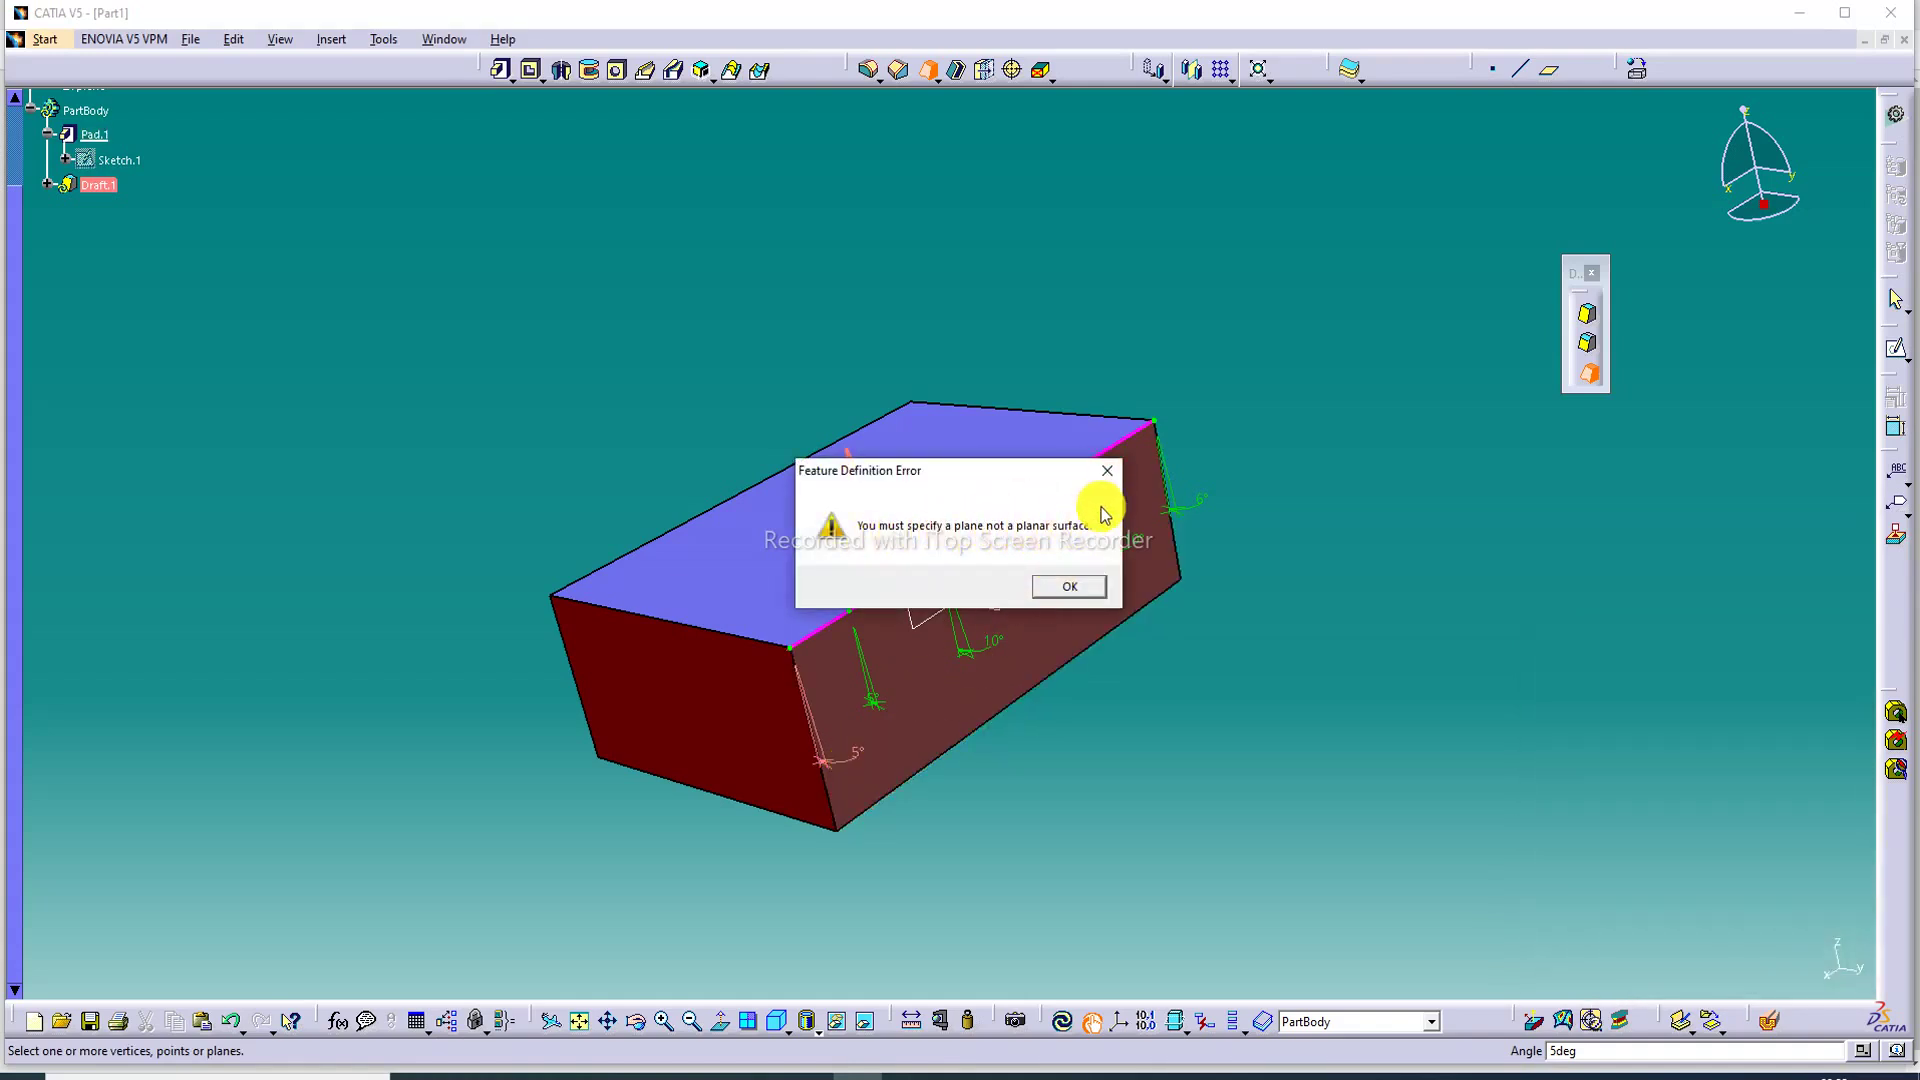
pyautogui.click(1107, 470)
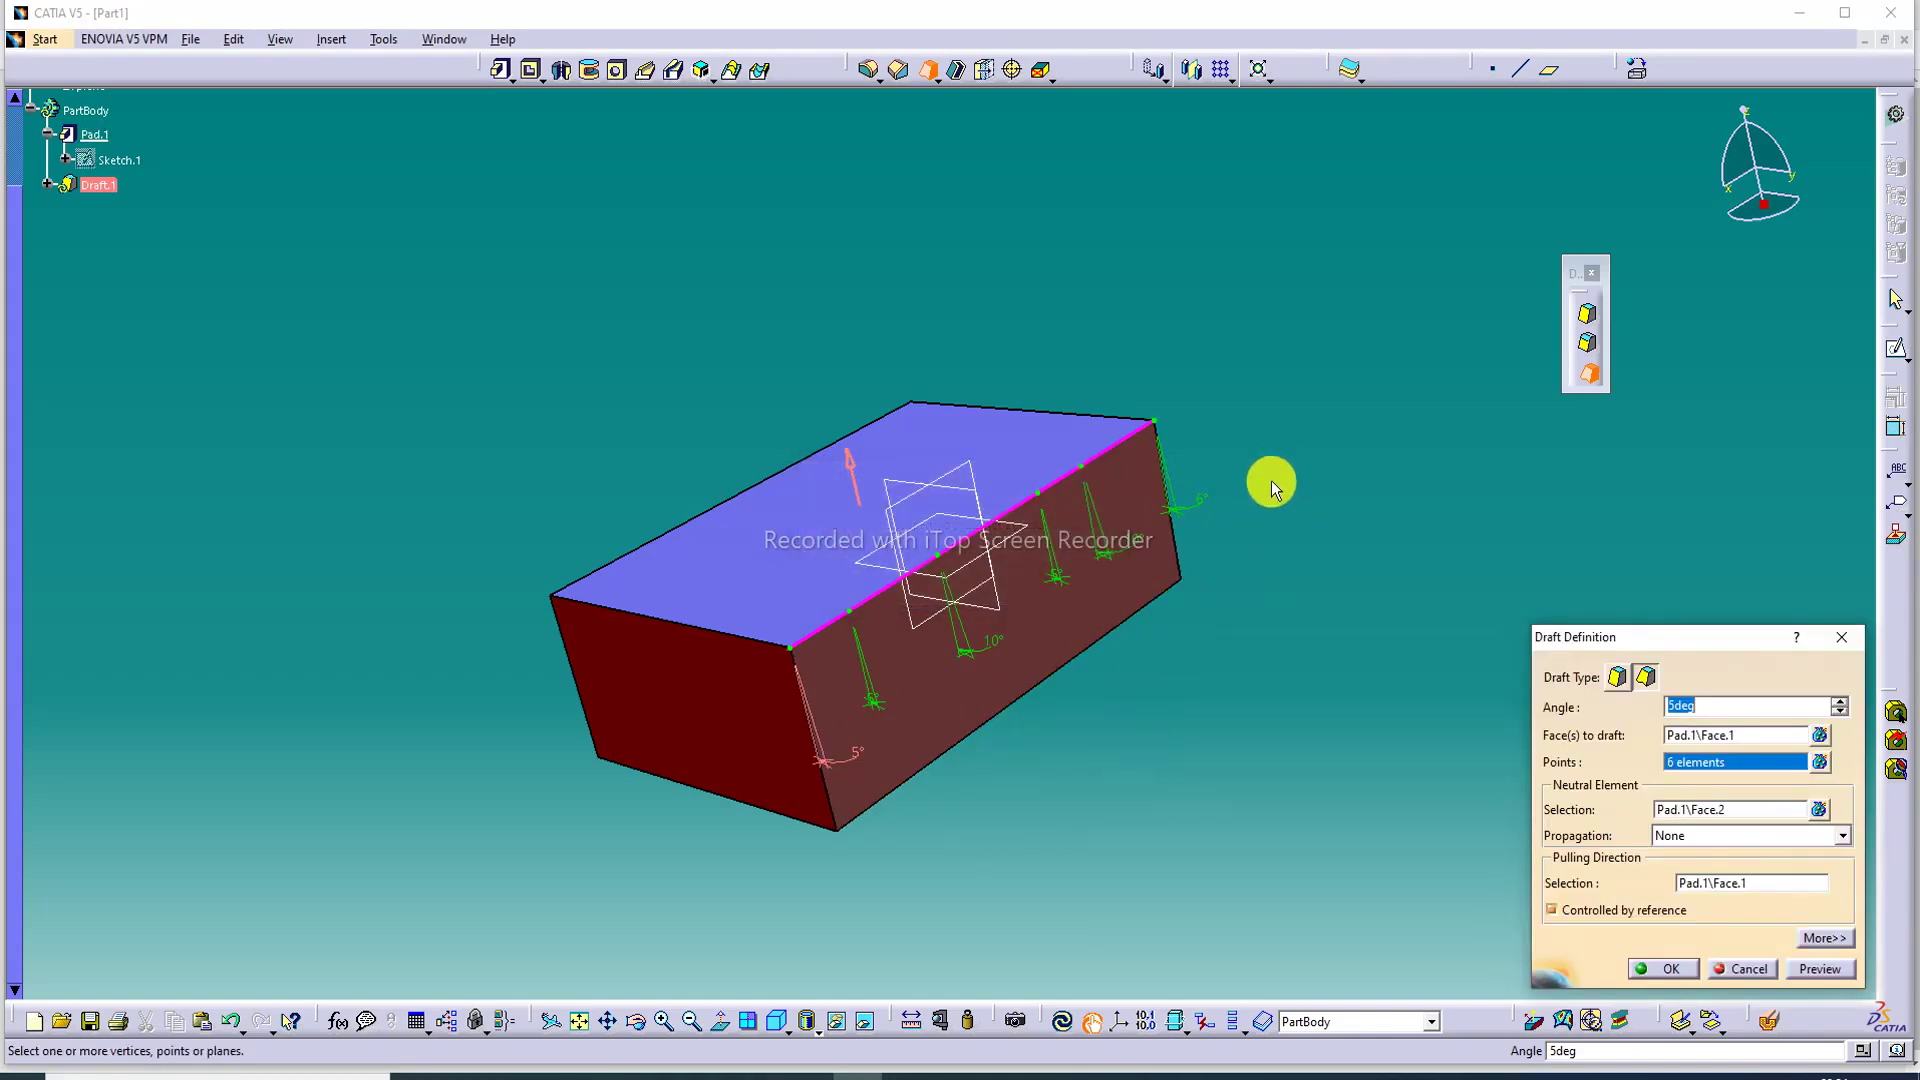
pyautogui.click(1207, 512)
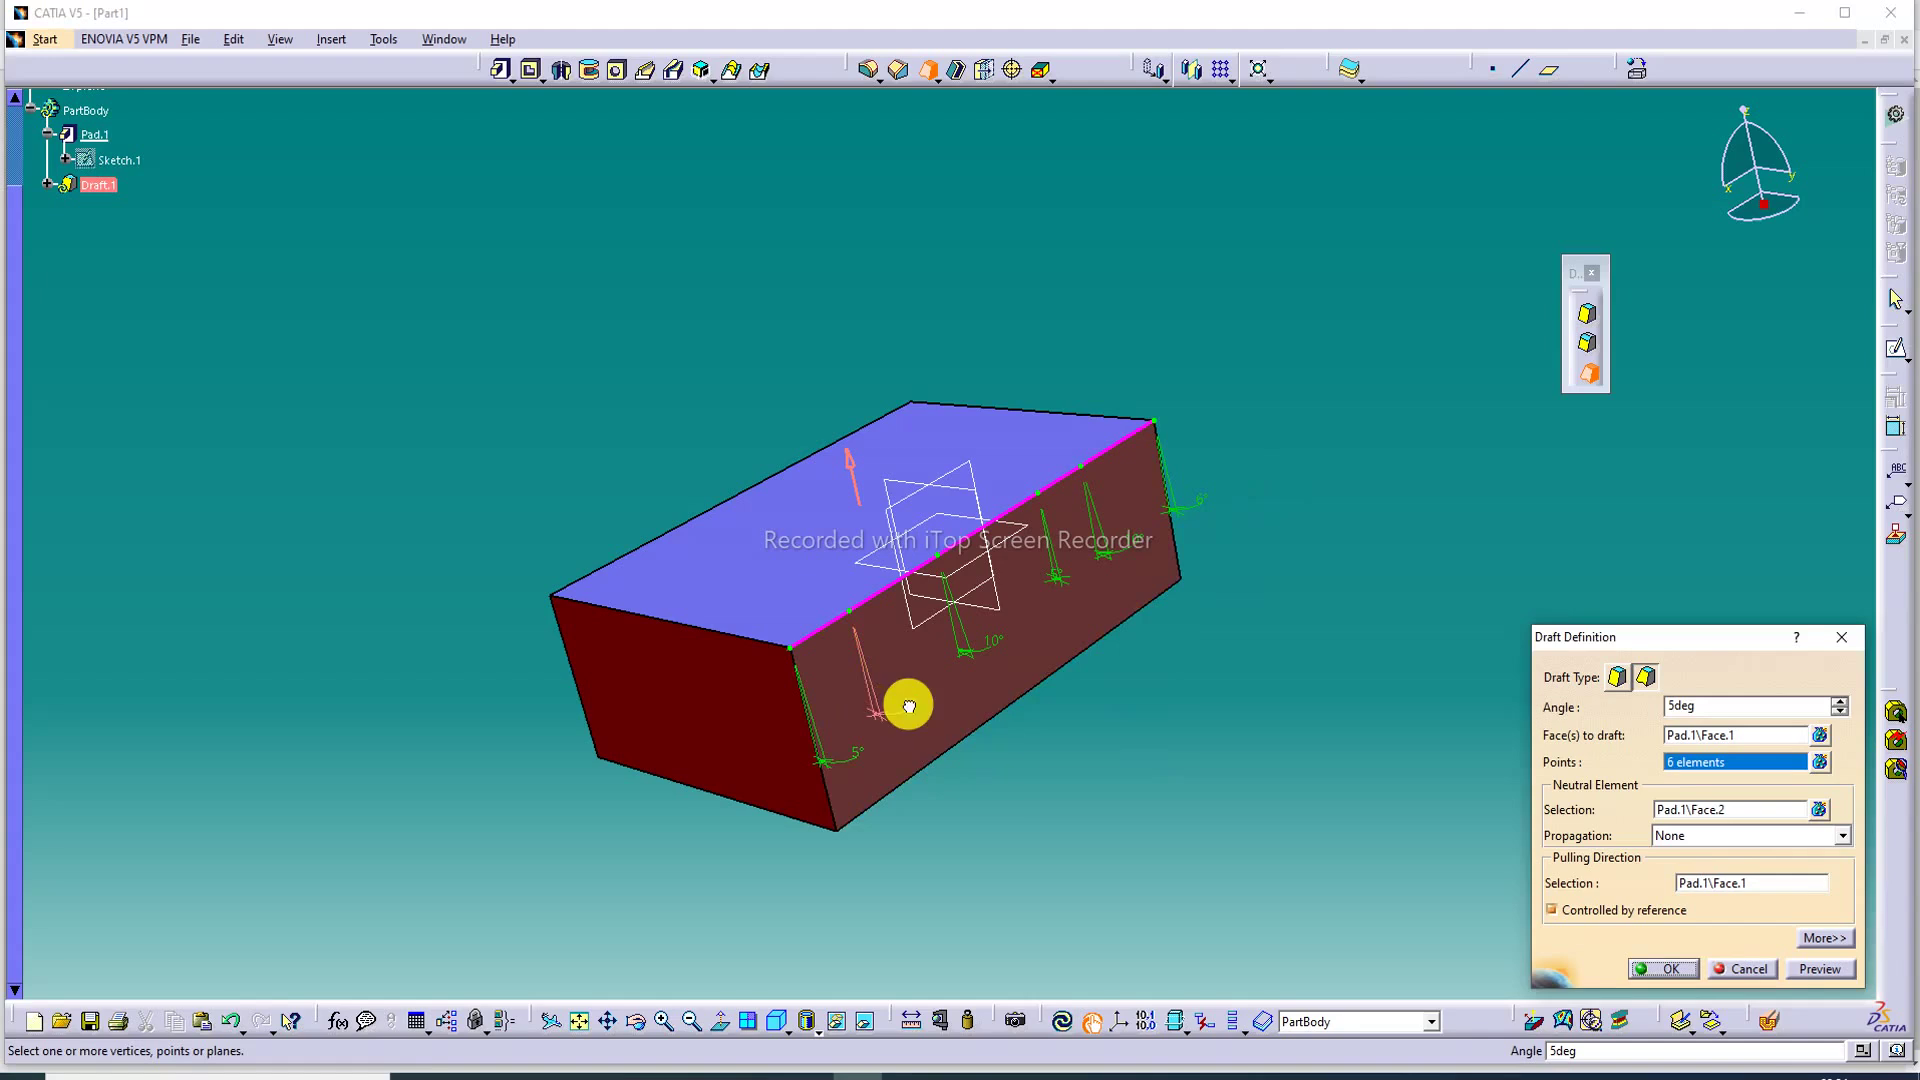
# Set the draft angle to 8 degrees at the point next to the front corner.
pyautogui.doubleClick(915, 710)
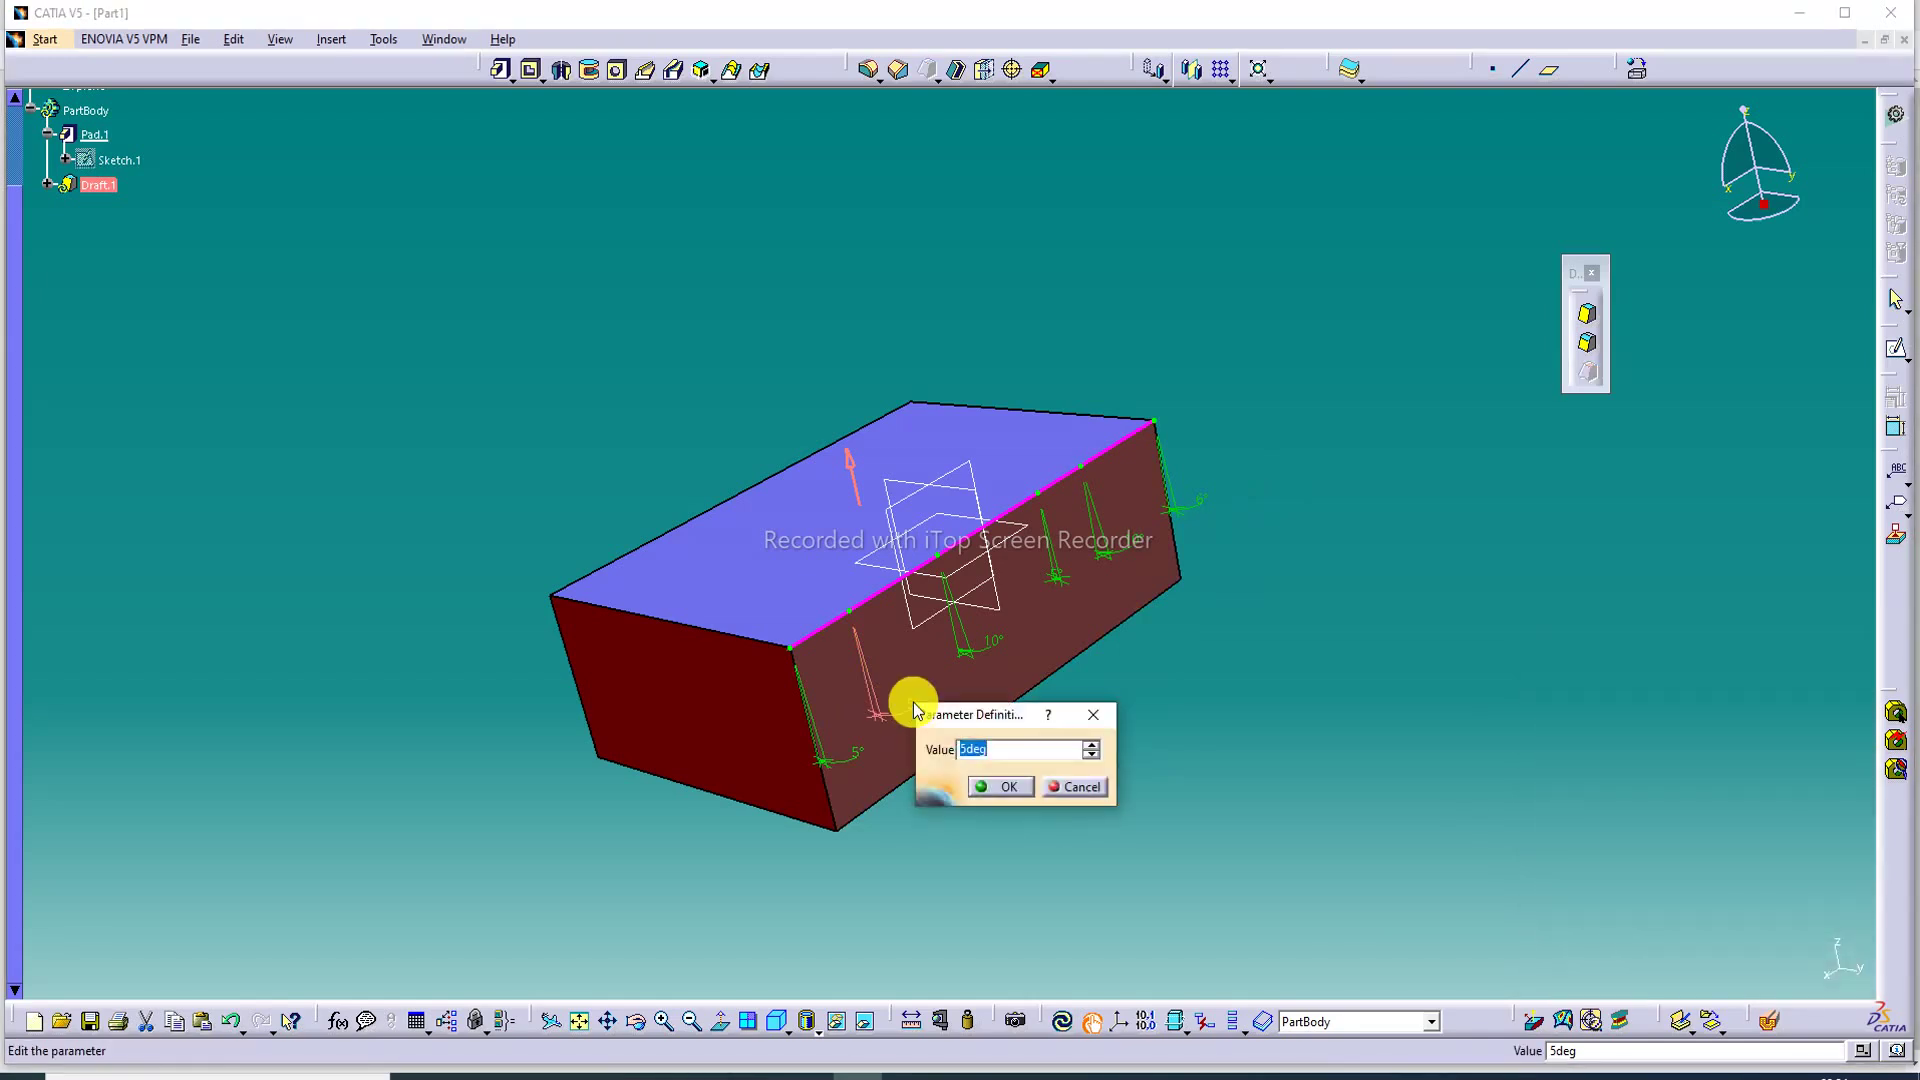
pyautogui.write('8')
pyautogui.press('Return')
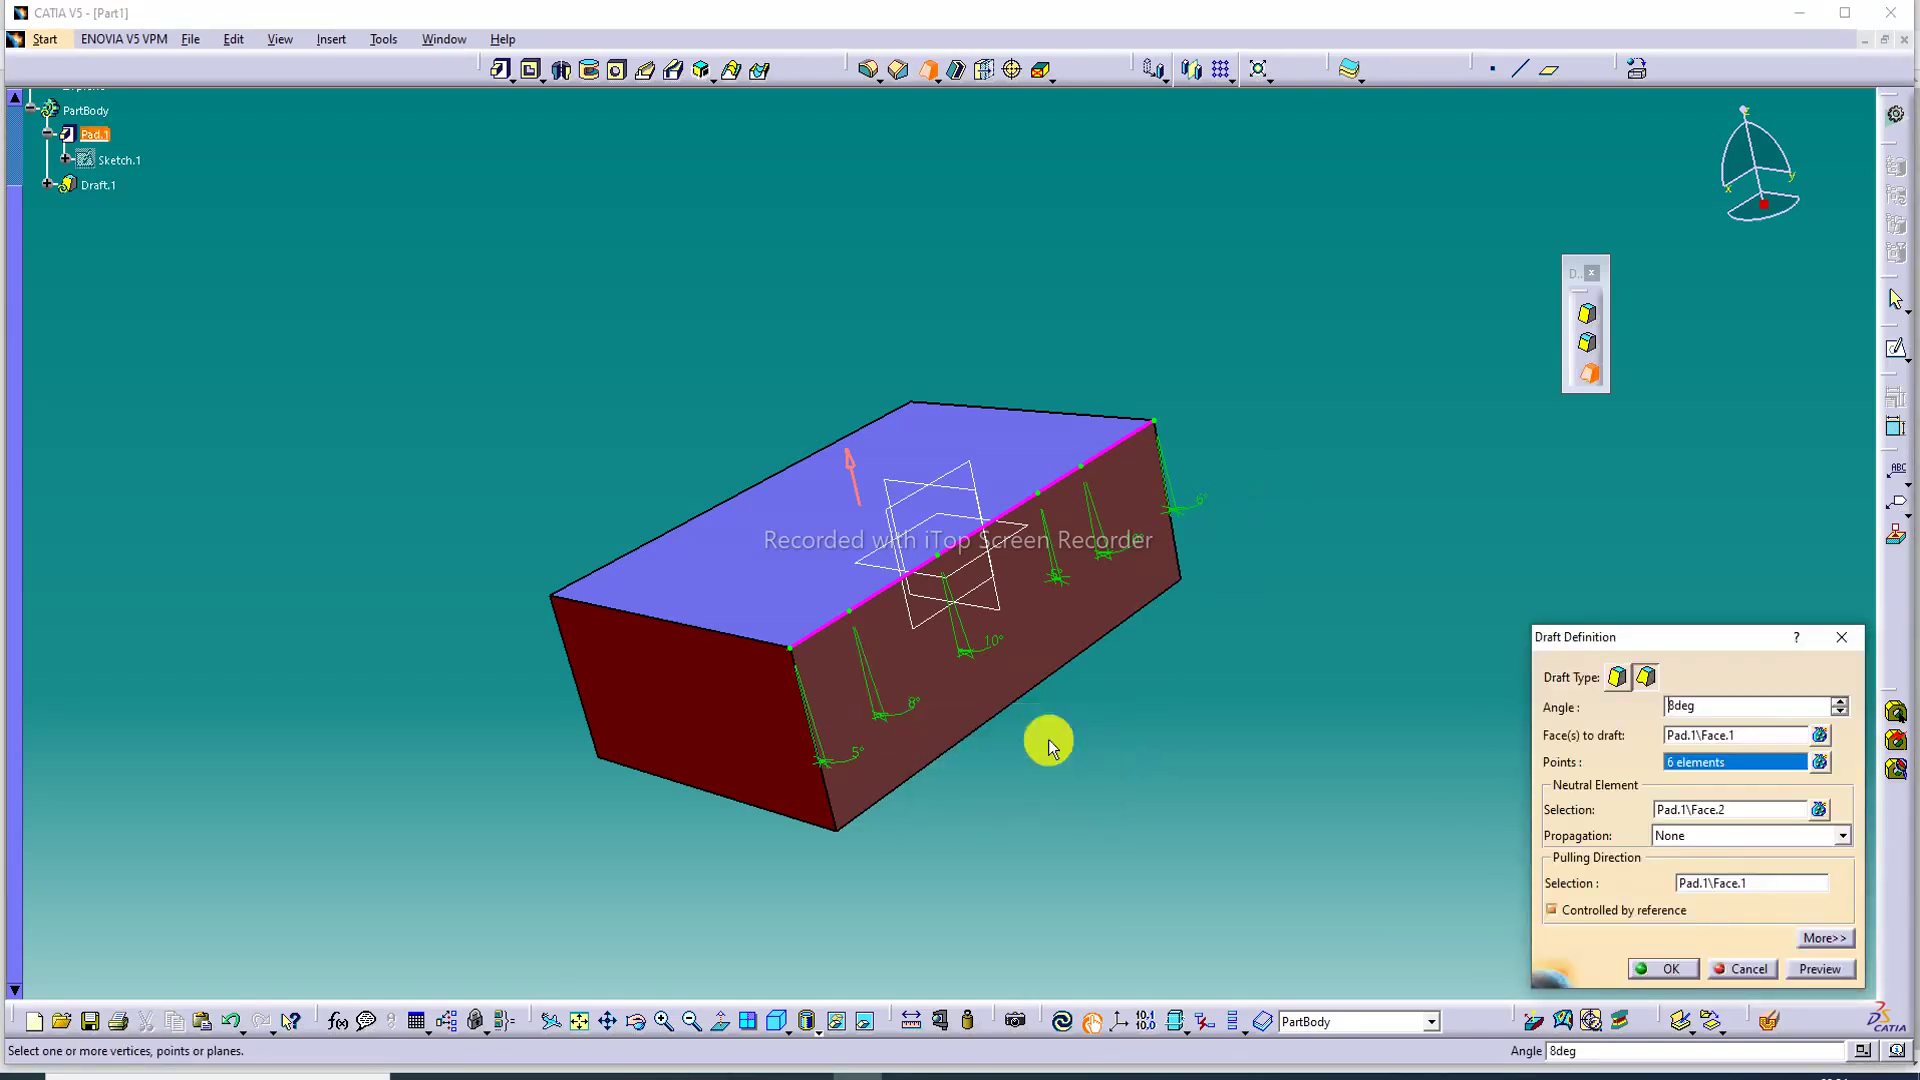
# Set the draft angle to 6 degrees at the front corner and preview the variable draft.
pyautogui.doubleClick(856, 752)
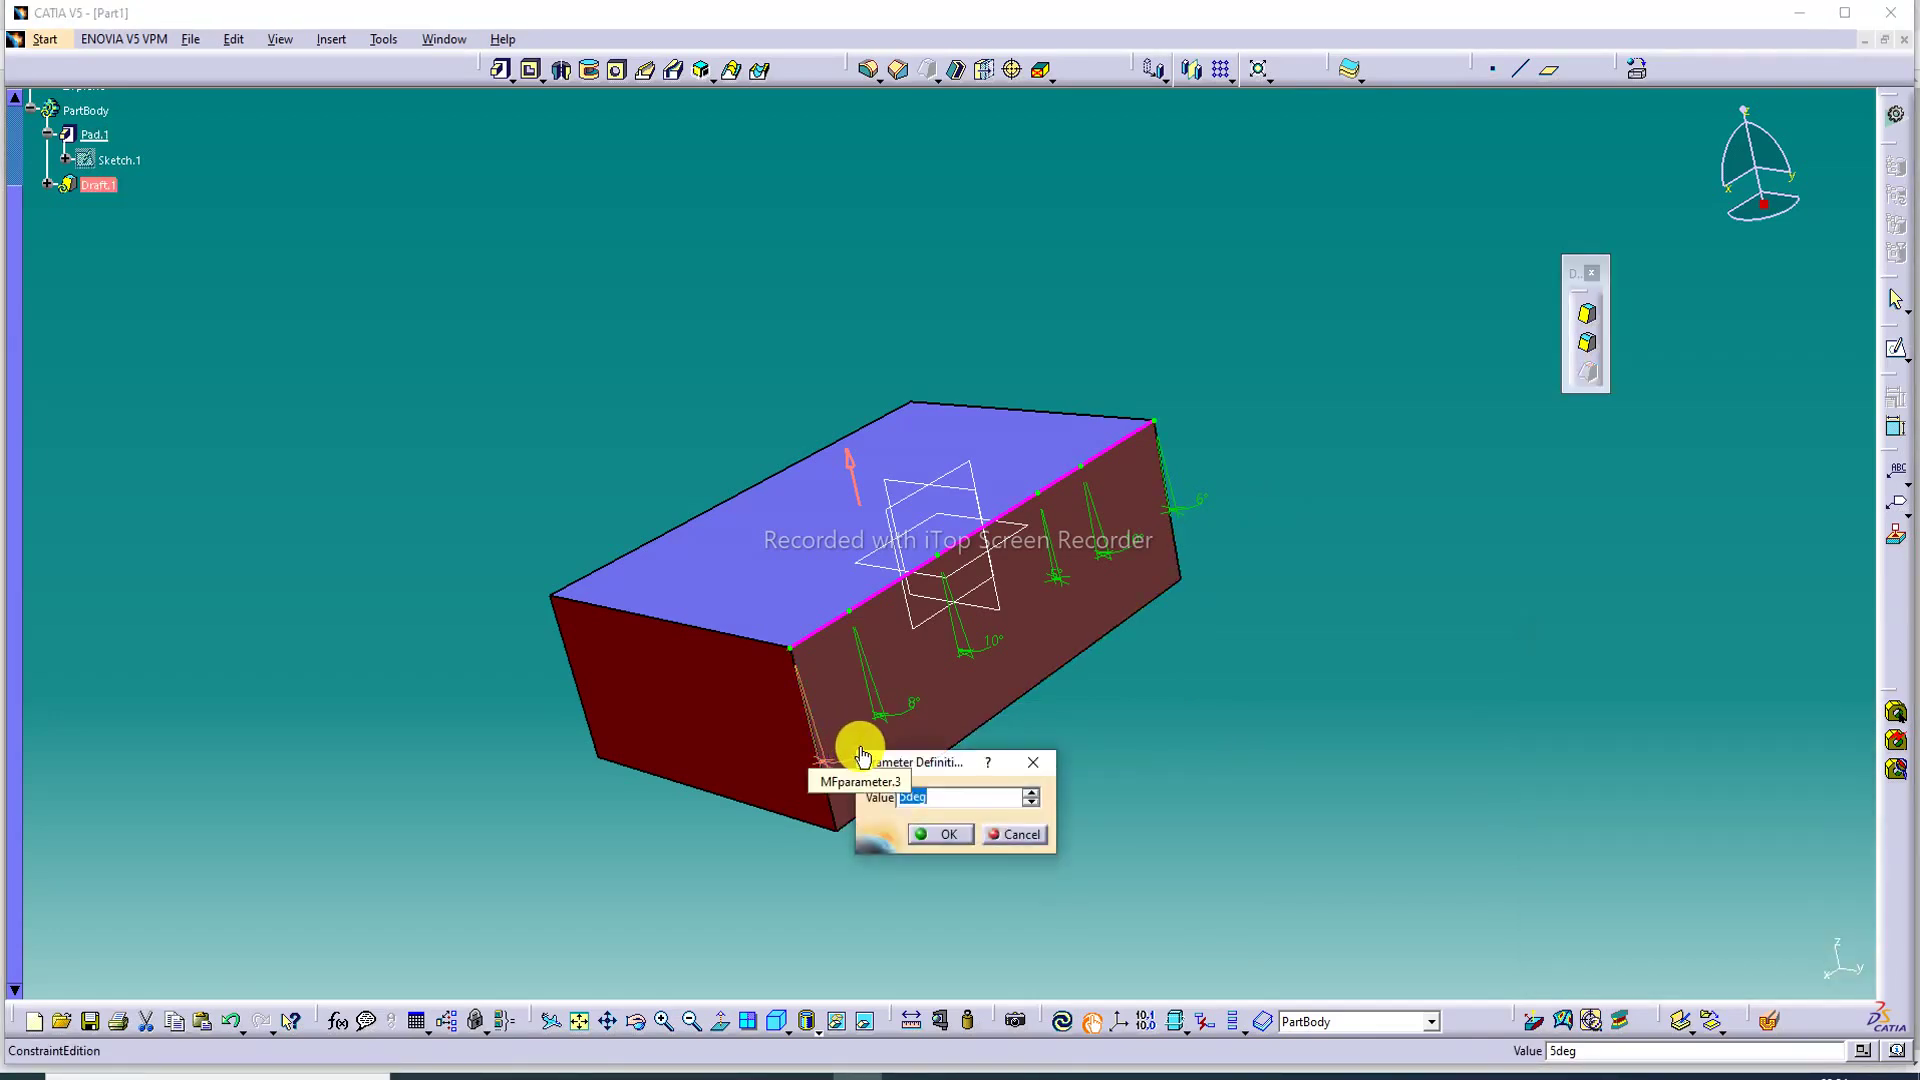
pyautogui.write('6')
pyautogui.press('Return')
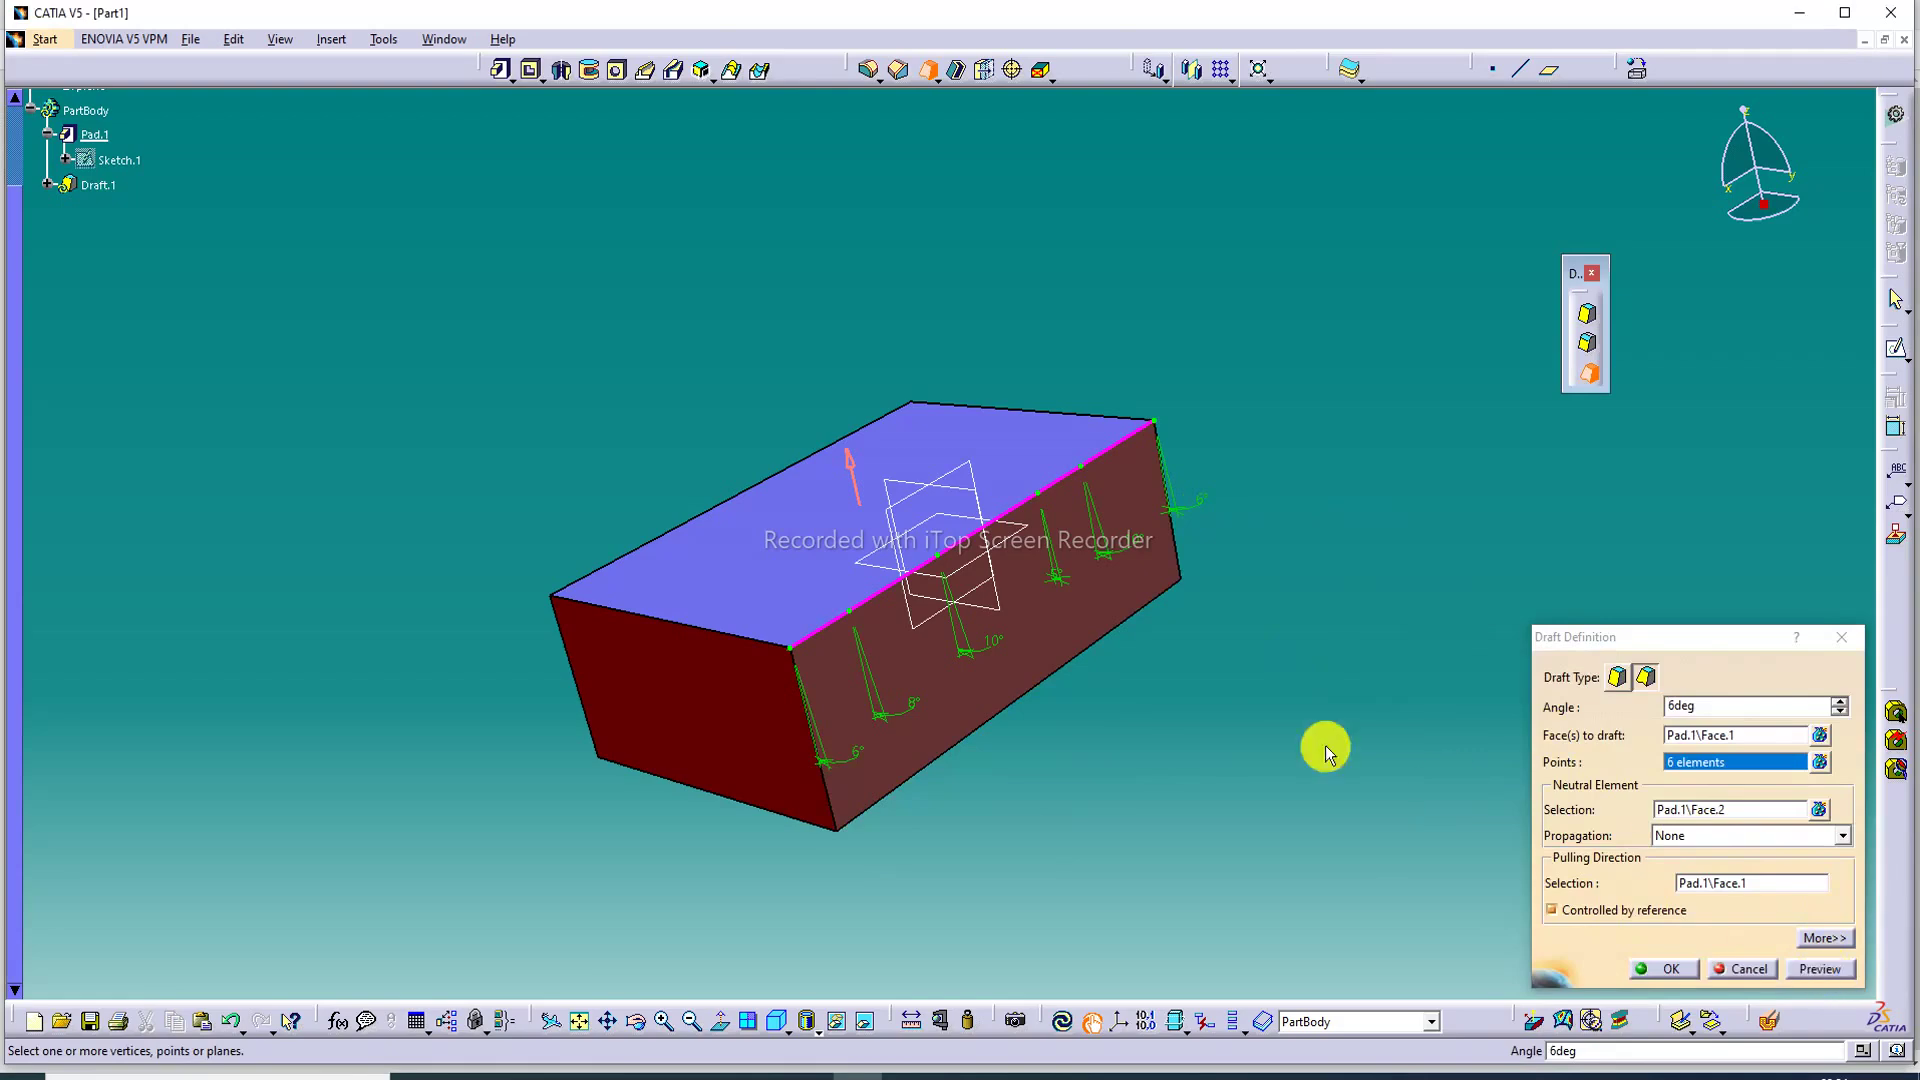
pyautogui.click(1816, 970)
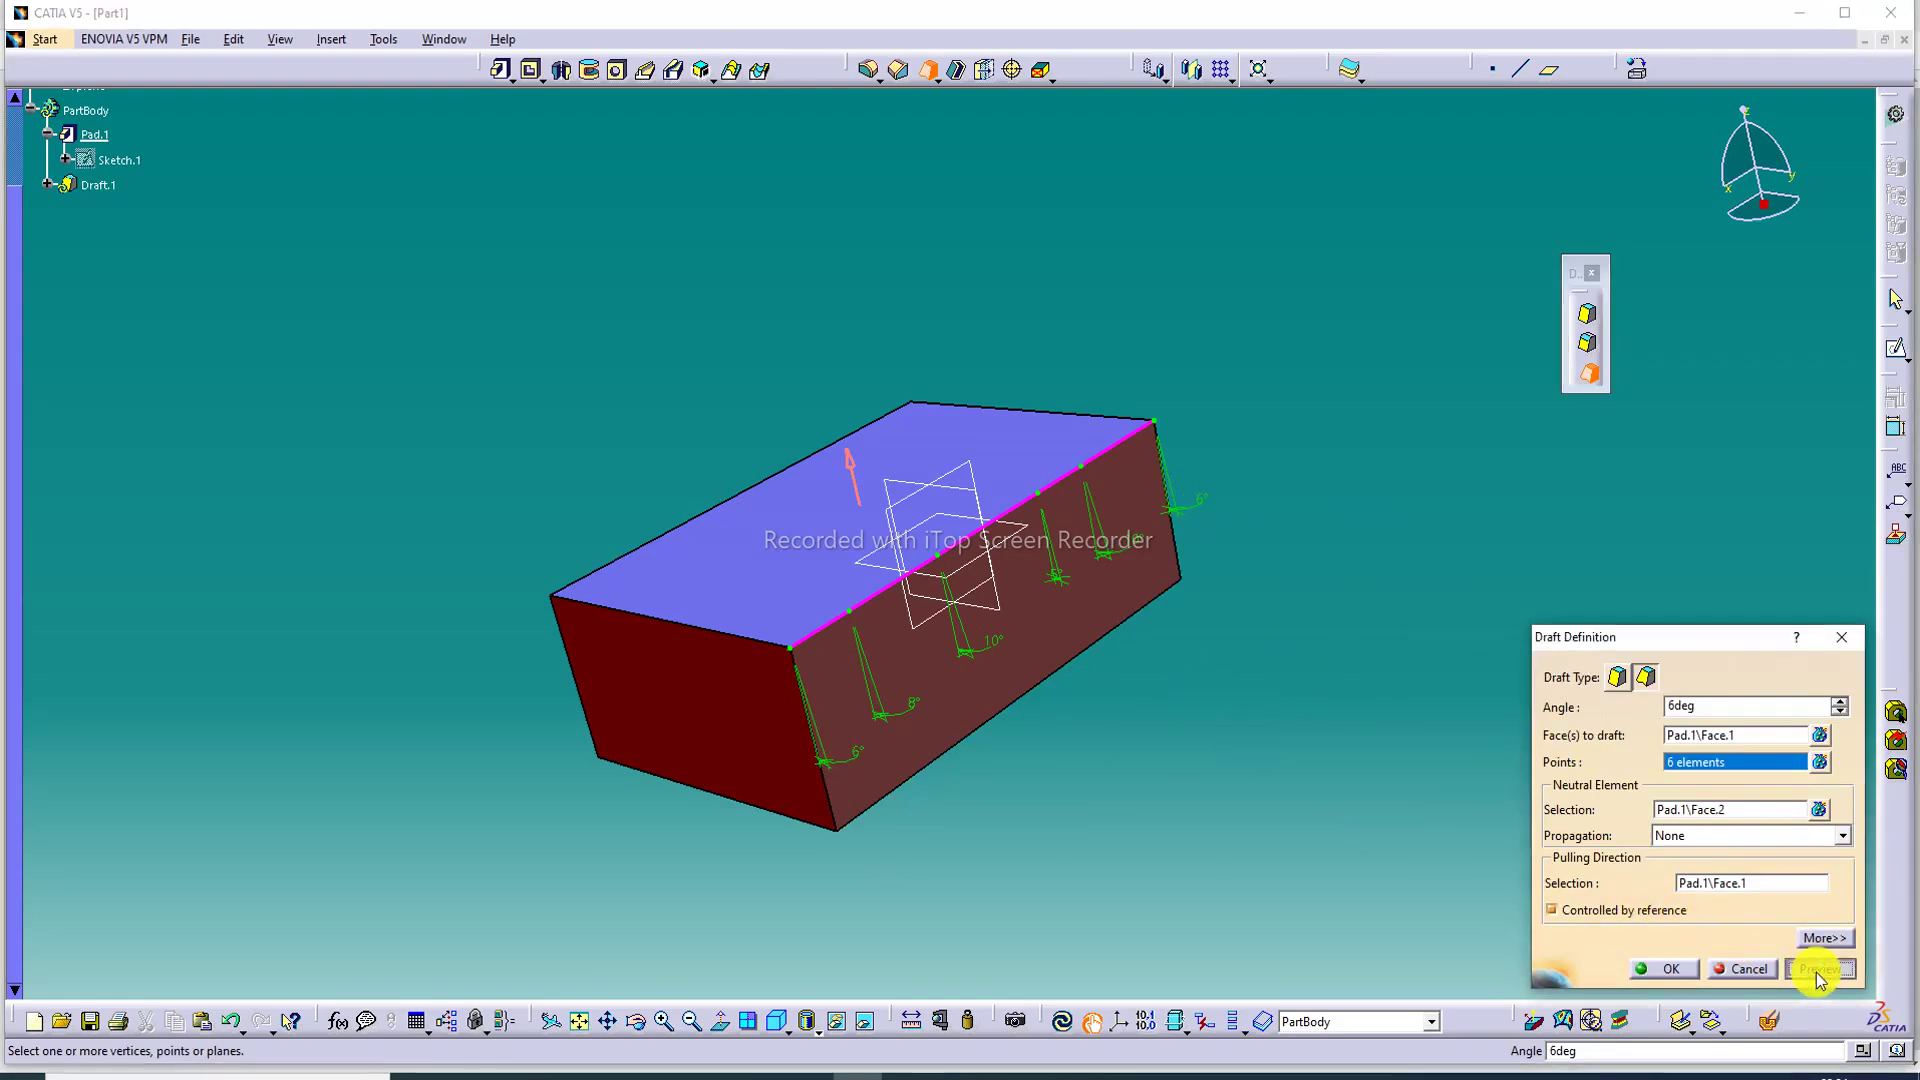
pyautogui.moveTo(1221, 700); pyautogui.dragTo(1336, 549, button='middle')
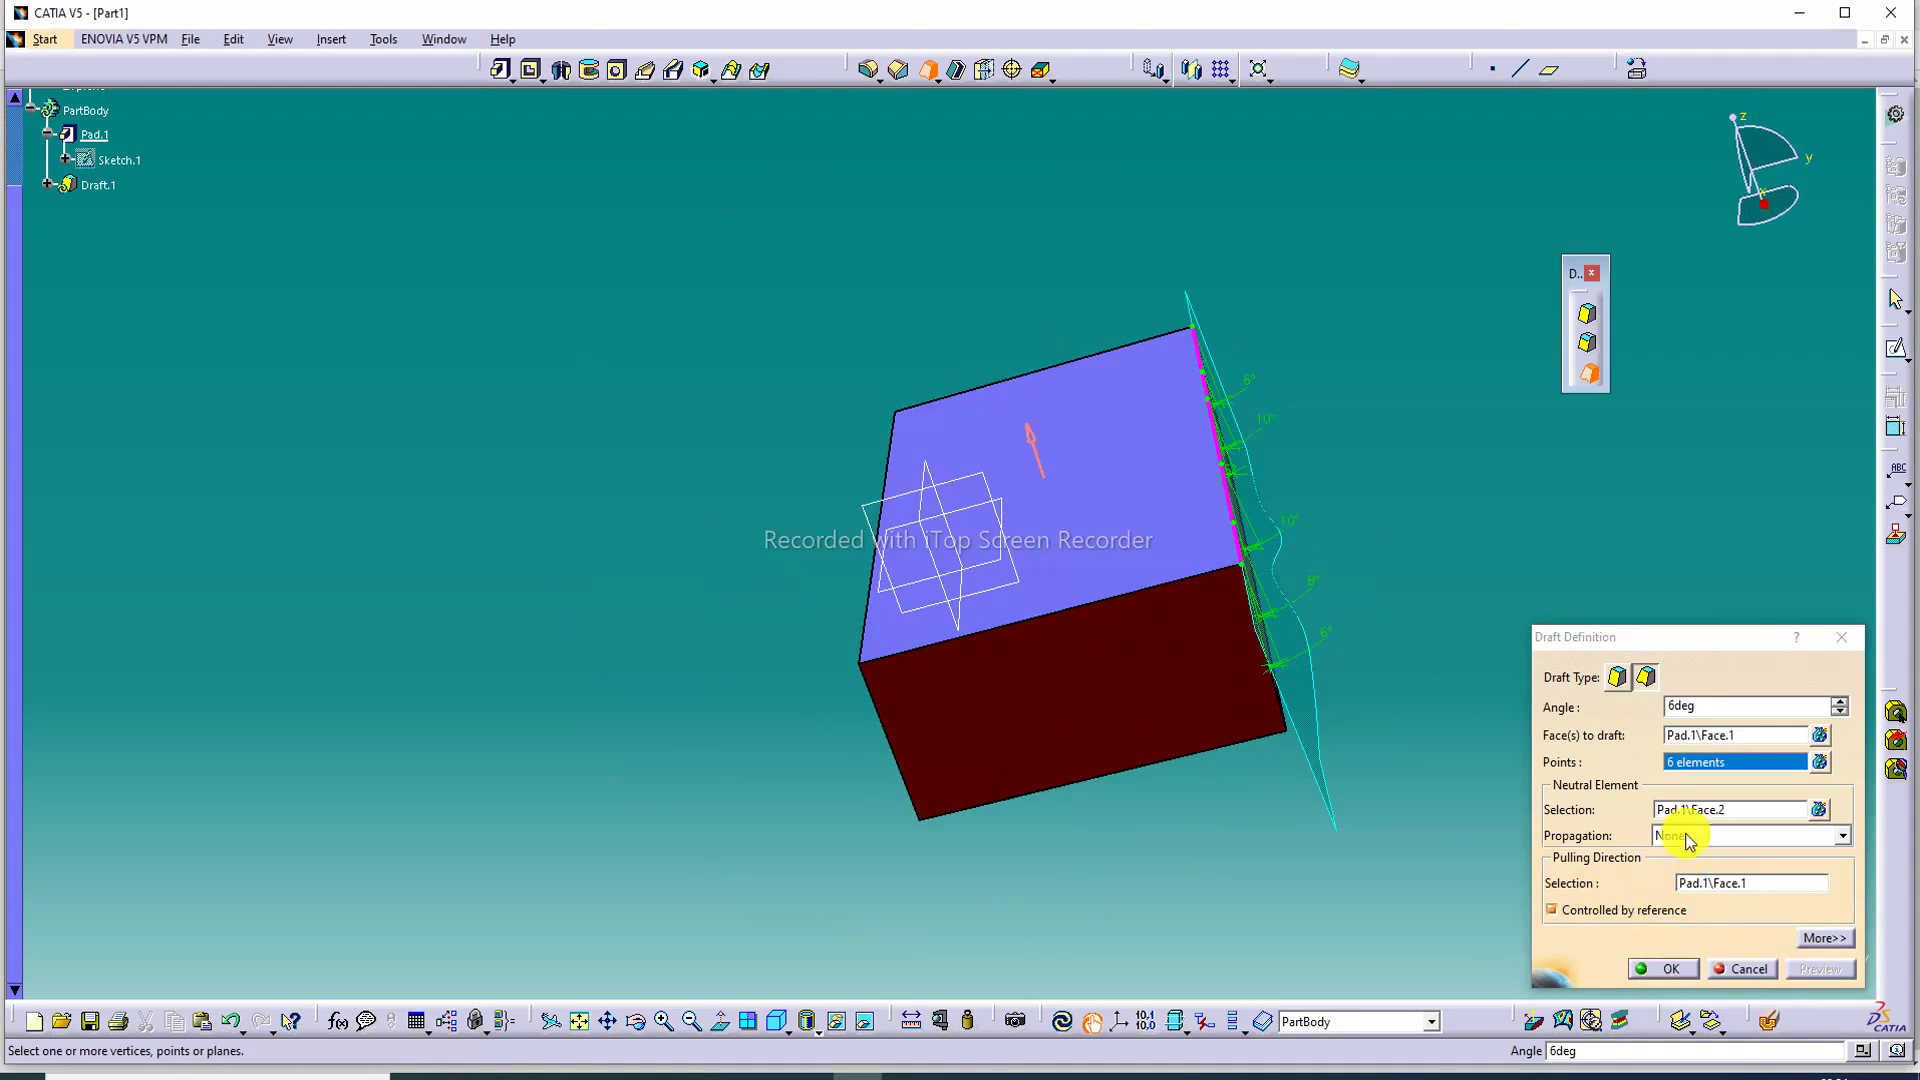
# Raise the draft angle at the front corner to 8 degrees and apply the variable angle draft.
pyautogui.doubleClick(1837, 703)
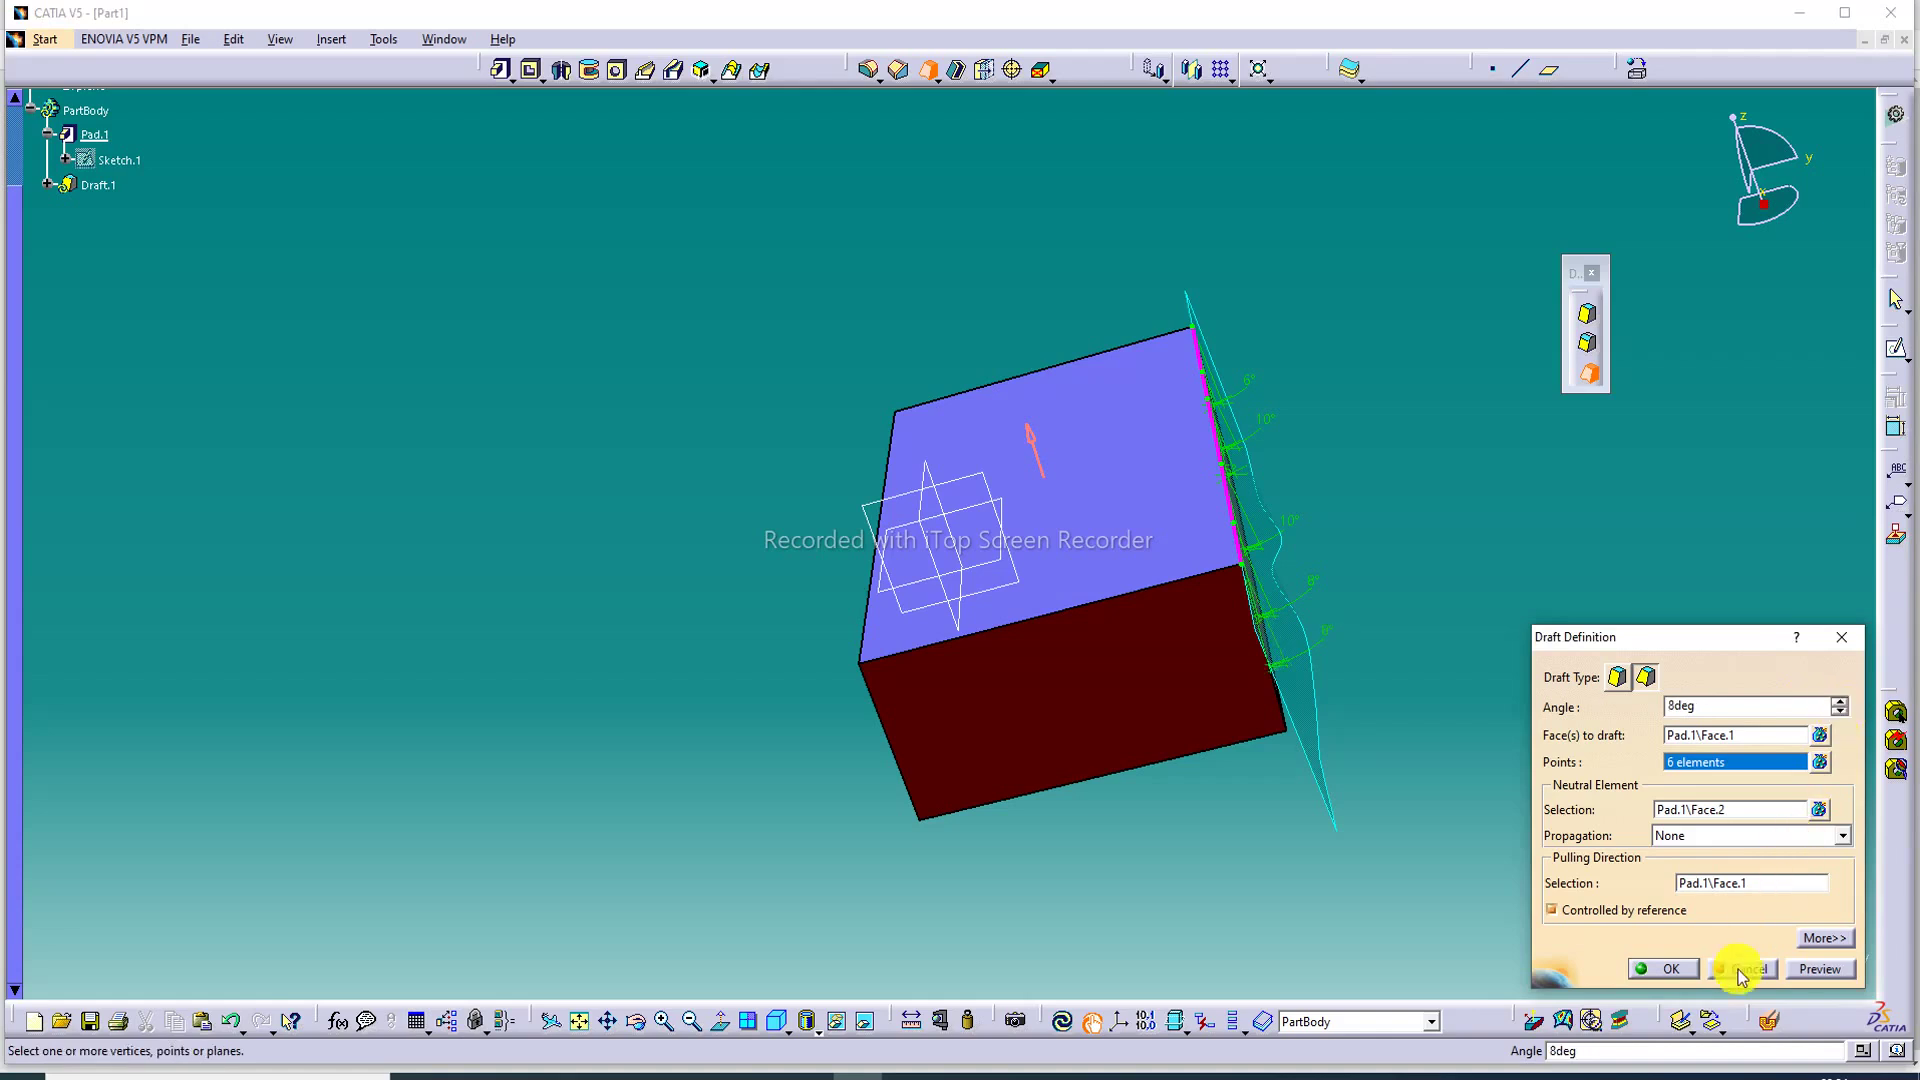
pyautogui.click(1670, 967)
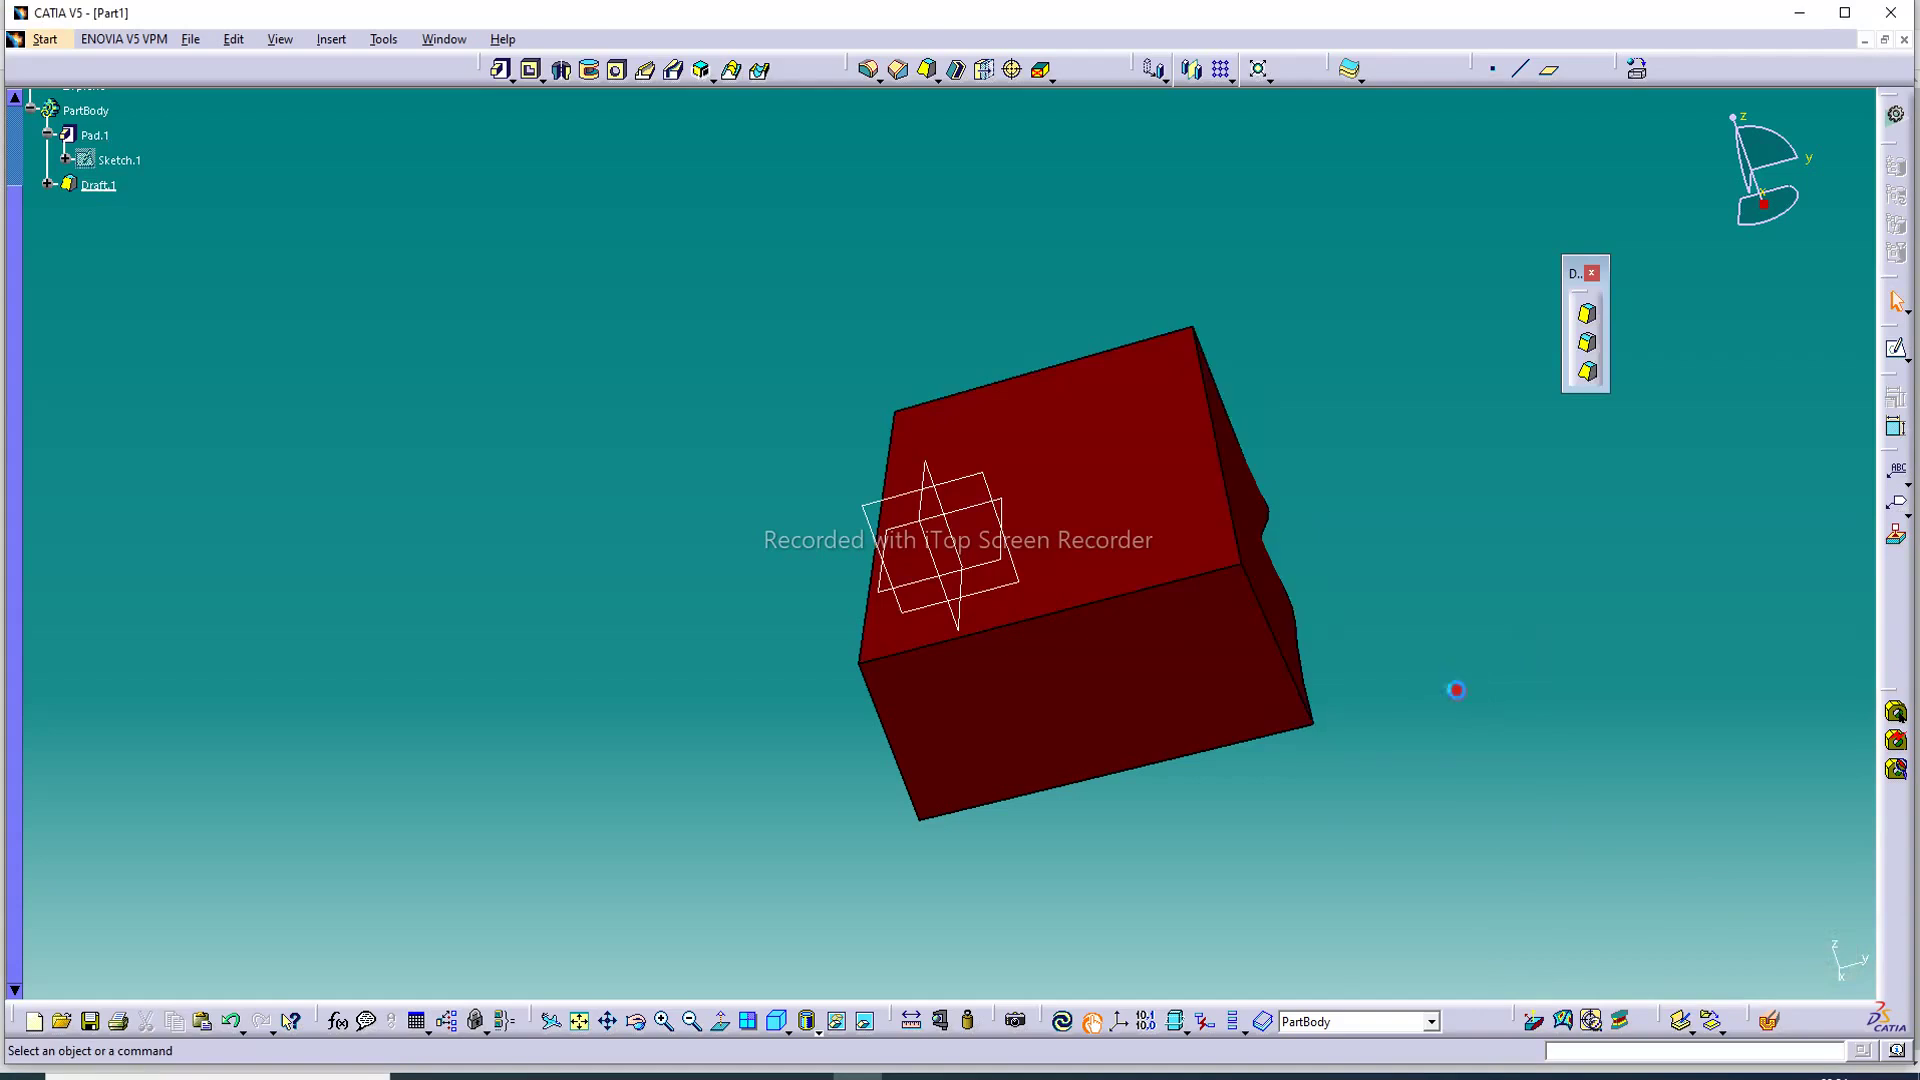
# Set the fill color of the wavy drafted face to white.
pyautogui.moveTo(1449, 489); pyautogui.dragTo(1297, 605, button='middle')
pyautogui.click(1130, 599)
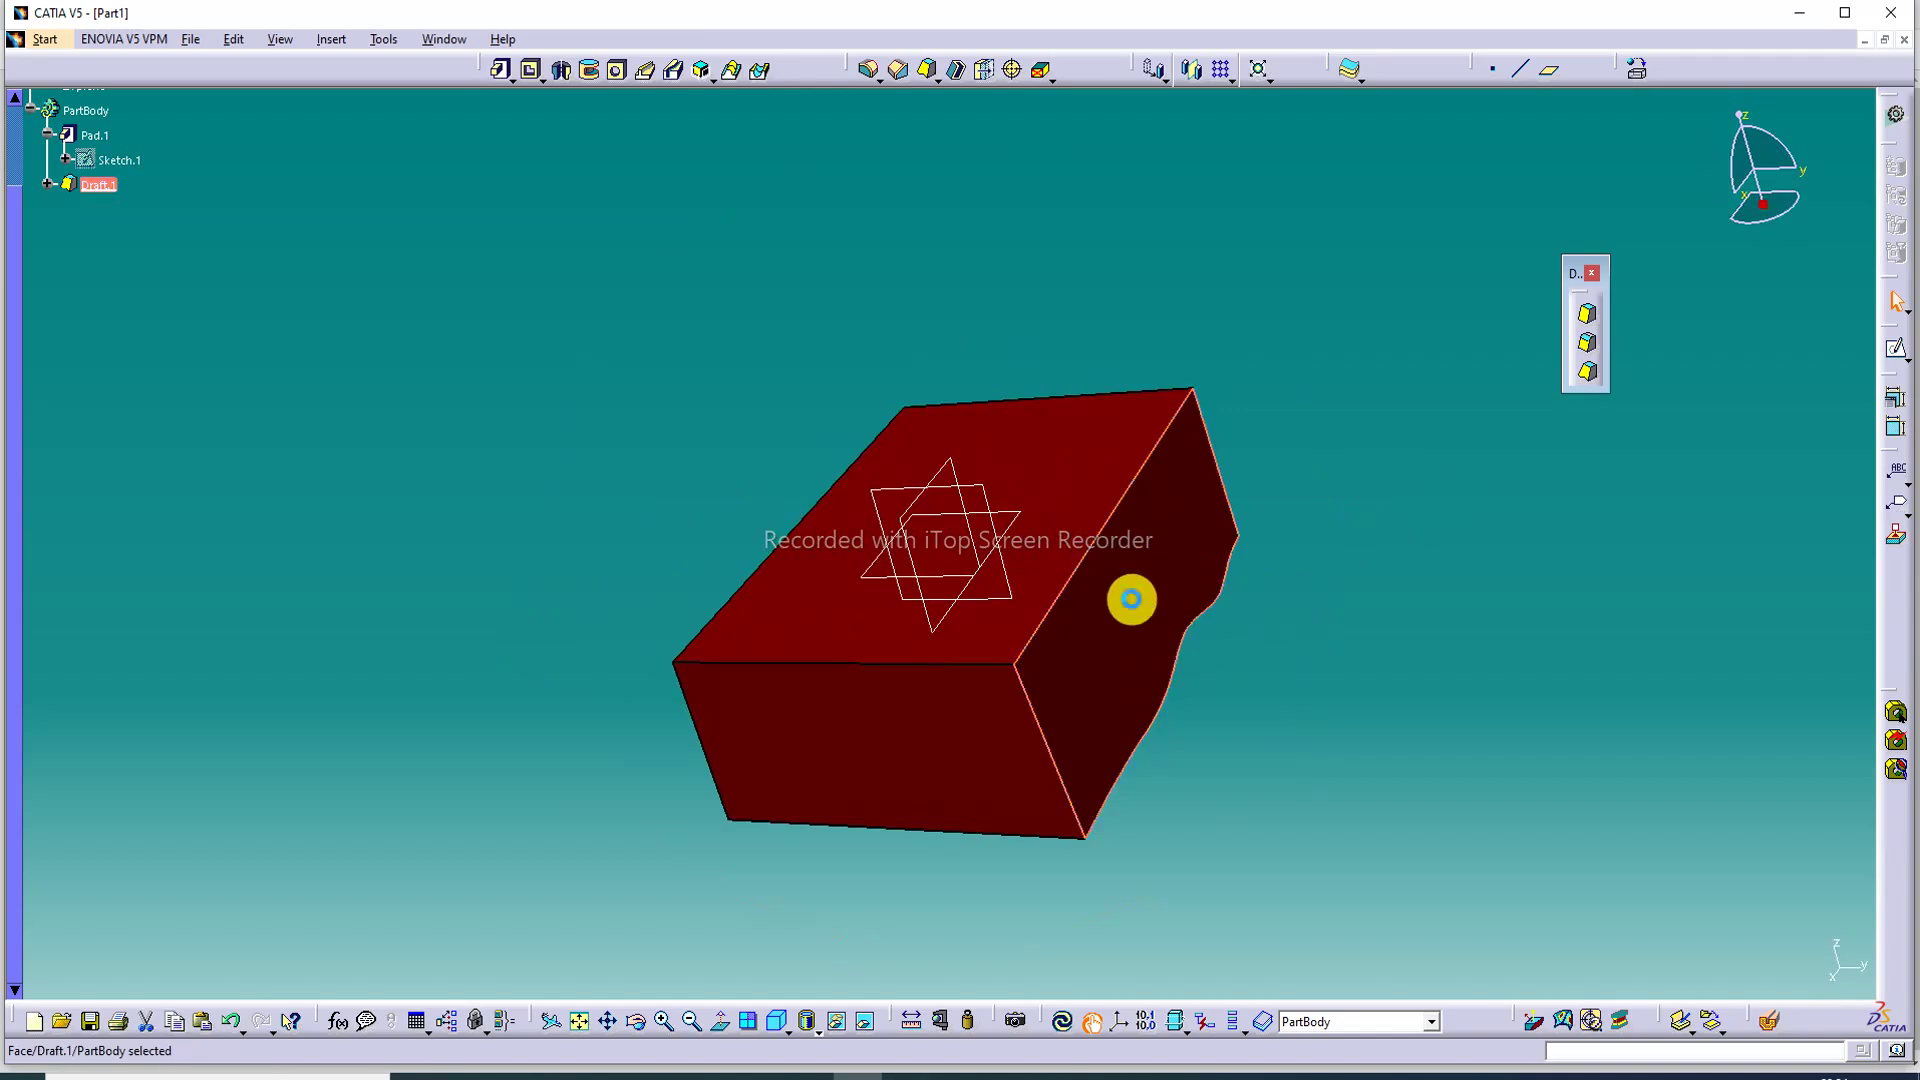
pyautogui.rightClick(1143, 605)
pyautogui.click(1213, 686)
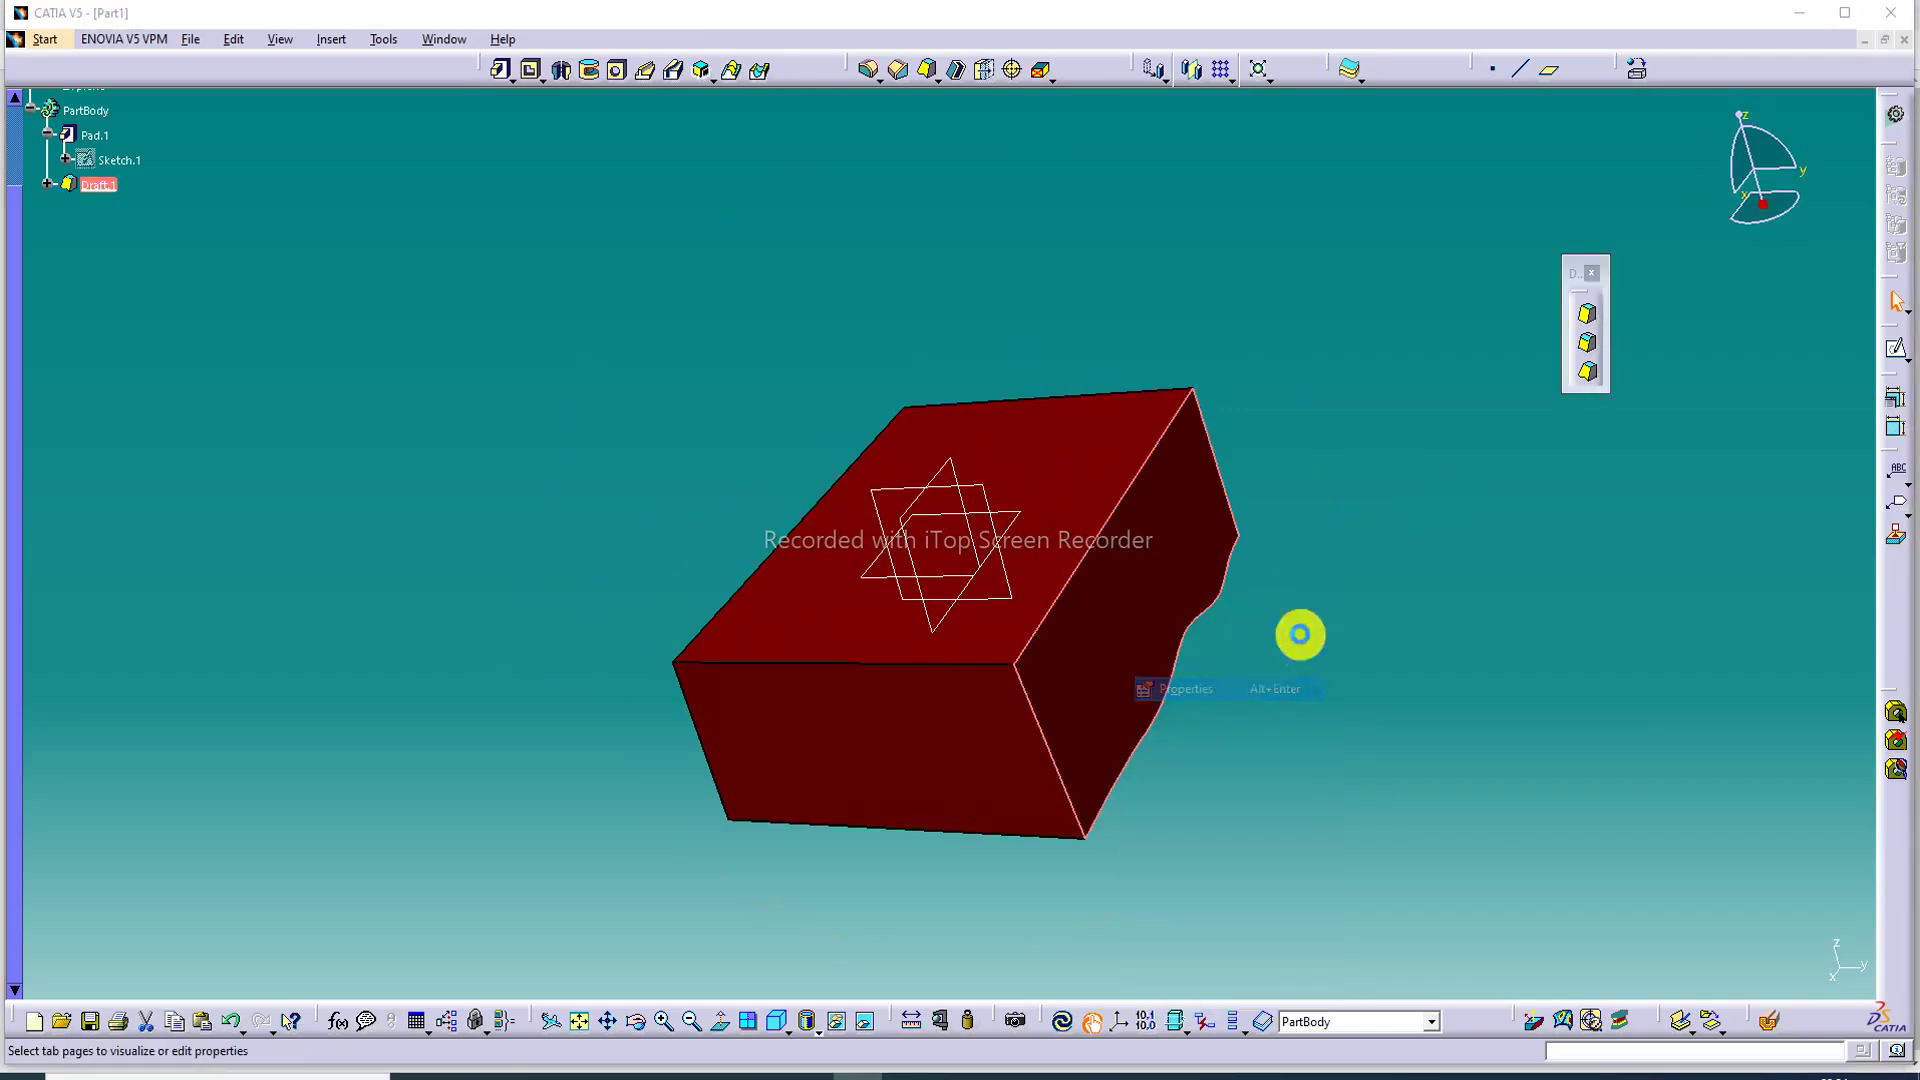
pyautogui.click(1326, 398)
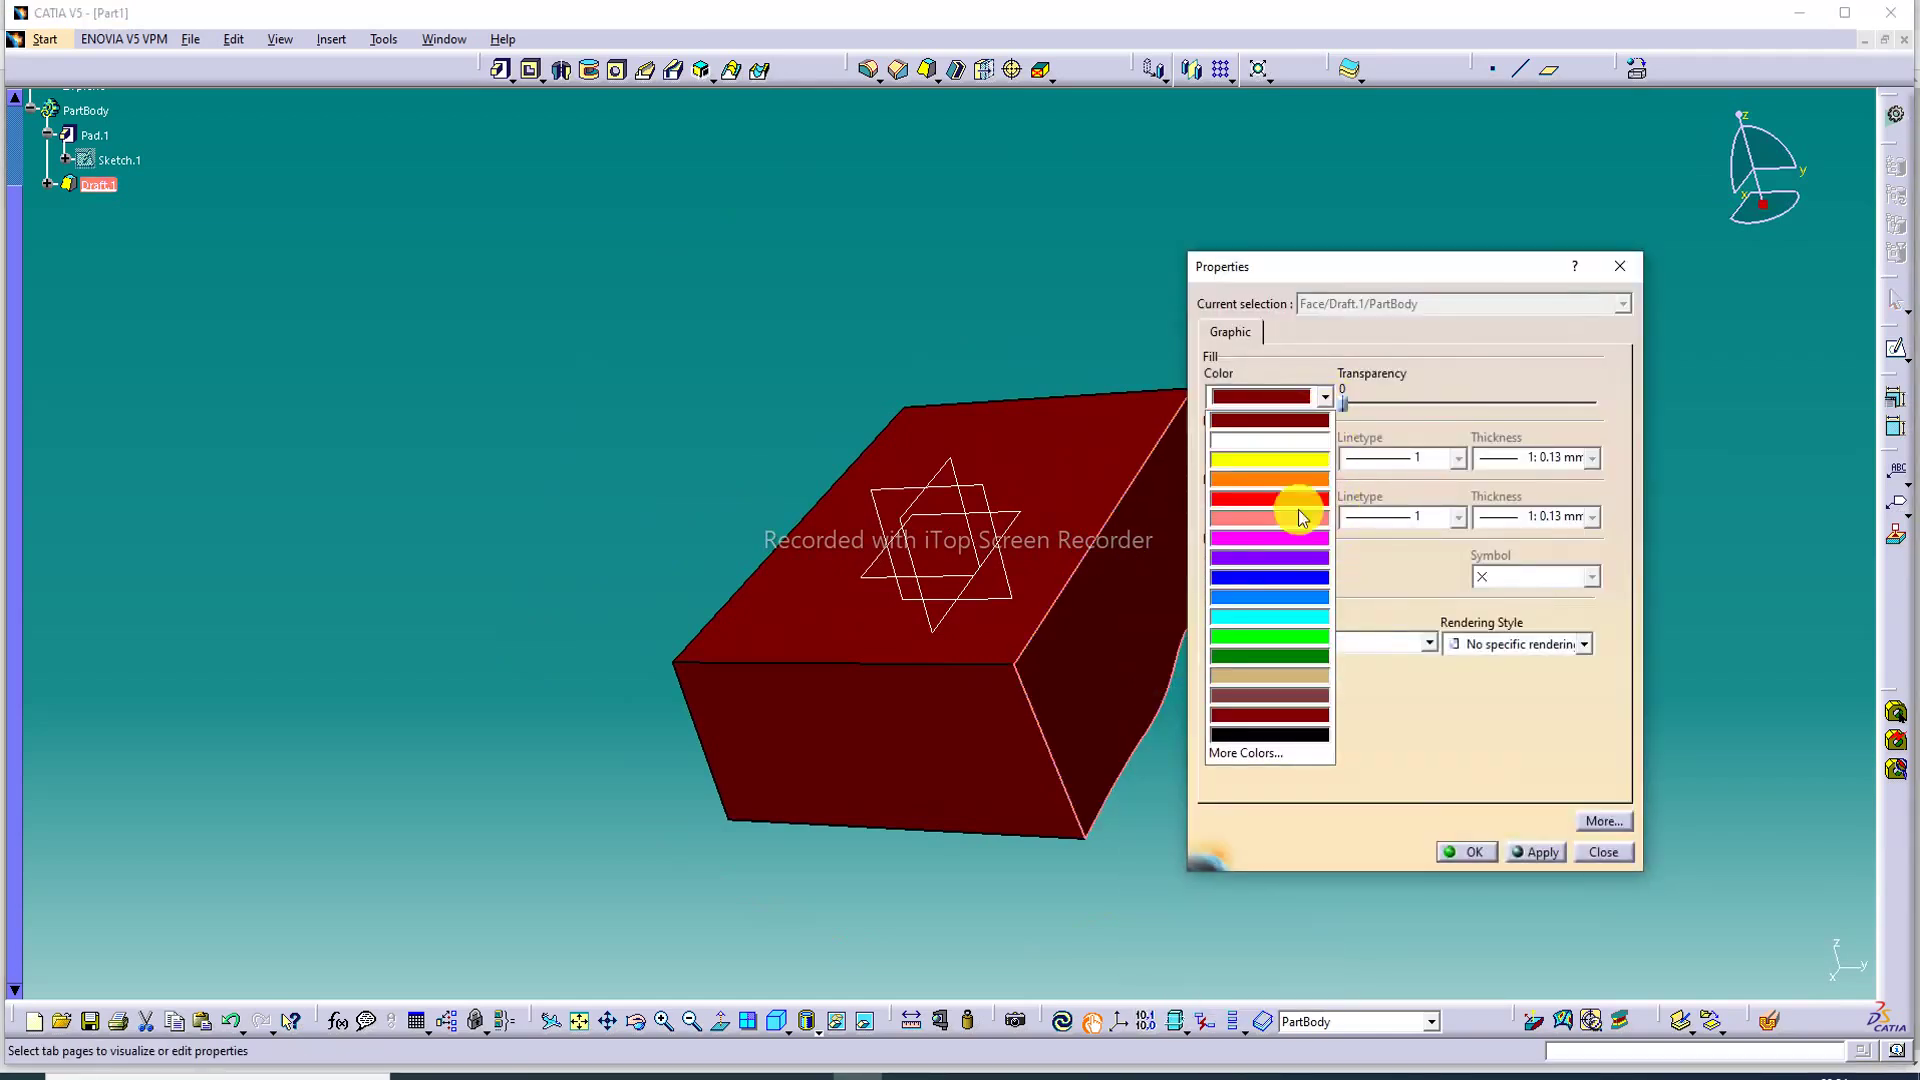
pyautogui.click(1294, 440)
pyautogui.click(1462, 852)
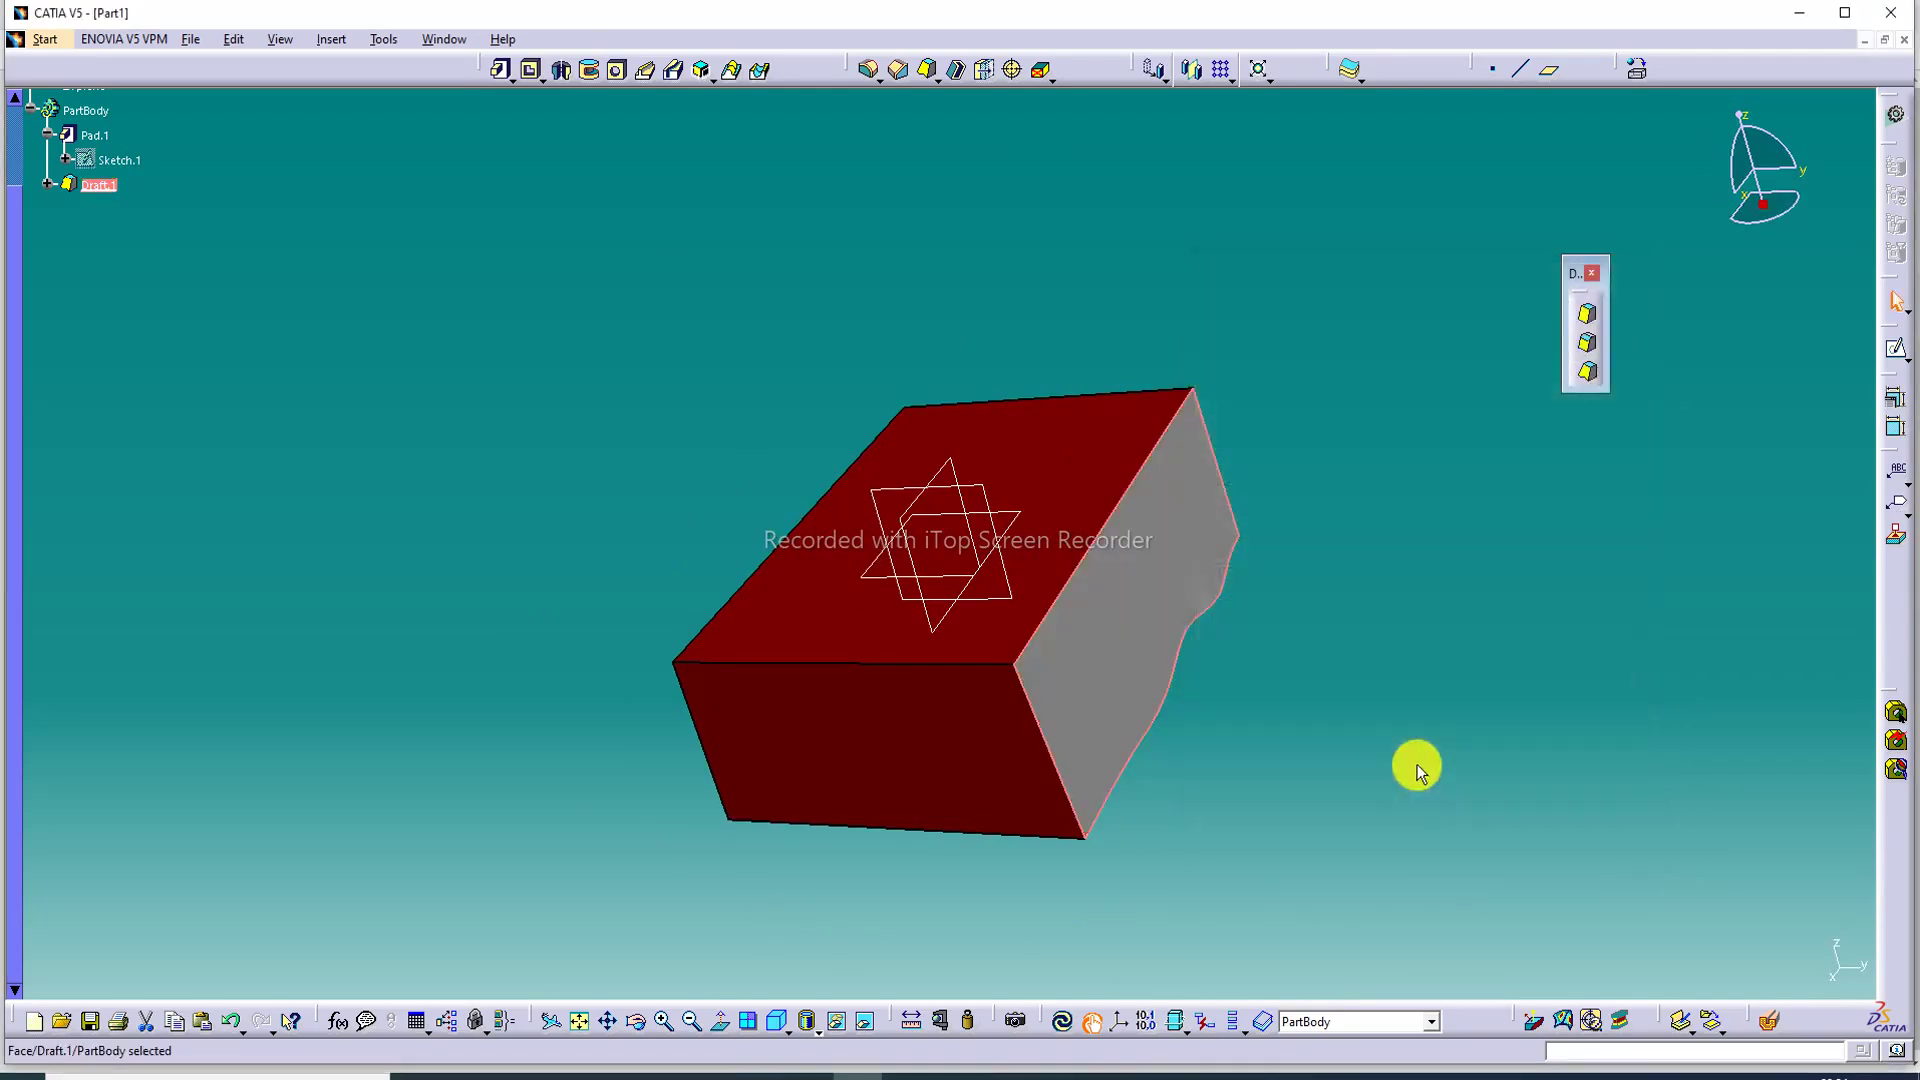
# Reopen the draft on the white face and set the angle to 15 degrees at the added point nearest the rear corner.
pyautogui.moveTo(1336, 536); pyautogui.dragTo(1097, 621, button='middle')
pyautogui.doubleClick(1105, 627)
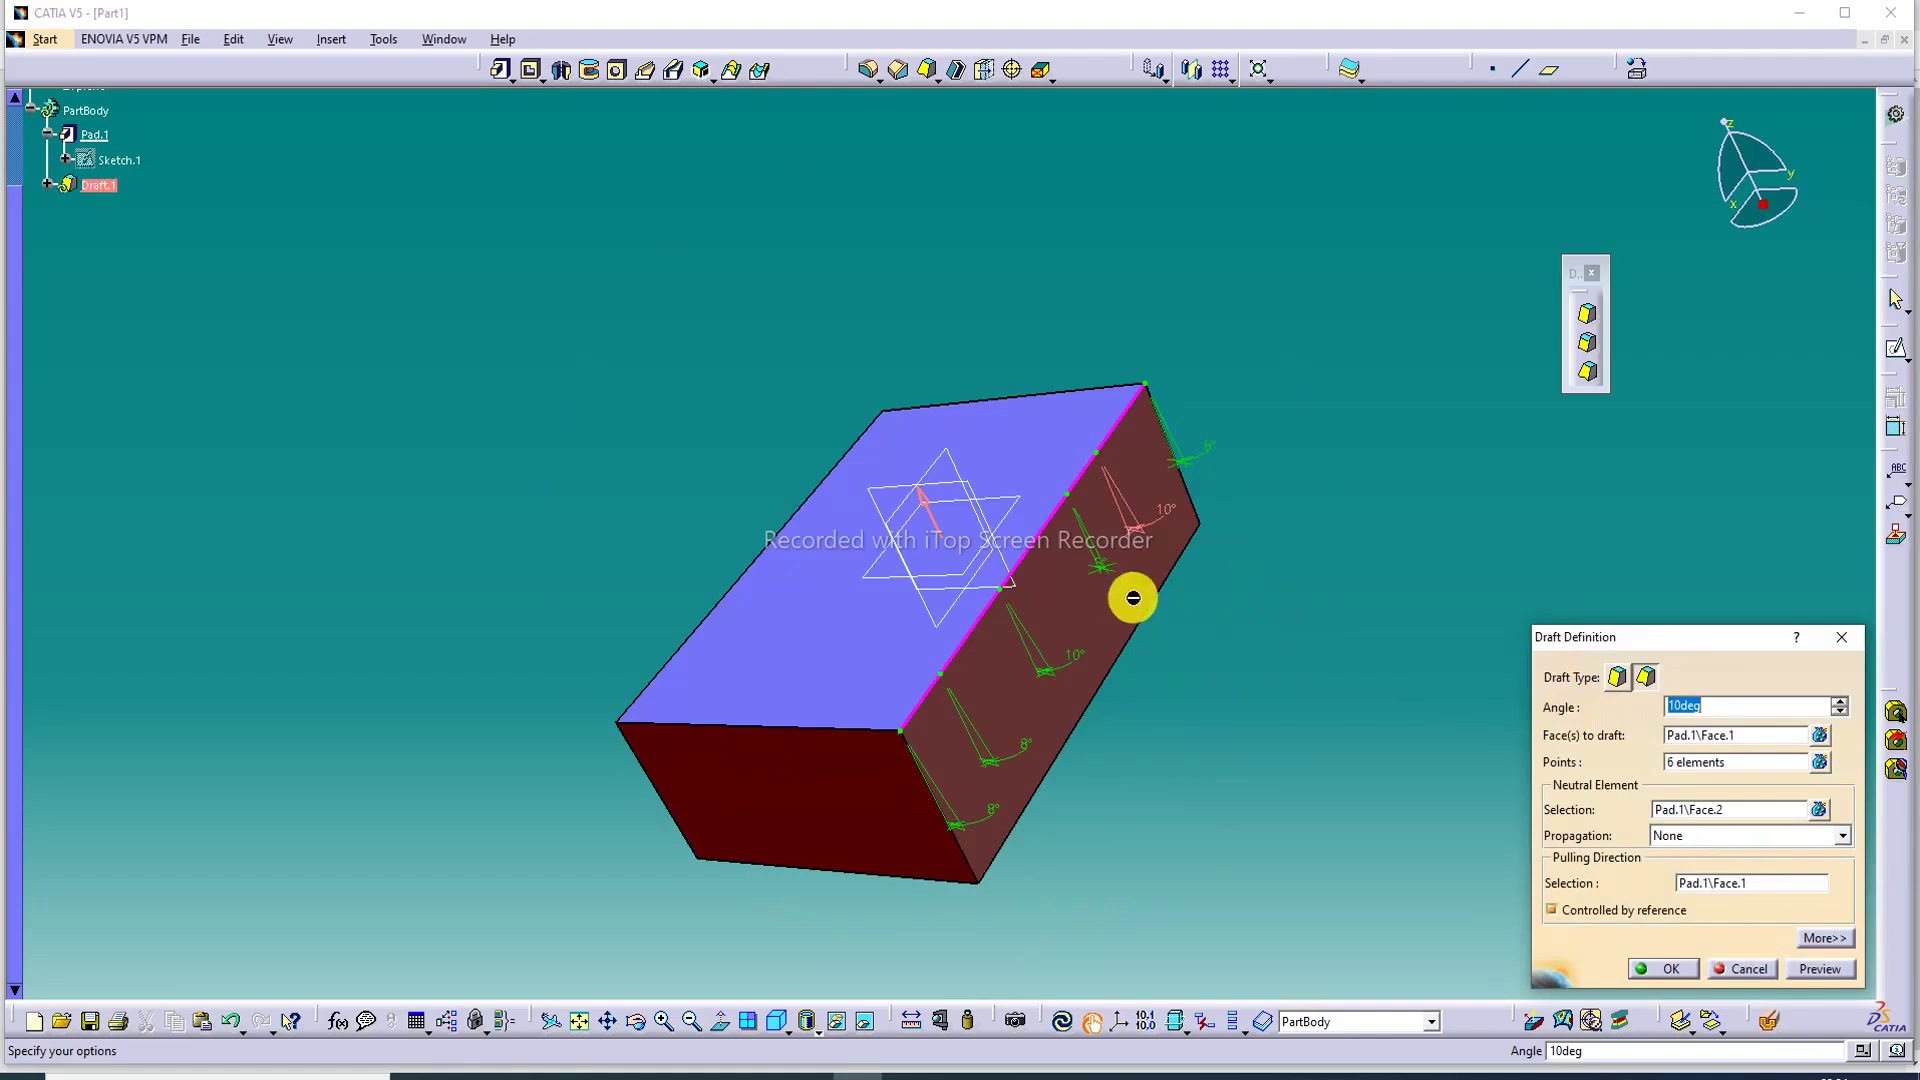
pyautogui.doubleClick(1170, 521)
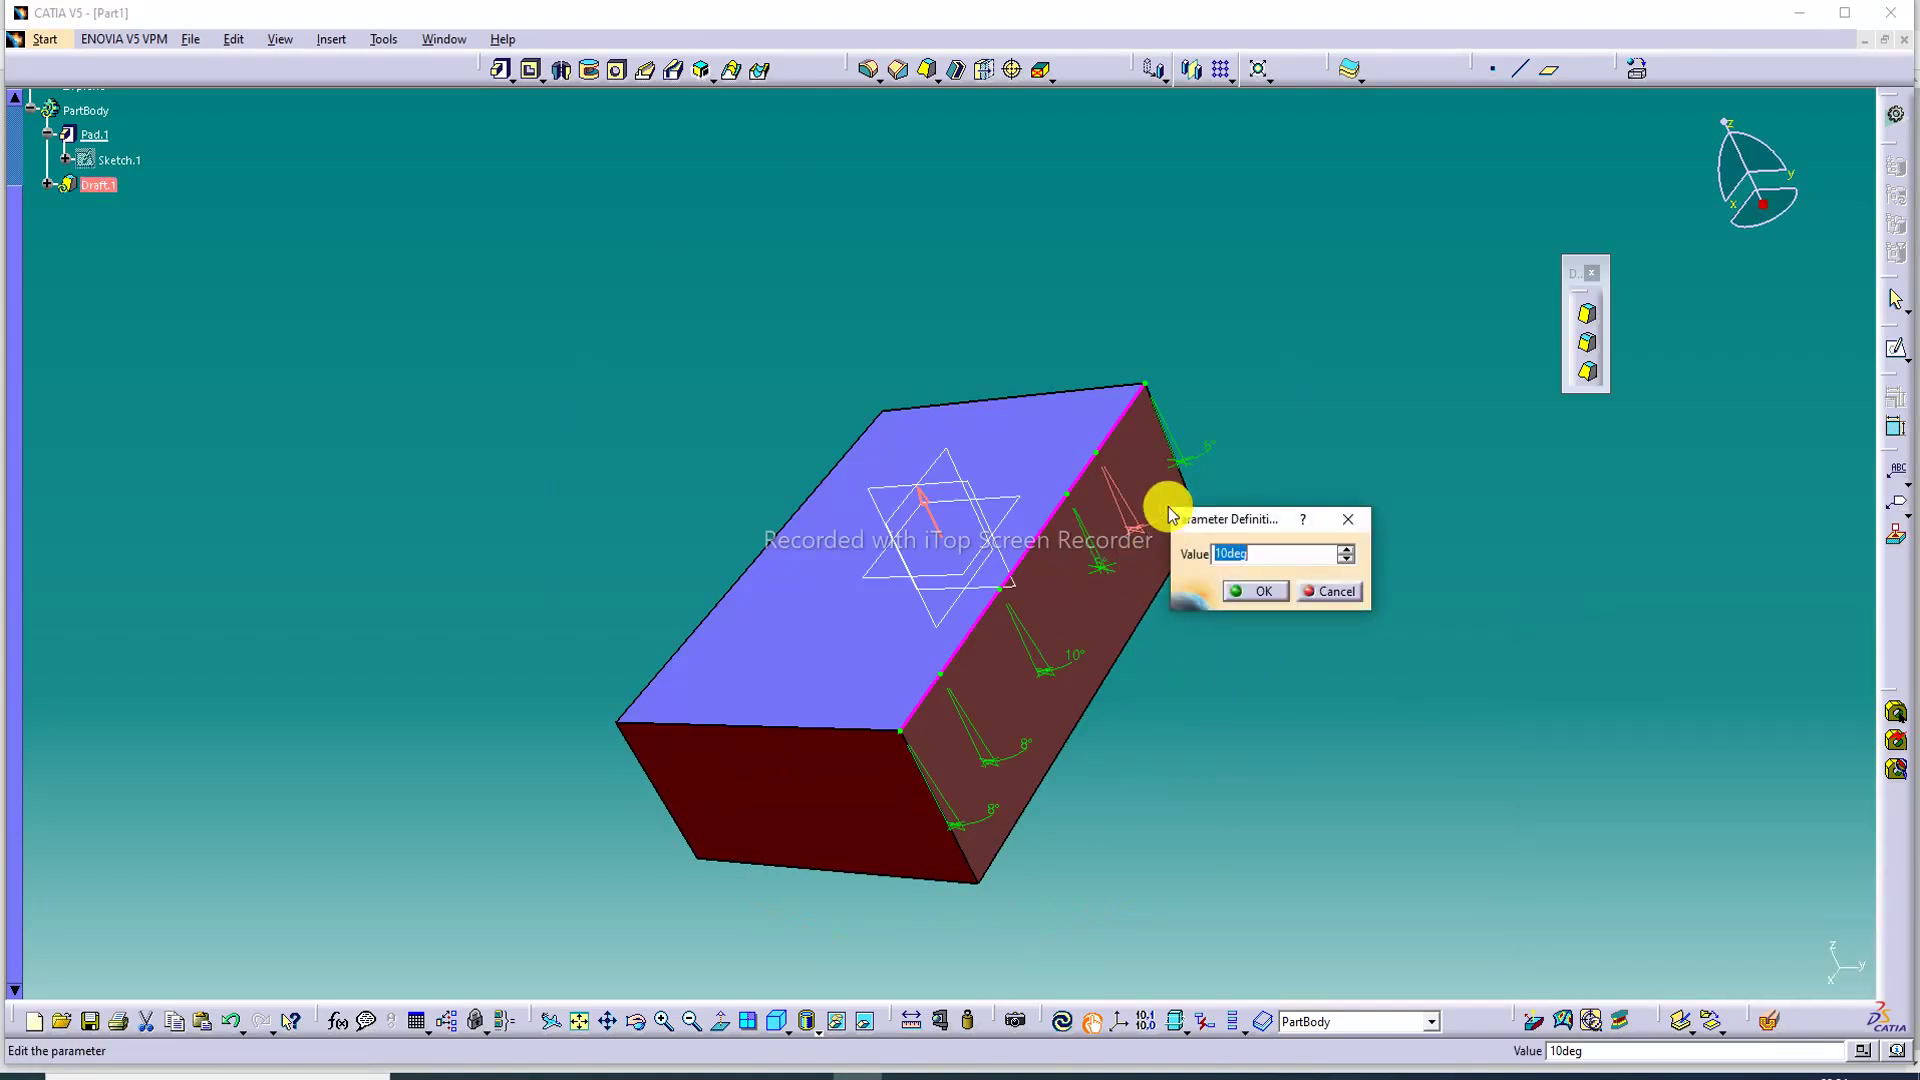
pyautogui.write('15')
pyautogui.press('Return')
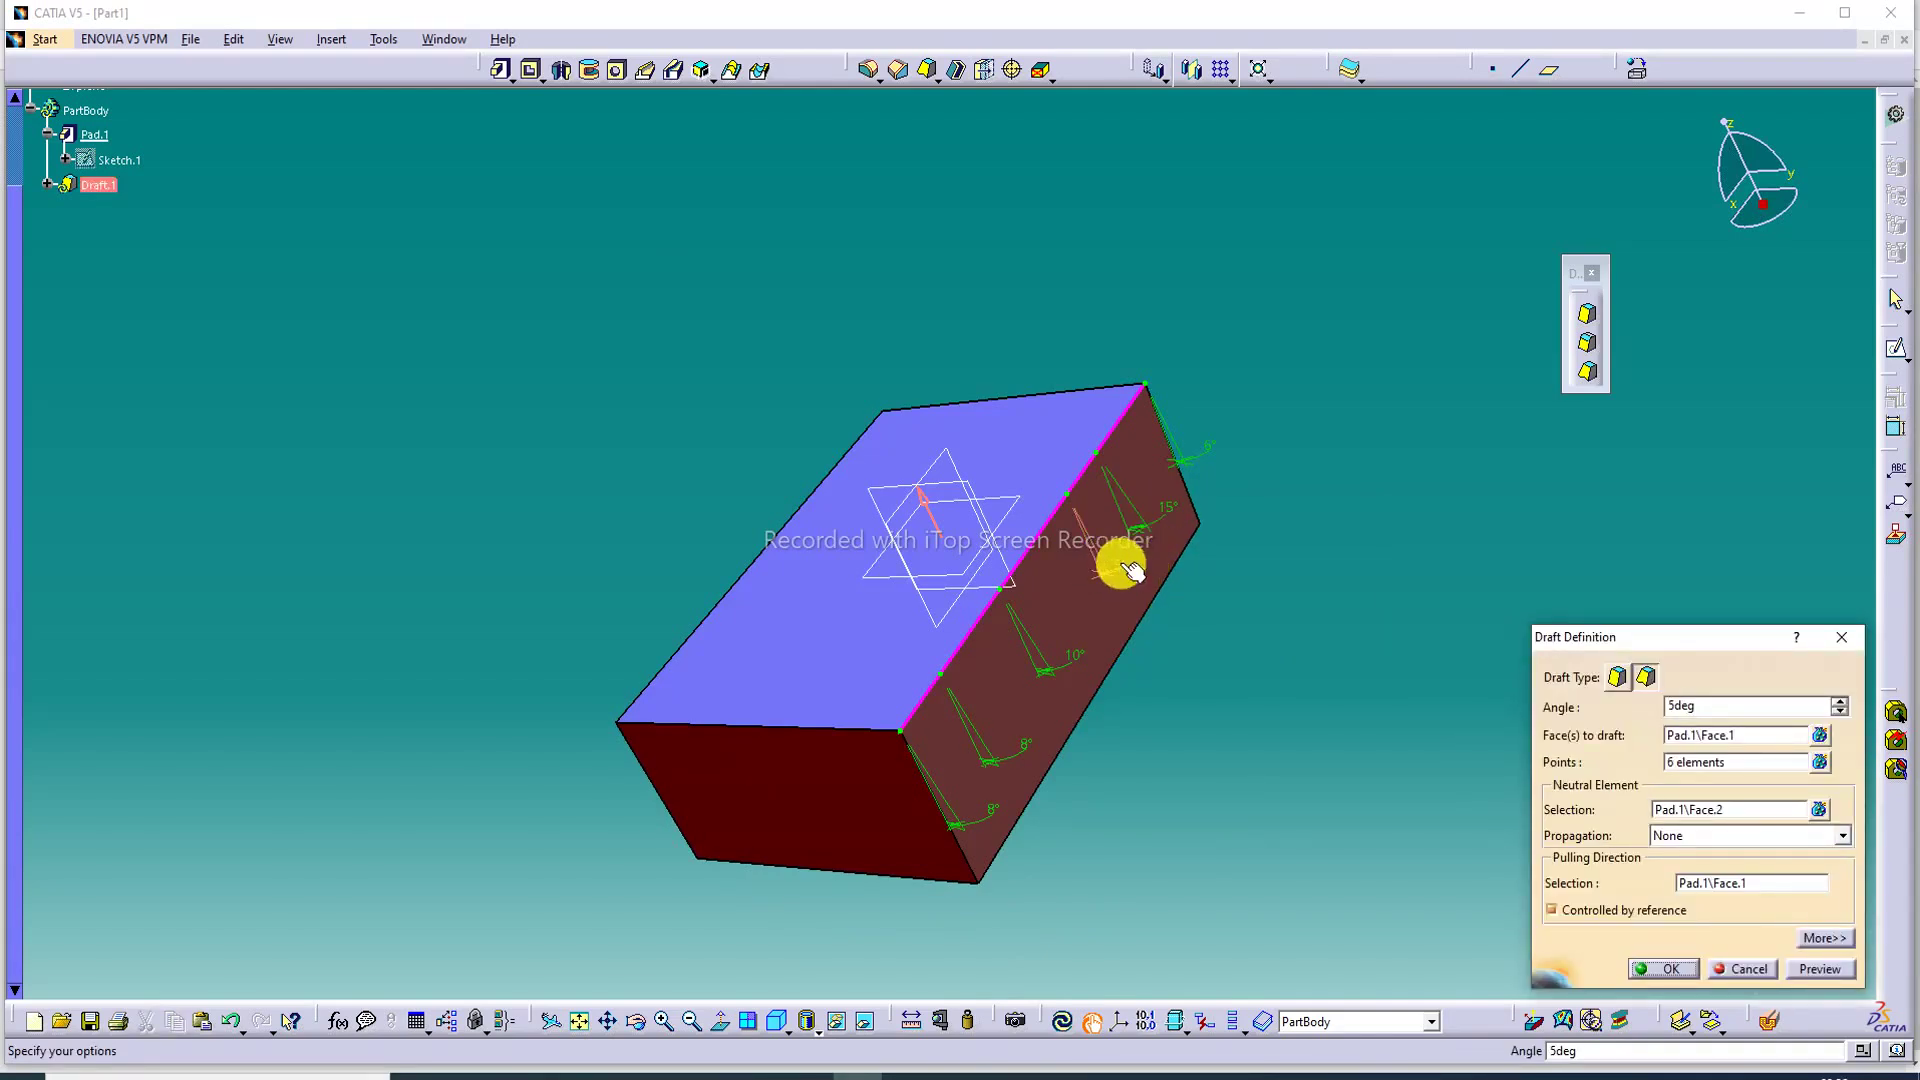
# Set the draft angle to 10 degrees at the second added point from the rear corner and 18 degrees at the third.
pyautogui.doubleClick(1122, 571)
pyautogui.write('10')
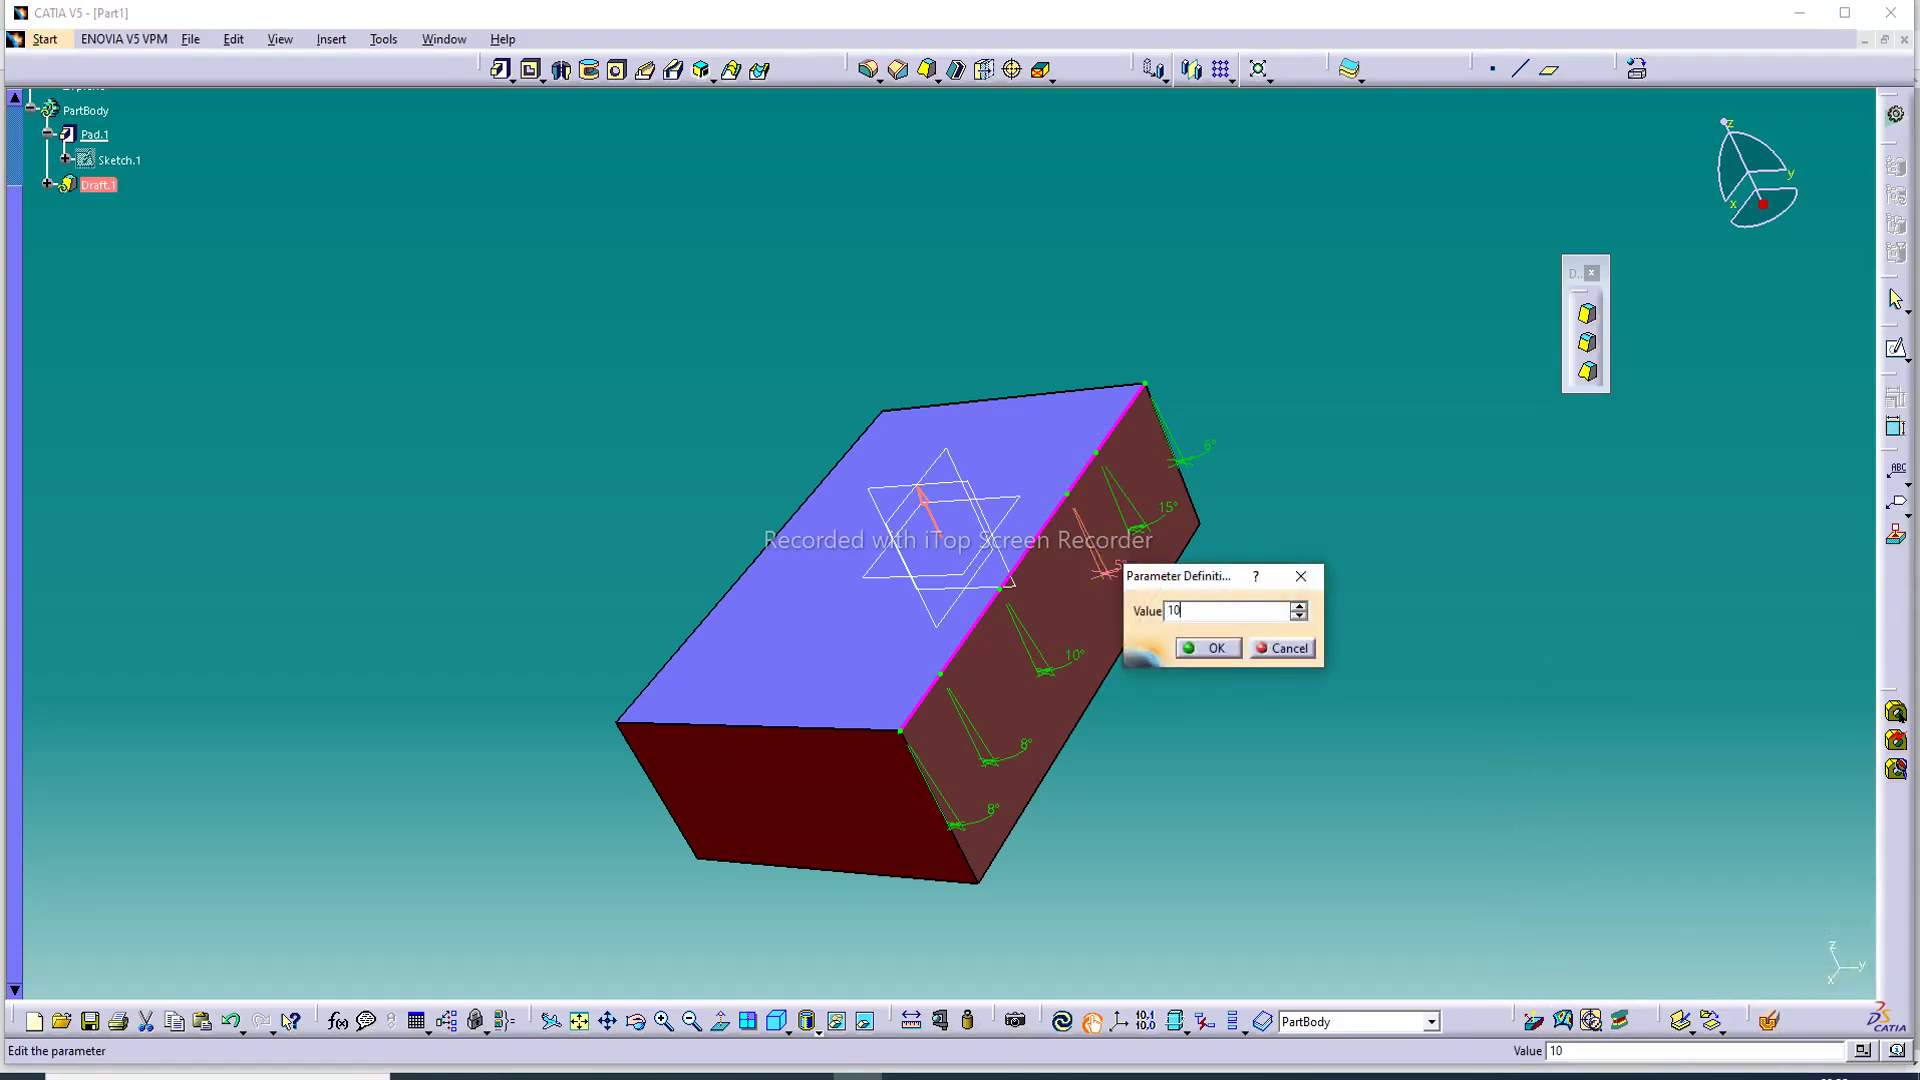
pyautogui.press('Return')
pyautogui.doubleClick(1087, 667)
pyautogui.write('1')
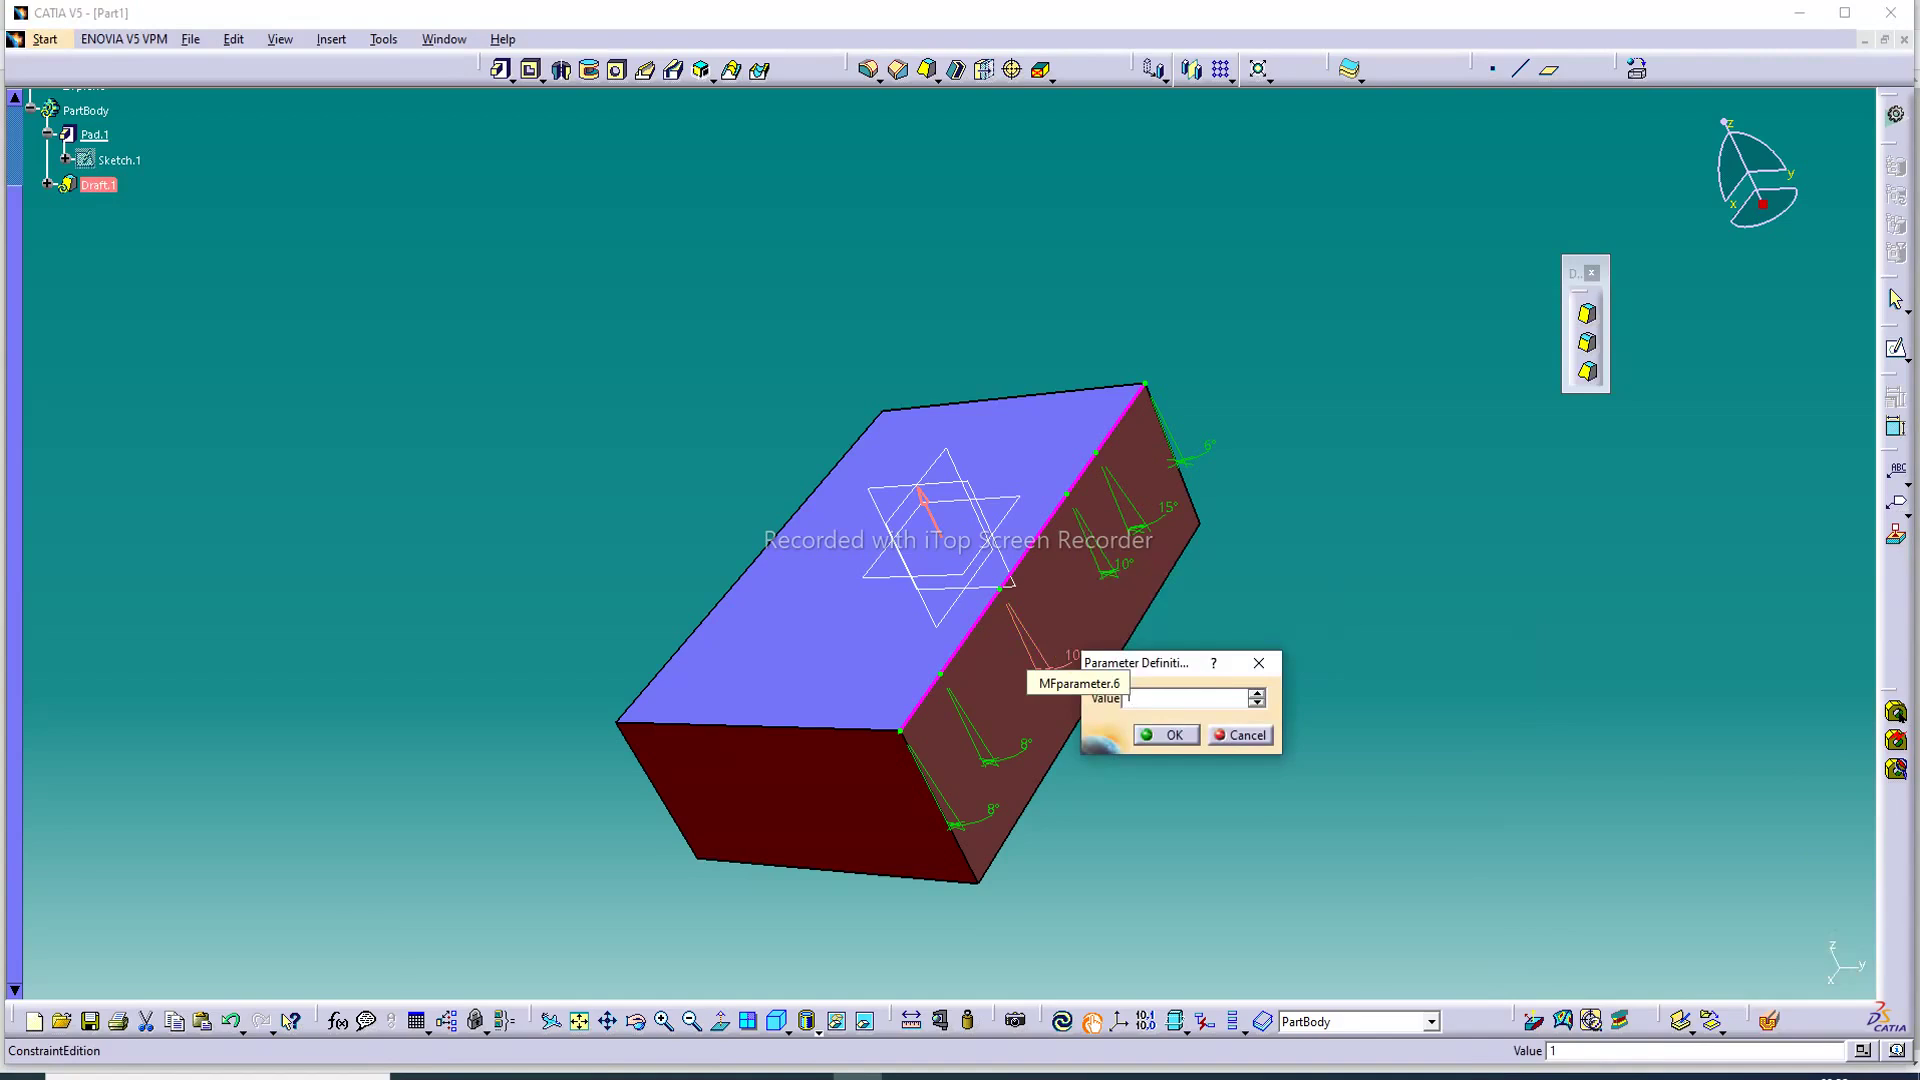
pyautogui.press('Return')
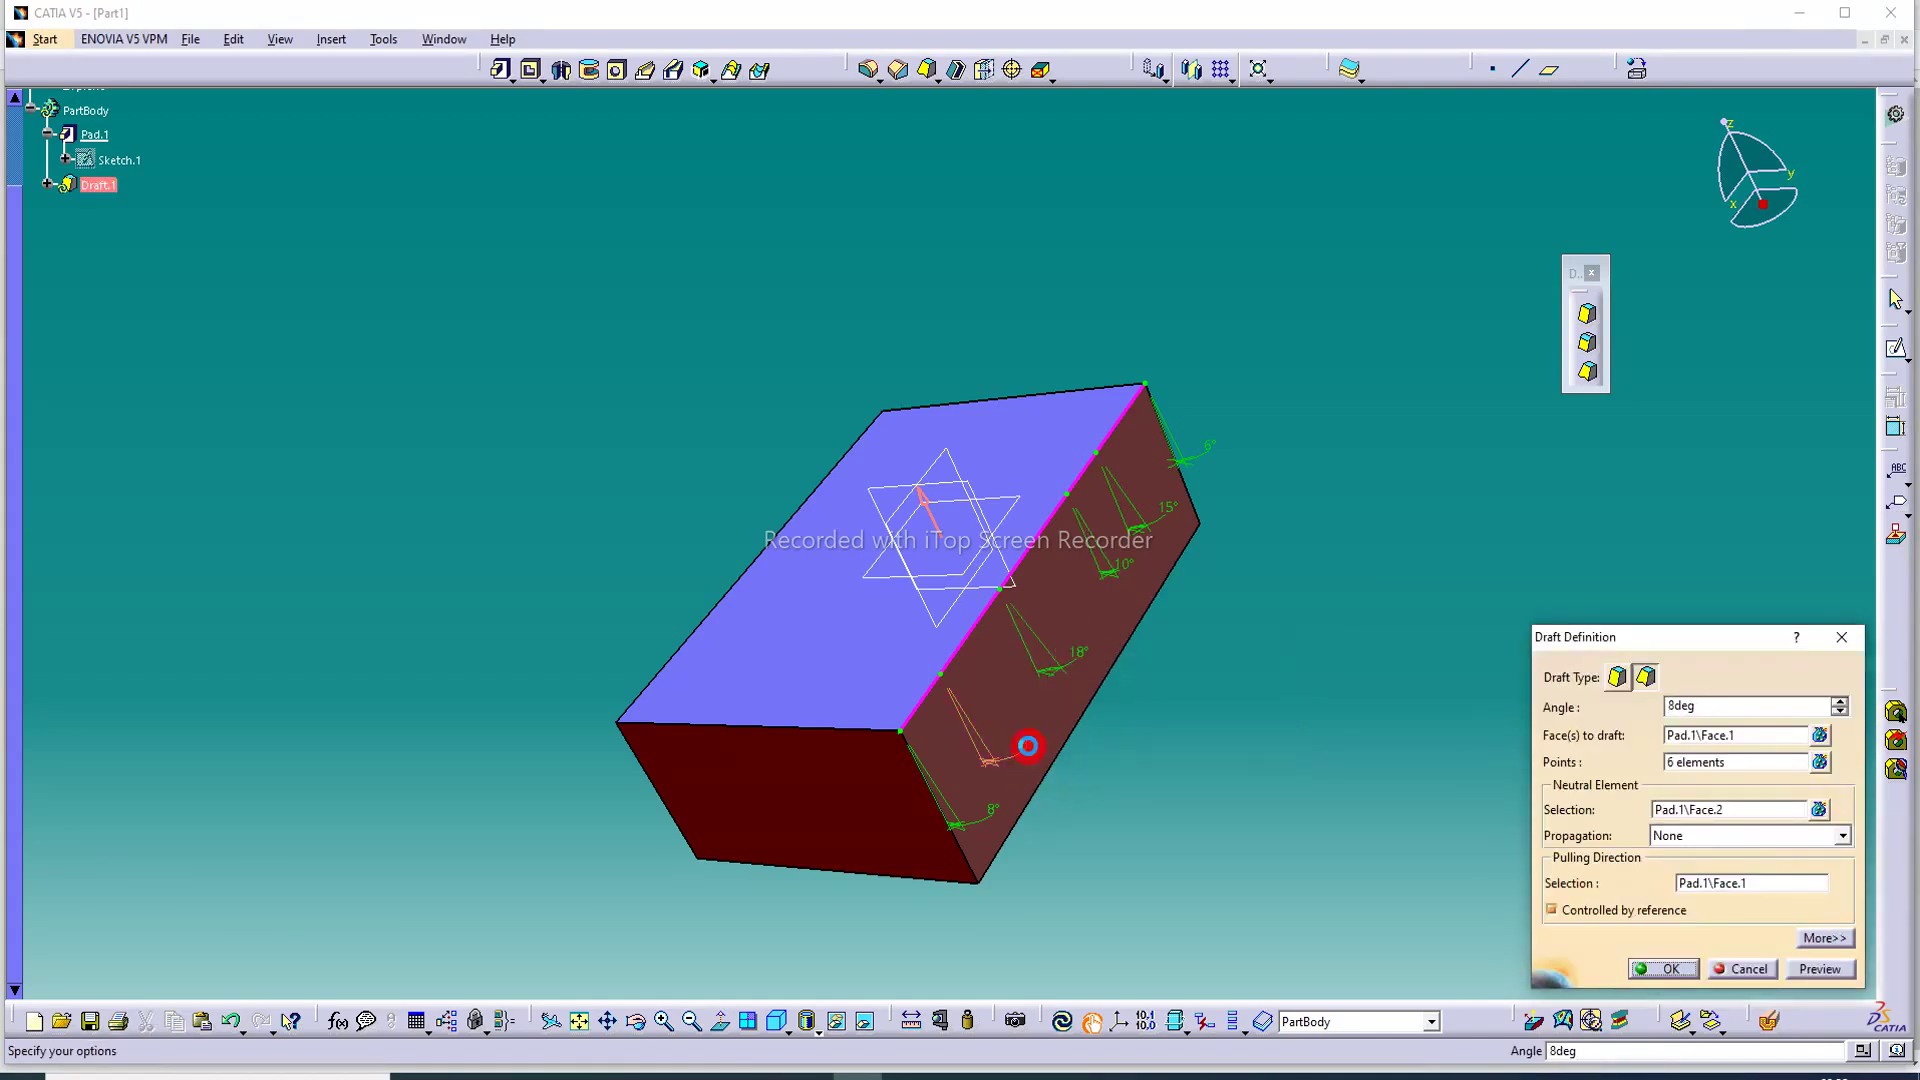
# Set the draft angle to 10 degrees at the point next to the front corner, then preview and apply the edited draft.
pyautogui.doubleClick(1029, 748)
pyautogui.write('10')
pyautogui.press('Return')
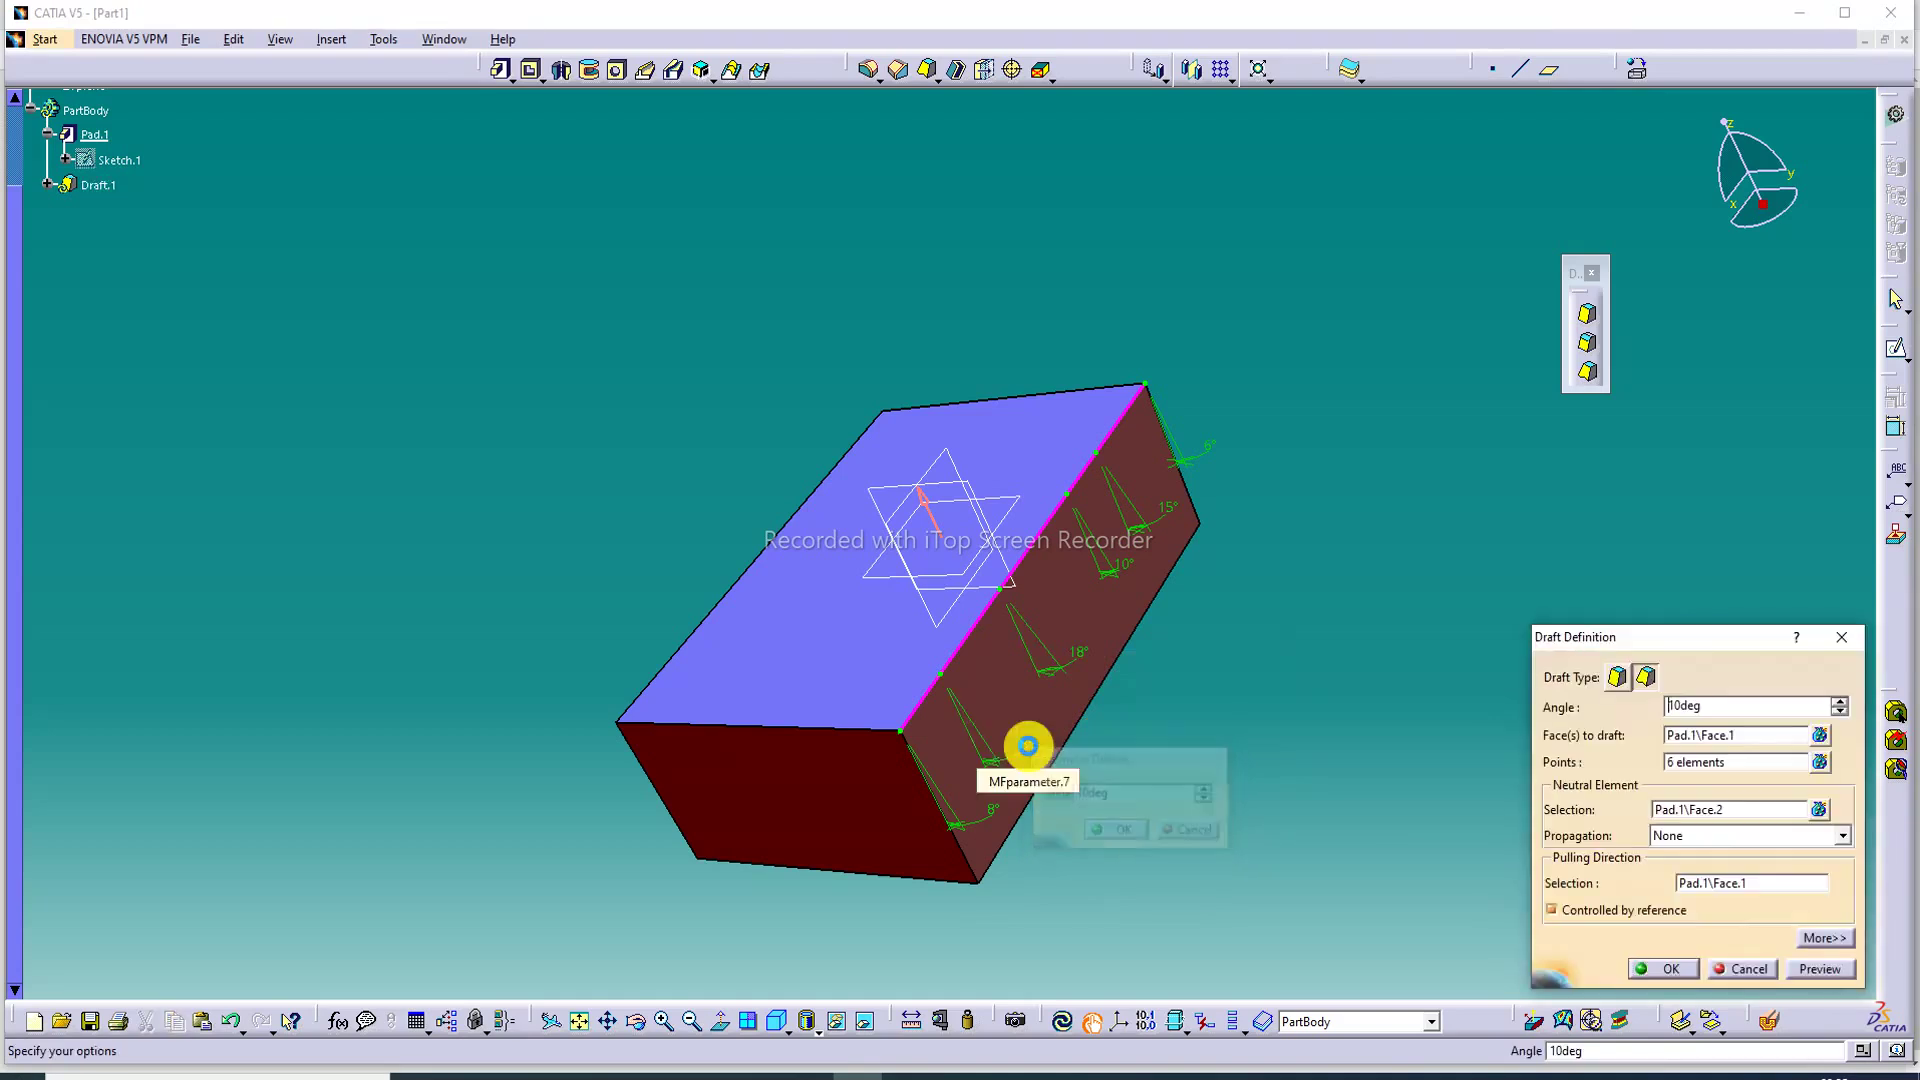
pyautogui.click(1820, 968)
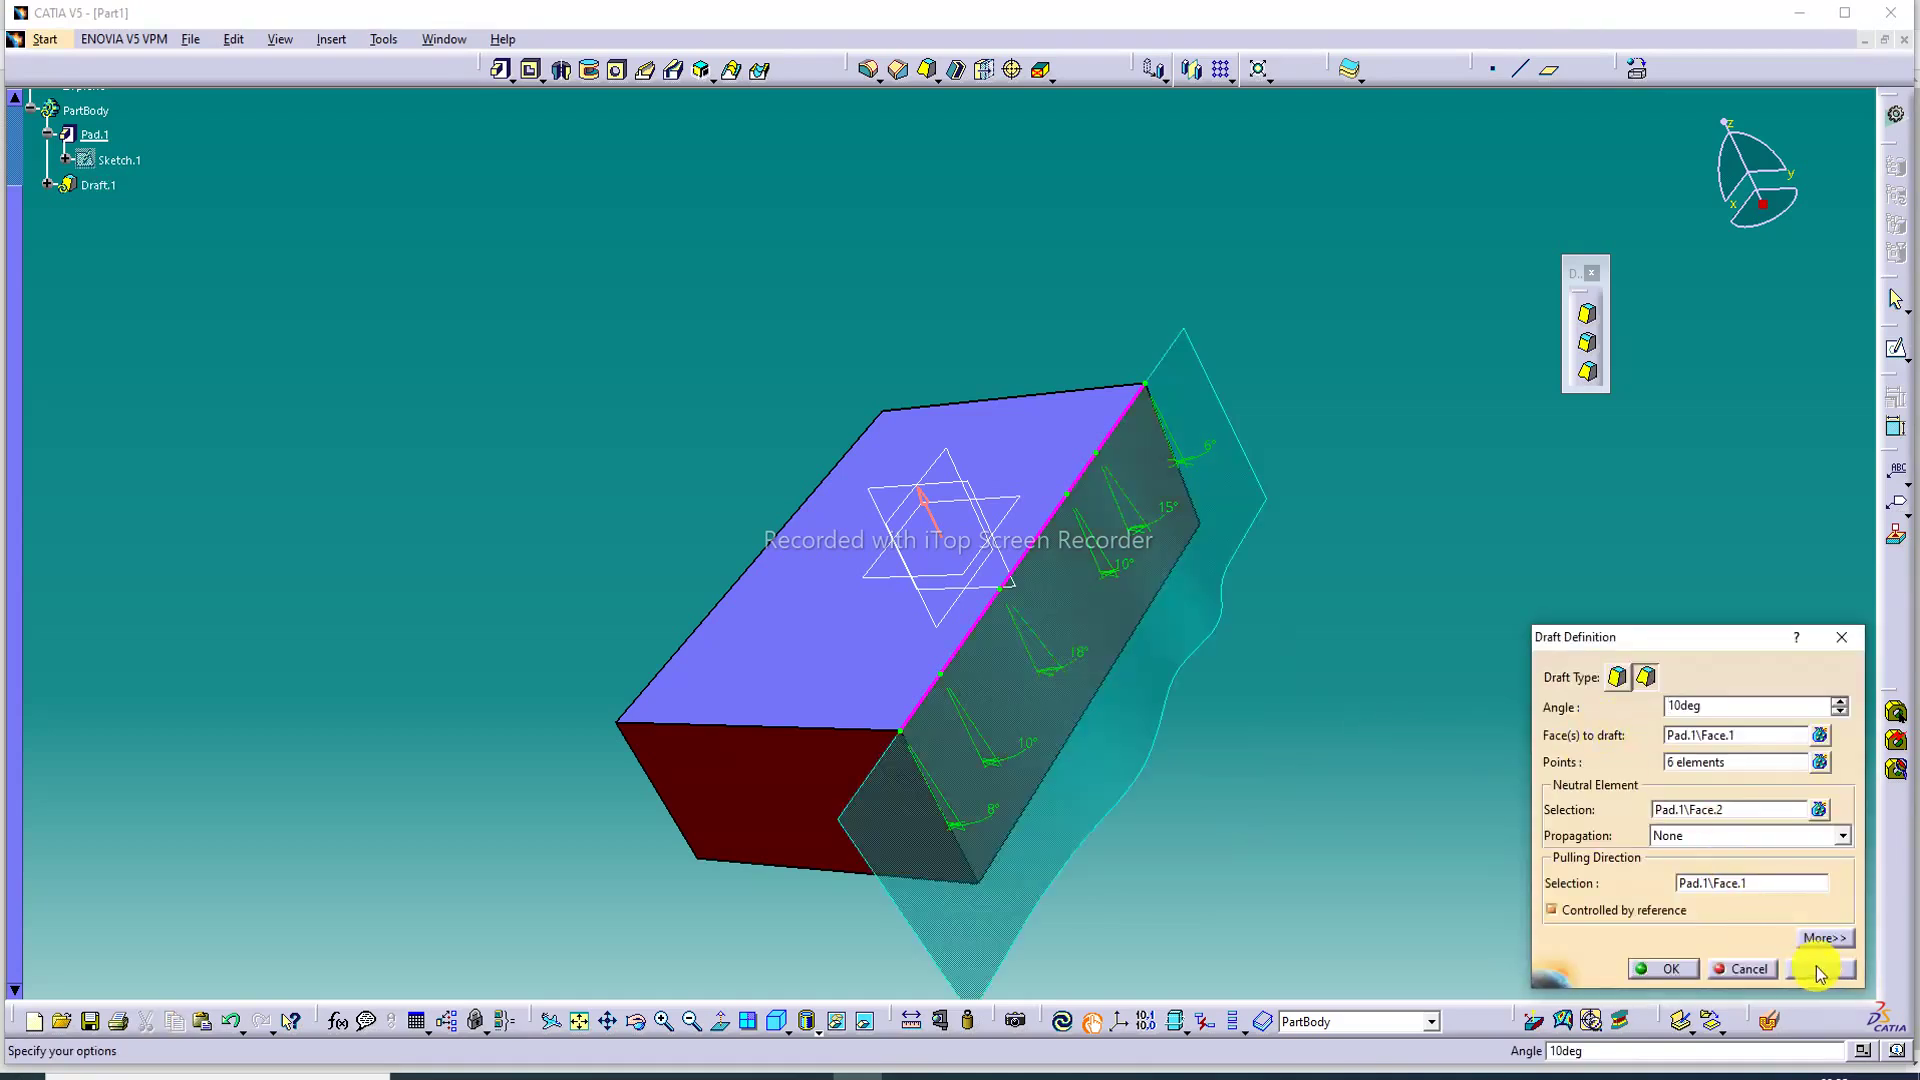
pyautogui.click(1660, 967)
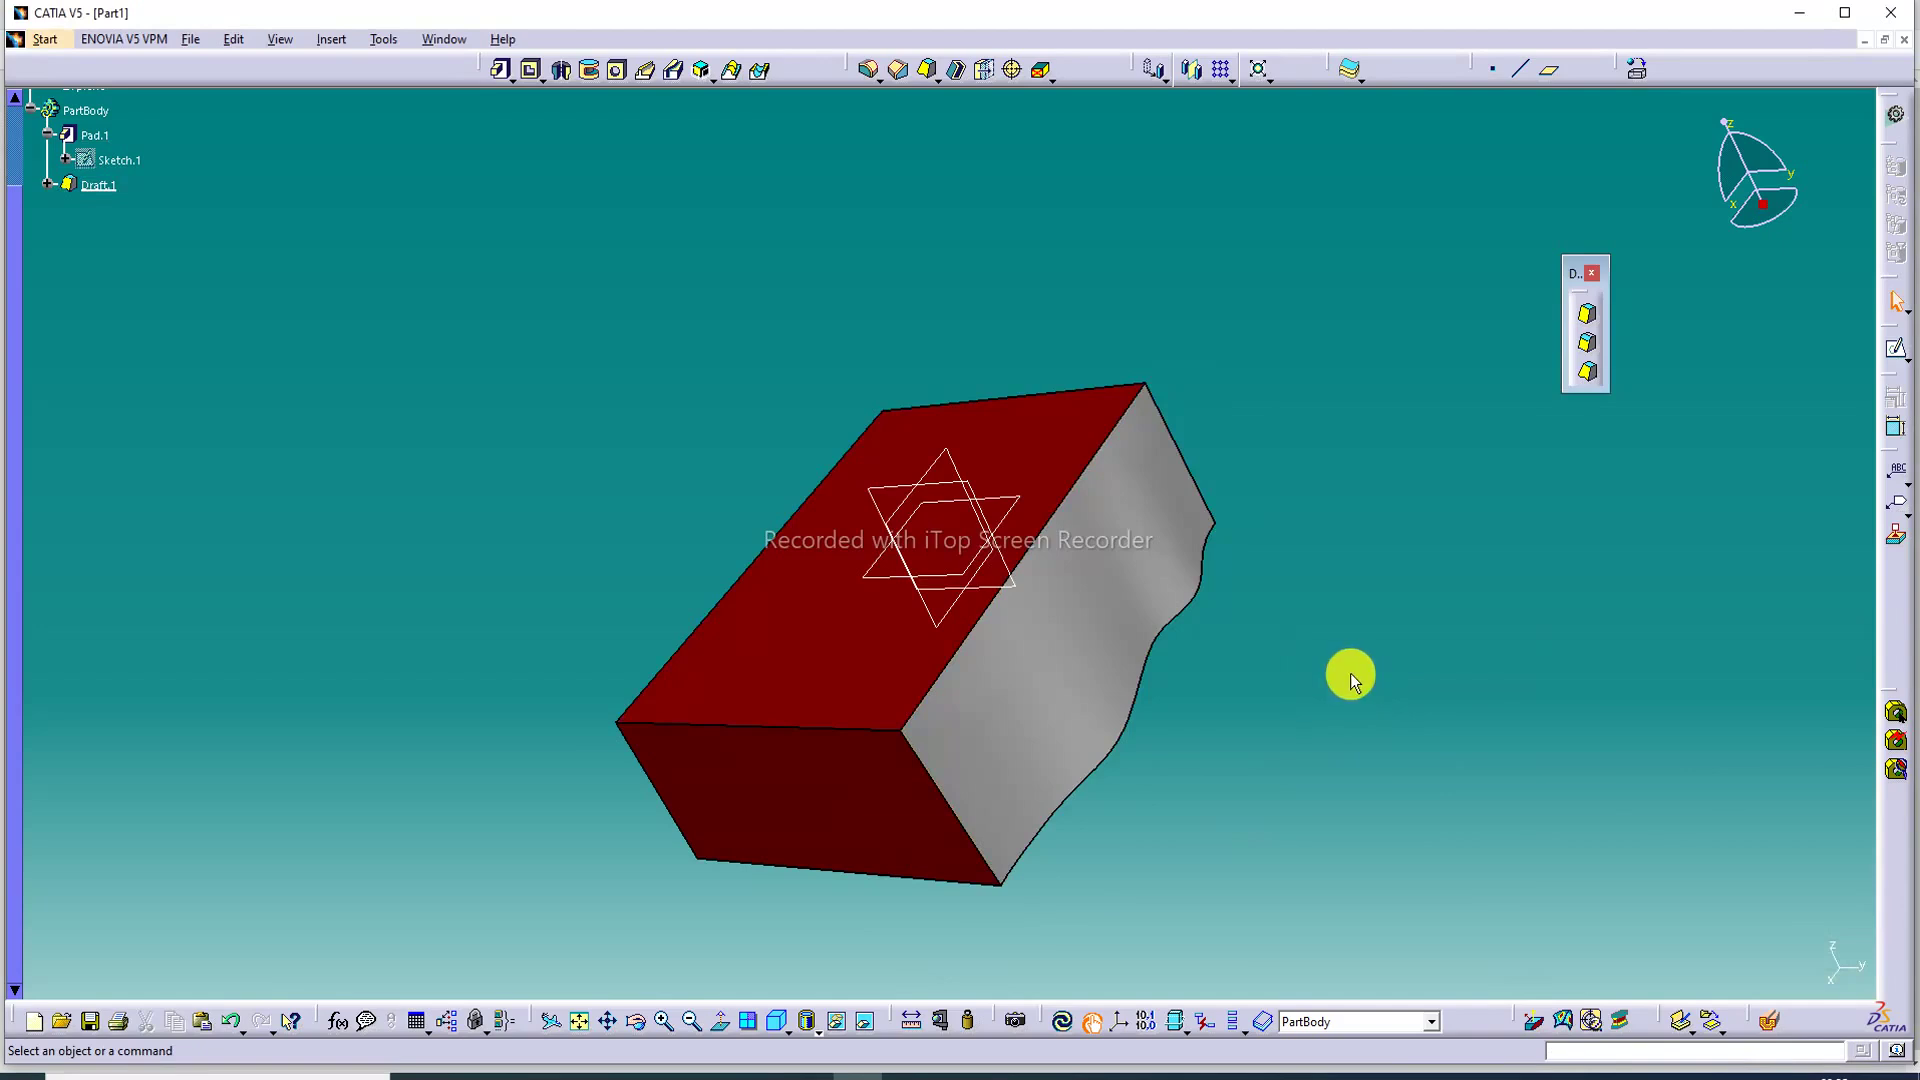
# Examine the white drafted face and the remaining sides of the block from several directions.
pyautogui.moveTo(1350, 674); pyautogui.dragTo(1443, 482, button='middle')
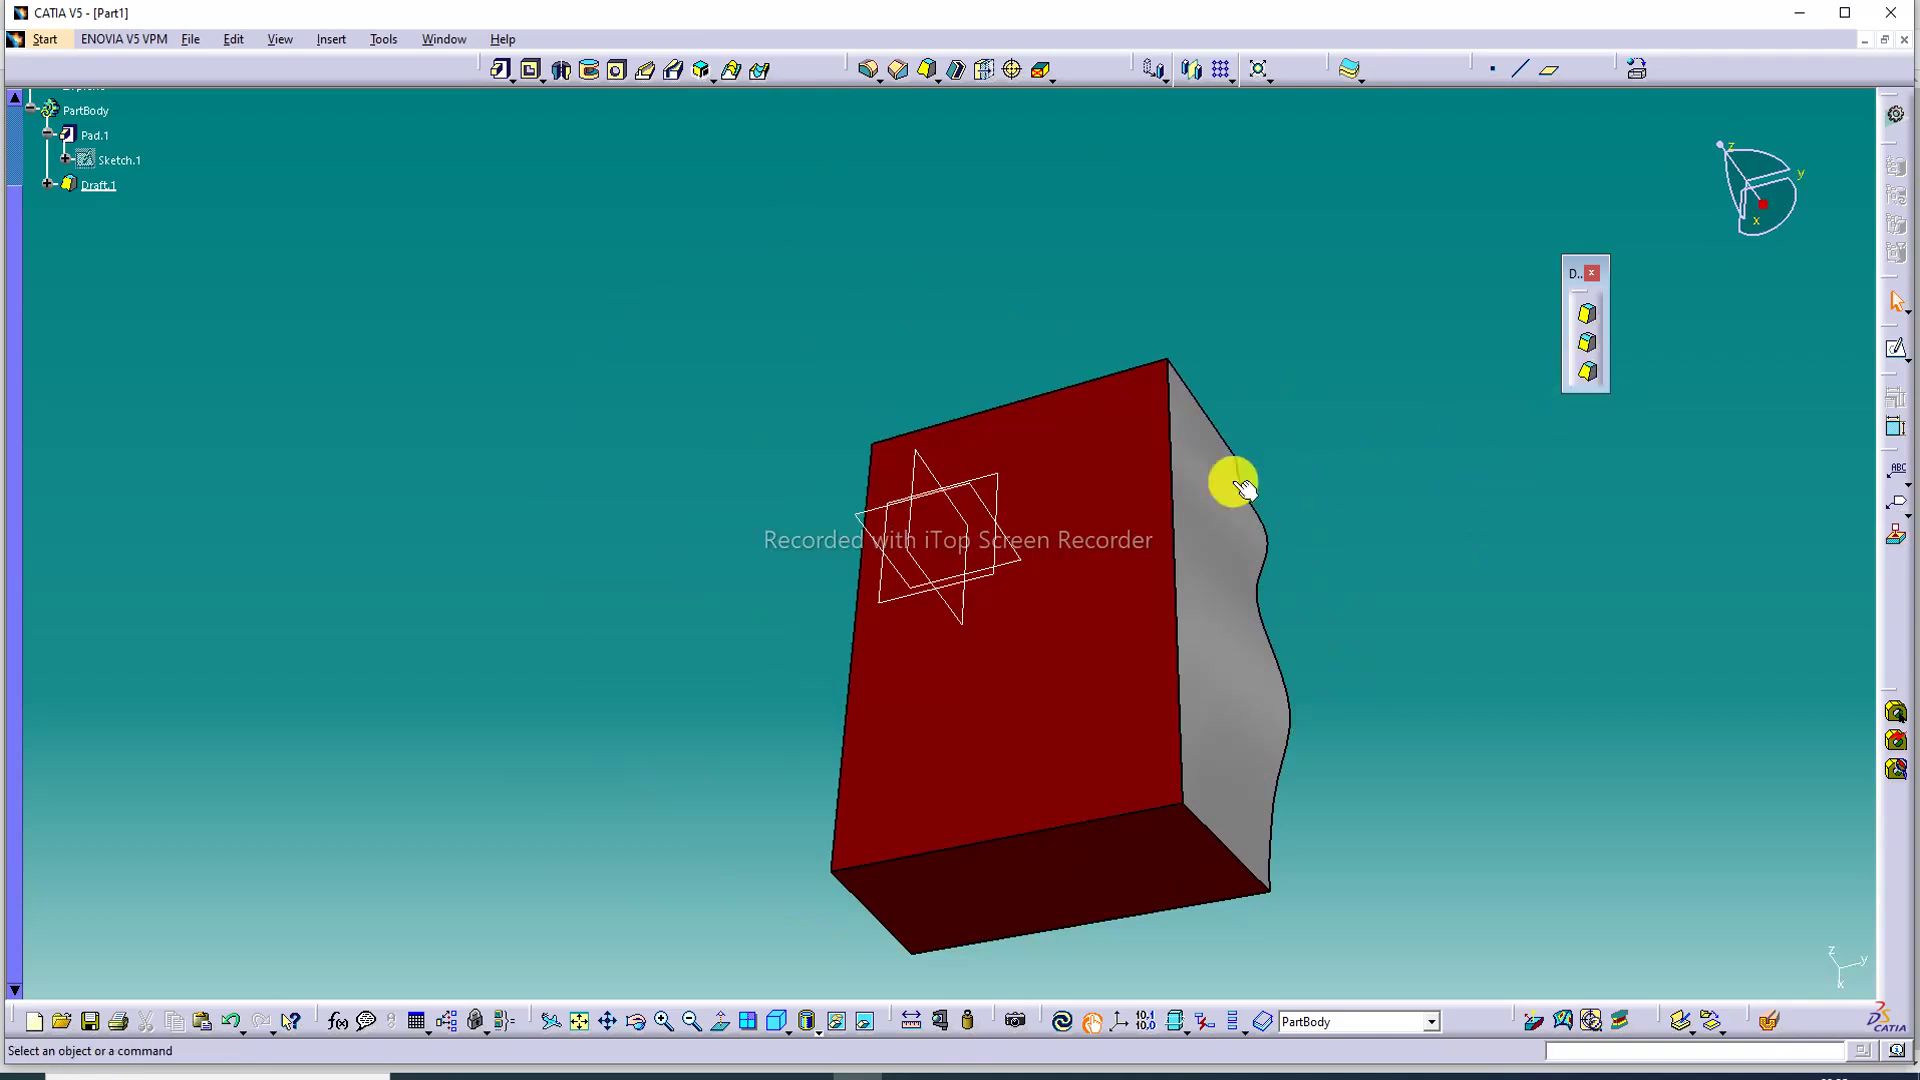
pyautogui.moveTo(1093, 551); pyautogui.dragTo(707, 420, button='middle')
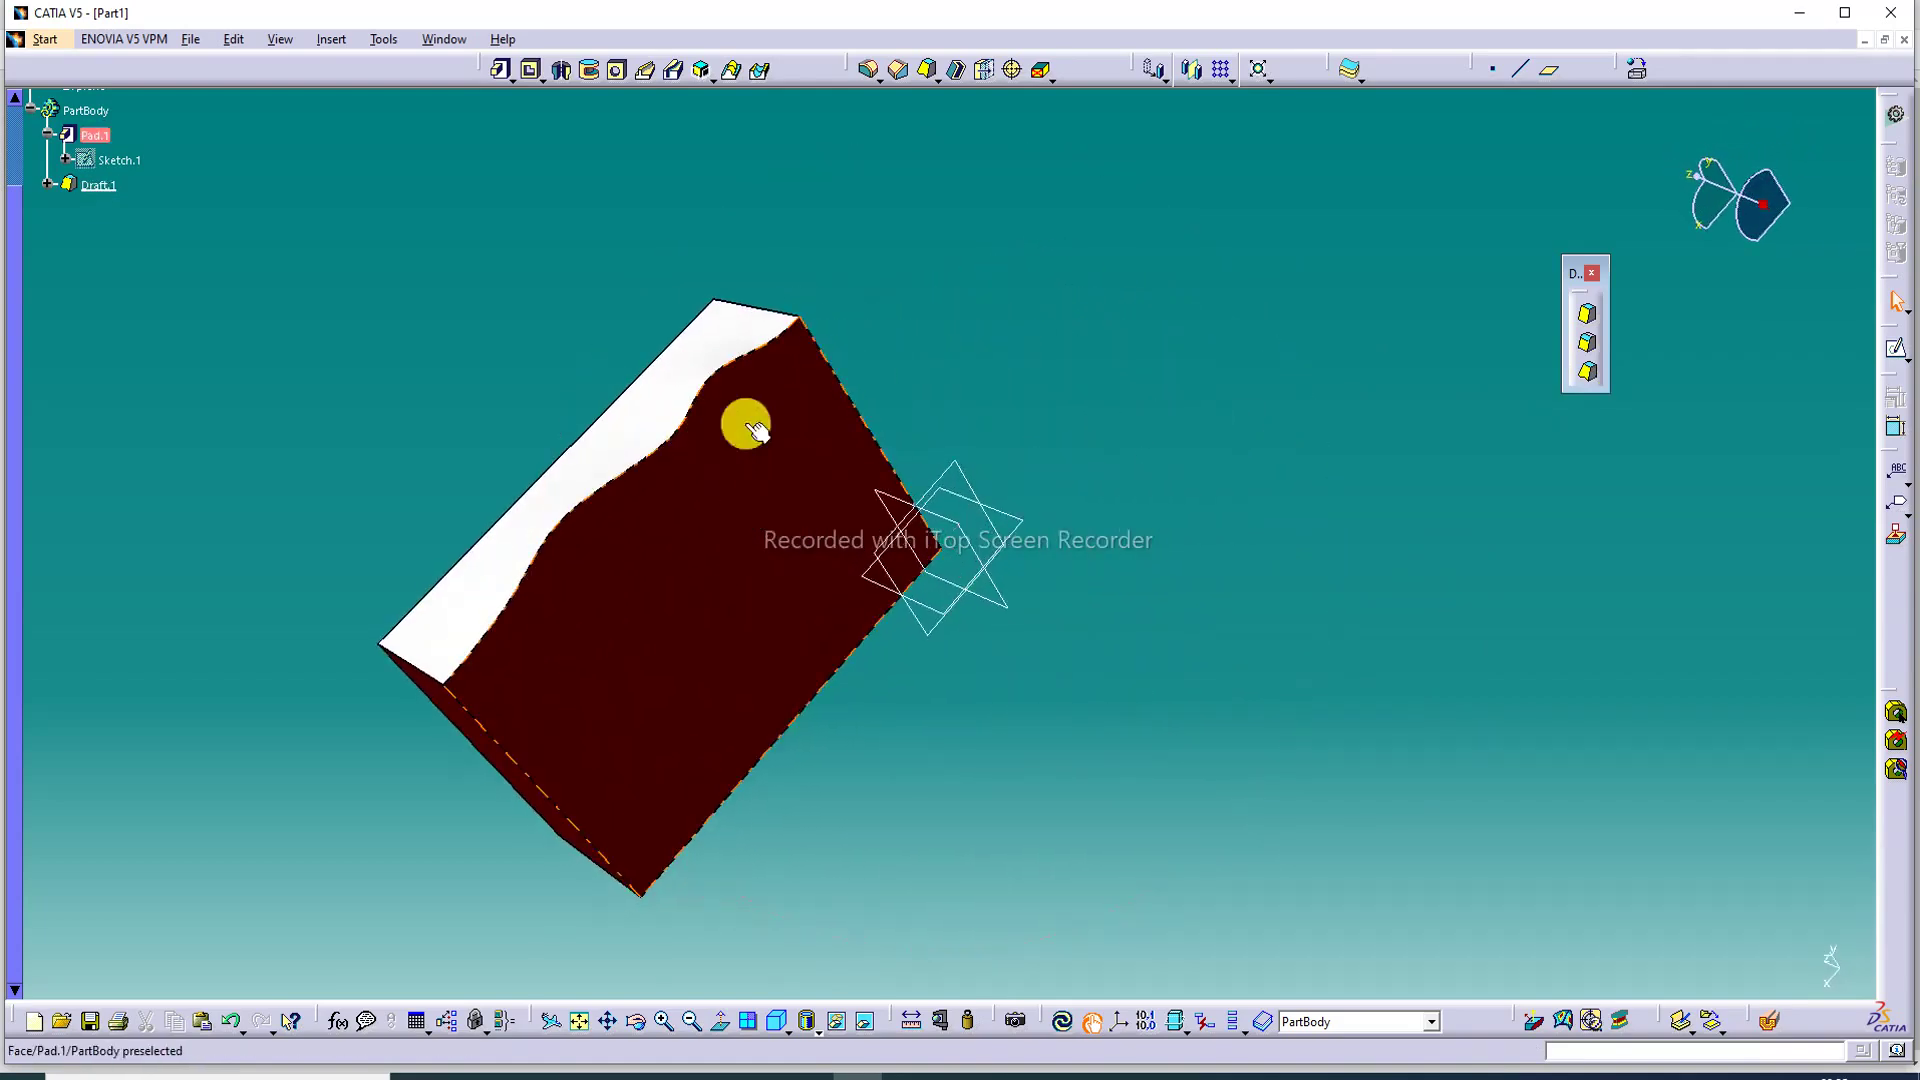
pyautogui.moveTo(976, 531); pyautogui.dragTo(748, 609, button='middle')
pyautogui.moveTo(1003, 300); pyautogui.dragTo(659, 610, button='middle')
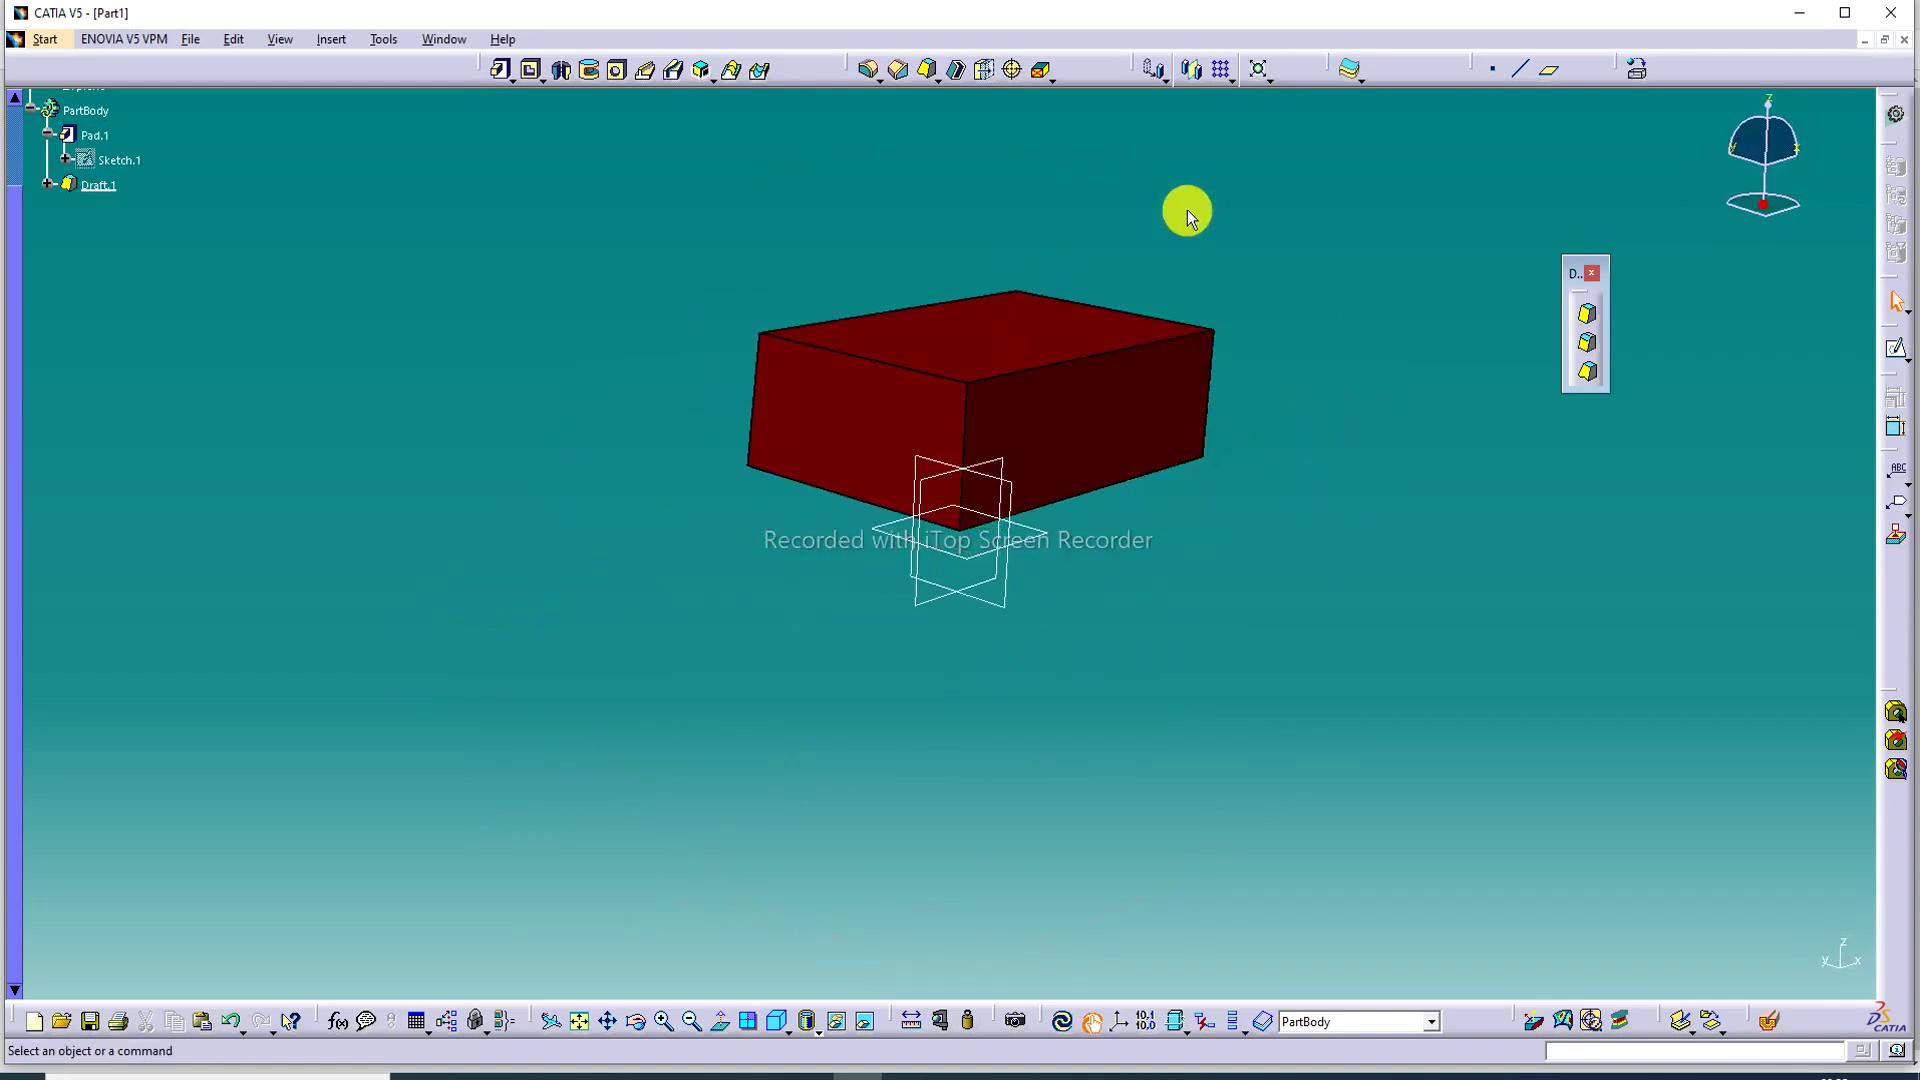
pyautogui.moveTo(1089, 235); pyautogui.dragTo(1080, 319, button='middle')
pyautogui.moveTo(1319, 141); pyautogui.dragTo(975, 440, button='middle')
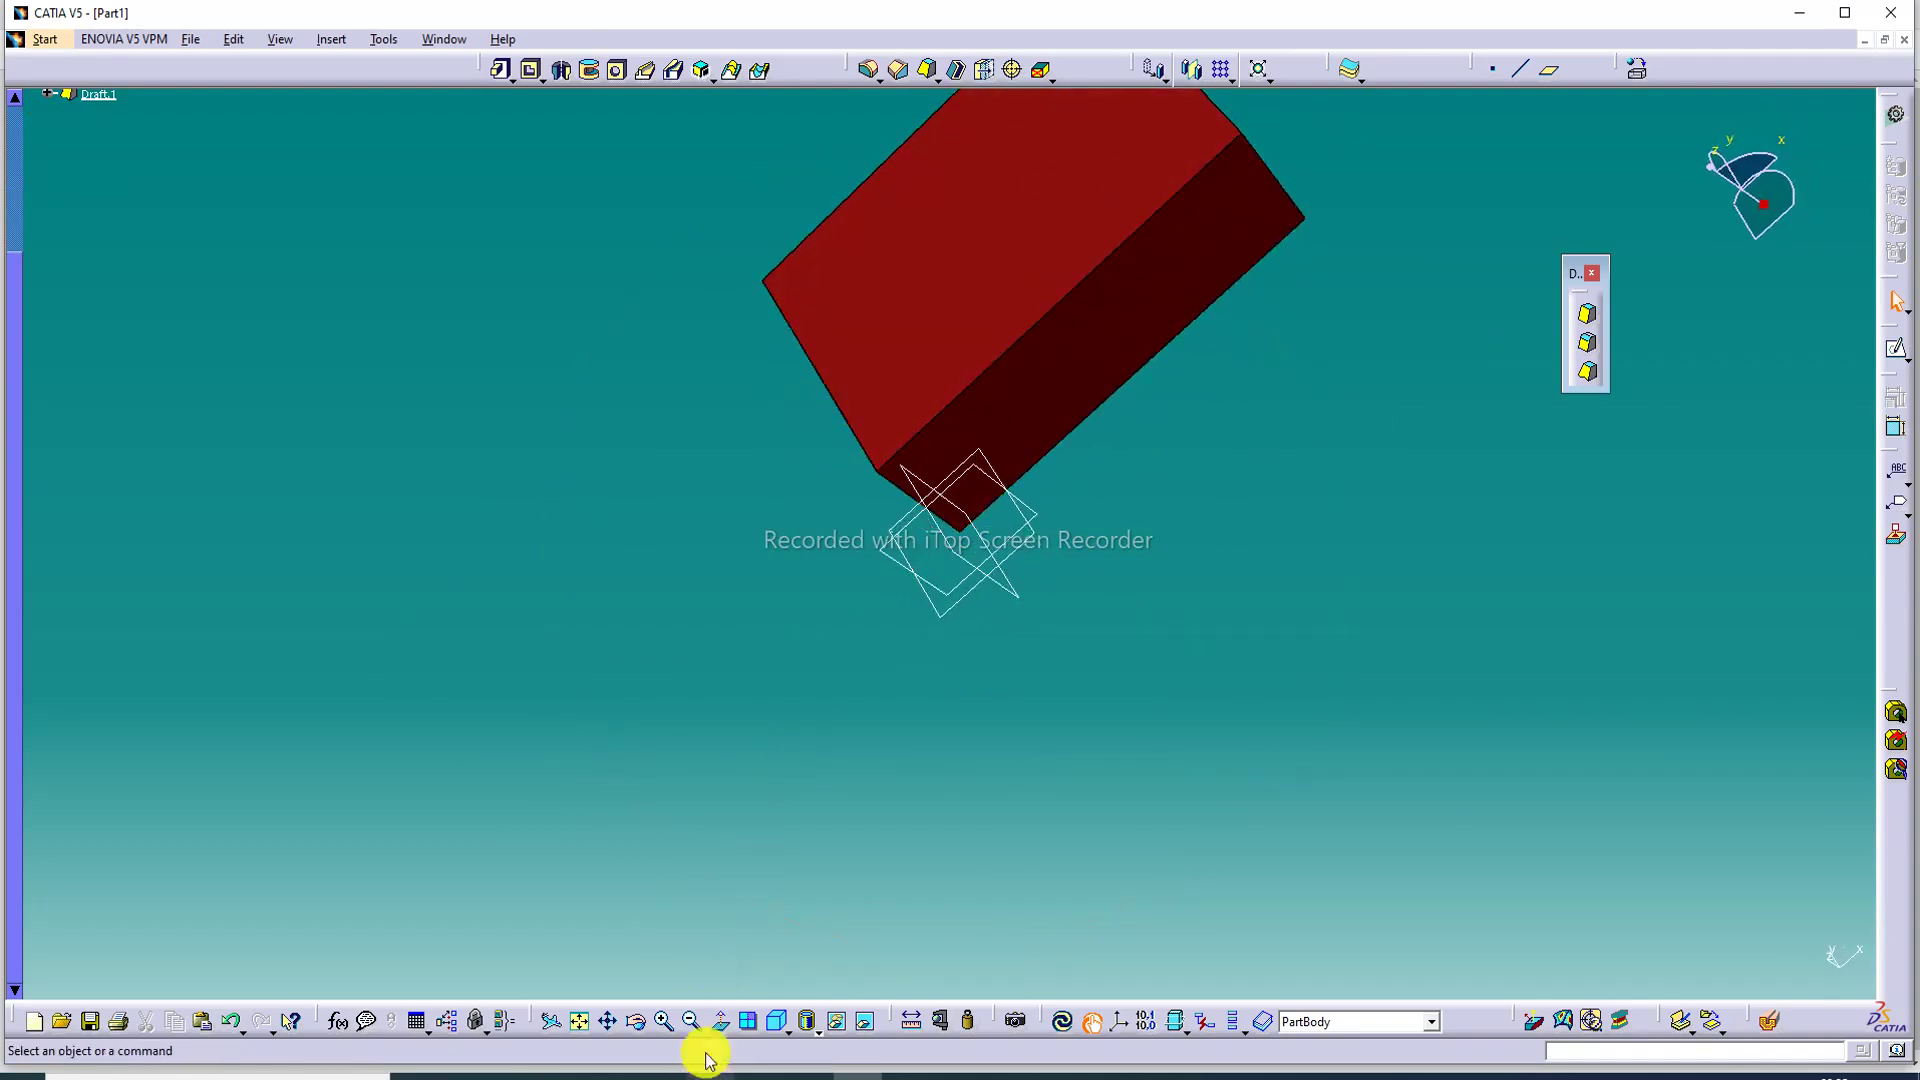
pyautogui.click(580, 1019)
pyautogui.moveTo(1326, 258); pyautogui.dragTo(1338, 533, button='middle')
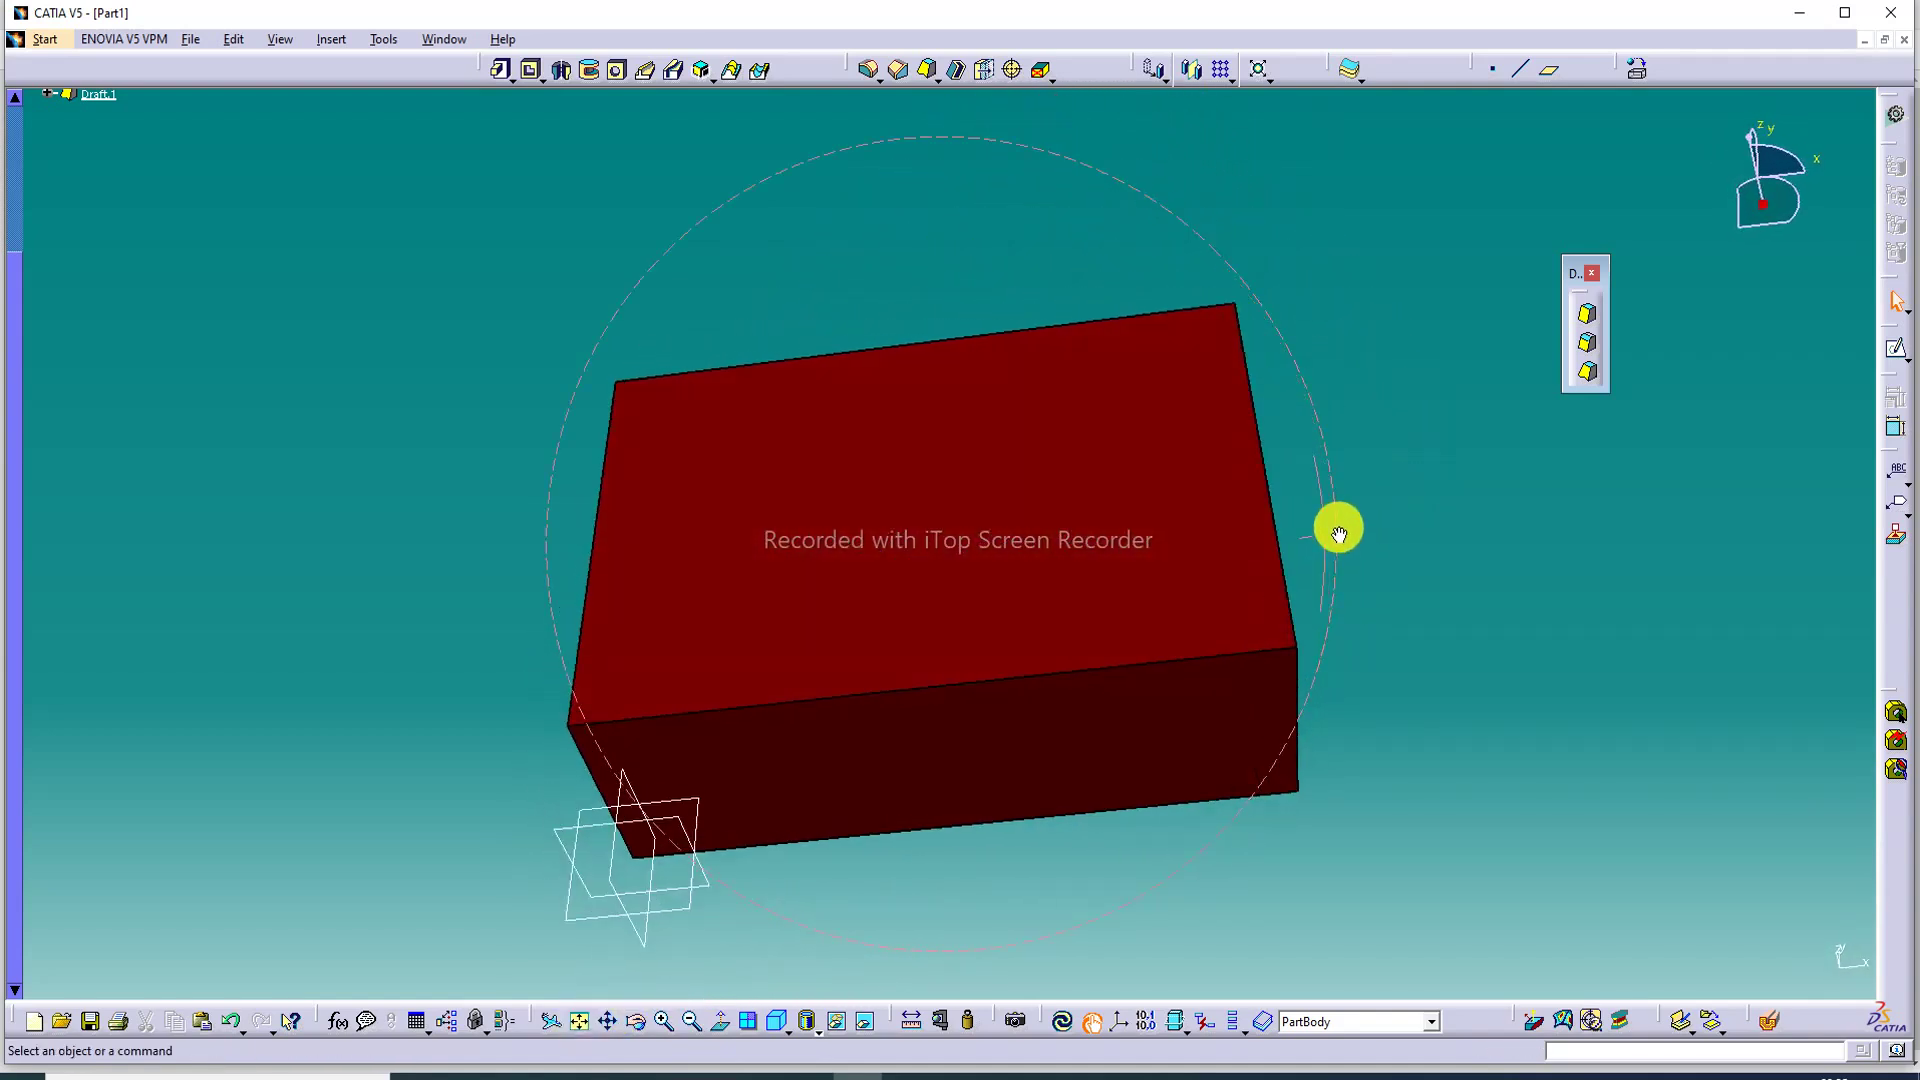
# Start a second variable angle draft on the block's adjoining undrafted side face, with the upper face as the neutral element.
pyautogui.click(1587, 372)
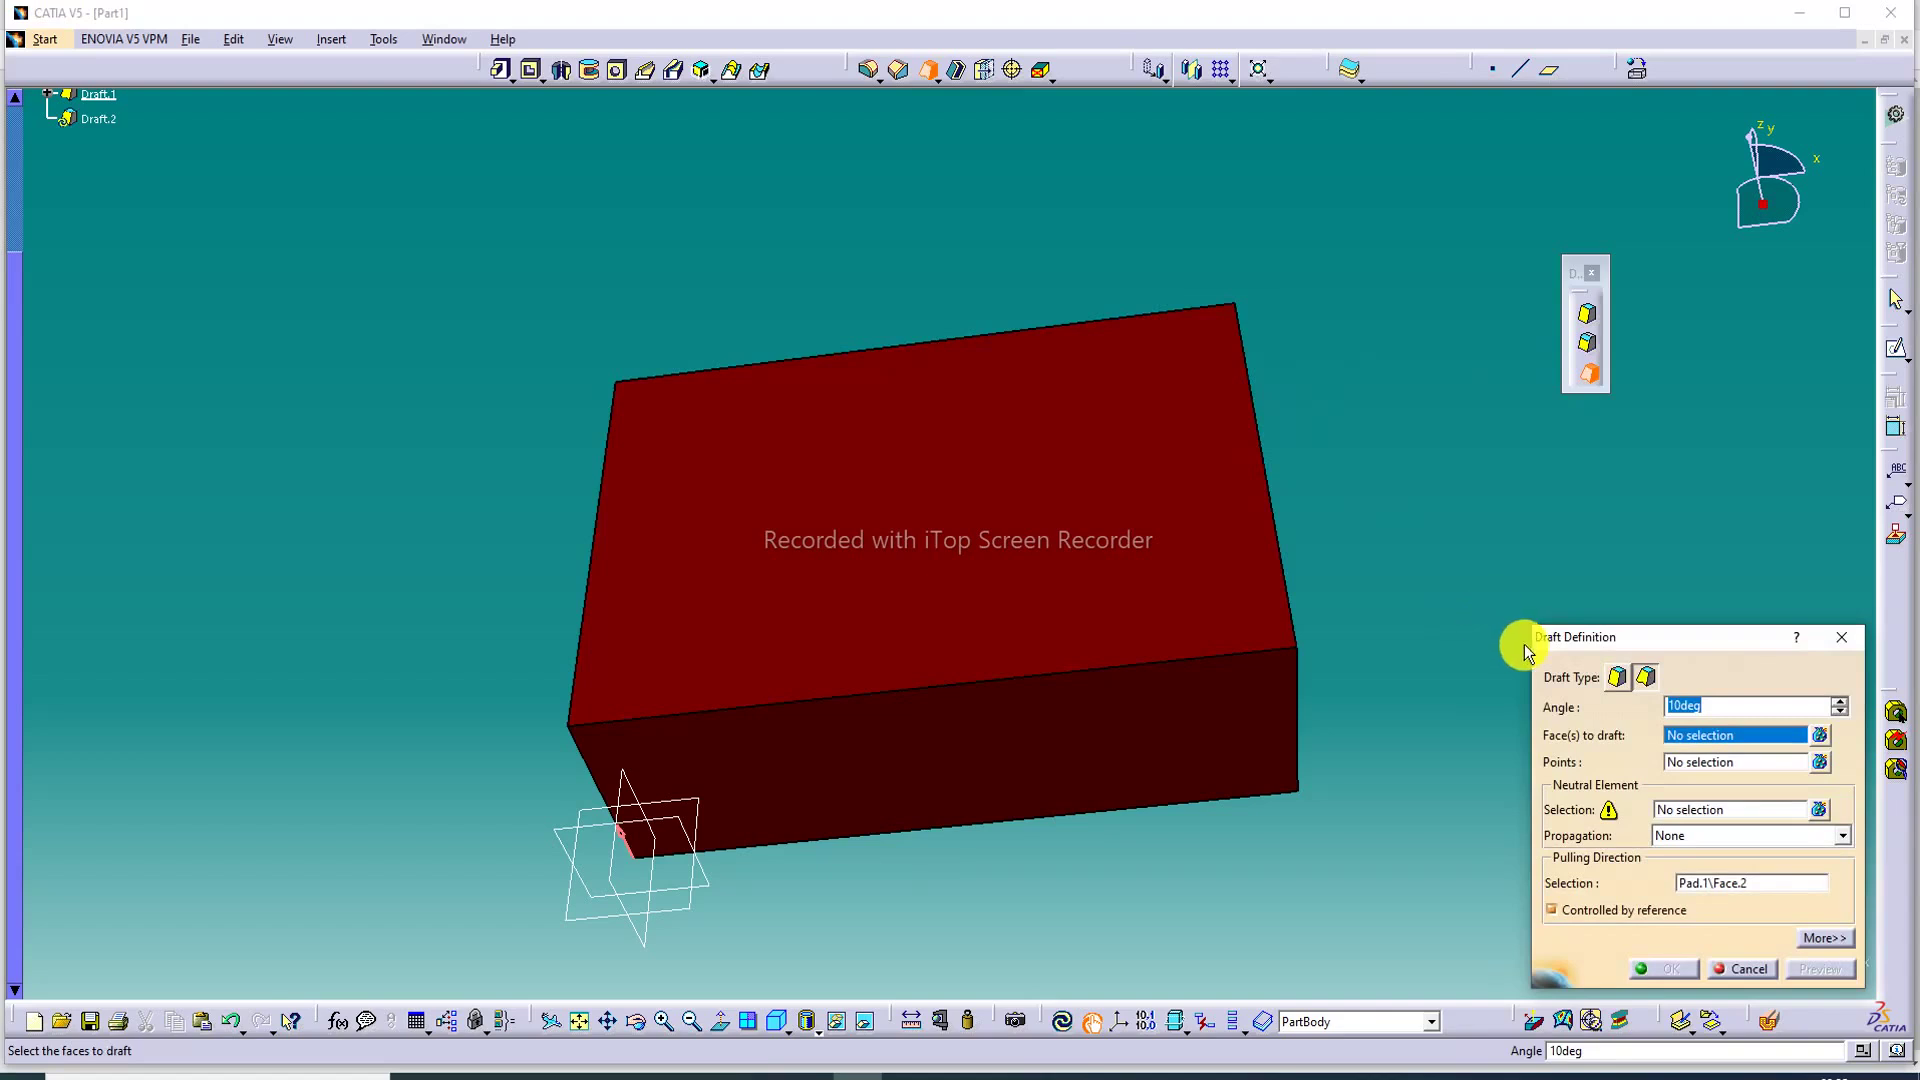
pyautogui.moveTo(1423, 530); pyautogui.dragTo(1256, 594, button='middle')
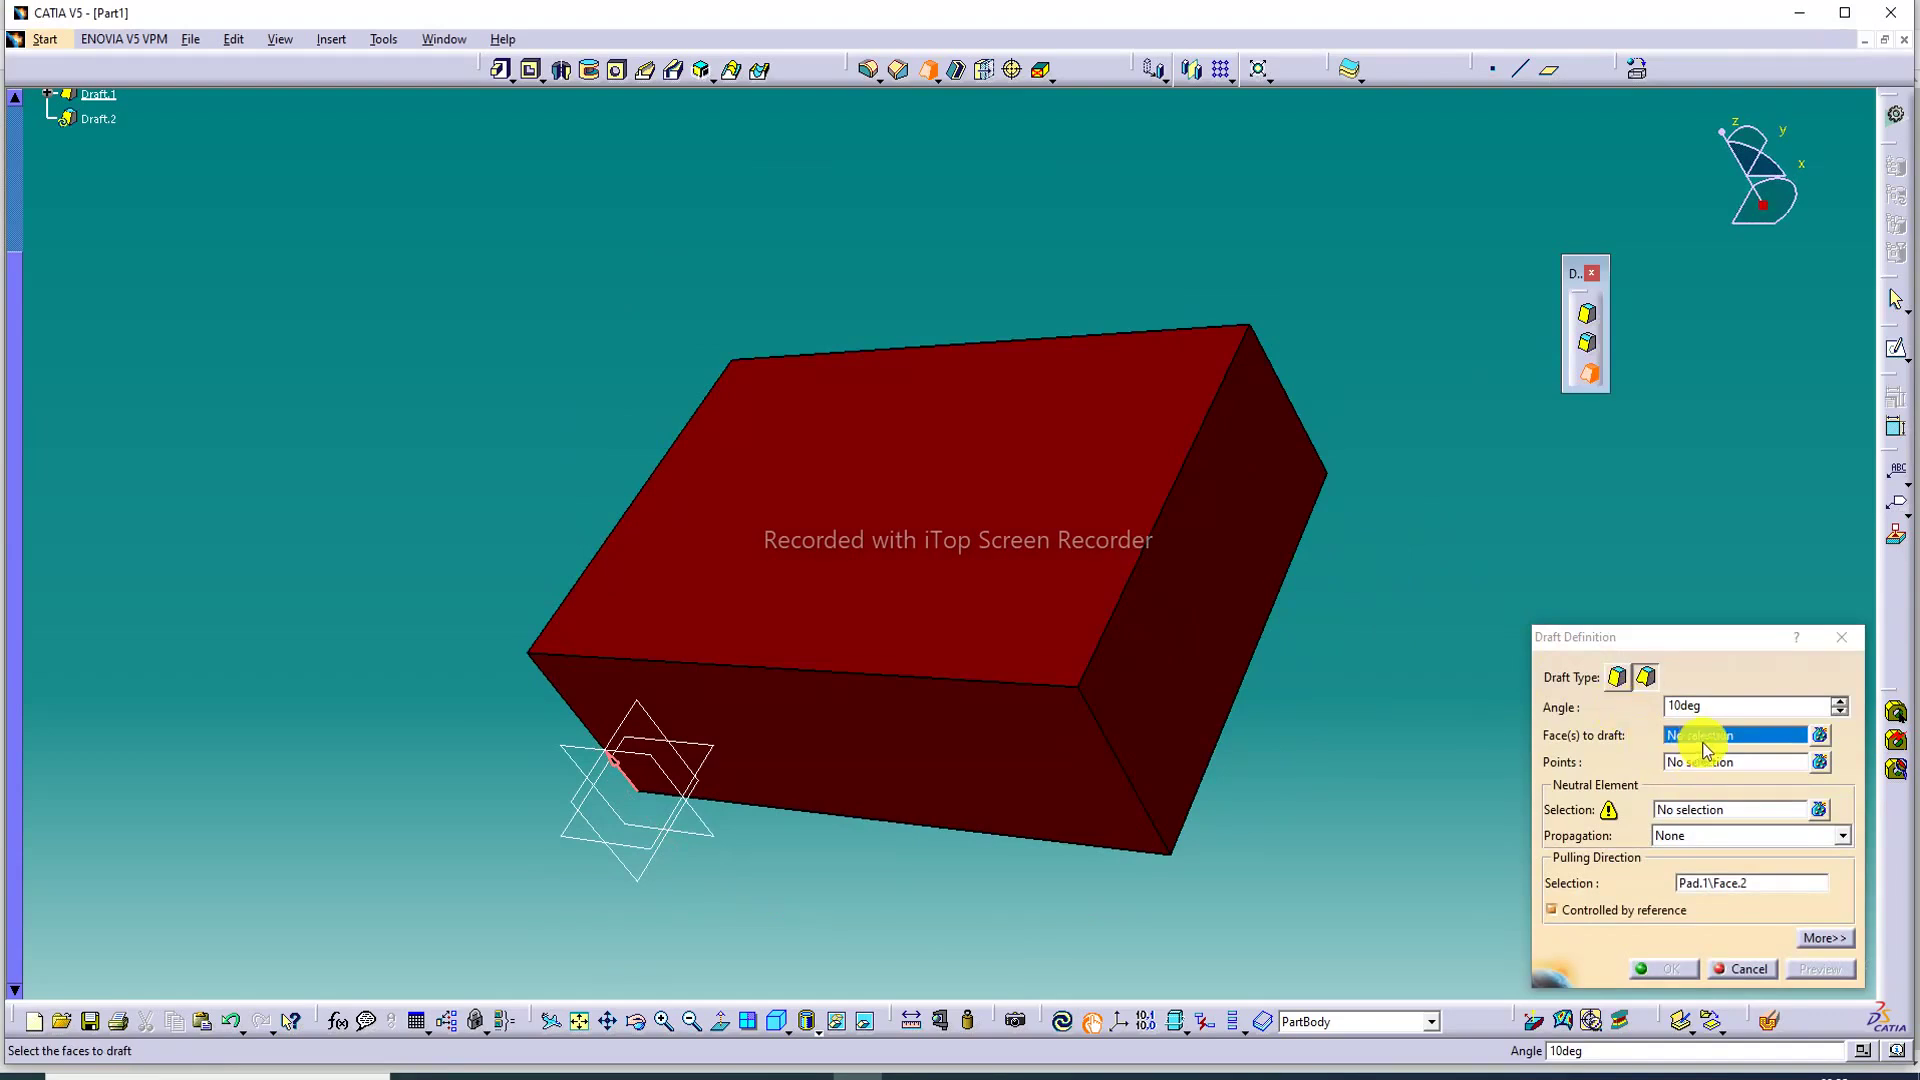
pyautogui.click(1196, 617)
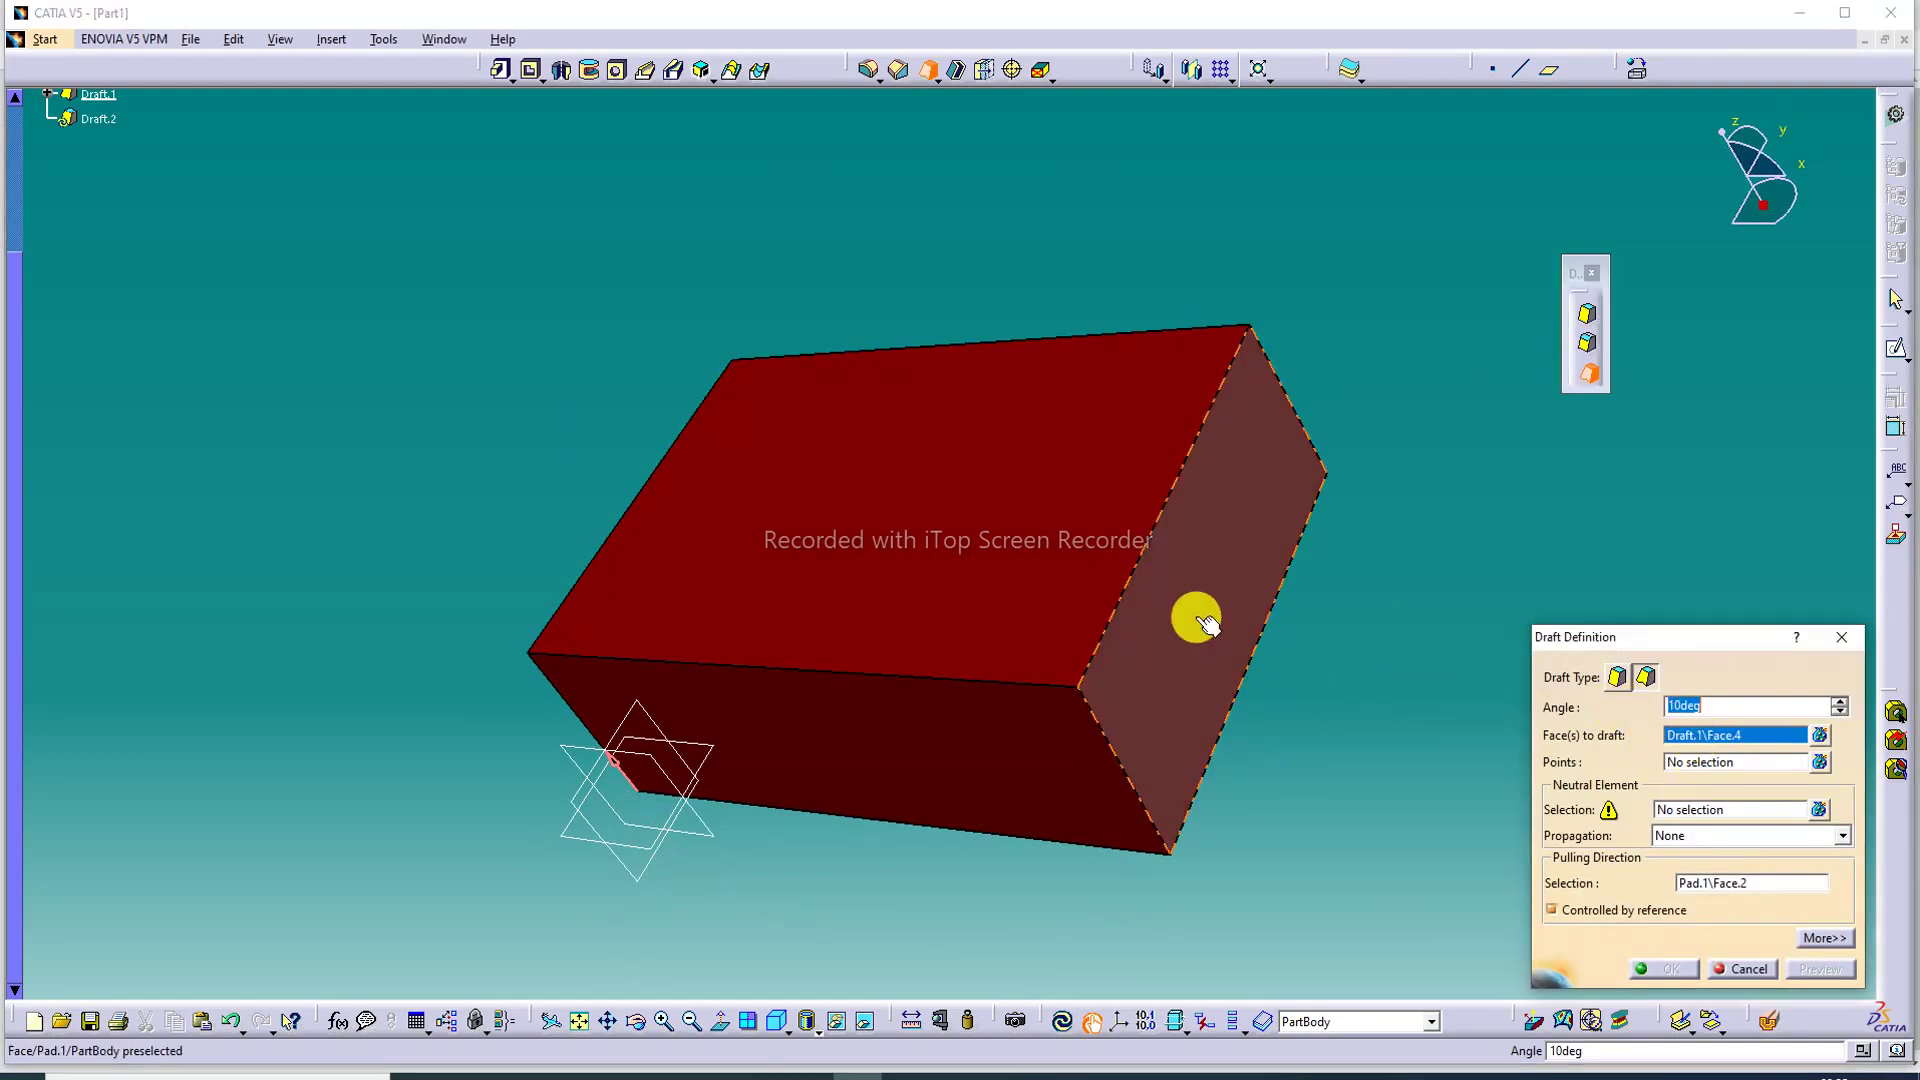
pyautogui.click(1708, 809)
pyautogui.click(1030, 614)
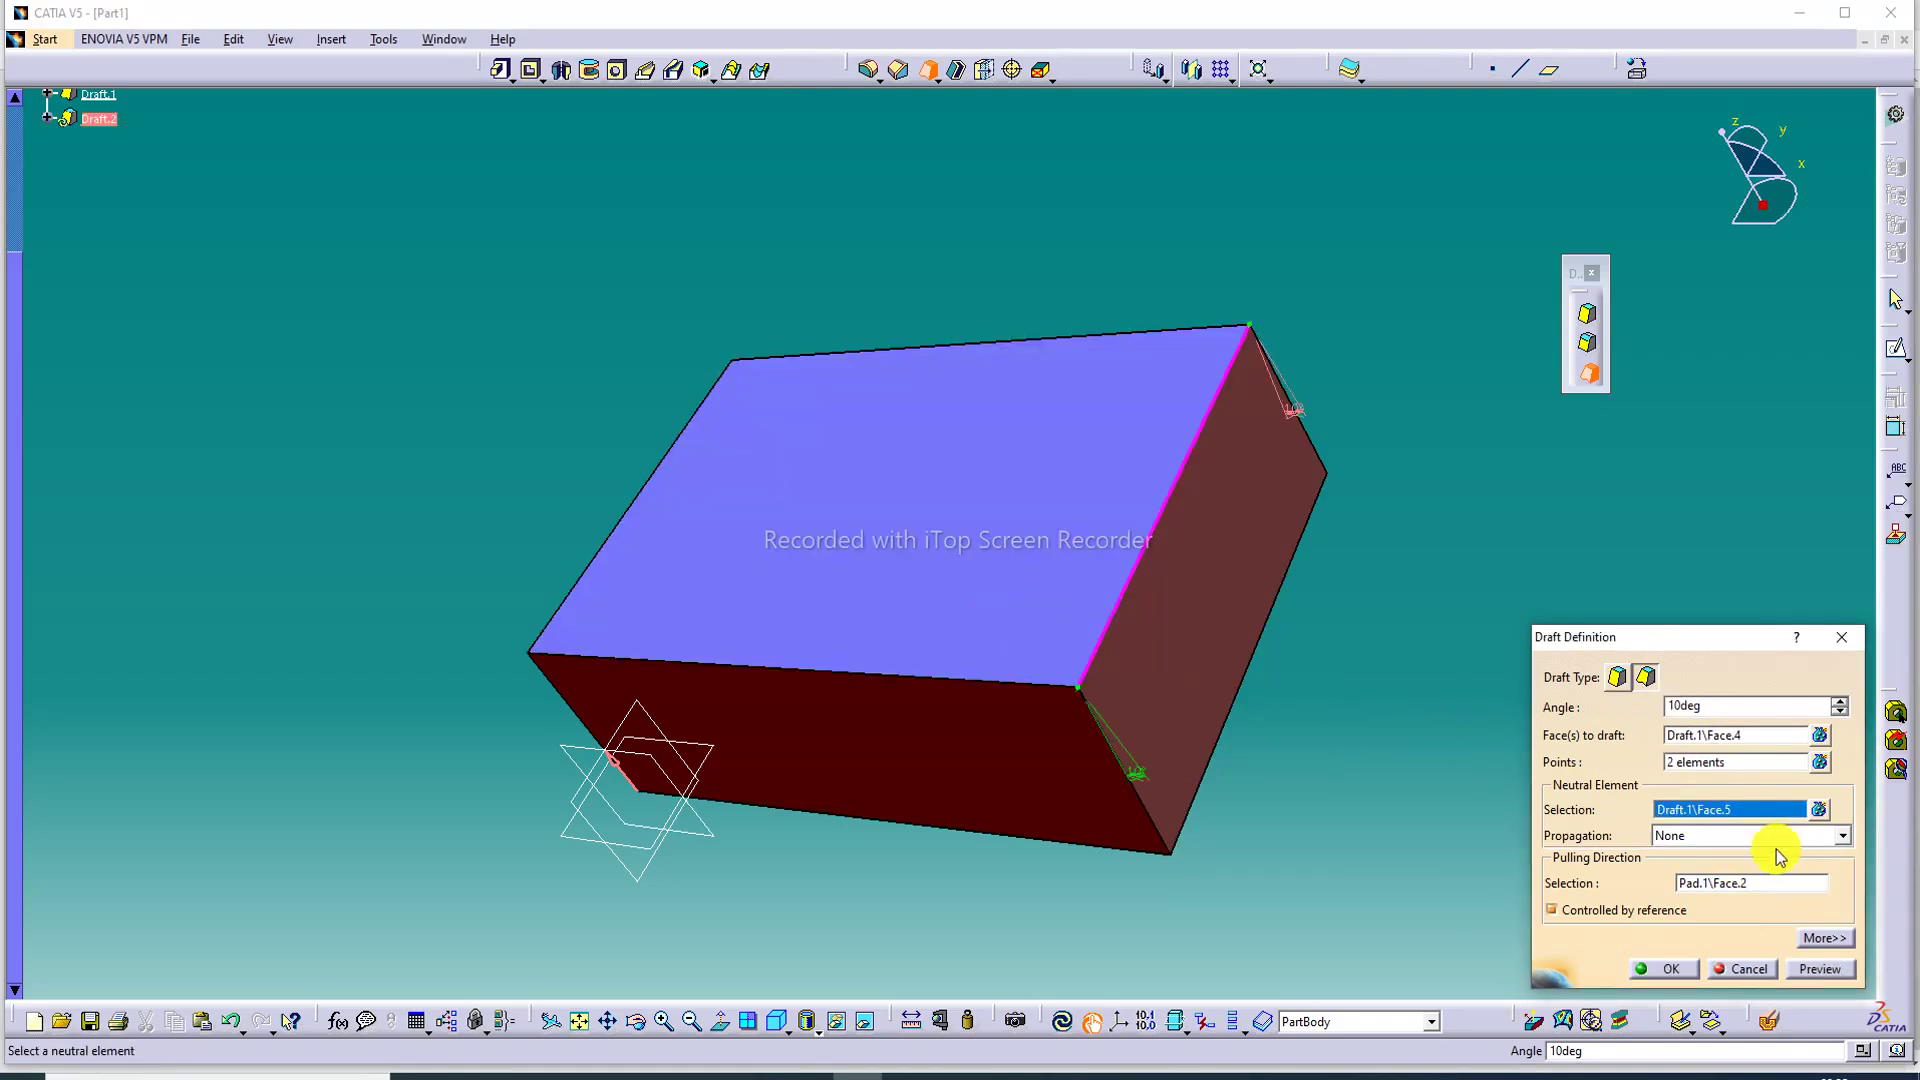
# Add three angle points spaced along the edge between the neutral face and the face to draft.
pyautogui.click(1720, 761)
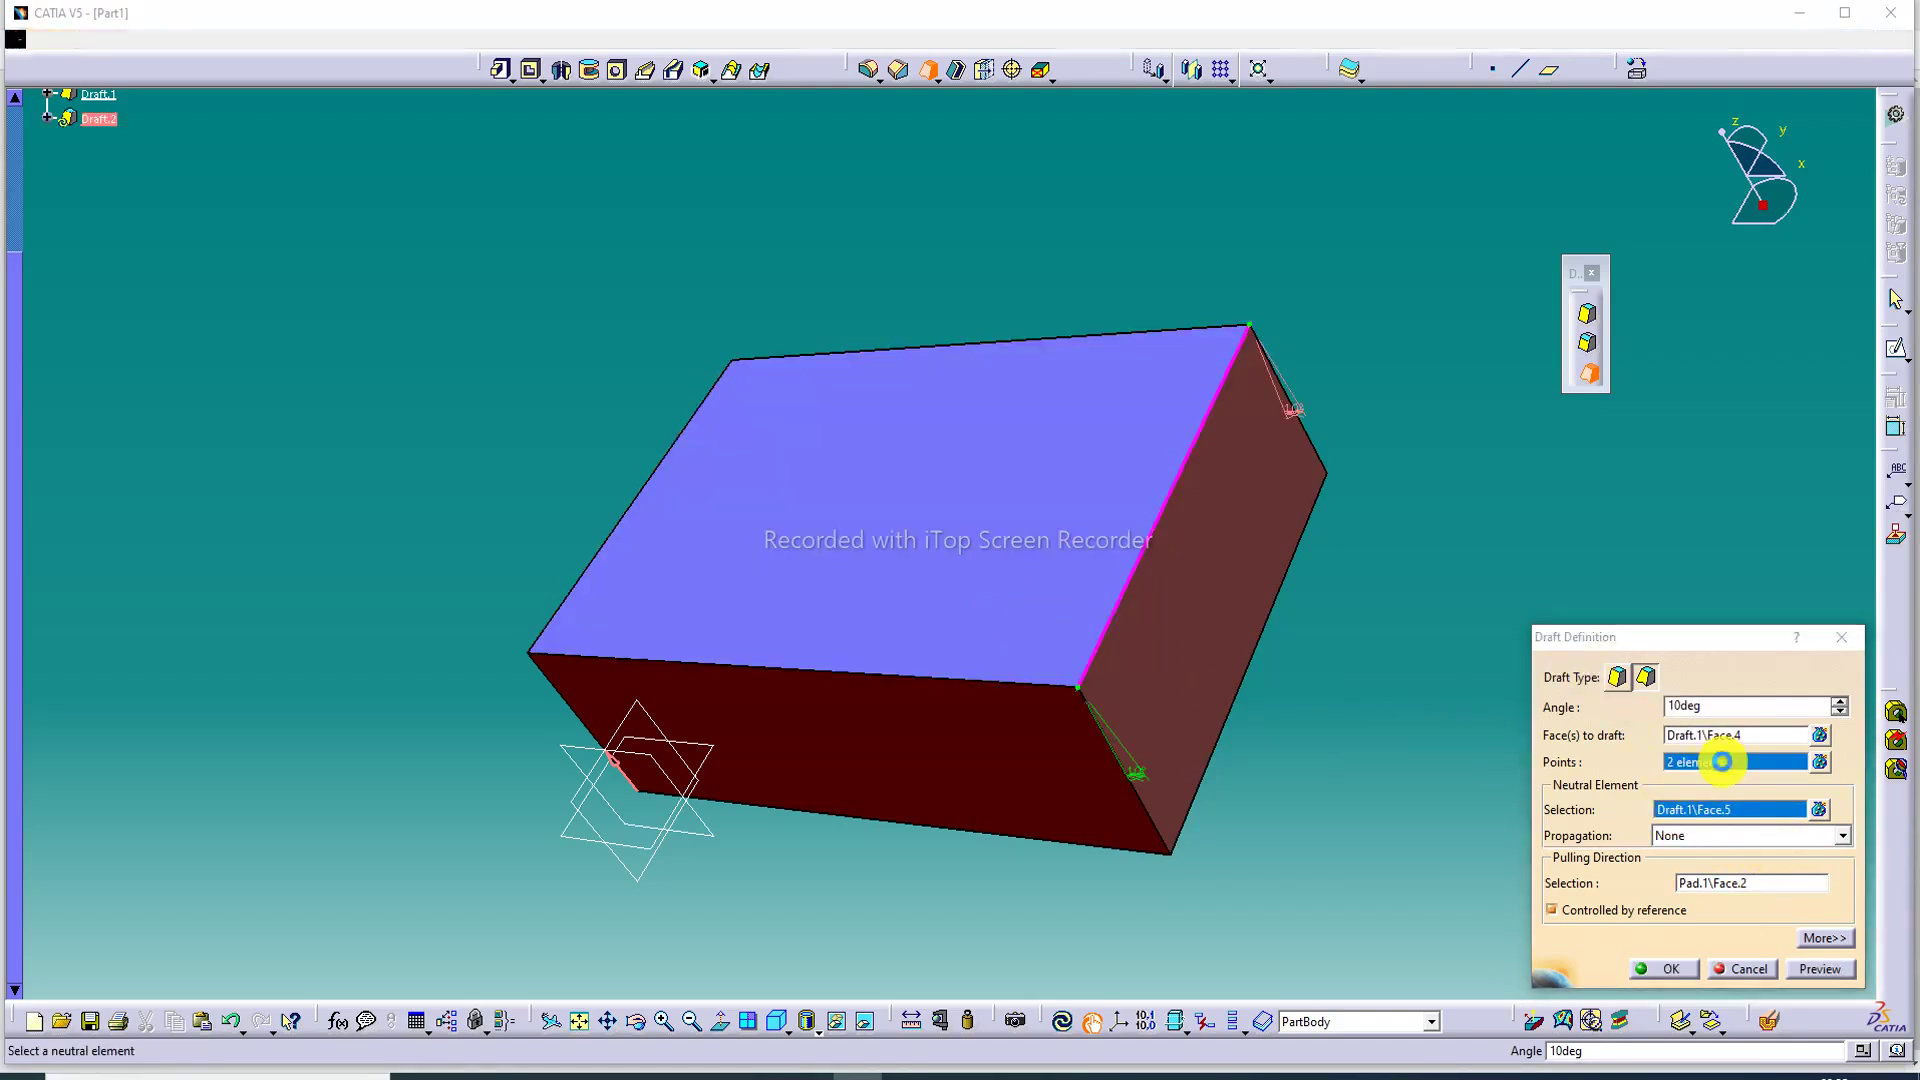
pyautogui.click(1210, 407)
pyautogui.click(1167, 500)
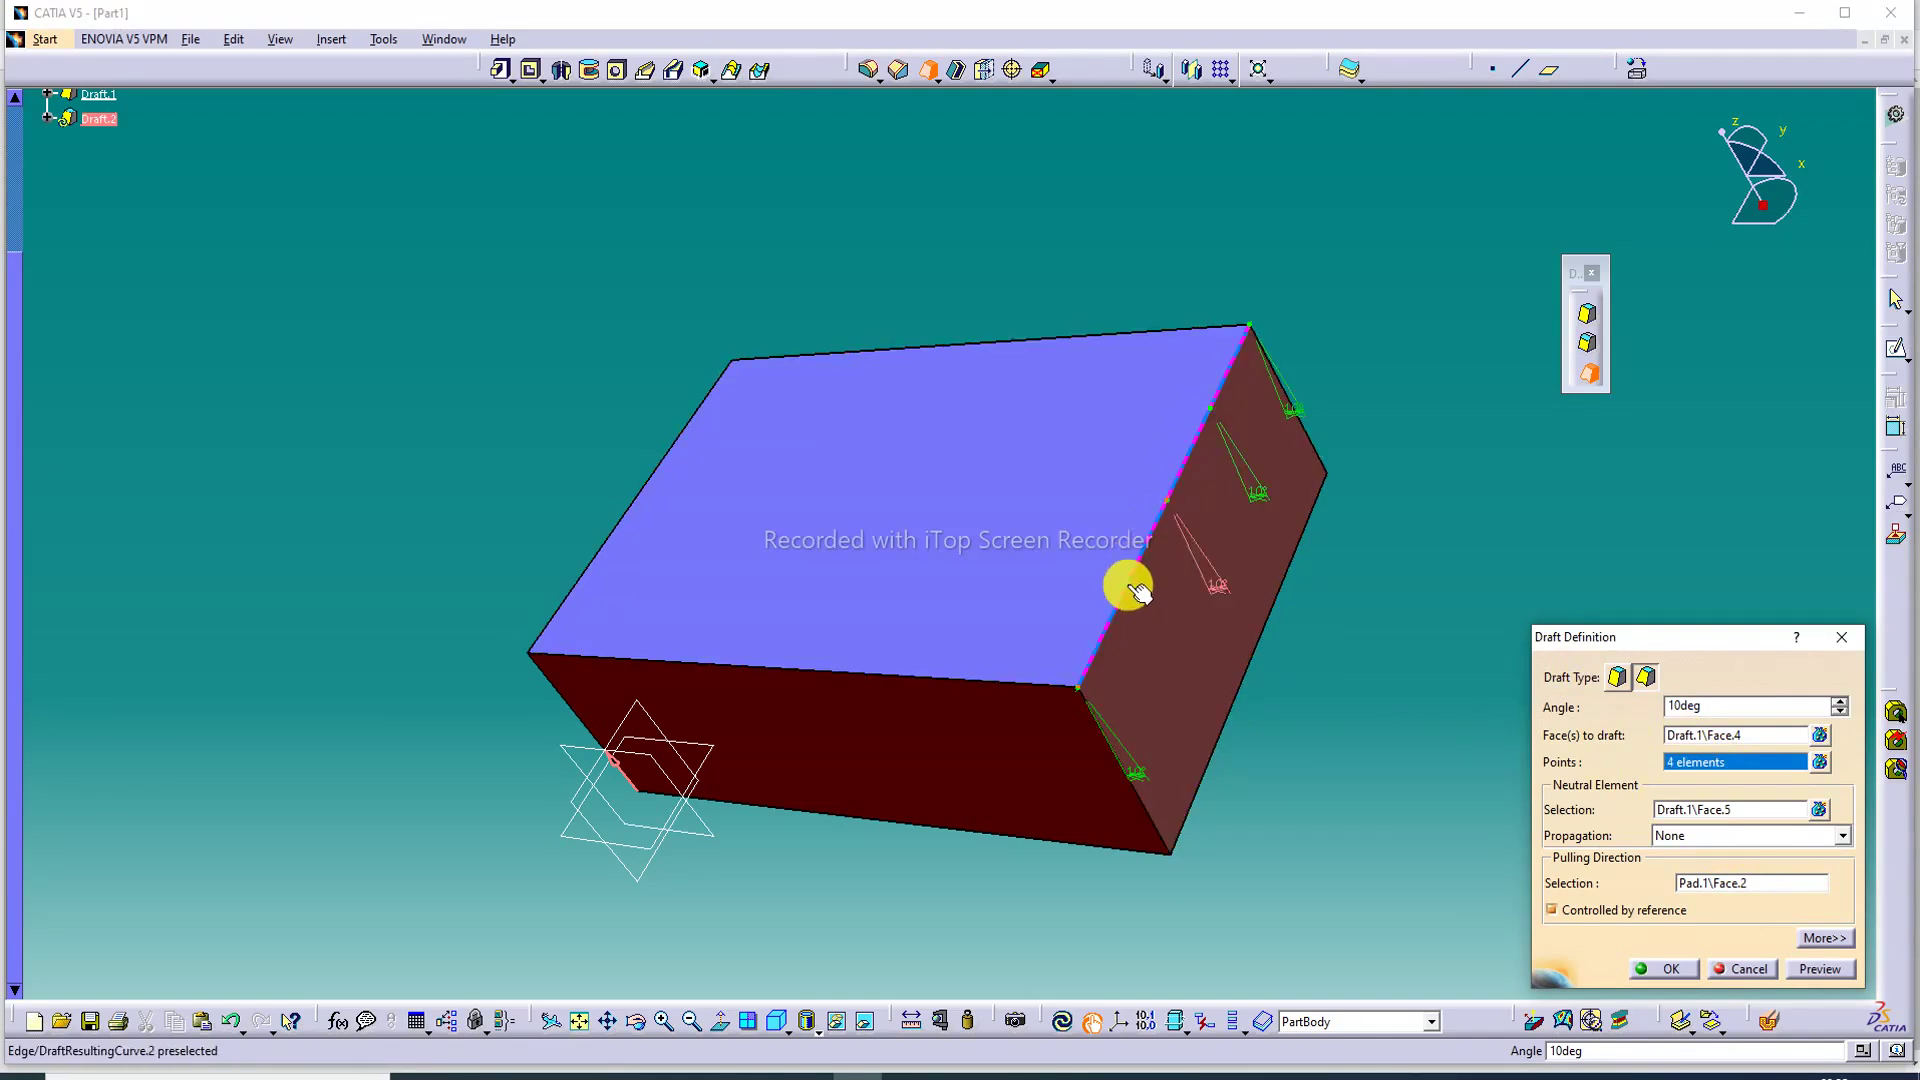
pyautogui.click(1121, 597)
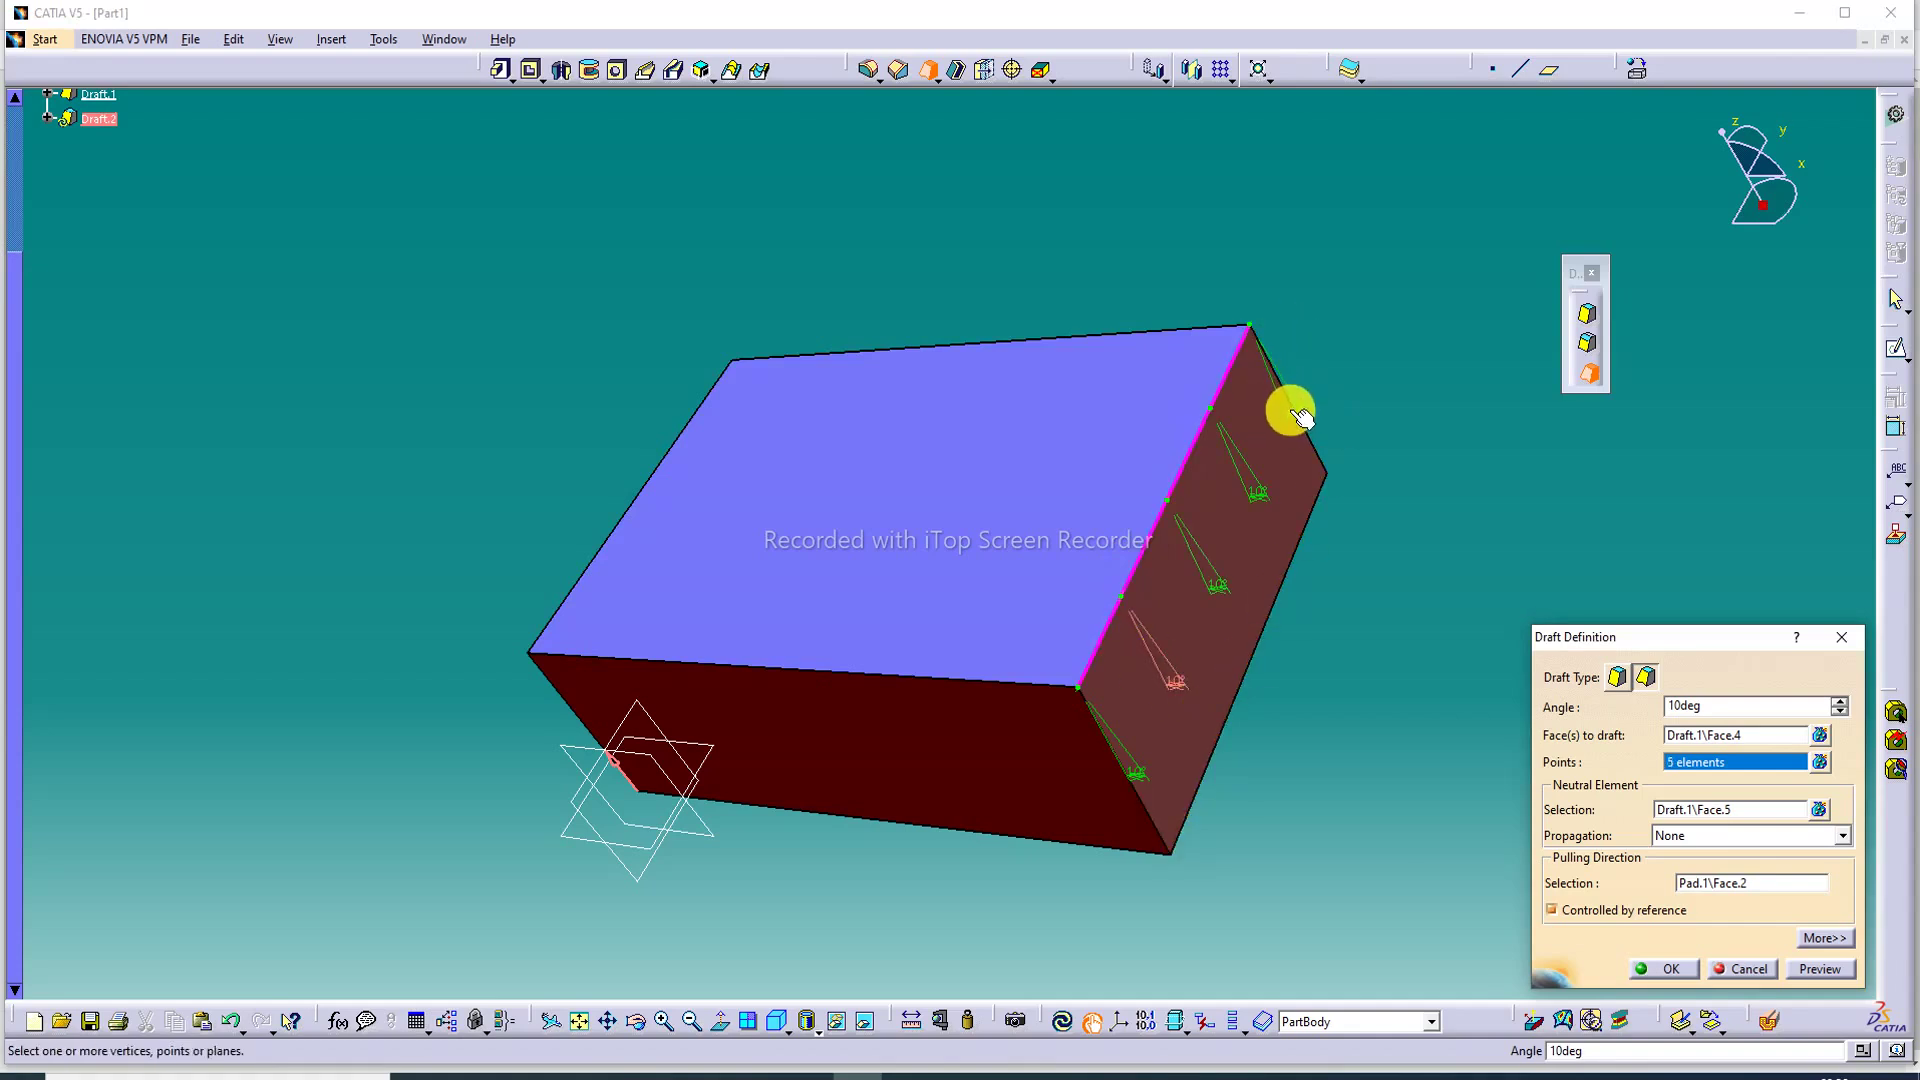
# Set the draft angle to 20 degrees at the edge's rear corner and 30 degrees at the added point nearest it.
pyautogui.doubleClick(1332, 378)
pyautogui.write('20')
pyautogui.press('Return')
pyautogui.click(1262, 500)
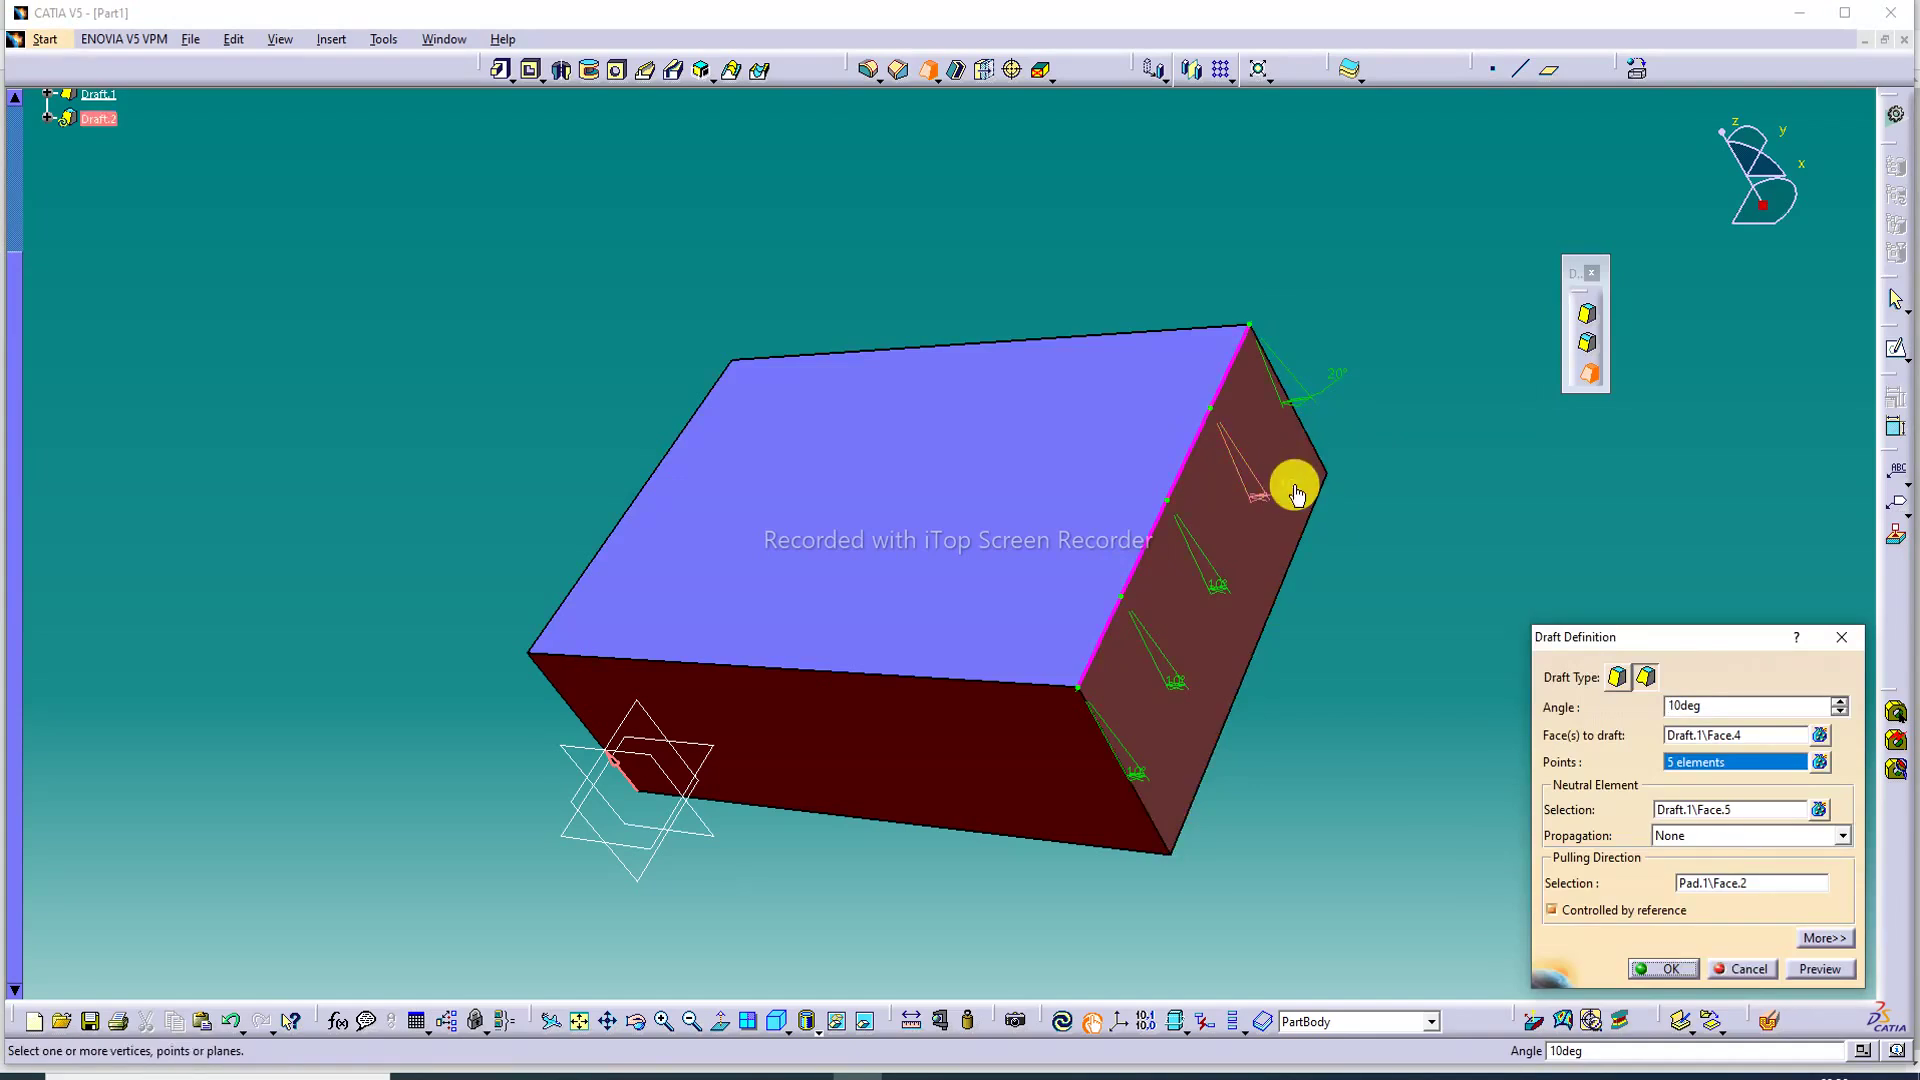
pyautogui.doubleClick(1287, 484)
pyautogui.write('3')
pyautogui.write('0')
pyautogui.press('Return')
# Set the draft angle to 20 degrees at the middle point and 30 degrees at the added point nearest the front corner.
pyautogui.doubleClick(1256, 591)
pyautogui.write('2')
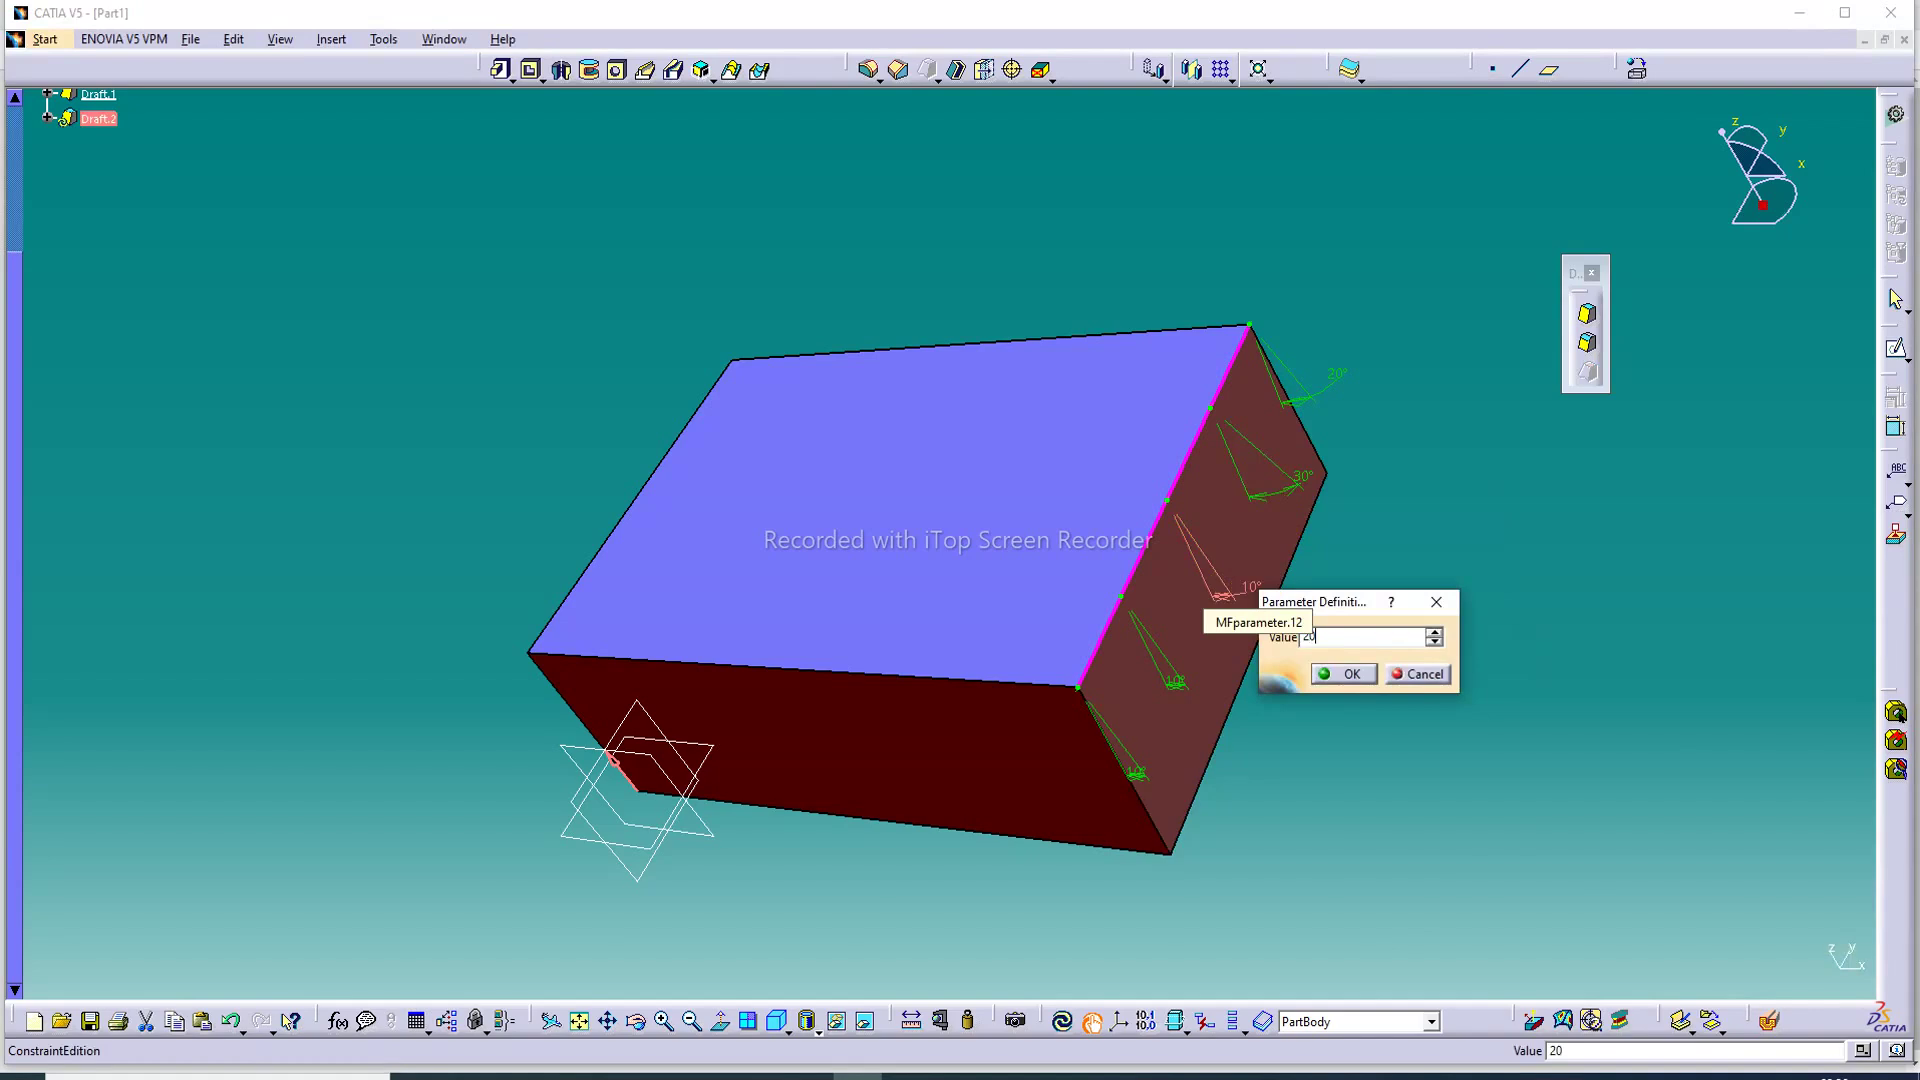
pyautogui.write('0')
pyautogui.press('Return')
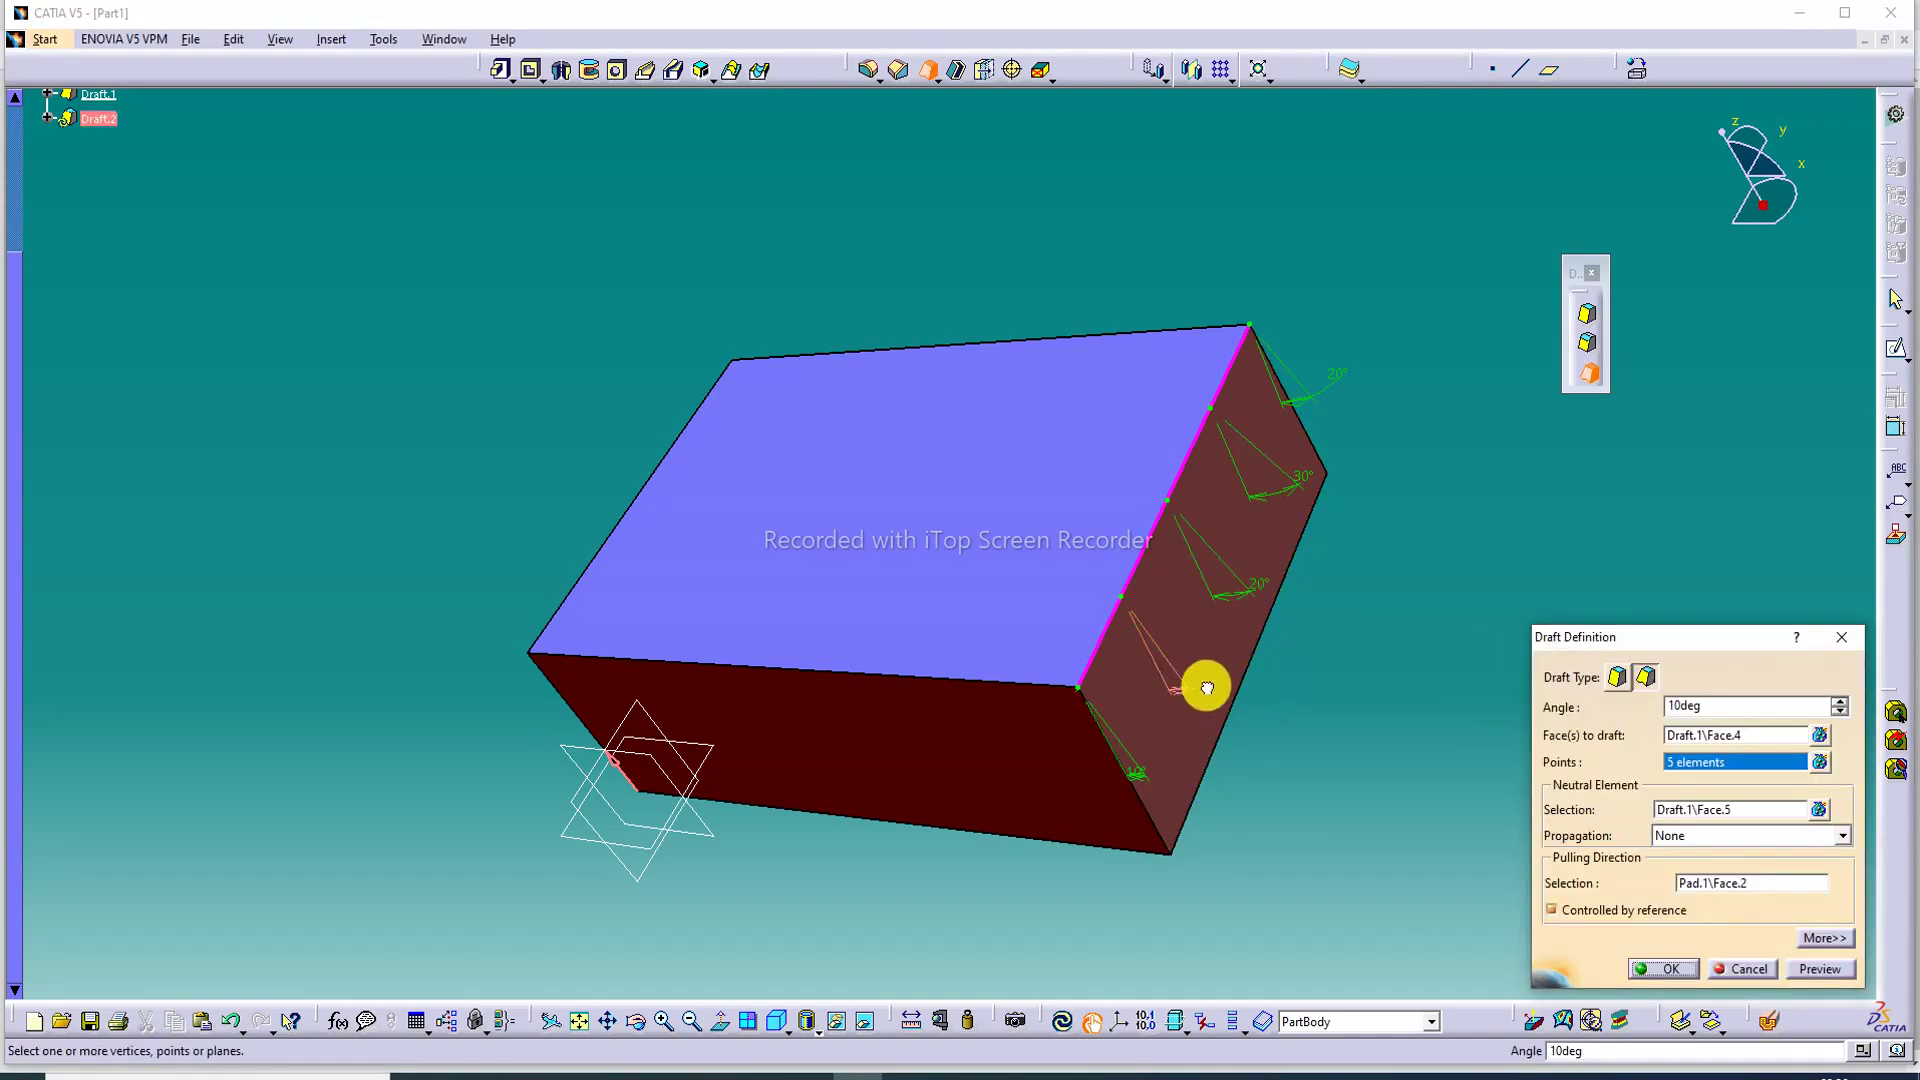
pyautogui.doubleClick(1206, 688)
pyautogui.write('3')
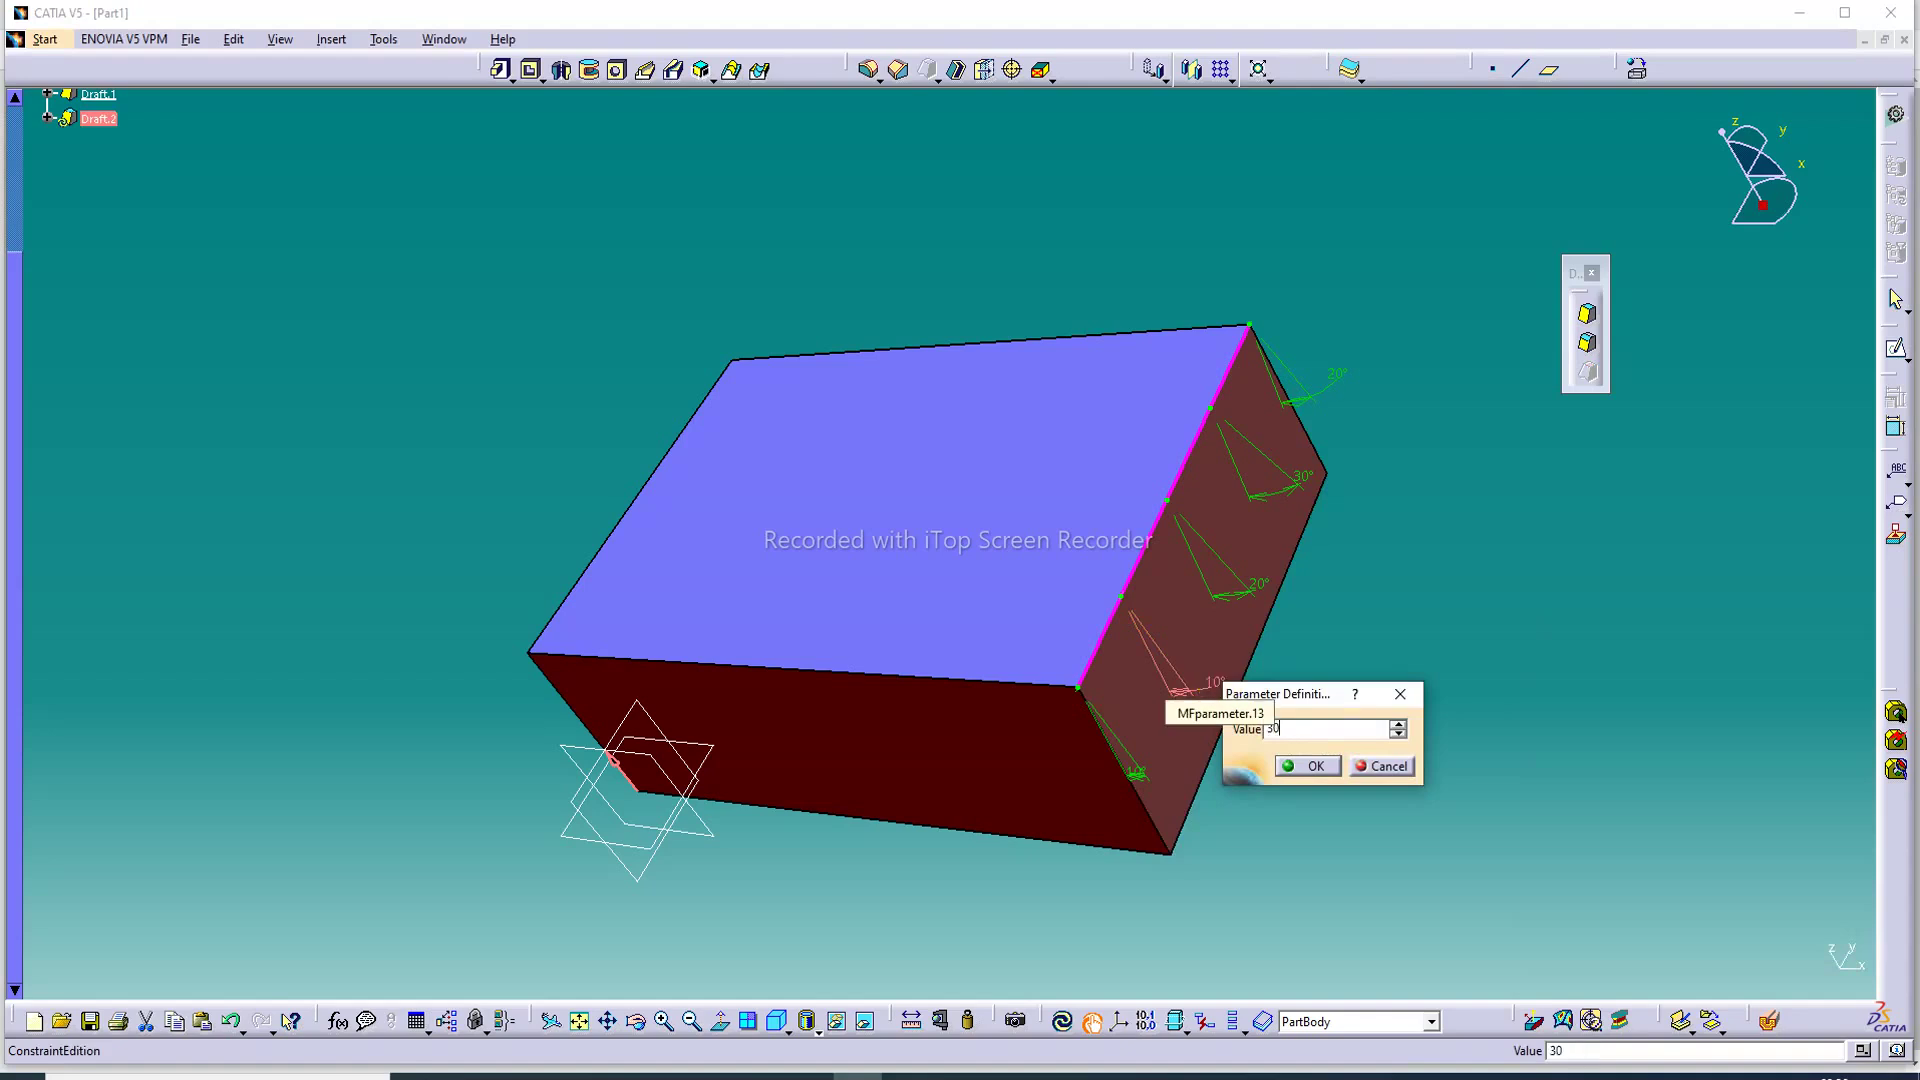
pyautogui.write('0')
pyautogui.press('Return')
# Set the draft angle to 20 degrees at the front corner, then preview and apply the second variable draft.
pyautogui.doubleClick(1197, 776)
pyautogui.write('2')
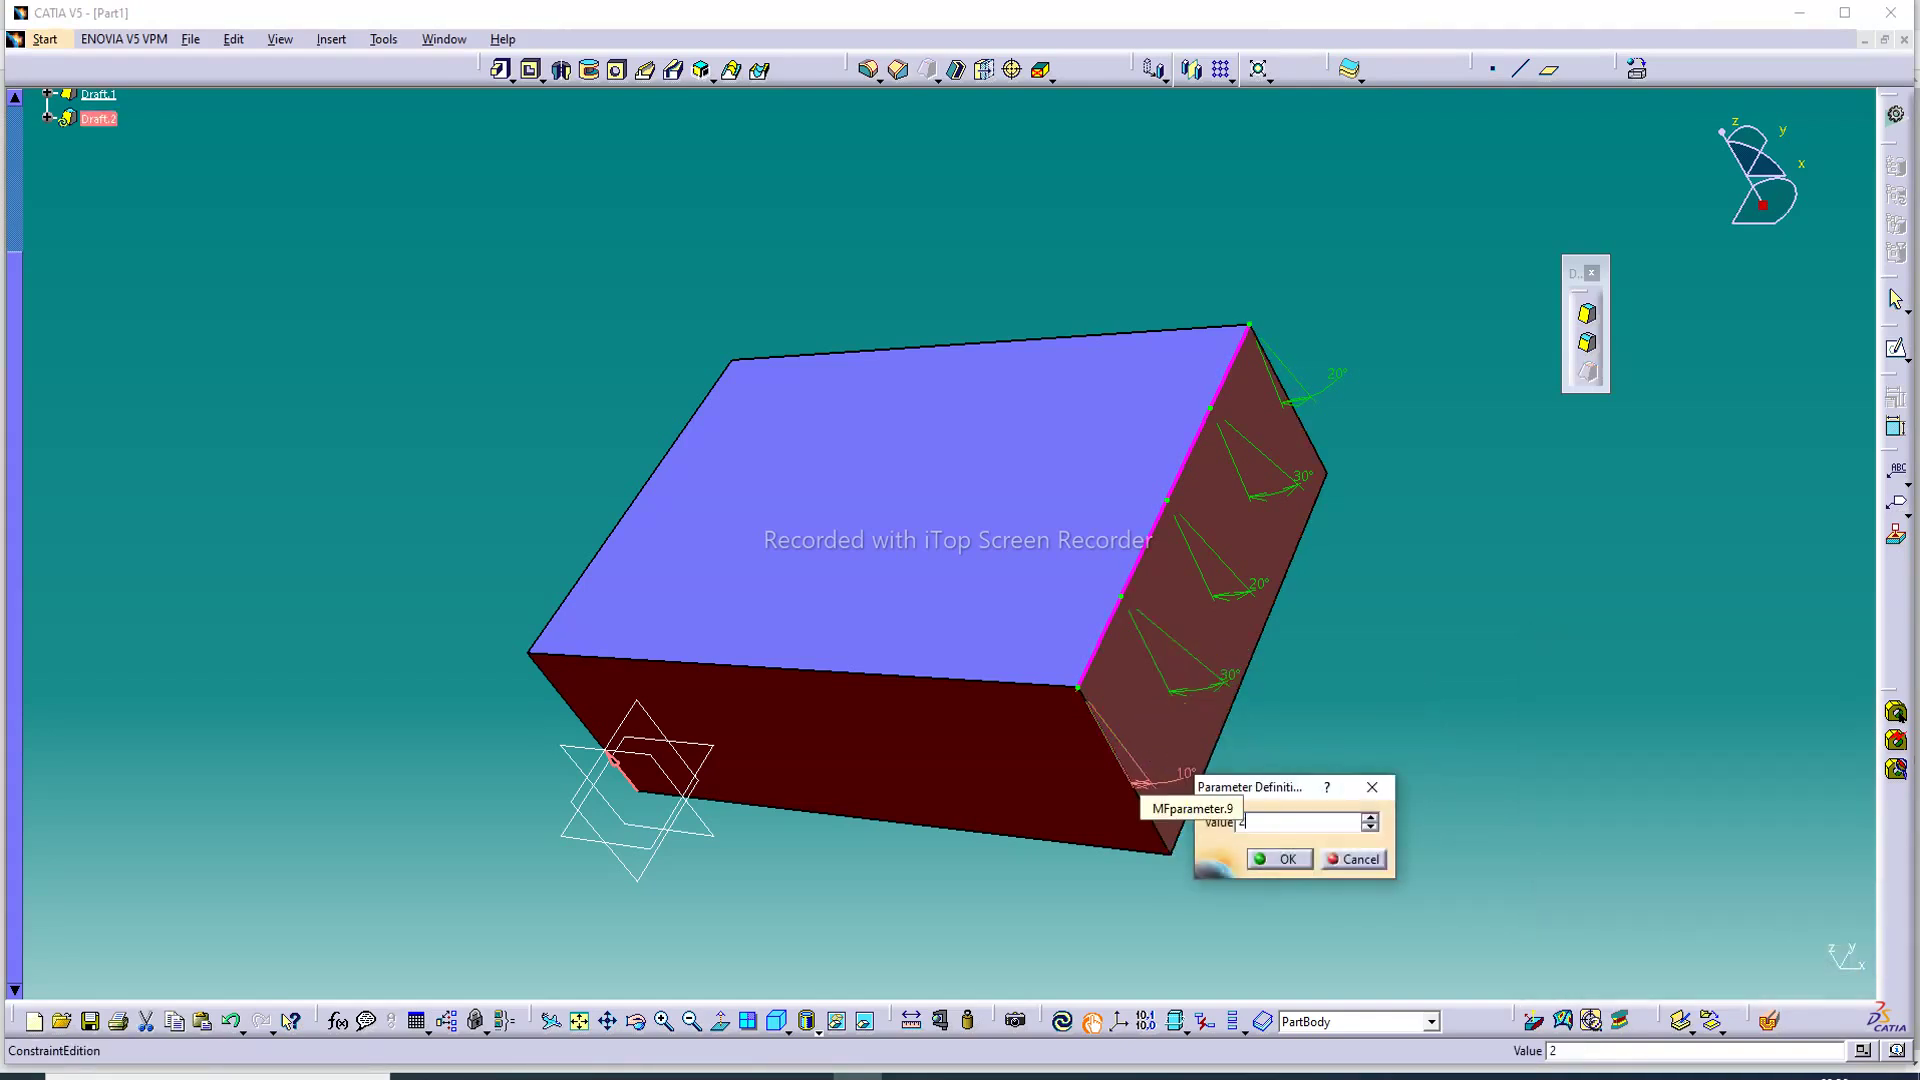
pyautogui.write('0')
pyautogui.press('Return')
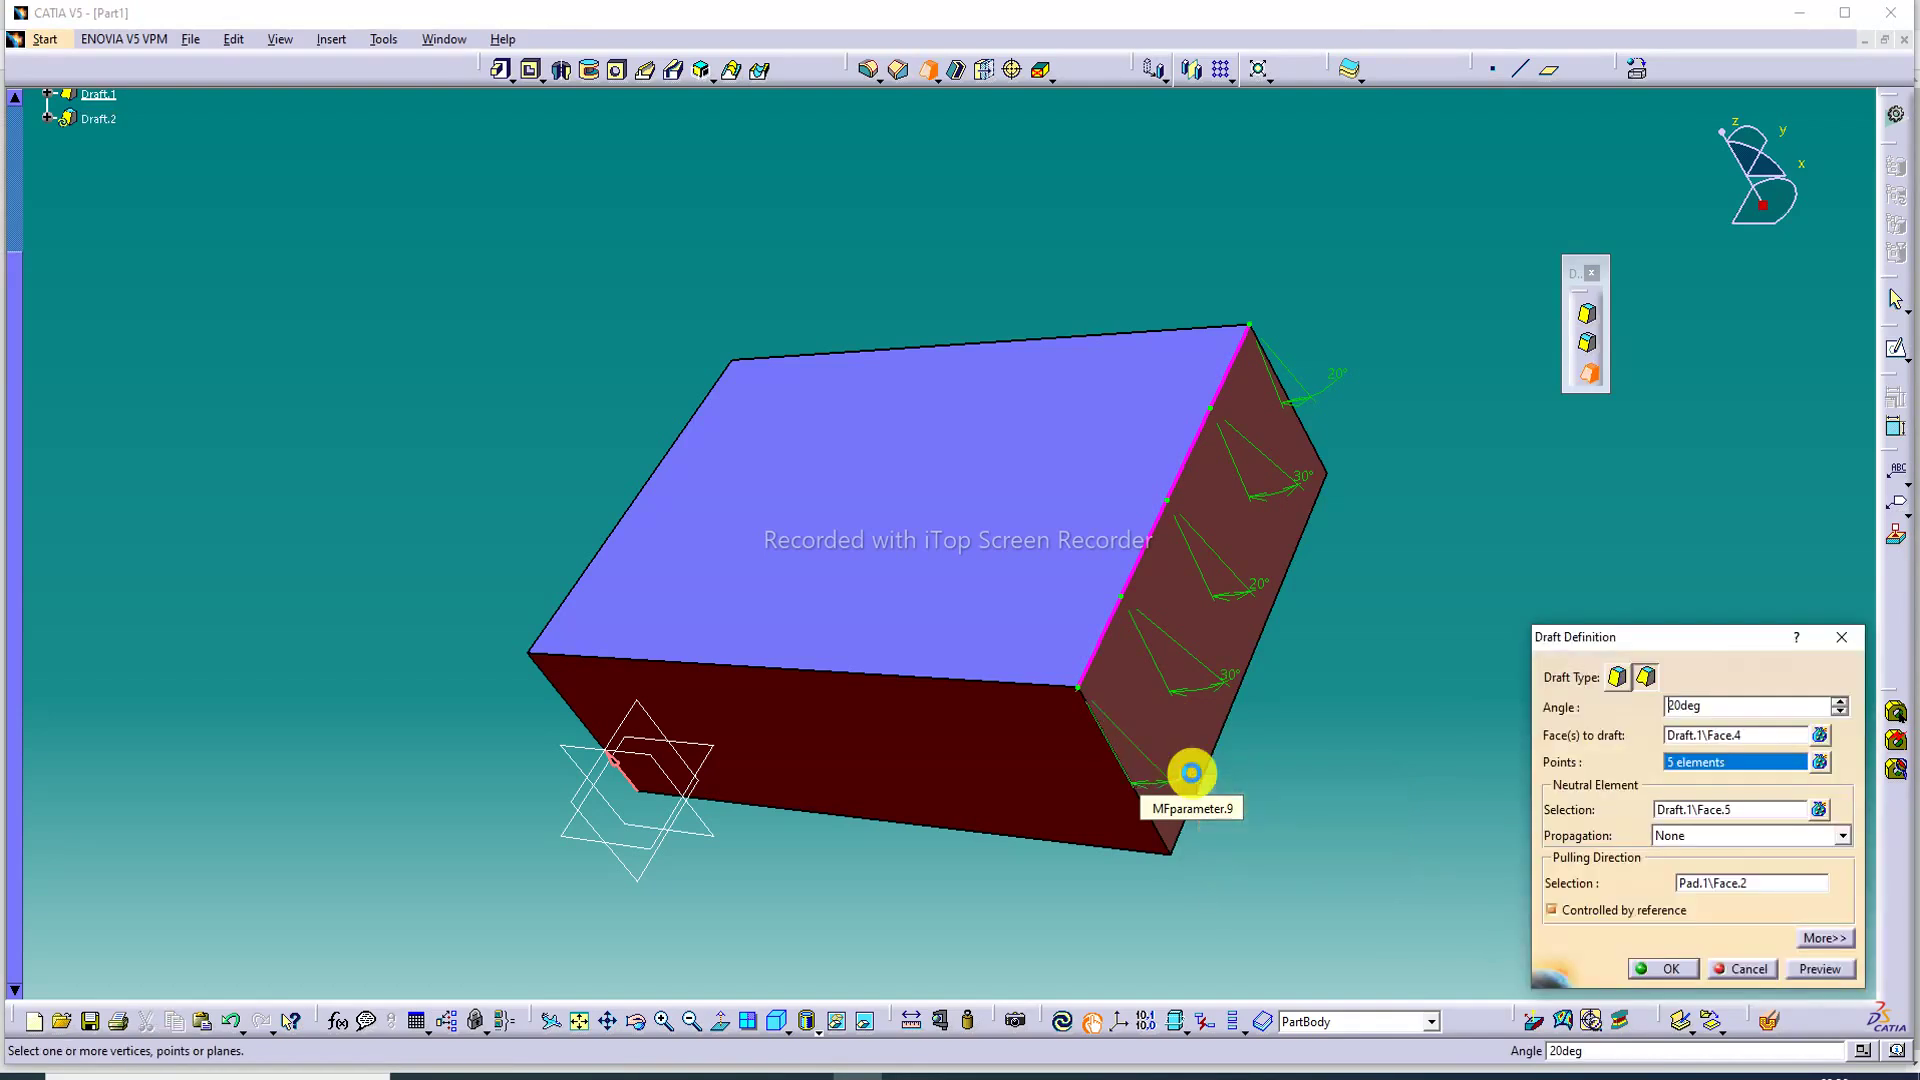
pyautogui.click(1816, 970)
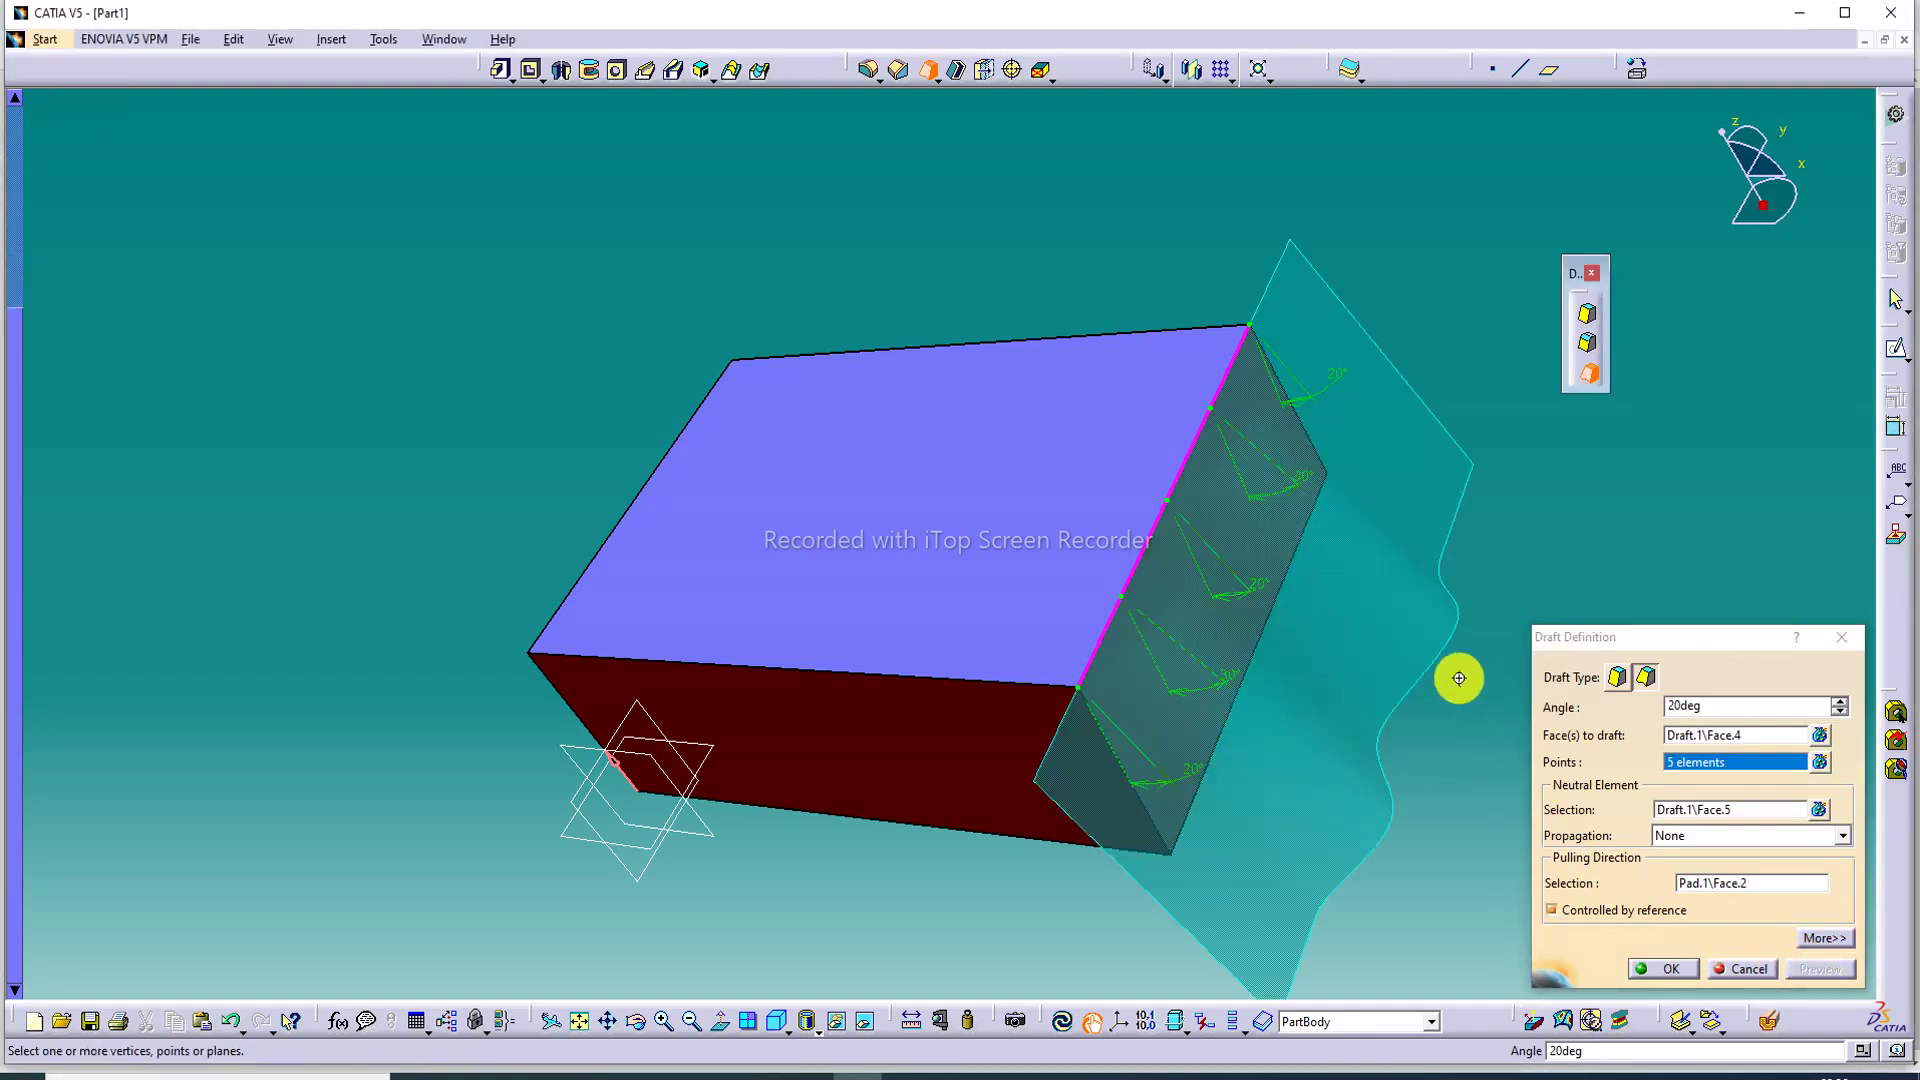
pyautogui.click(1664, 966)
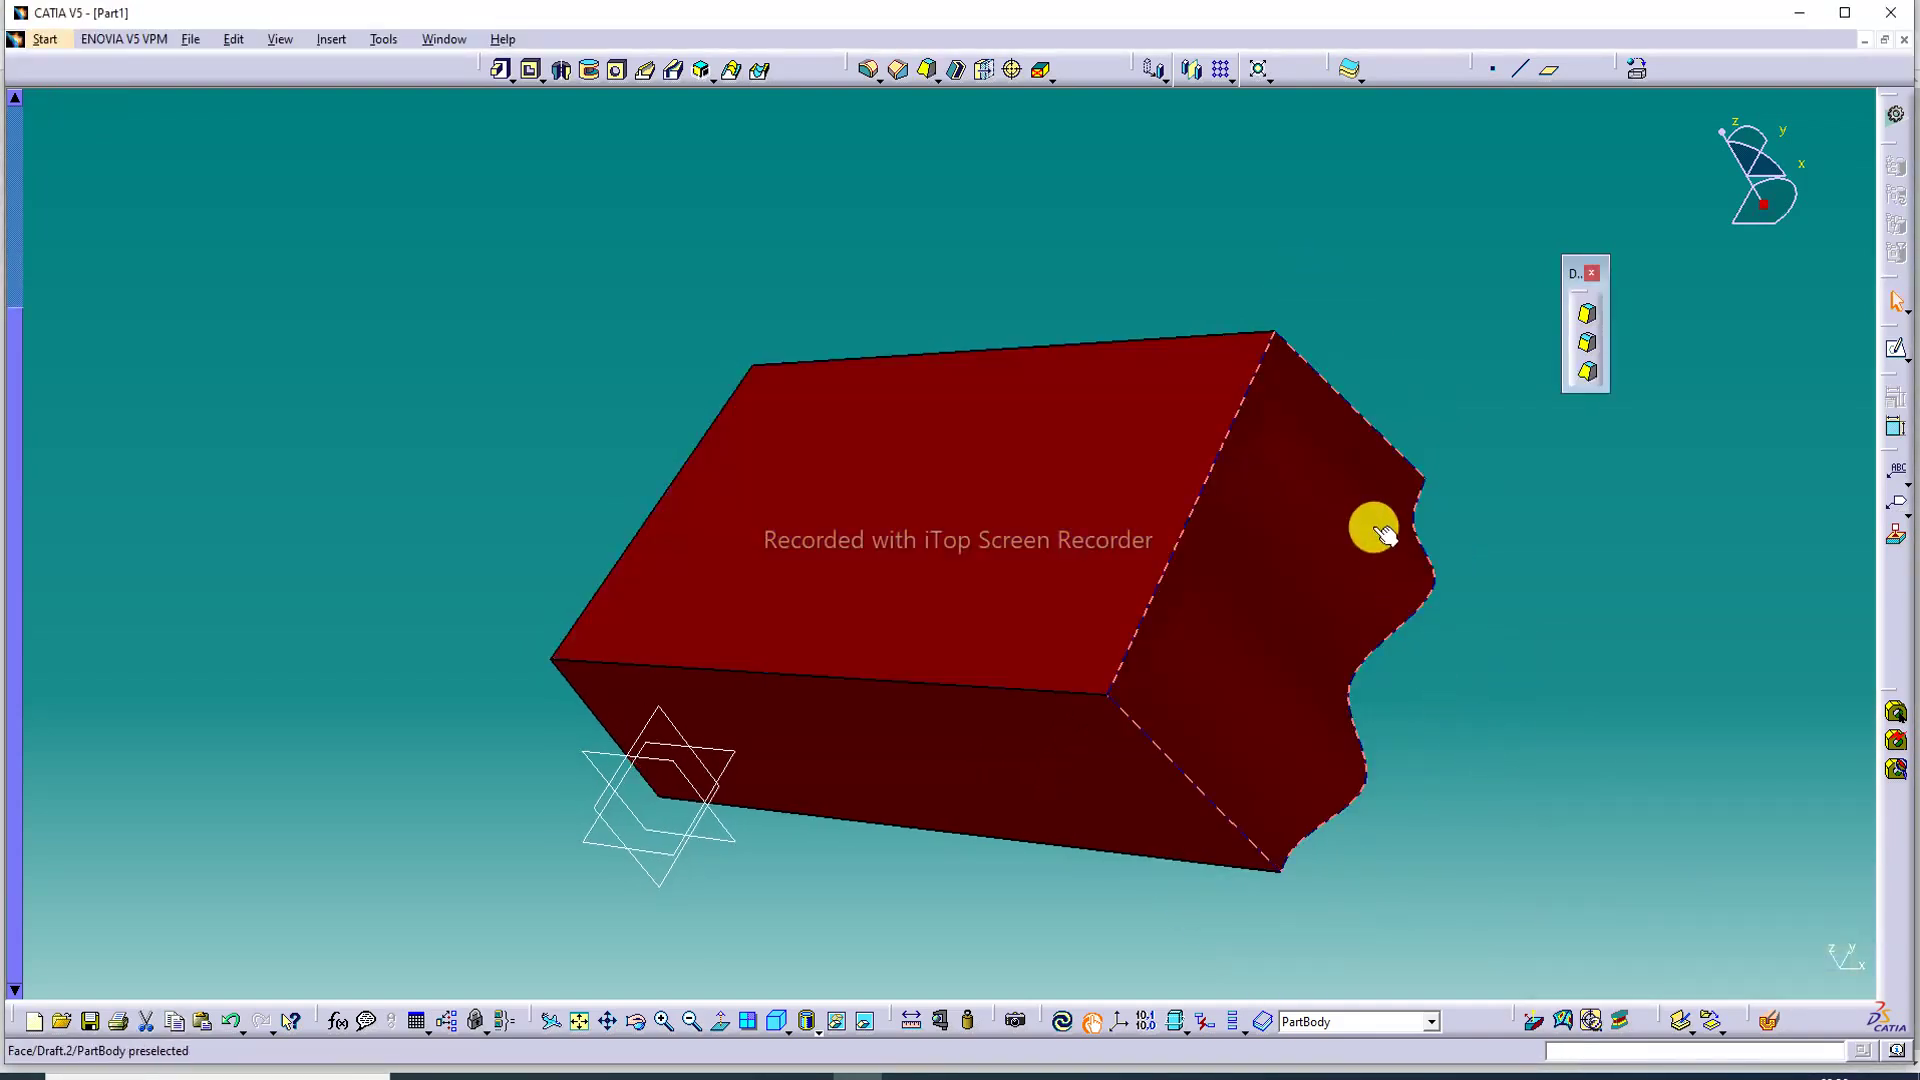
# Set the fill color of the second drafted face to cyan.
pyautogui.moveTo(1436, 643); pyautogui.dragTo(1239, 523, button='middle')
pyautogui.rightClick(1241, 519)
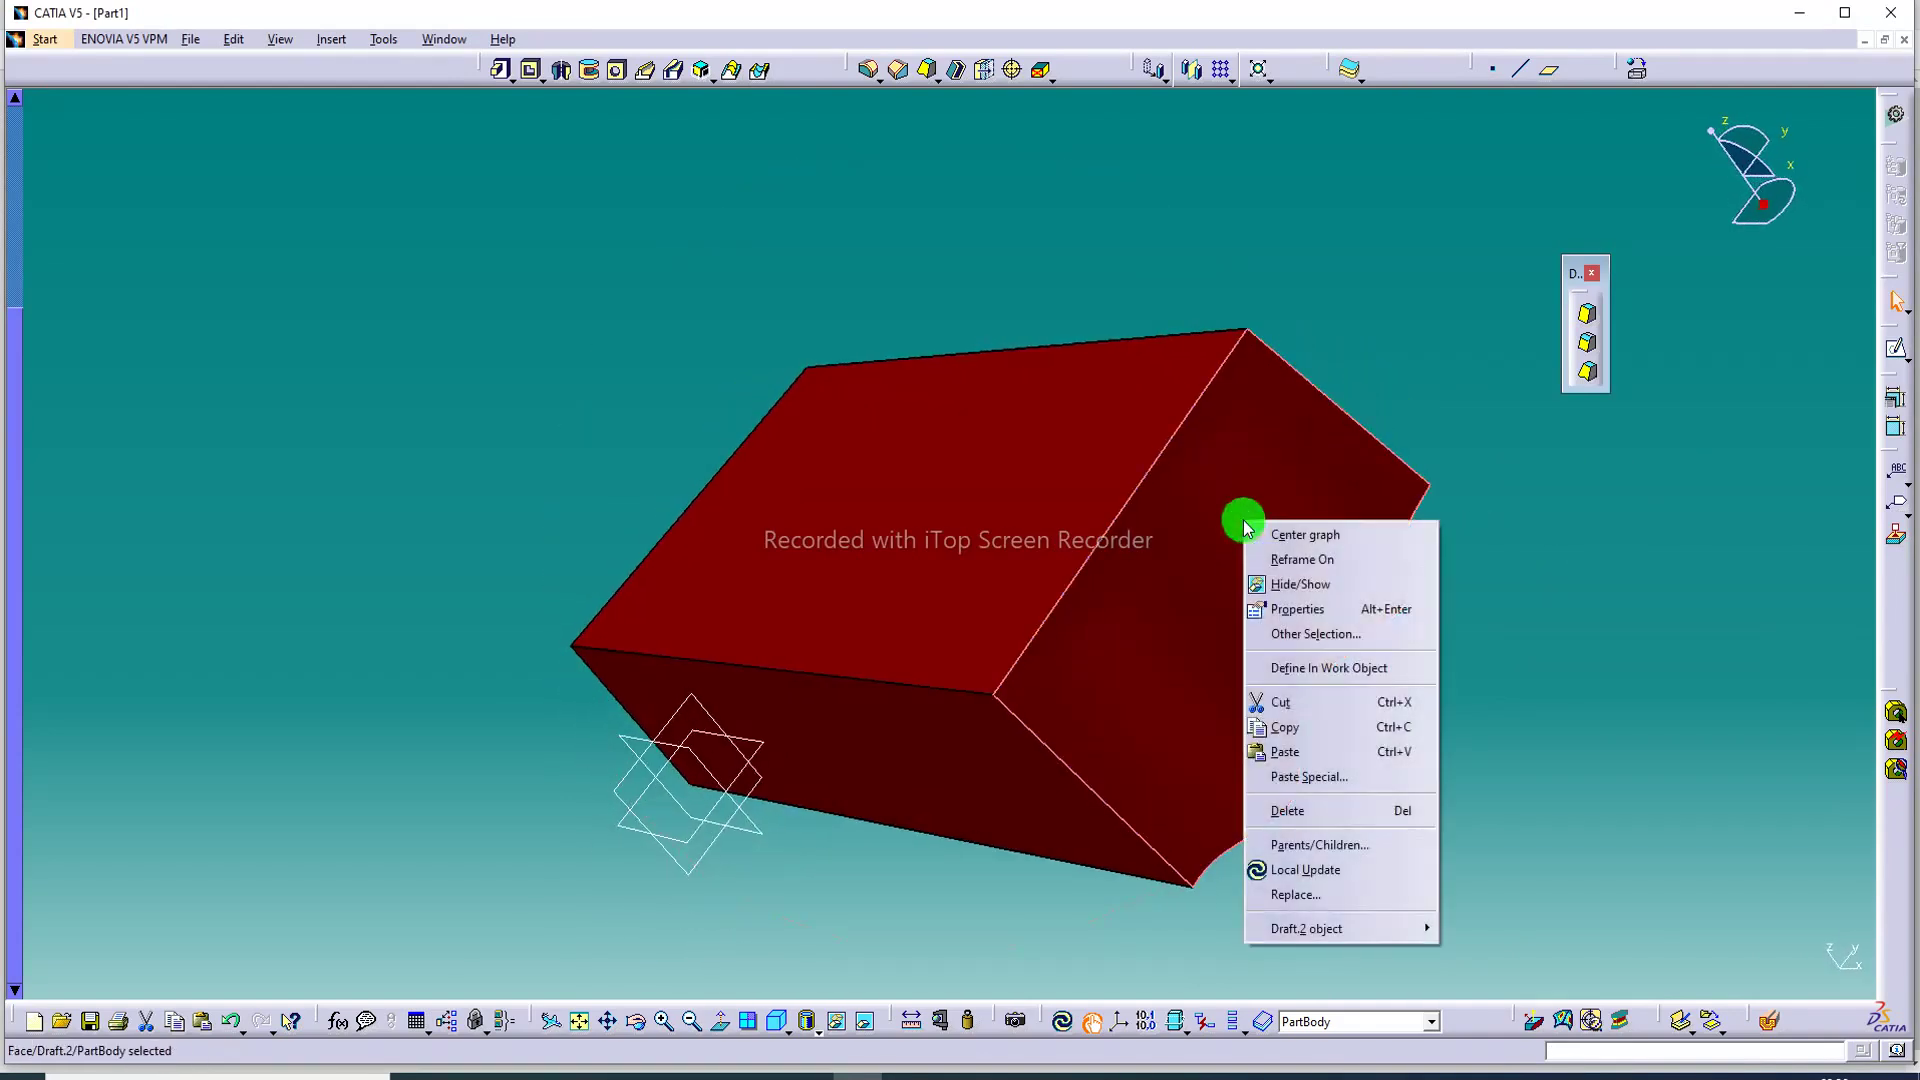
pyautogui.click(1305, 610)
pyautogui.click(1320, 399)
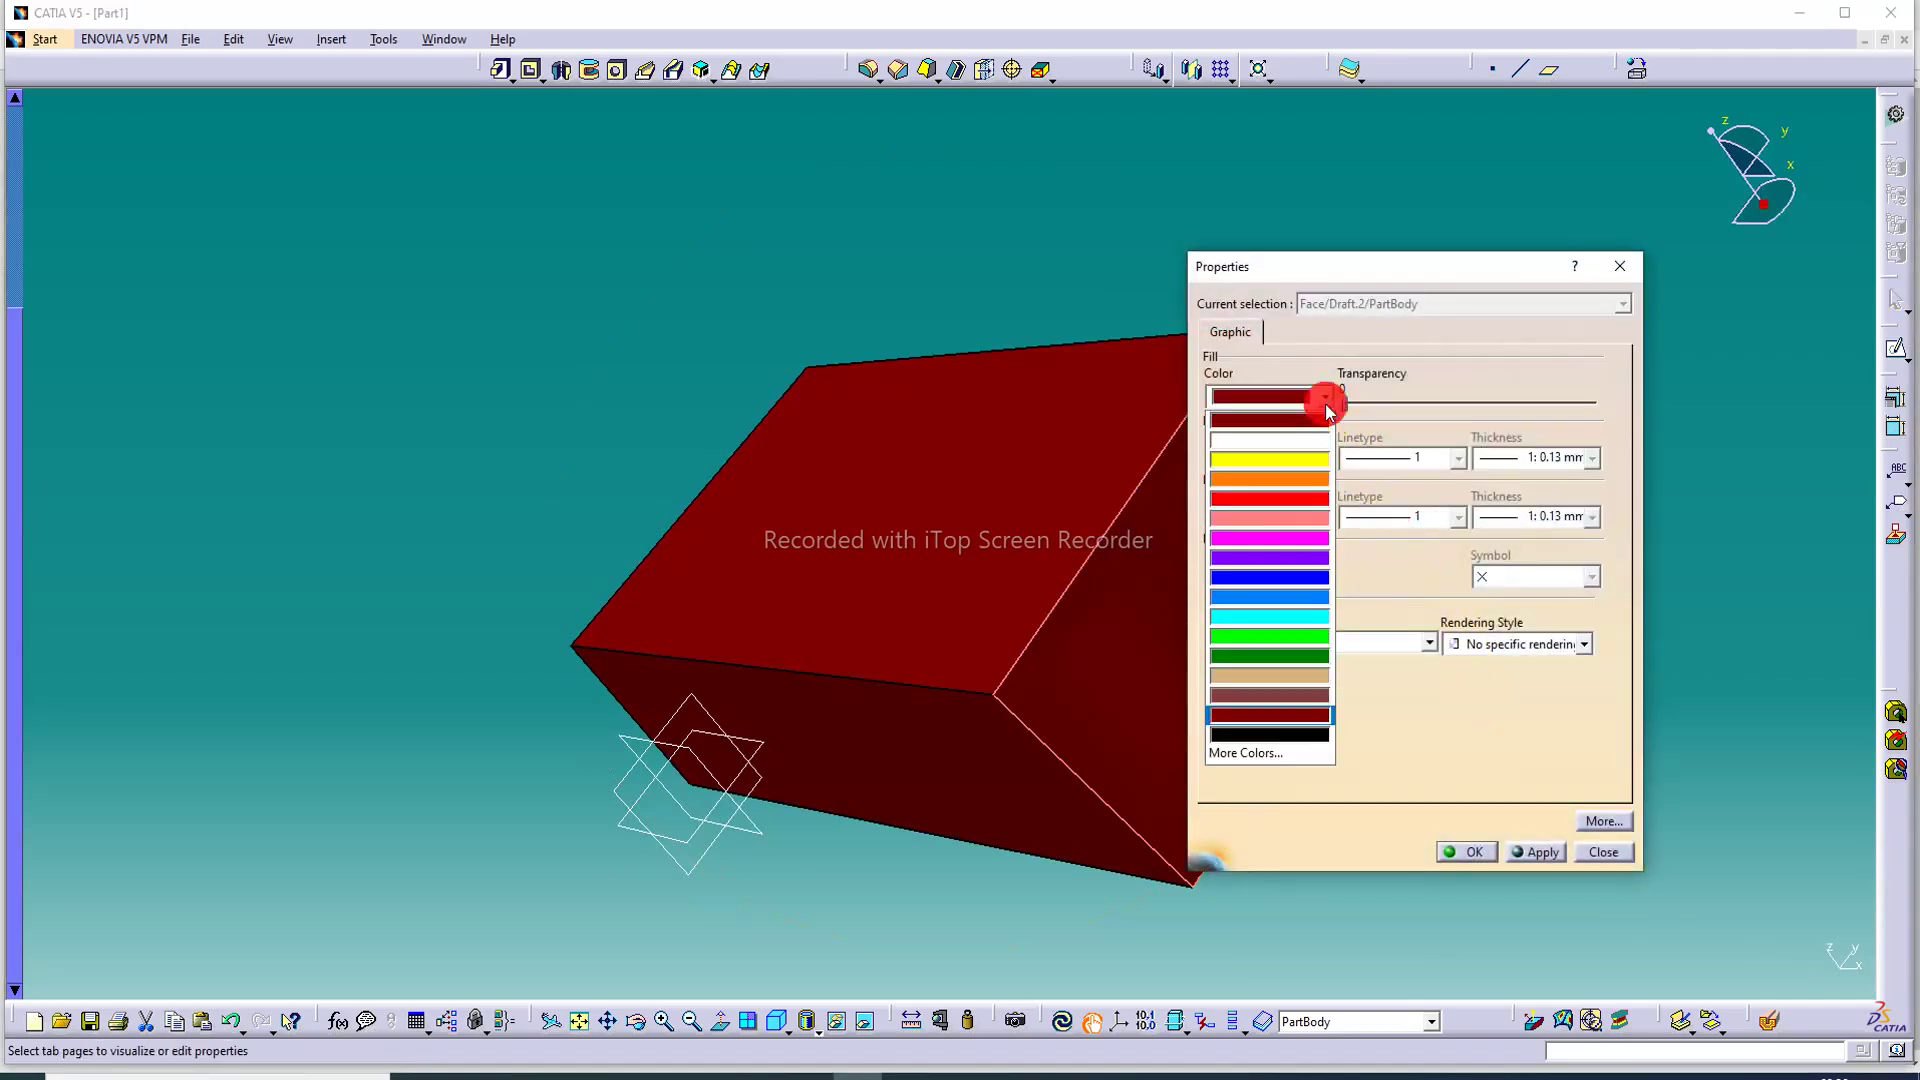
pyautogui.click(1295, 617)
pyautogui.click(1467, 852)
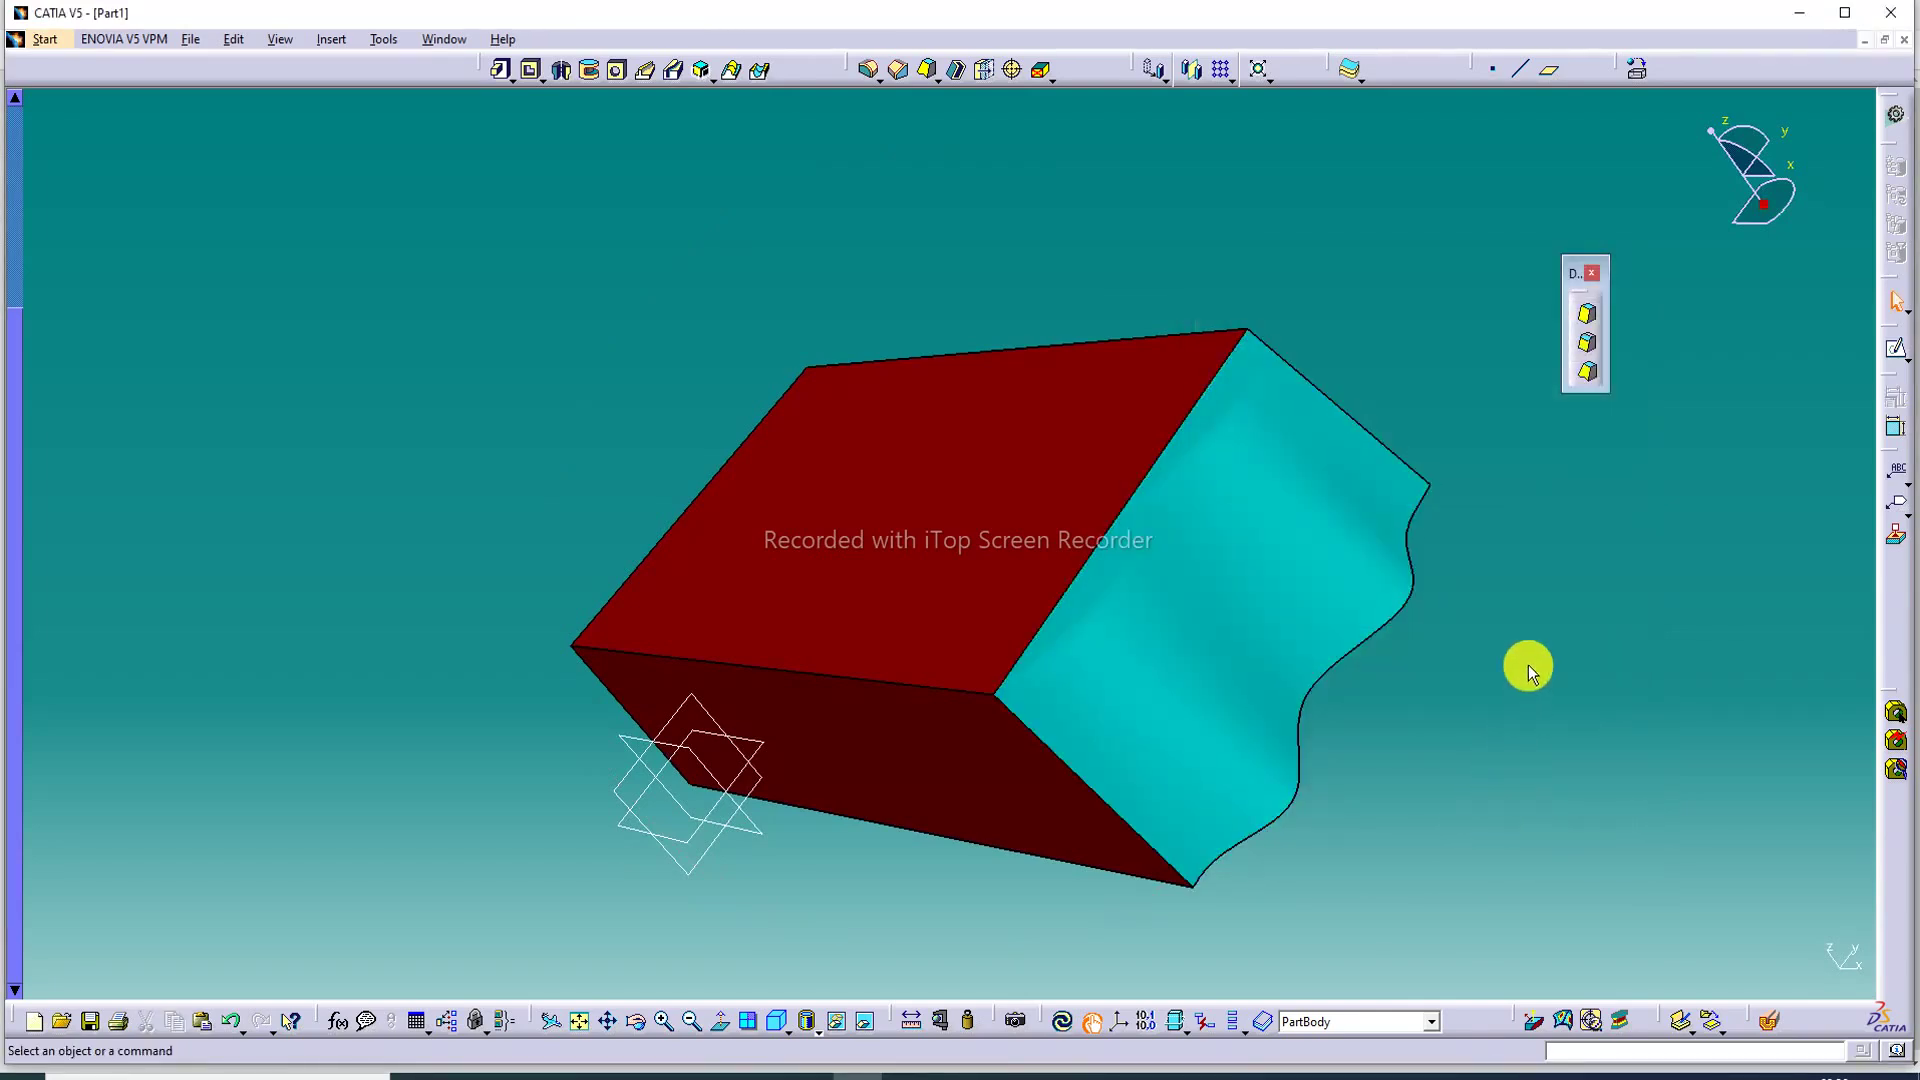
# Examine the white and cyan drafted faces together, then switch to the lecture PDF in the browser.
pyautogui.moveTo(1495, 643); pyautogui.dragTo(805, 760, button='middle')
pyautogui.moveTo(1311, 291); pyautogui.dragTo(1136, 487, button='middle')
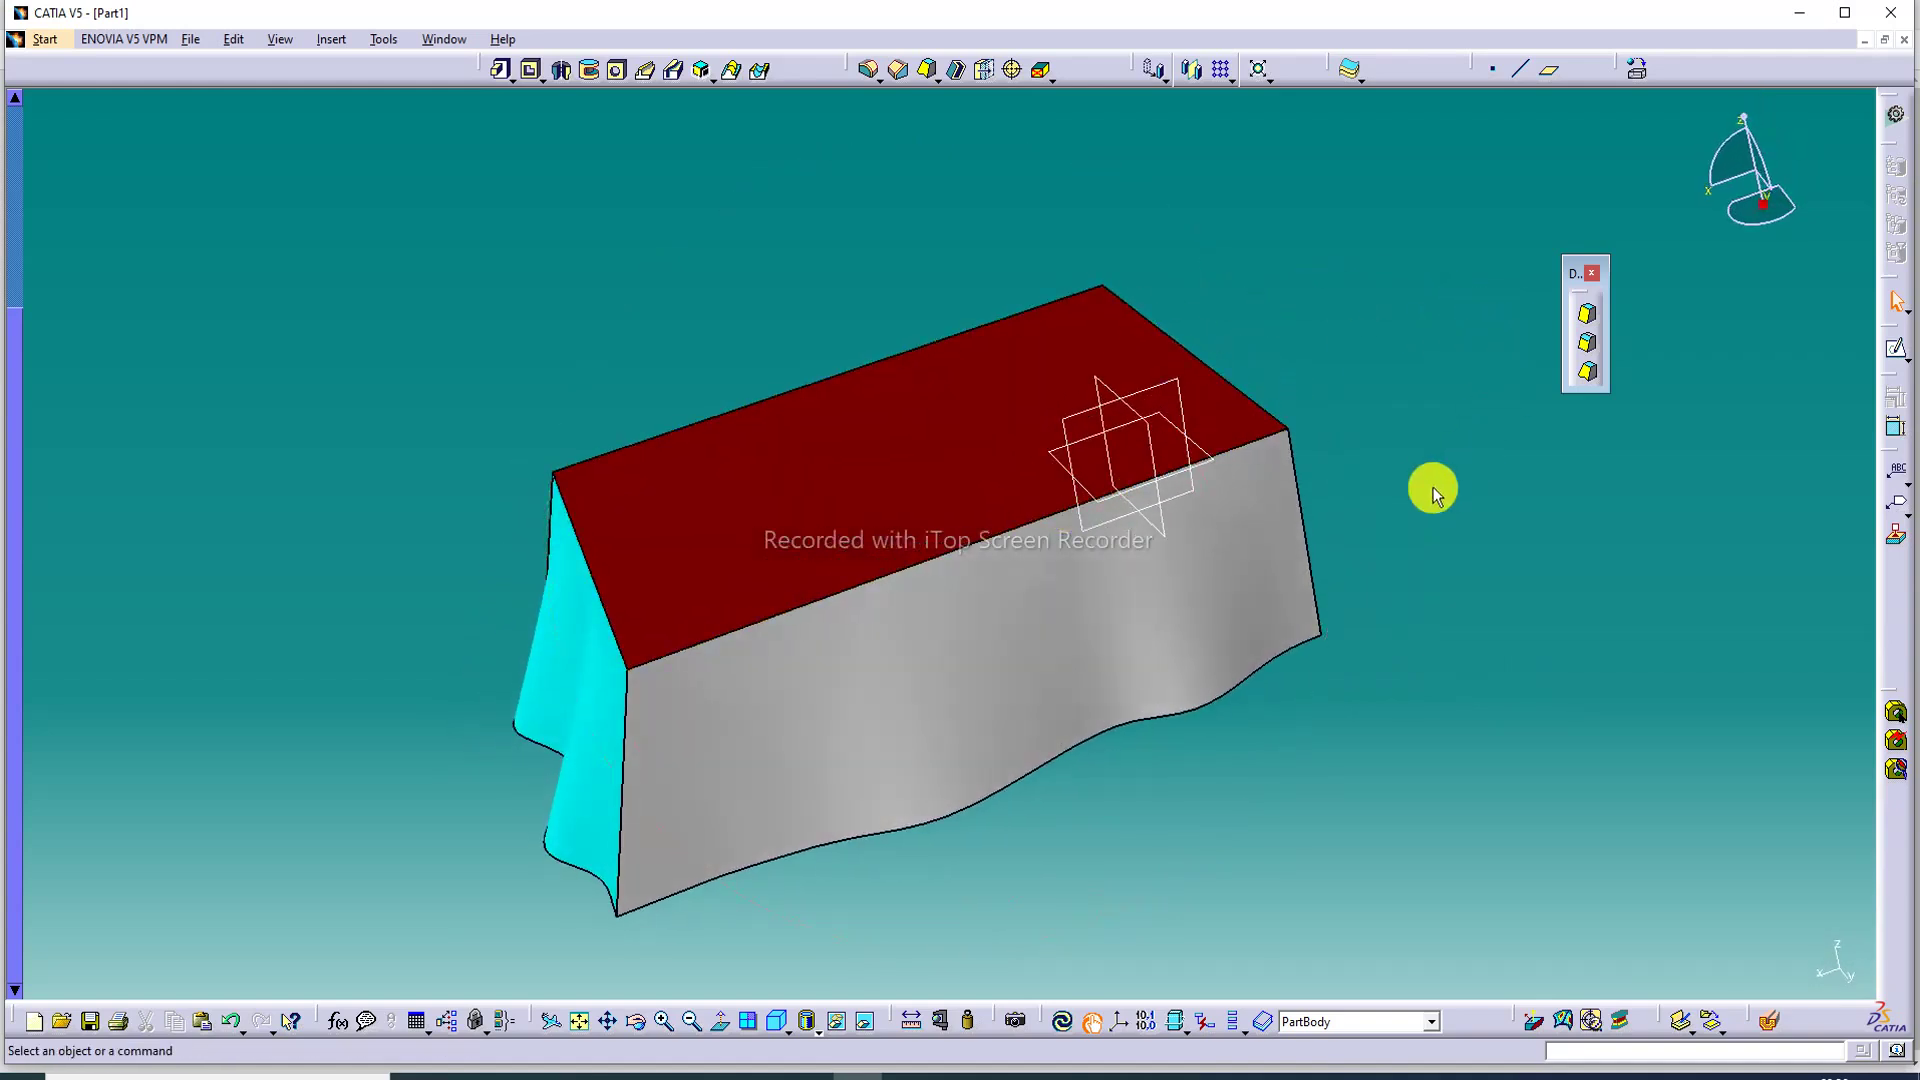
pyautogui.click(587, 1072)
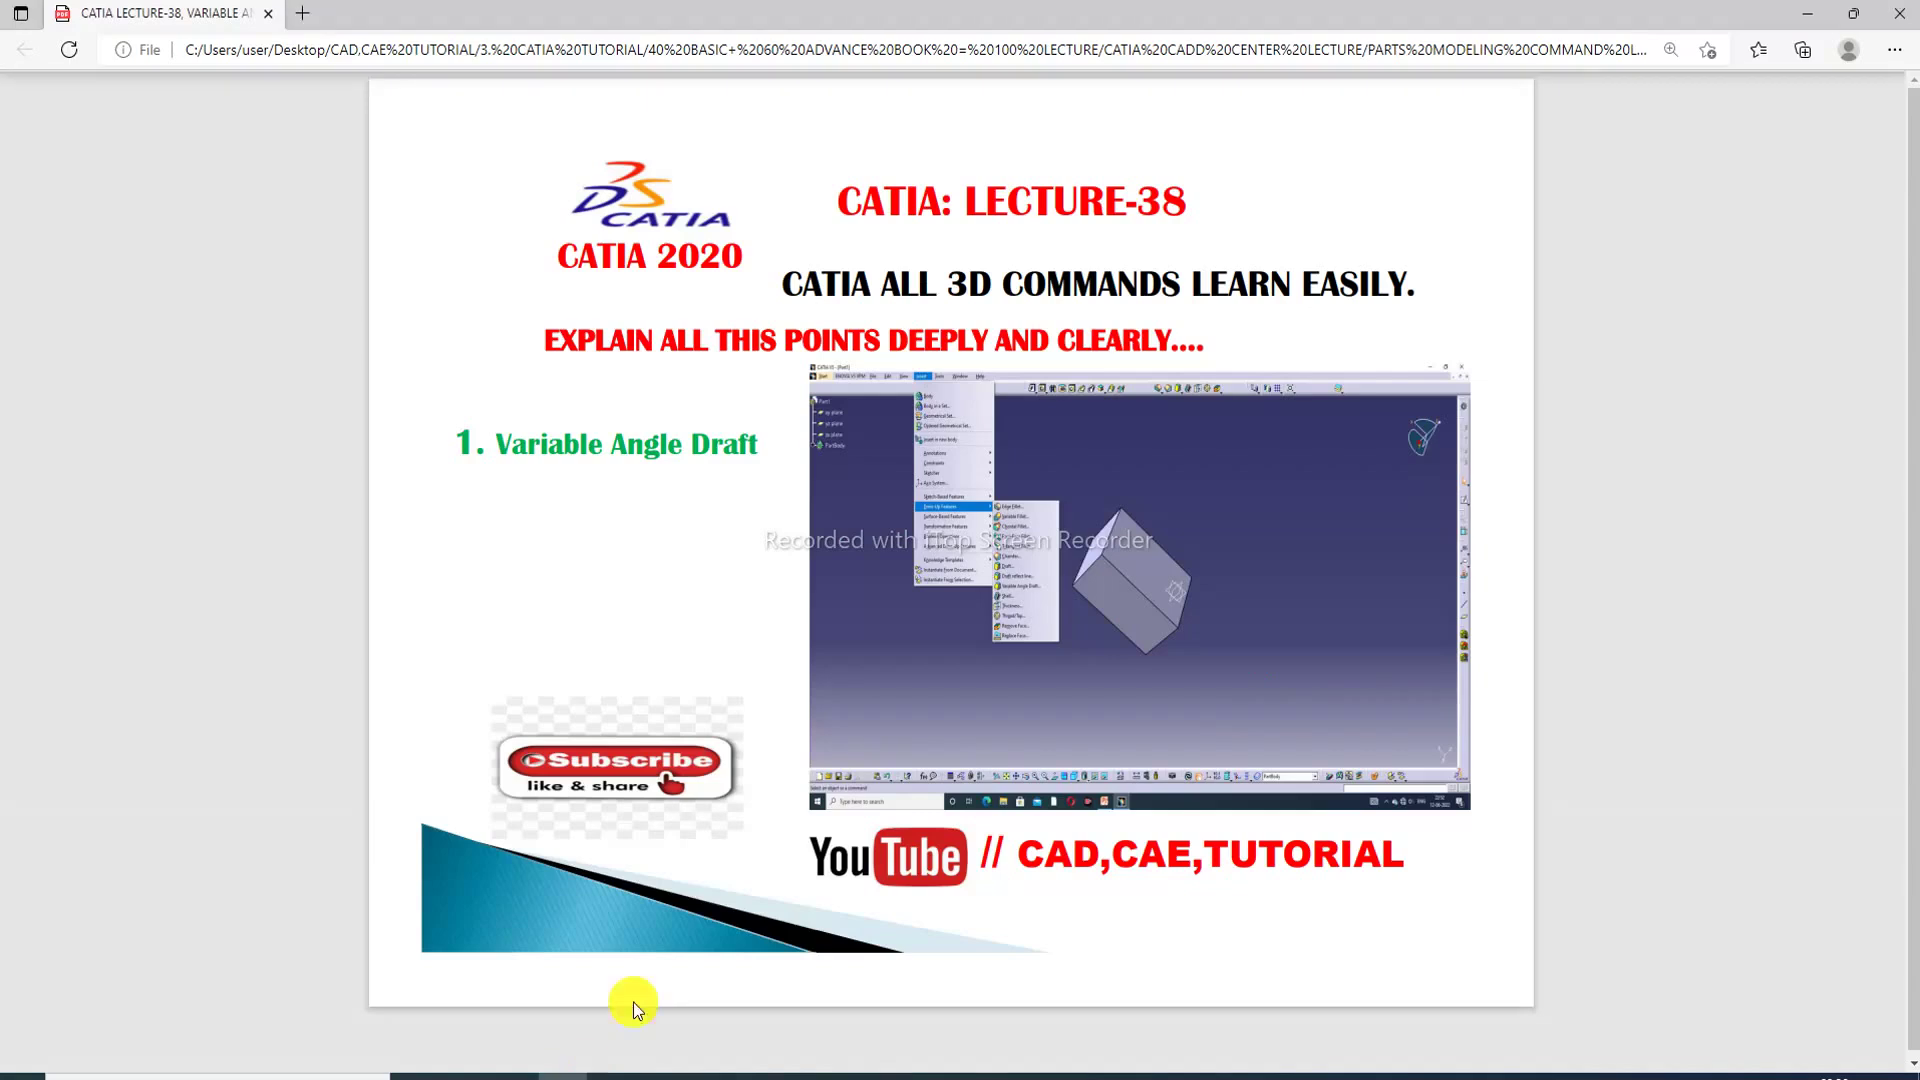